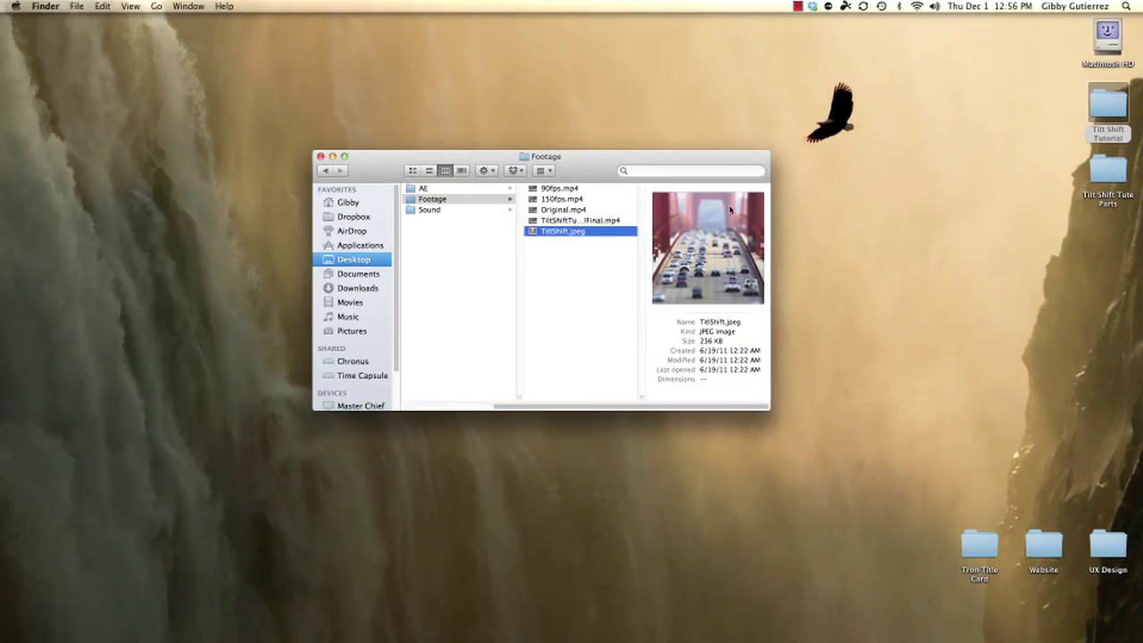
Step: Preview TiltShift.jpeg at full size in Finder, then close the preview
{"action": "left_click_drag", "start_coordinate": [596, 171], "coordinate": [538, 125]}
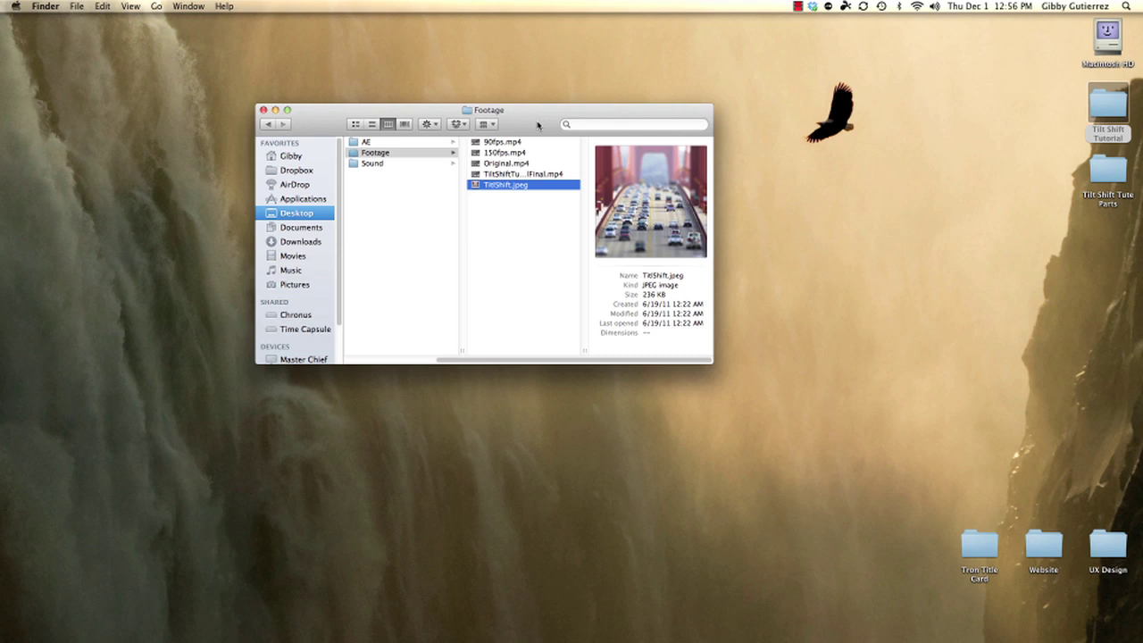
{"action": "key", "text": "space"}
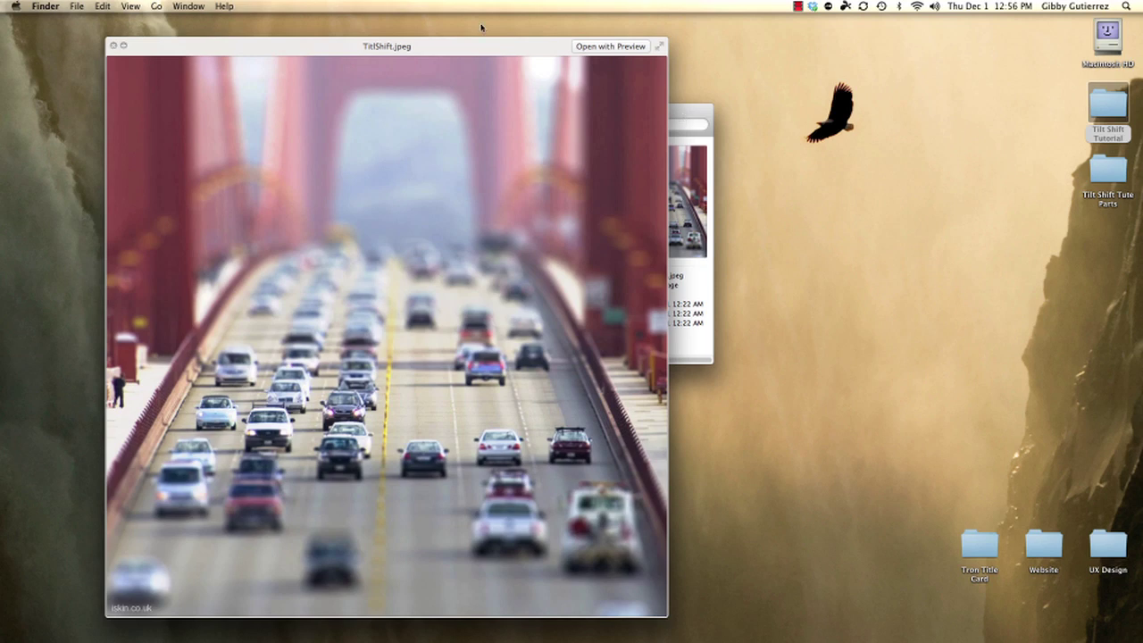
{"action": "left_click_drag", "start_coordinate": [486, 54], "coordinate": [458, 44]}
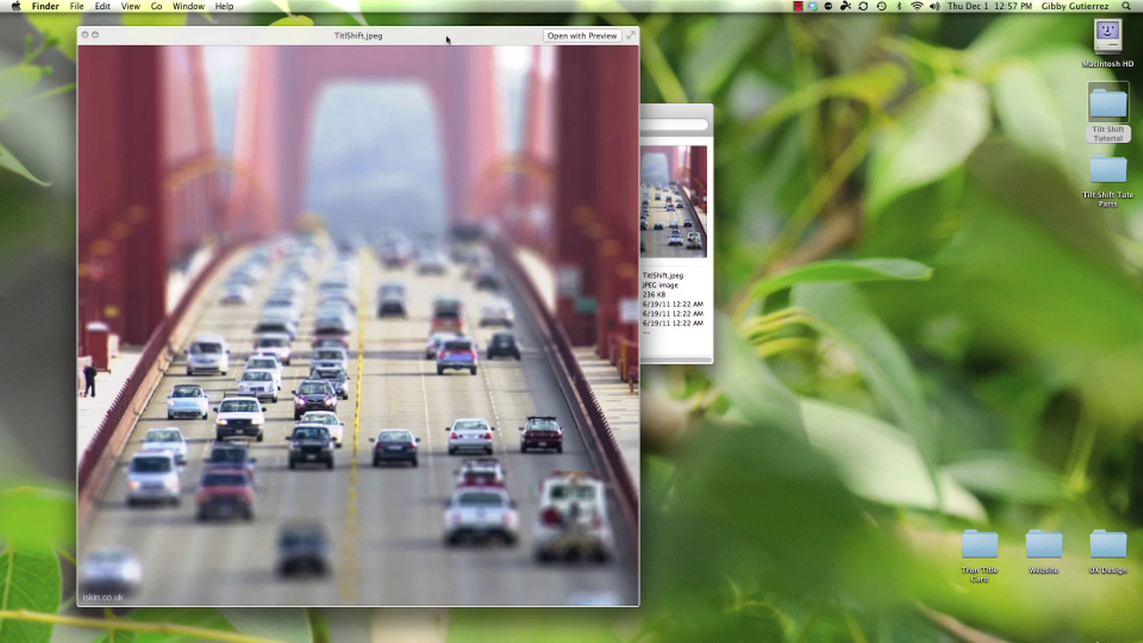
{"action": "key", "text": "space"}
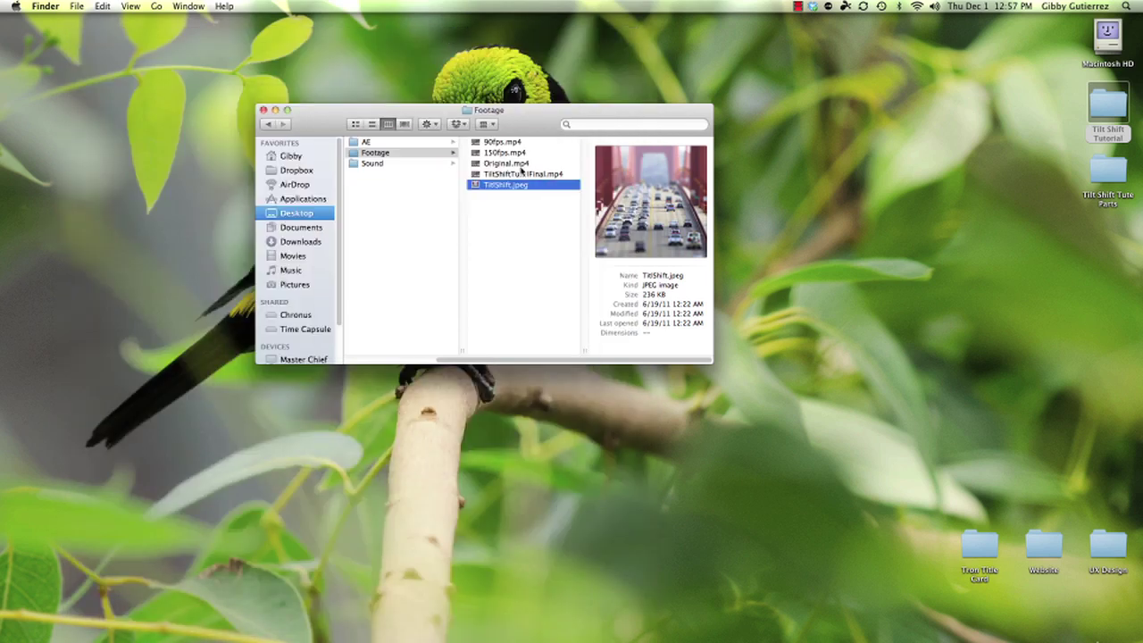
Step: Play TiltShiftTutorialFinal.mp4 in QuickTime Player to its 00:06 end, then bring Finder back
{"action": "left_click", "coordinate": [525, 175]}
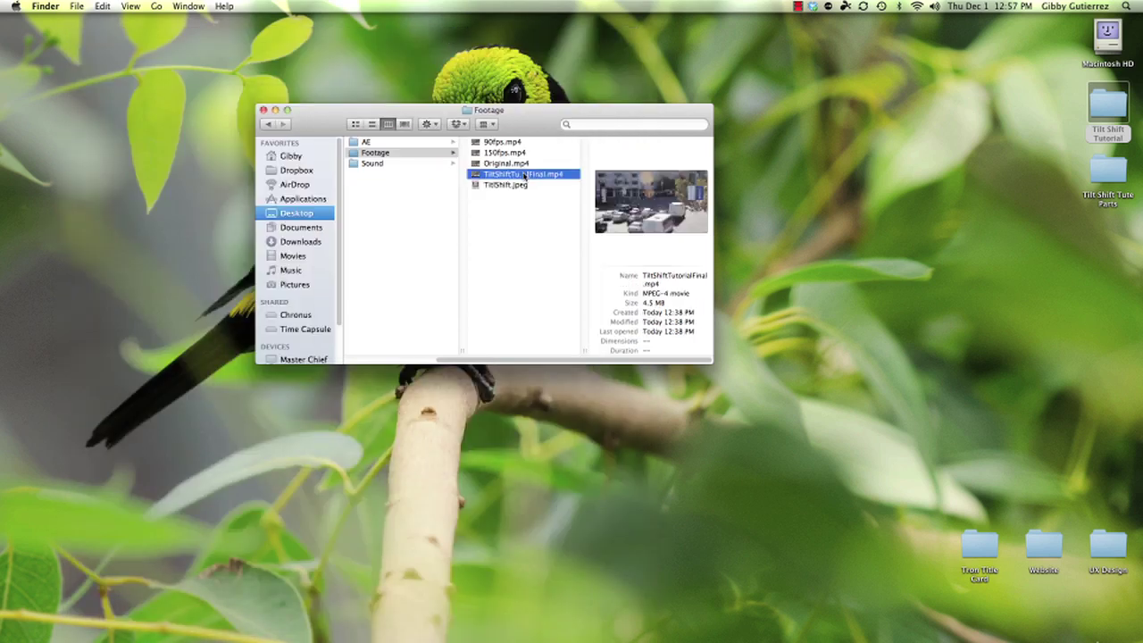
{"action": "key", "text": "cmd+Tab"}
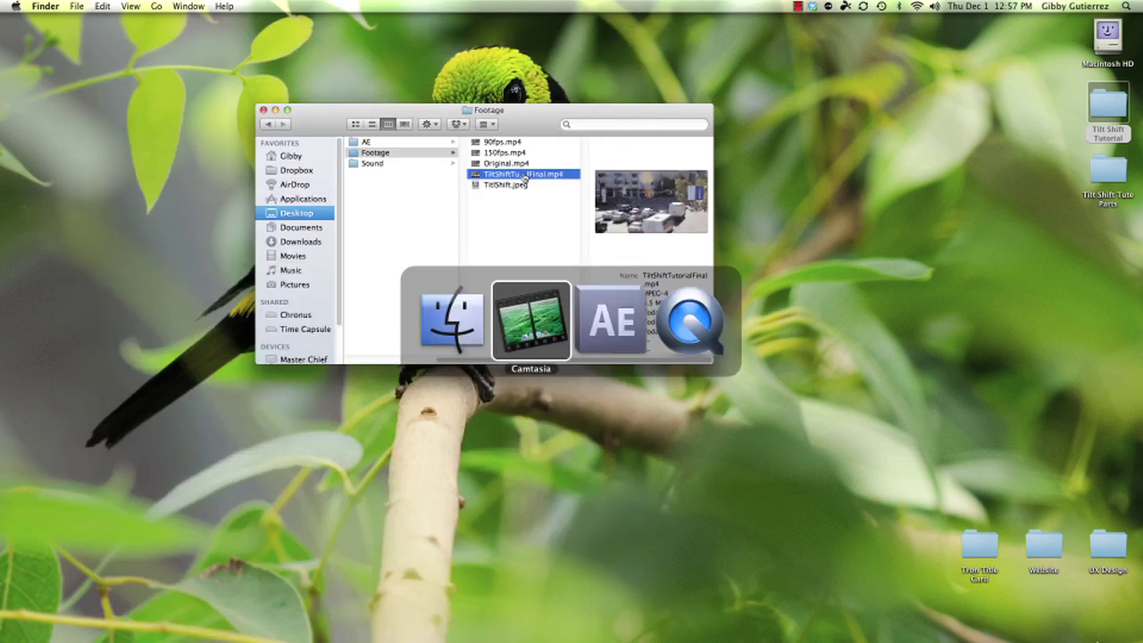
{"action": "key", "text": "super+Tab"}
{"action": "key", "text": "super+Tab"}
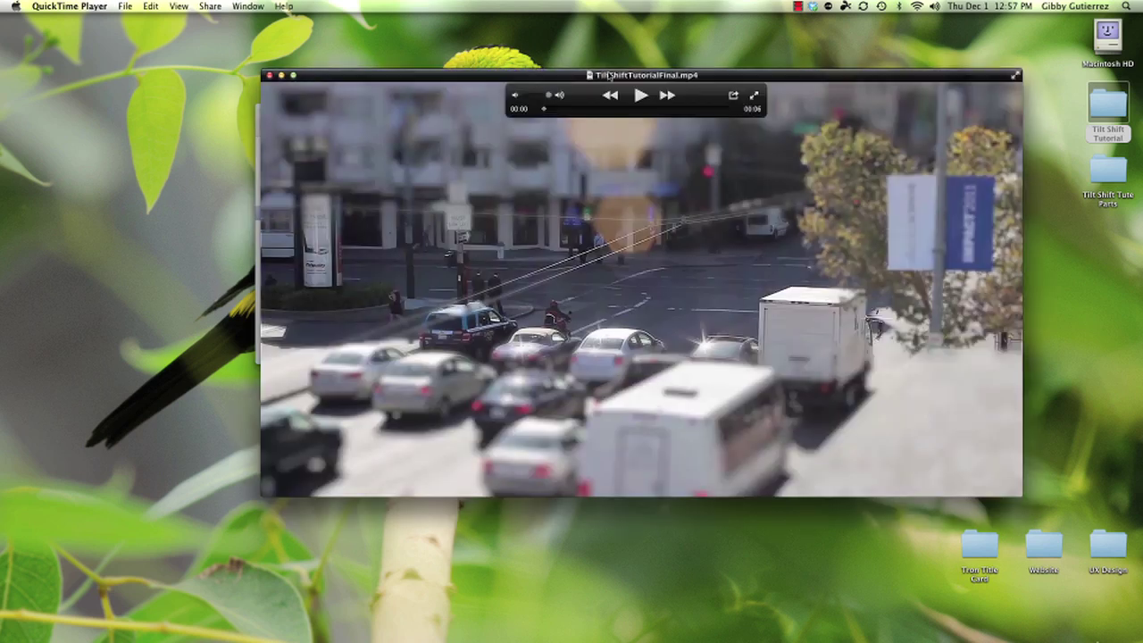
{"action": "left_click_drag", "start_coordinate": [998, 404], "coordinate": [912, 404]}
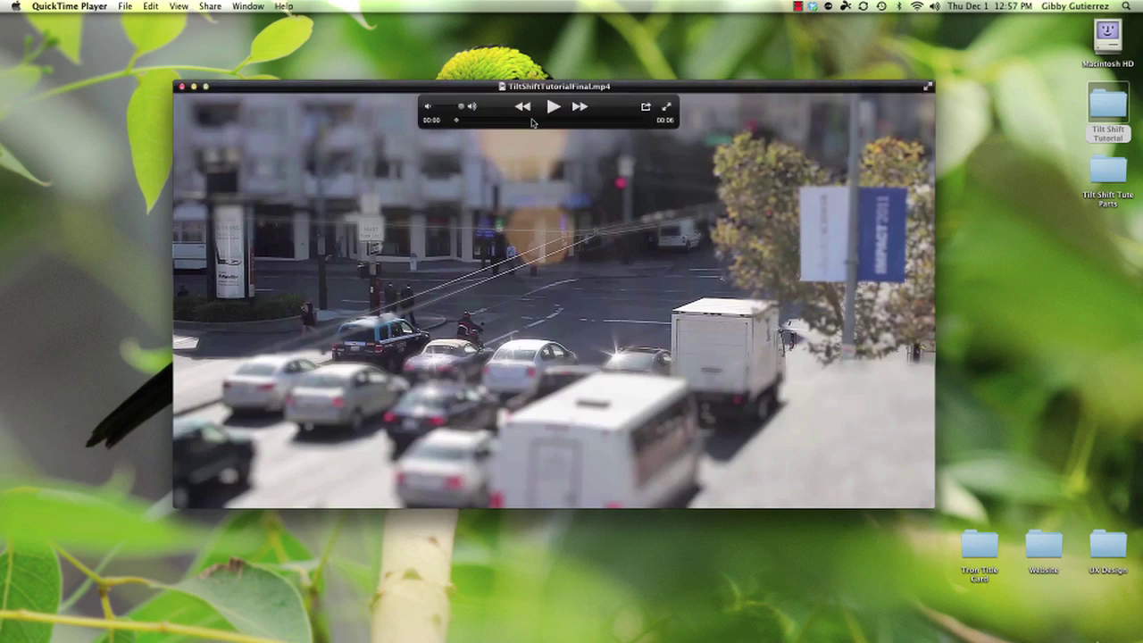
{"action": "left_click", "coordinate": [554, 107]}
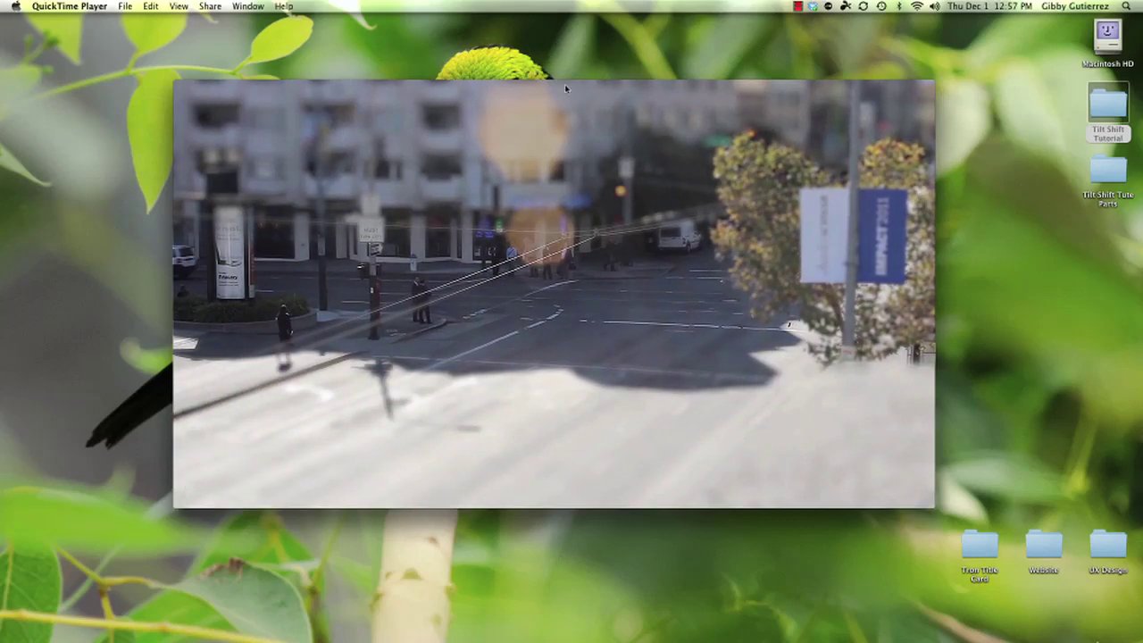
{"action": "mouse_move", "coordinate": [569, 215]}
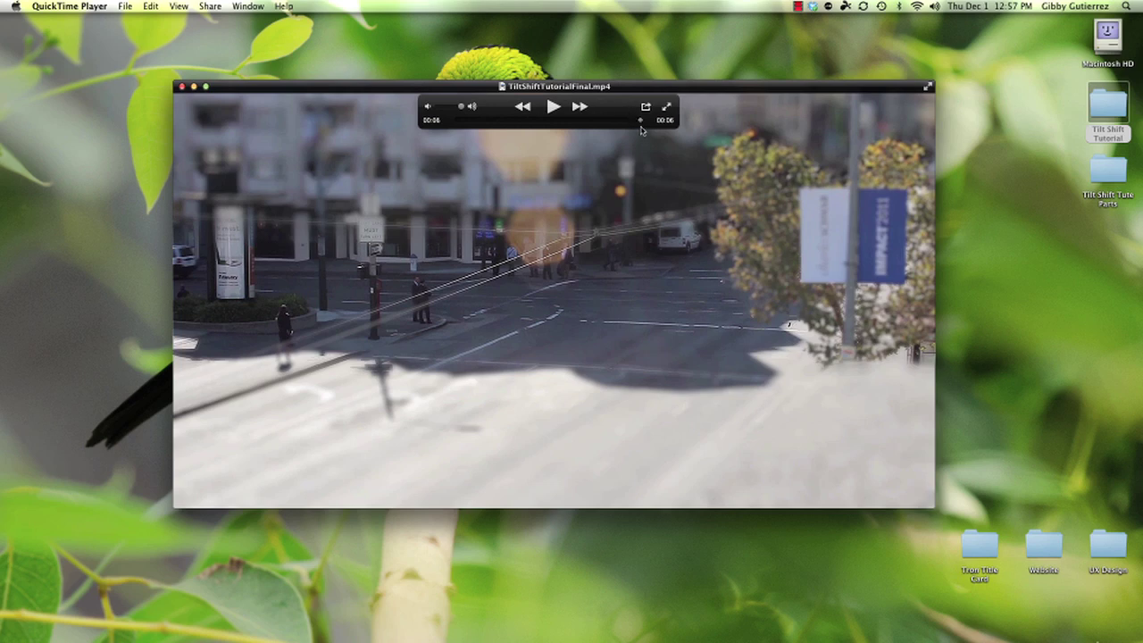
{"action": "left_click_drag", "start_coordinate": [640, 90], "coordinate": [625, 287]}
{"action": "left_click", "coordinate": [498, 171]}
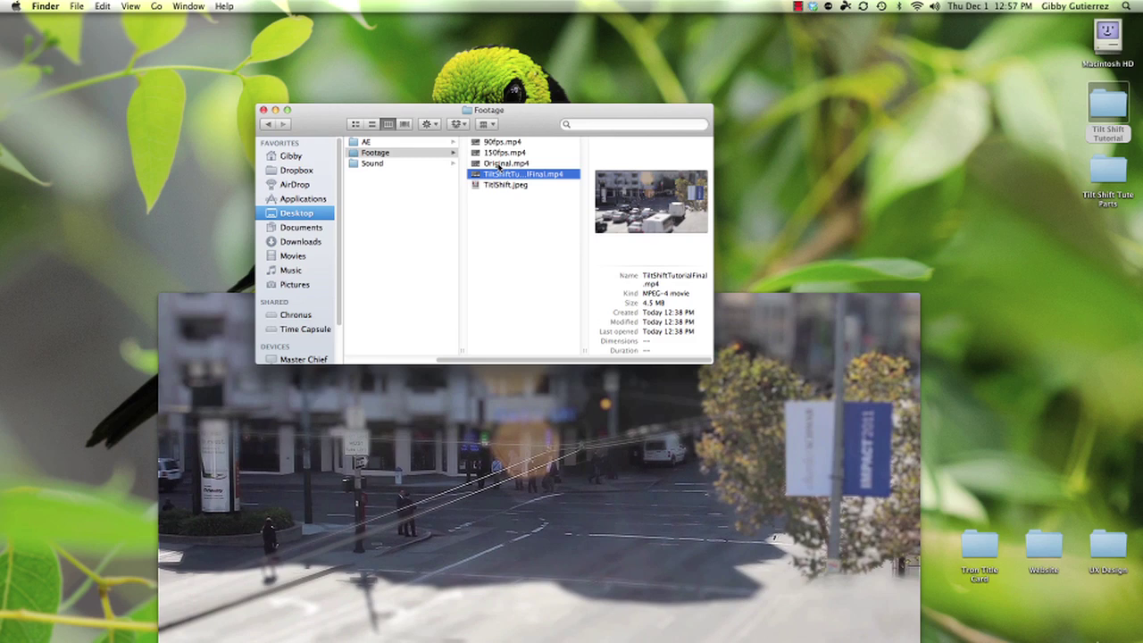
Step: Open the Sound folder holding Starlet Express.mp3, then raise the TiltShiftTutorialFinal.mp4 window
{"action": "left_click", "coordinate": [498, 164]}
{"action": "left_click", "coordinate": [500, 153]}
{"action": "left_click", "coordinate": [500, 143]}
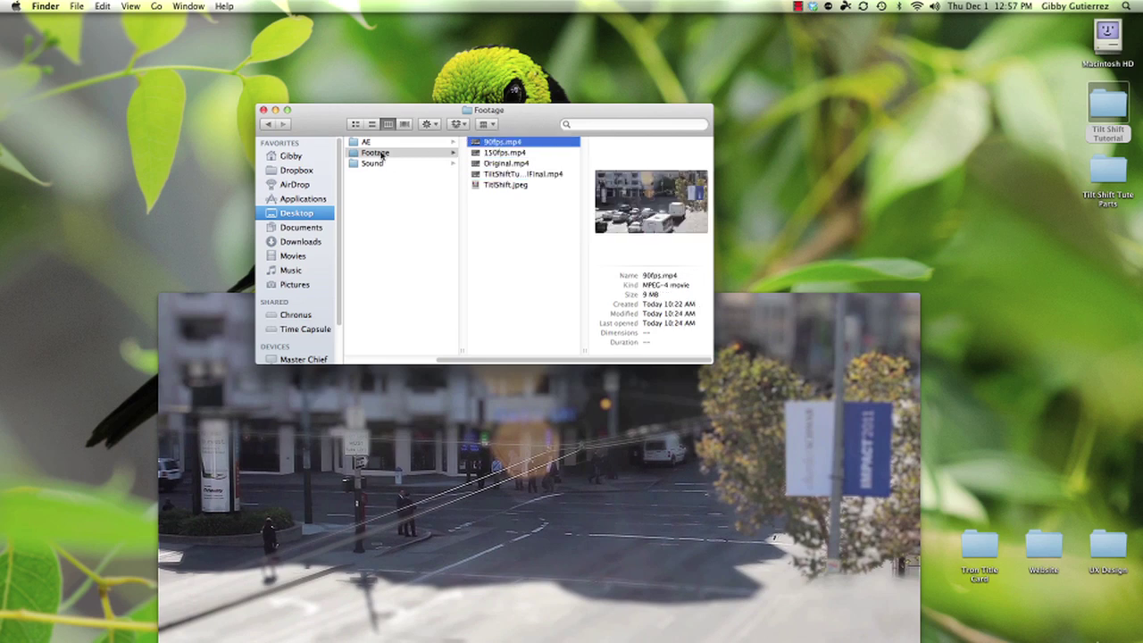
{"action": "left_click_drag", "start_coordinate": [521, 116], "coordinate": [548, 52]}
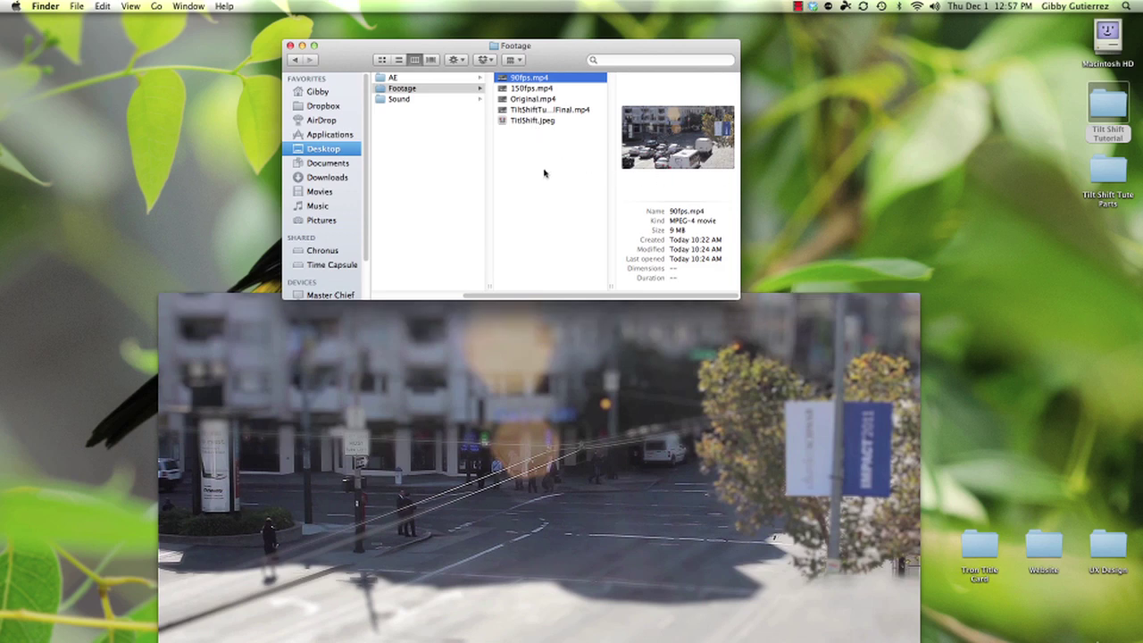
{"action": "left_click", "coordinate": [406, 99]}
{"action": "left_click_drag", "start_coordinate": [576, 301], "coordinate": [570, 124]}
{"action": "mouse_move", "coordinate": [723, 123]}
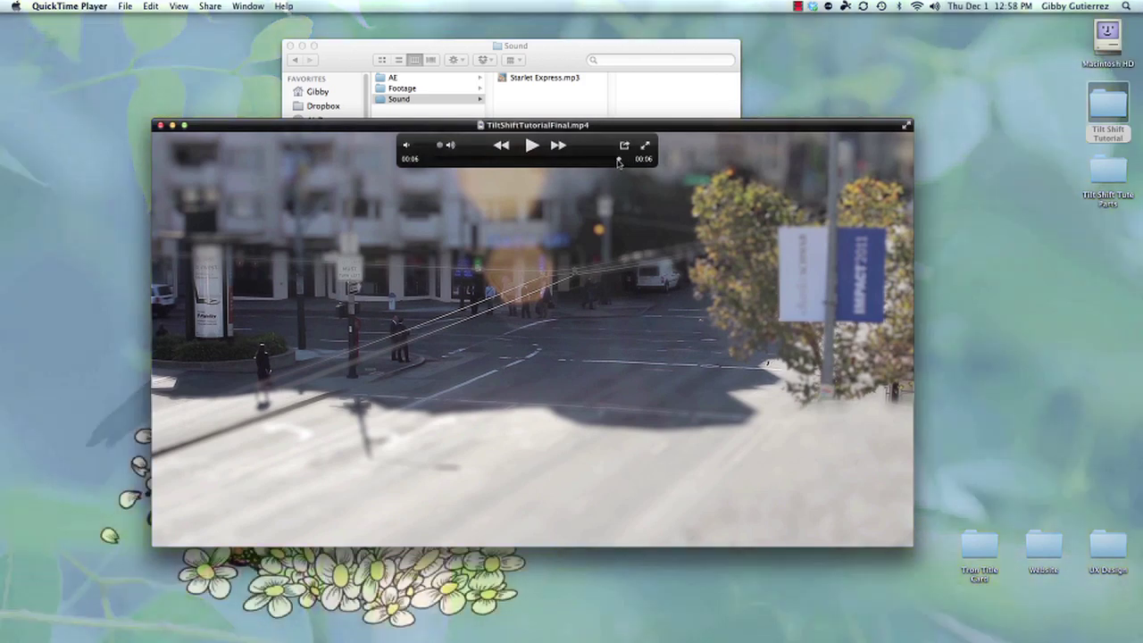
Step: Rewind the finished movie to 00:00, replay it and turn the volume down
{"action": "left_click_drag", "start_coordinate": [618, 158], "coordinate": [399, 183]}
{"action": "left_click", "coordinate": [531, 146]}
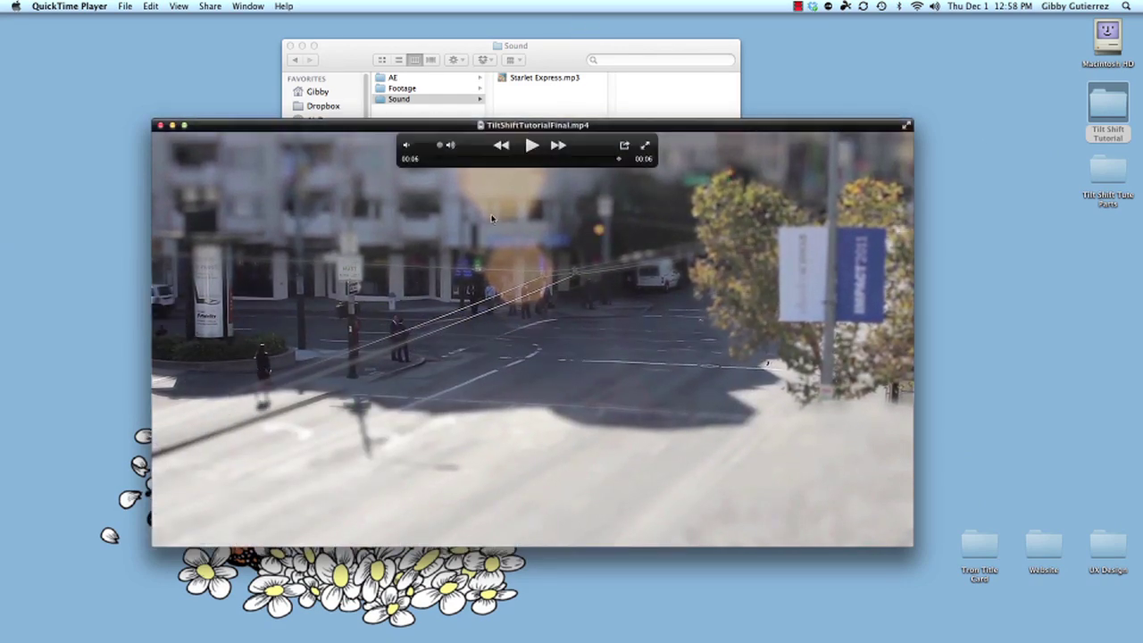
{"action": "left_click", "coordinate": [437, 159]}
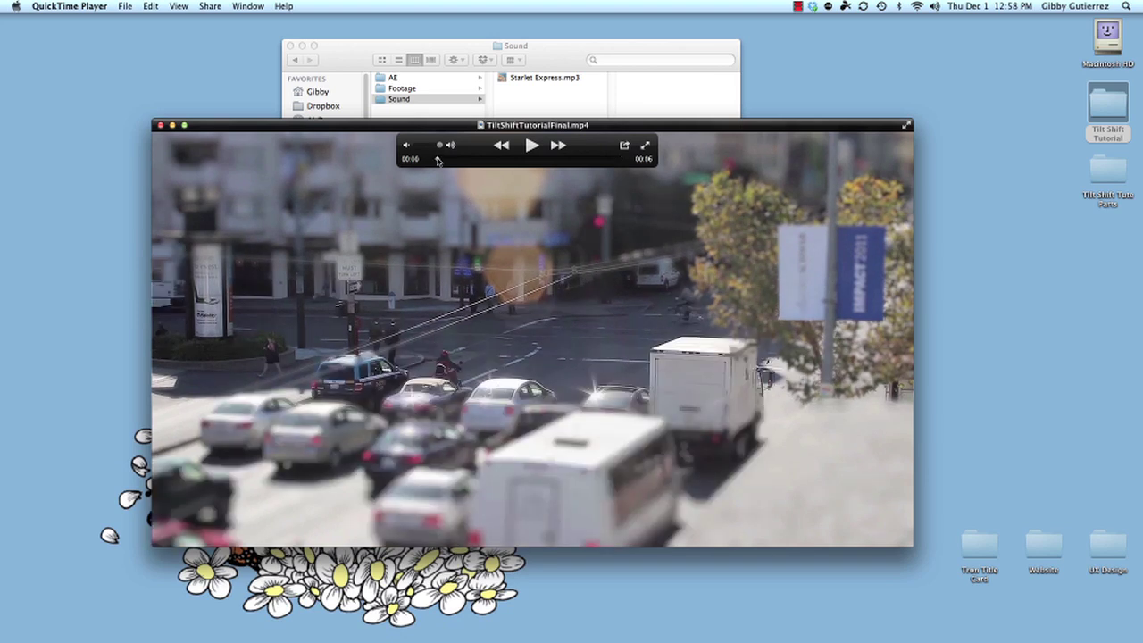
{"action": "left_click_drag", "start_coordinate": [437, 159], "coordinate": [357, 172]}
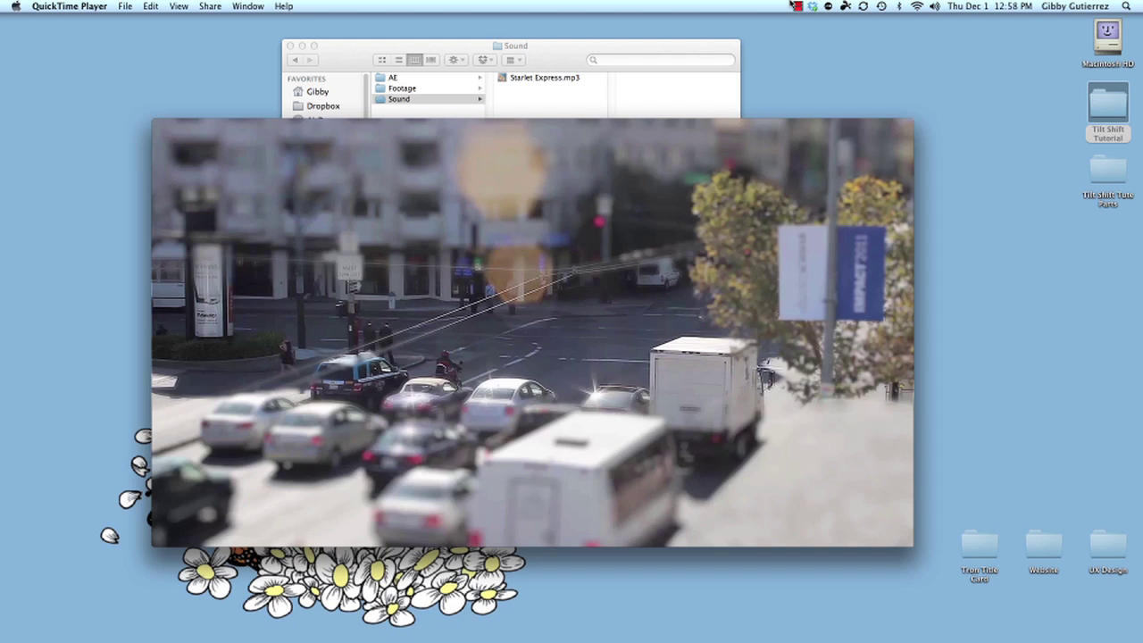
{"action": "mouse_move", "coordinate": [686, 225]}
{"action": "mouse_move", "coordinate": [574, 342]}
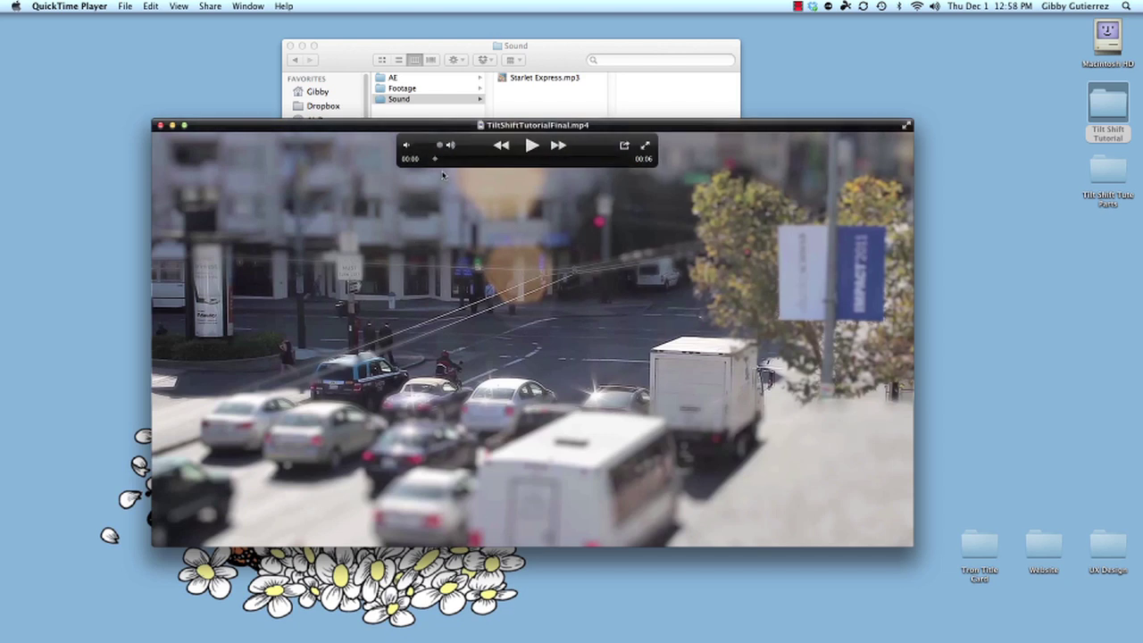
{"action": "left_click_drag", "start_coordinate": [439, 145], "coordinate": [416, 144]}
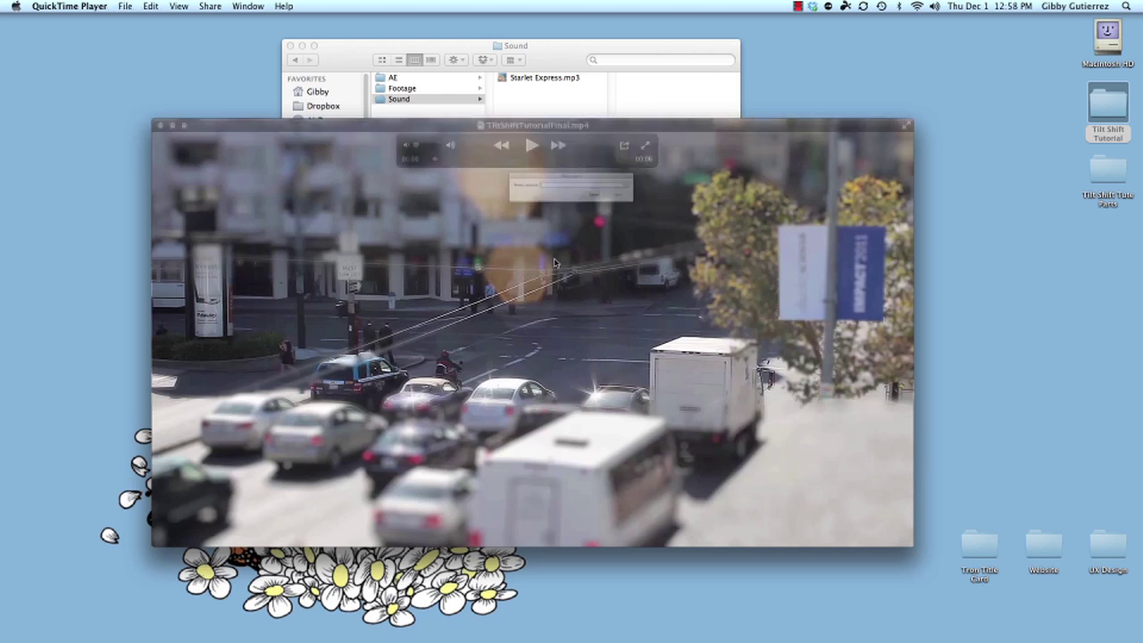
Step: Cancel the Open Location prompt, enable View > Loop and play the movie again
{"action": "key", "text": "super+l"}
{"action": "left_click", "coordinate": [623, 206]}
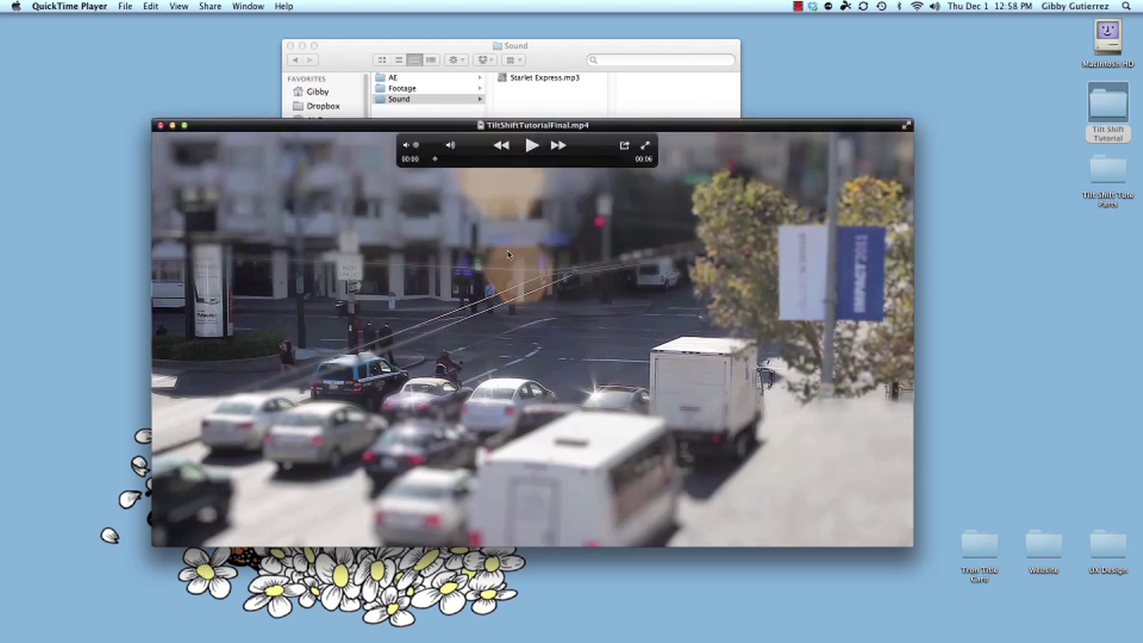
{"action": "left_click", "coordinate": [209, 7]}
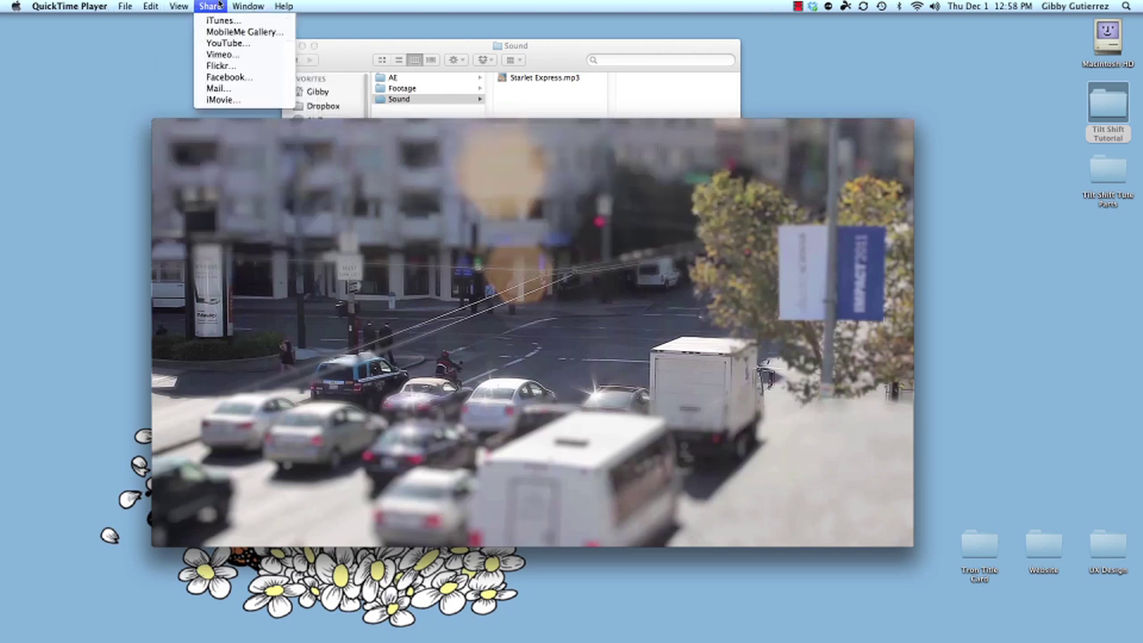
{"action": "mouse_move", "coordinate": [245, 6]}
{"action": "mouse_move", "coordinate": [173, 5]}
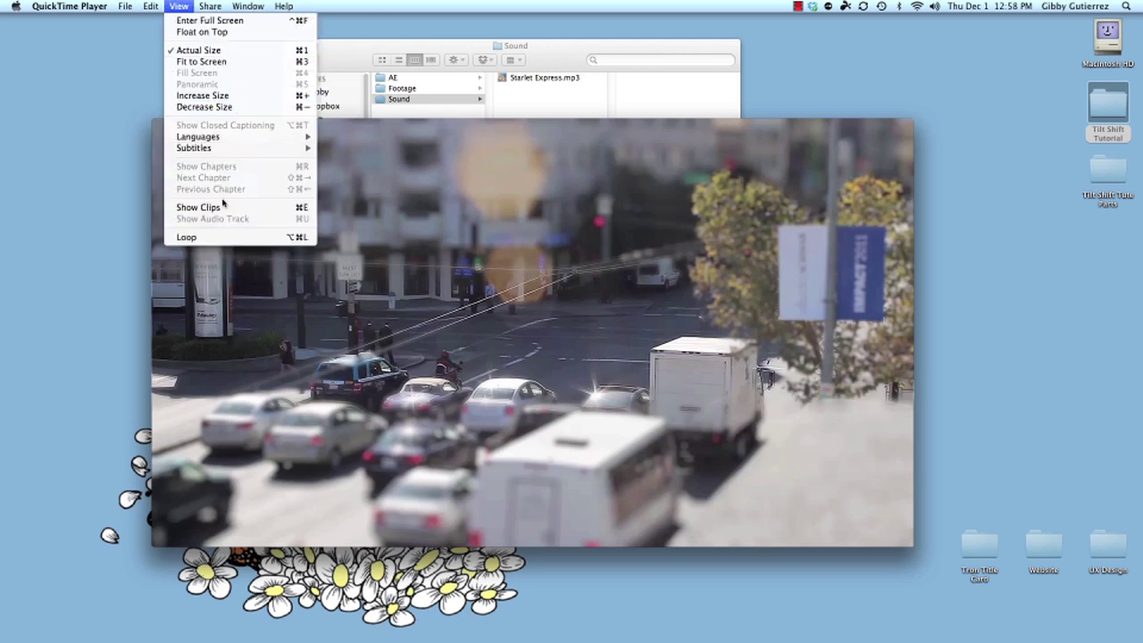
{"action": "left_click", "coordinate": [206, 237]}
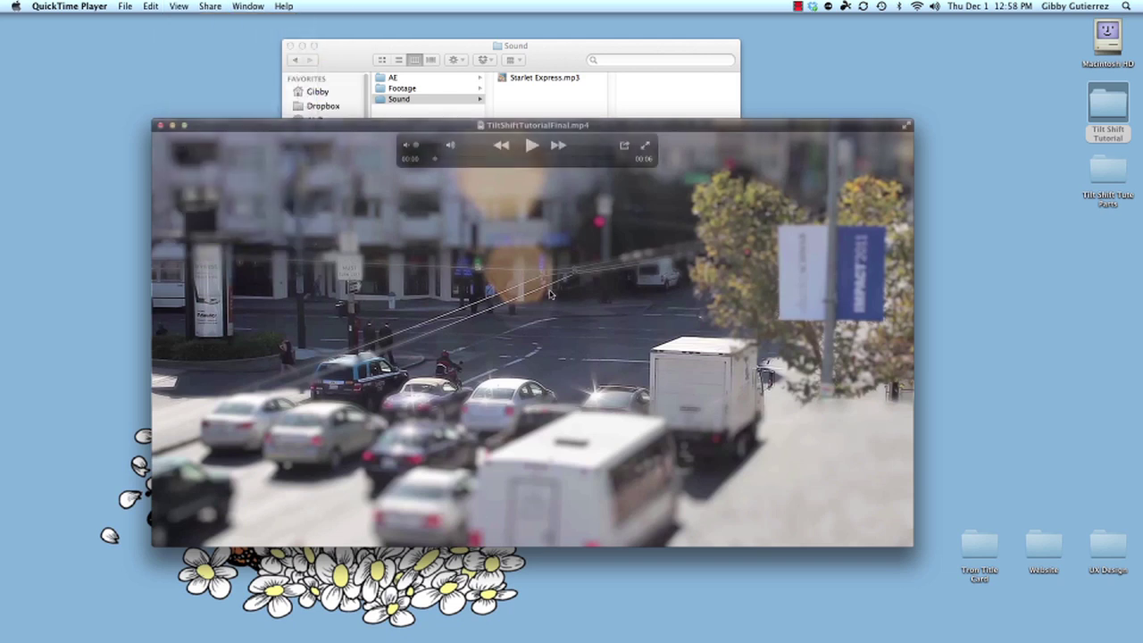
{"action": "left_click", "coordinate": [532, 149]}
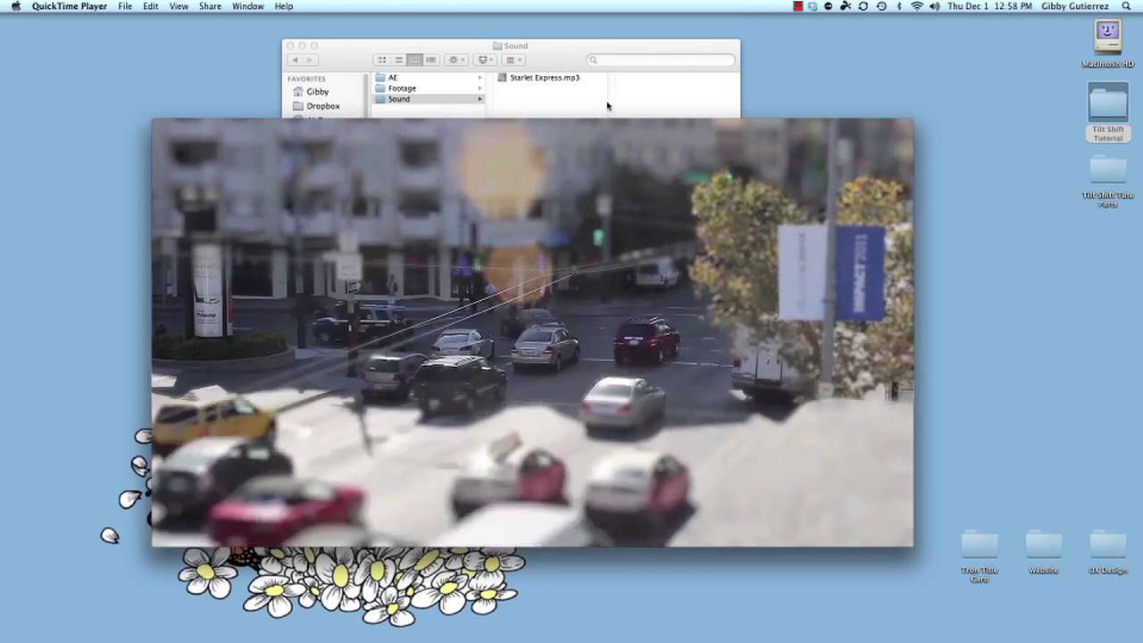
{"action": "mouse_move", "coordinate": [572, 506]}
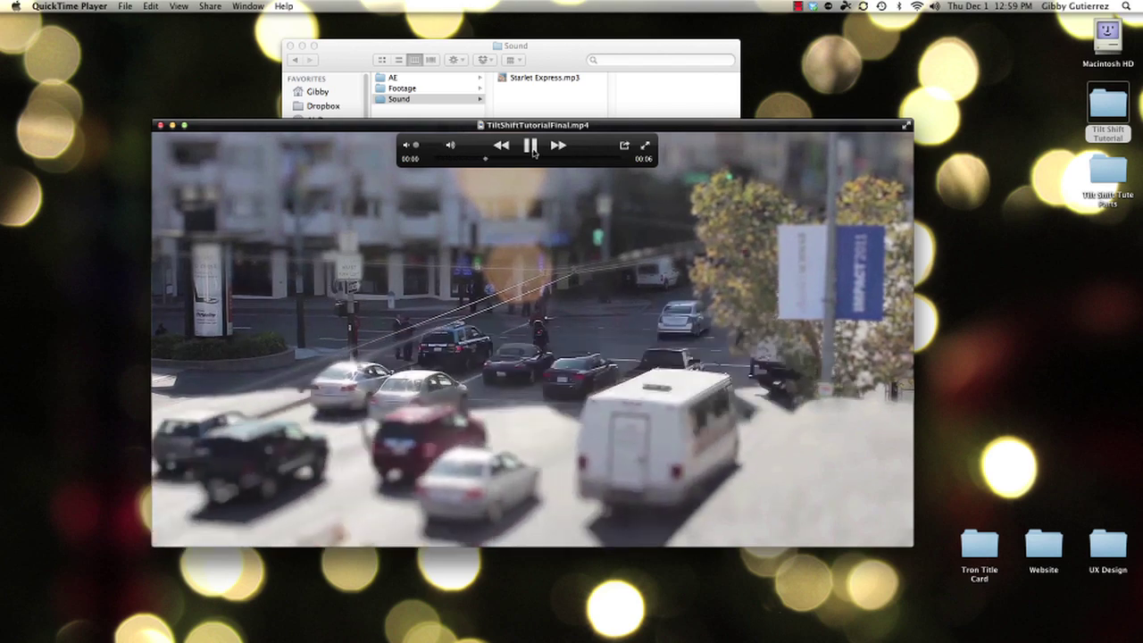
Step: Bring Finder forward, reopen the Footage folder and select Original.mp4
{"action": "left_click", "coordinate": [434, 90]}
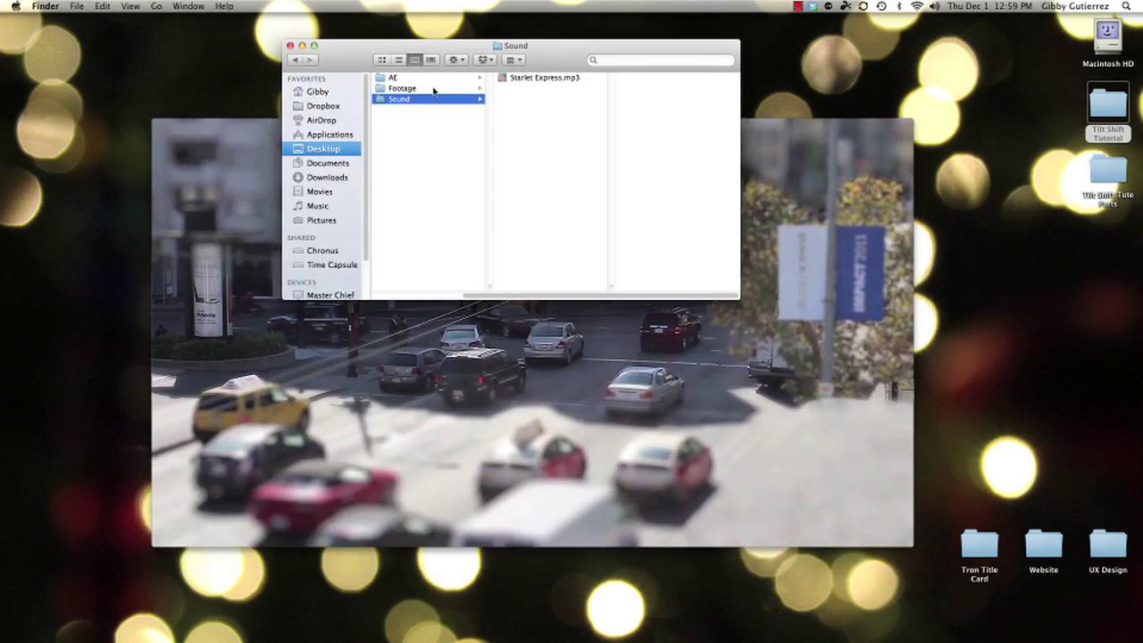
{"action": "left_click", "coordinate": [434, 90]}
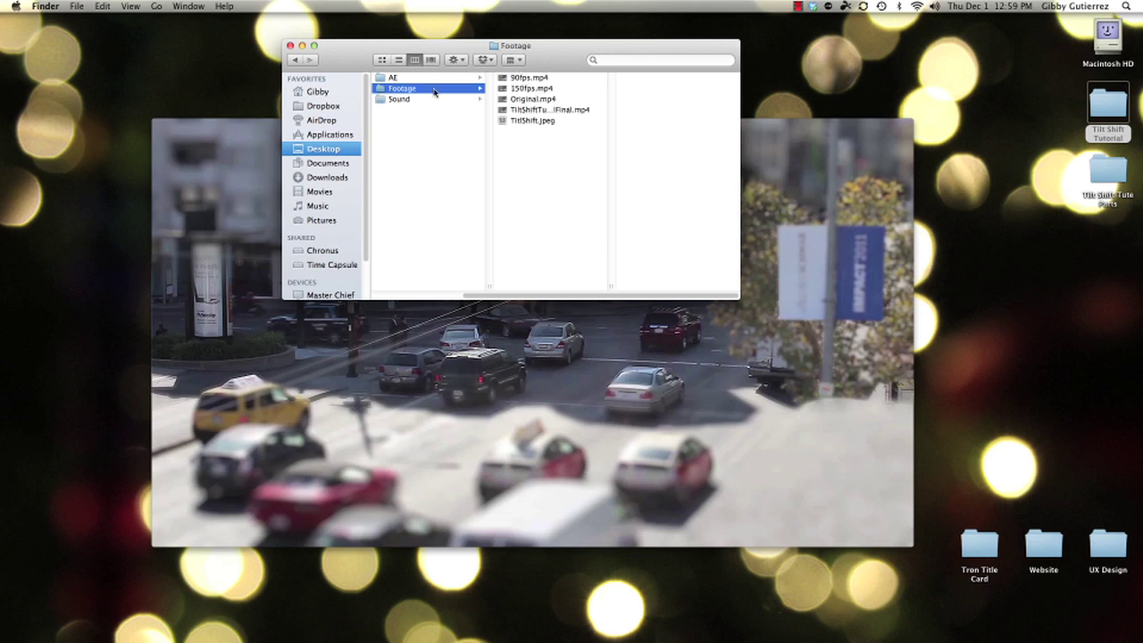
{"action": "left_click", "coordinate": [521, 78]}
{"action": "left_click", "coordinate": [526, 89]}
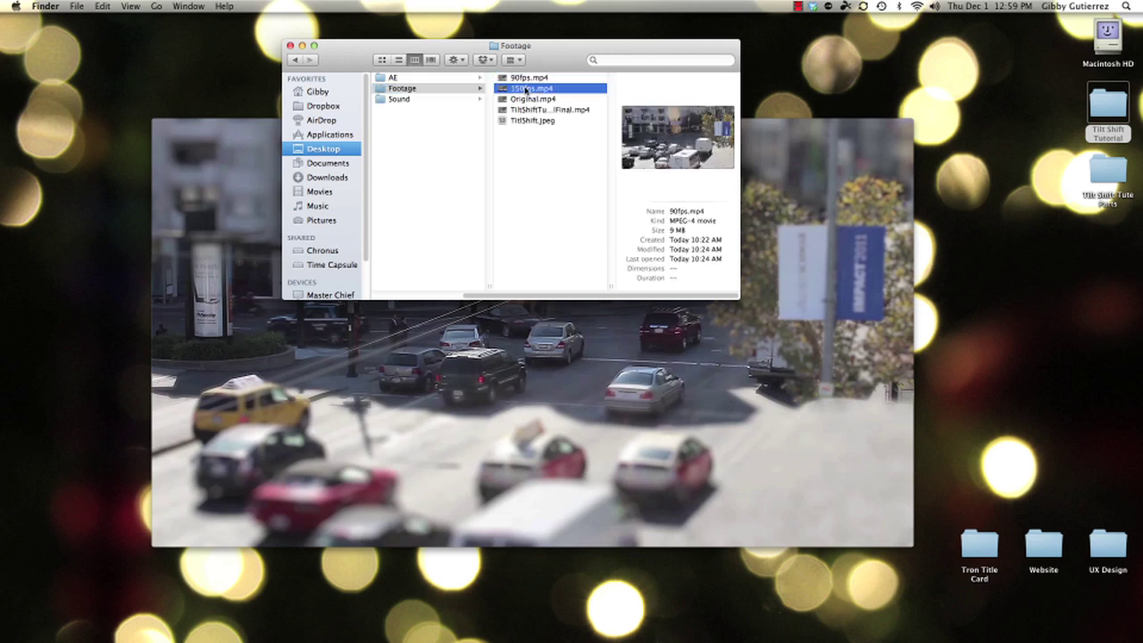
{"action": "left_click", "coordinate": [526, 100]}
{"action": "left_click", "coordinate": [527, 109]}
{"action": "left_click", "coordinate": [528, 120]}
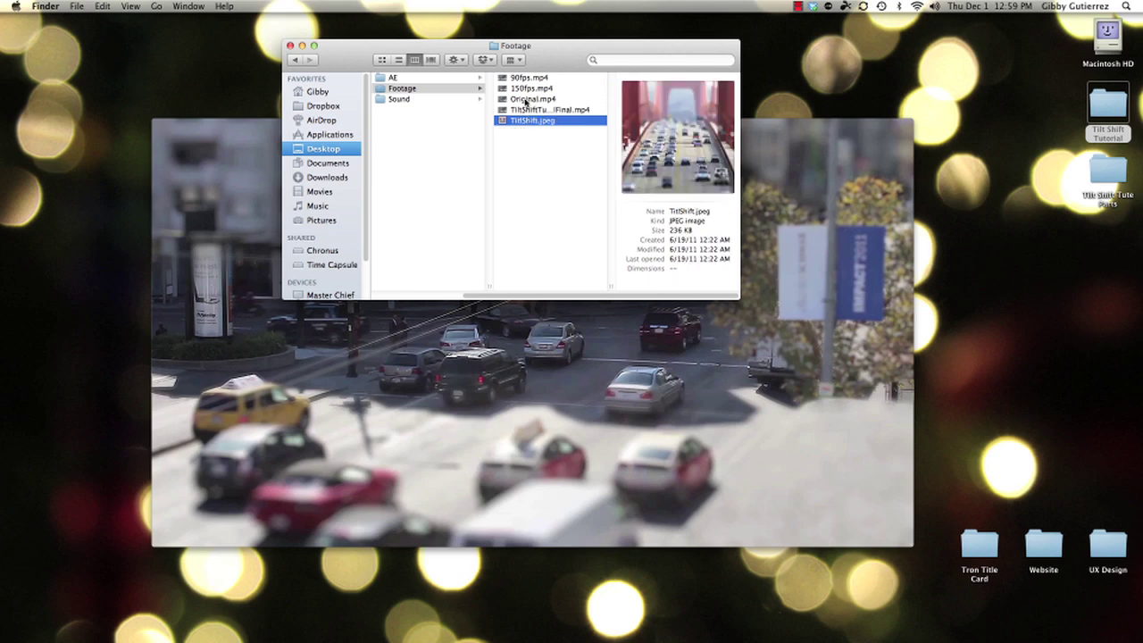
{"action": "left_click", "coordinate": [526, 100]}
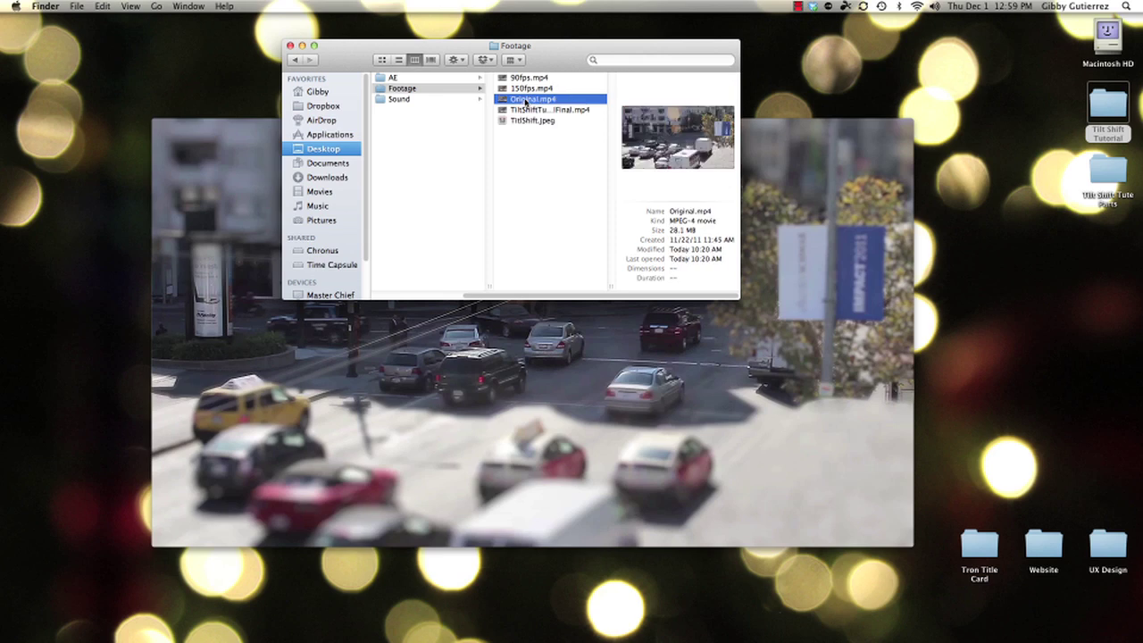
Step: Play Original.mp4 in QuickTime to about 00:26, then pause and close its window
{"action": "double_click", "coordinate": [526, 100]}
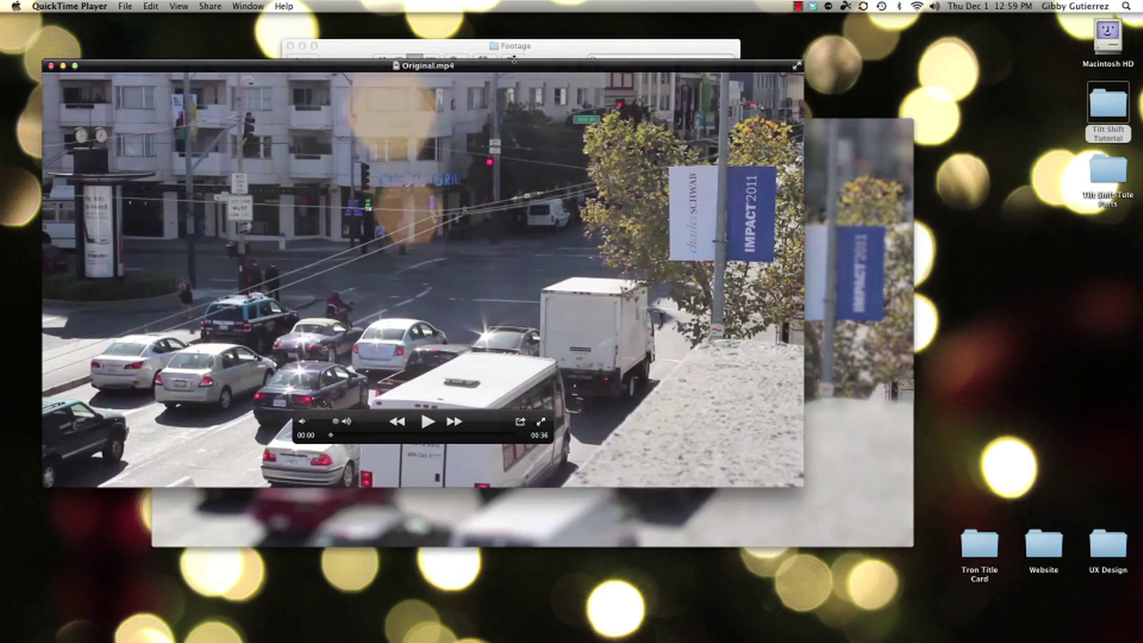
{"action": "left_click_drag", "start_coordinate": [511, 57], "coordinate": [693, 50]}
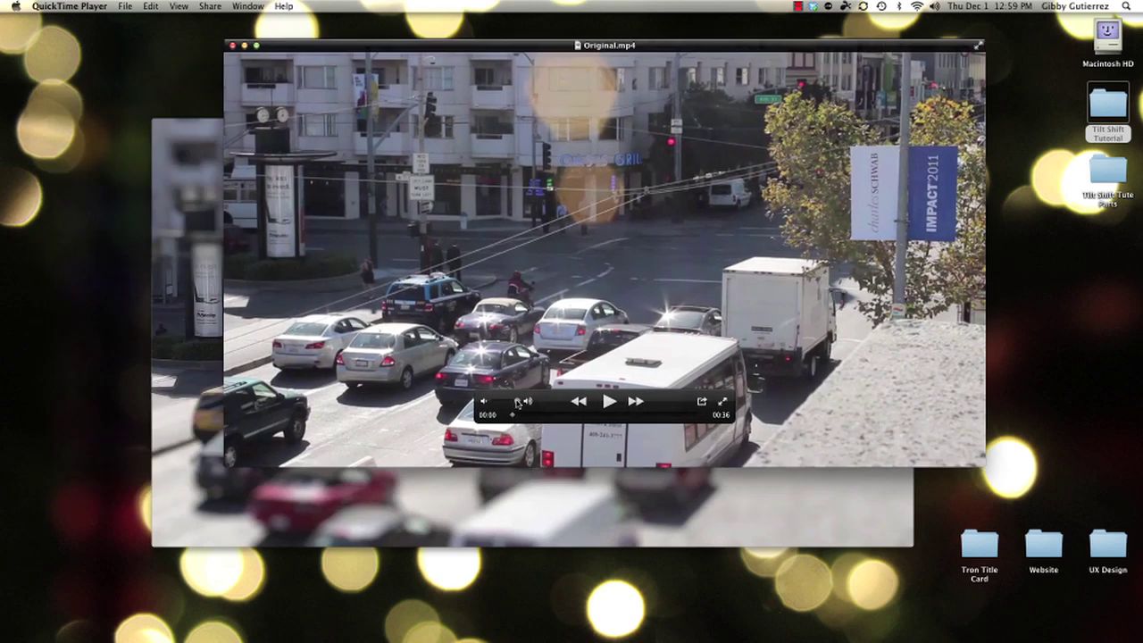
{"action": "left_click_drag", "start_coordinate": [666, 399], "coordinate": [681, 25]}
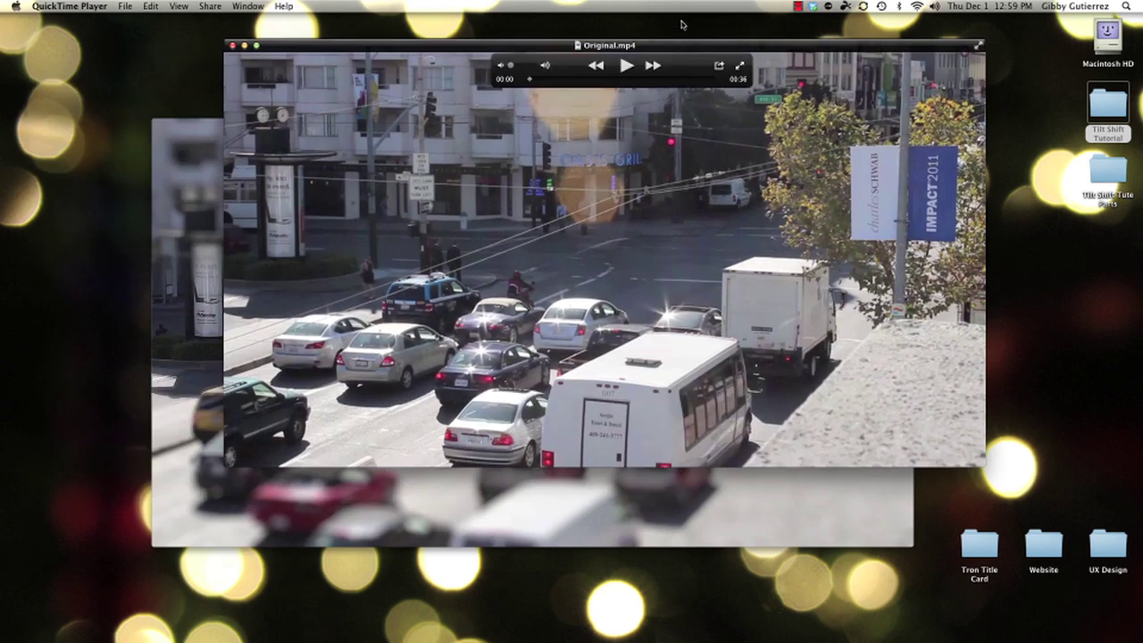
{"action": "left_click", "coordinate": [626, 65]}
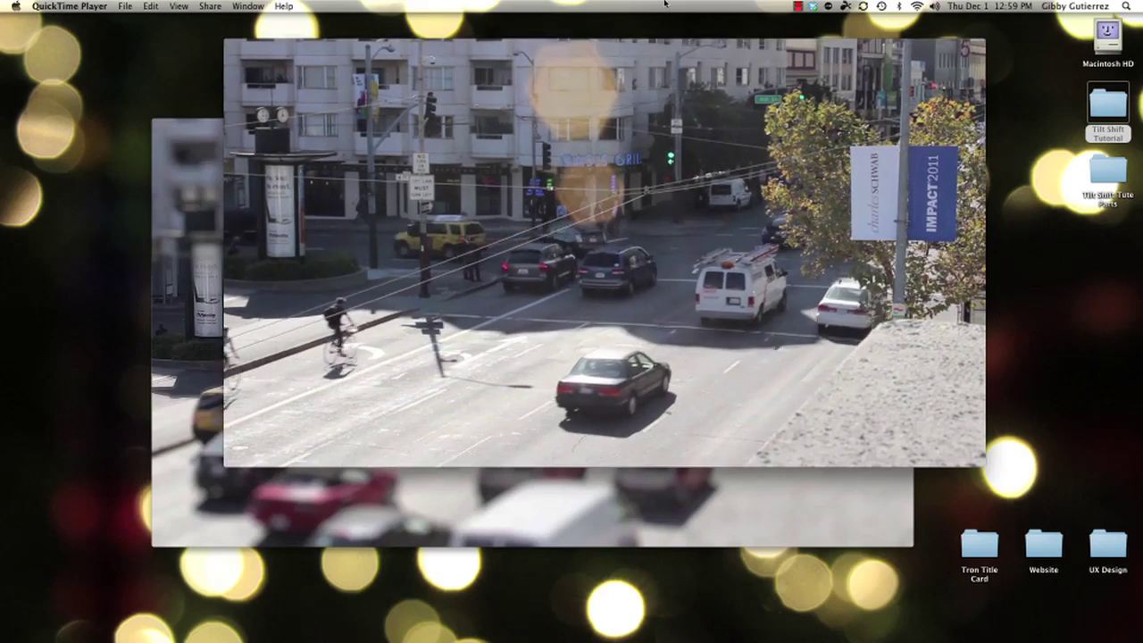
{"action": "mouse_move", "coordinate": [619, 76]}
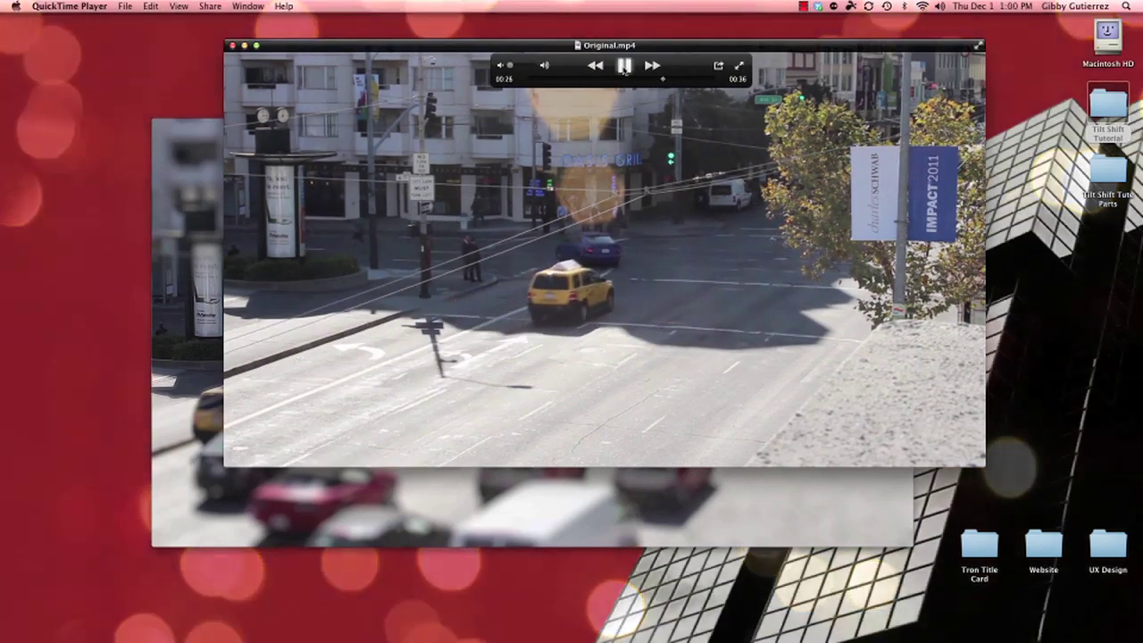
{"action": "left_click", "coordinate": [624, 66]}
{"action": "key", "text": "super+w"}
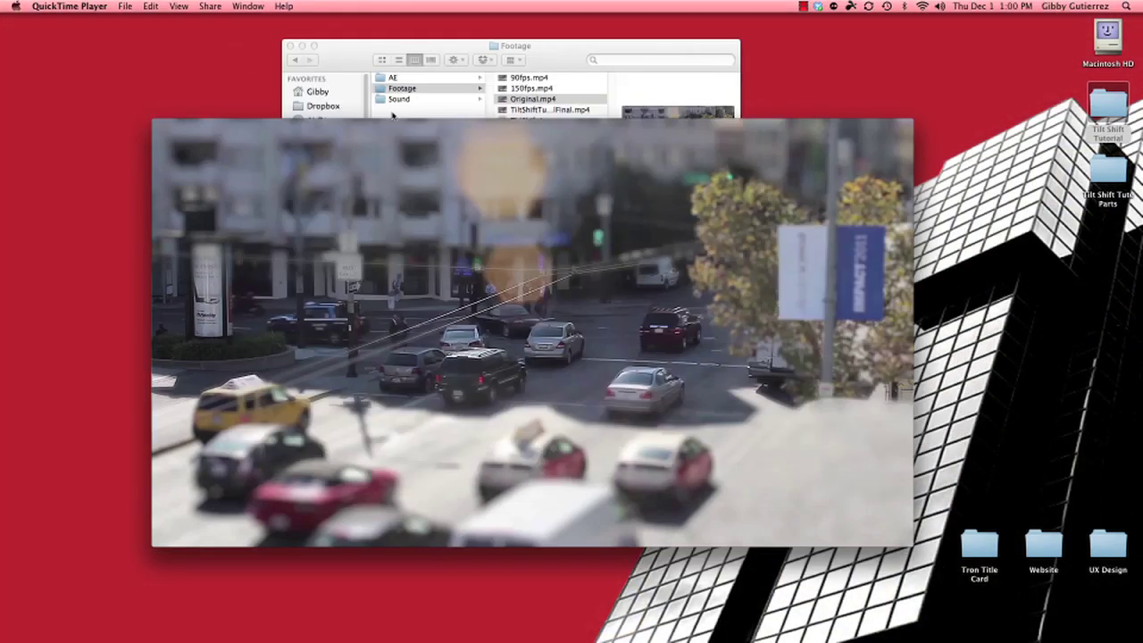
{"action": "left_click_drag", "start_coordinate": [395, 126], "coordinate": [414, 104]}
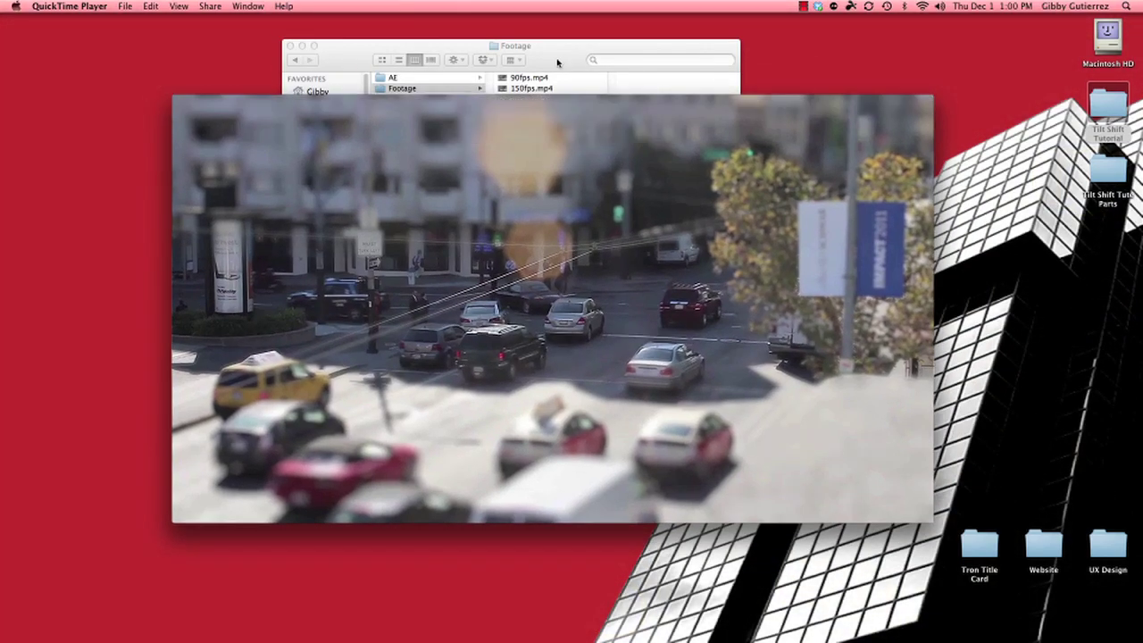
Step: Switch to After Effects and view the Project panel's New/Import menu without choosing anything
{"action": "left_click", "coordinate": [615, 588]}
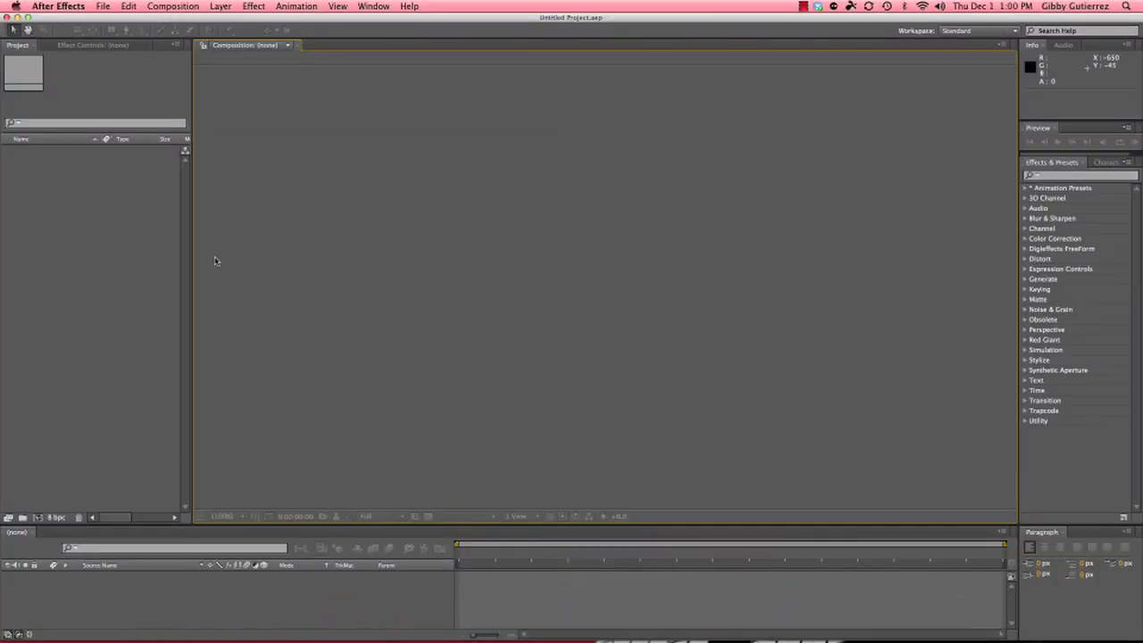
{"action": "left_click", "coordinate": [101, 188]}
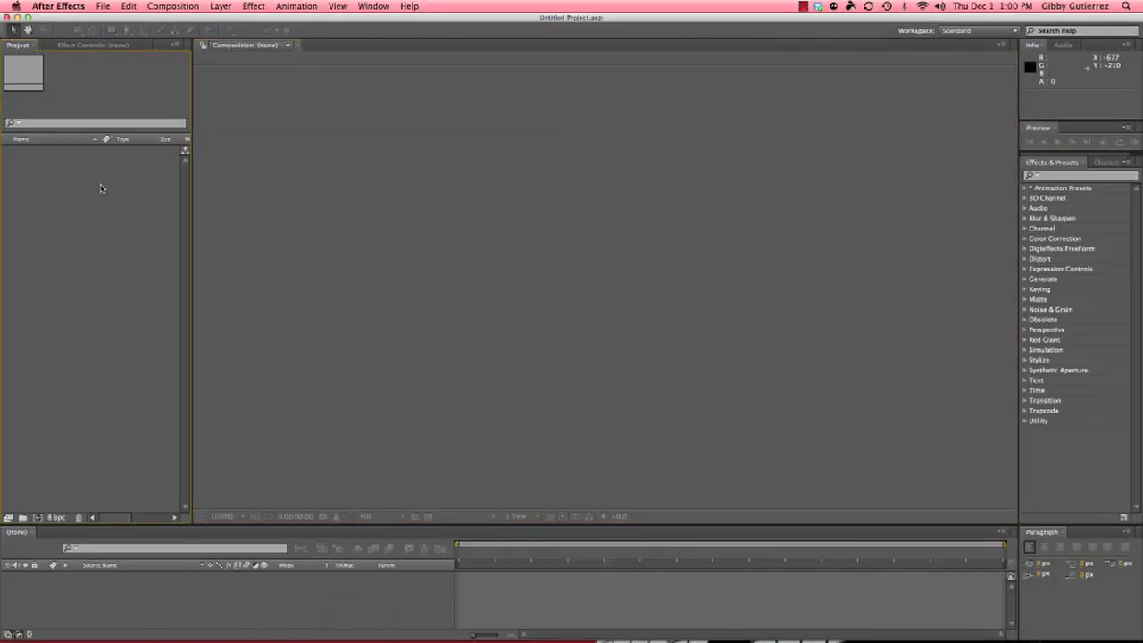
{"action": "right_click", "coordinate": [100, 187]}
{"action": "mouse_move", "coordinate": [169, 229]}
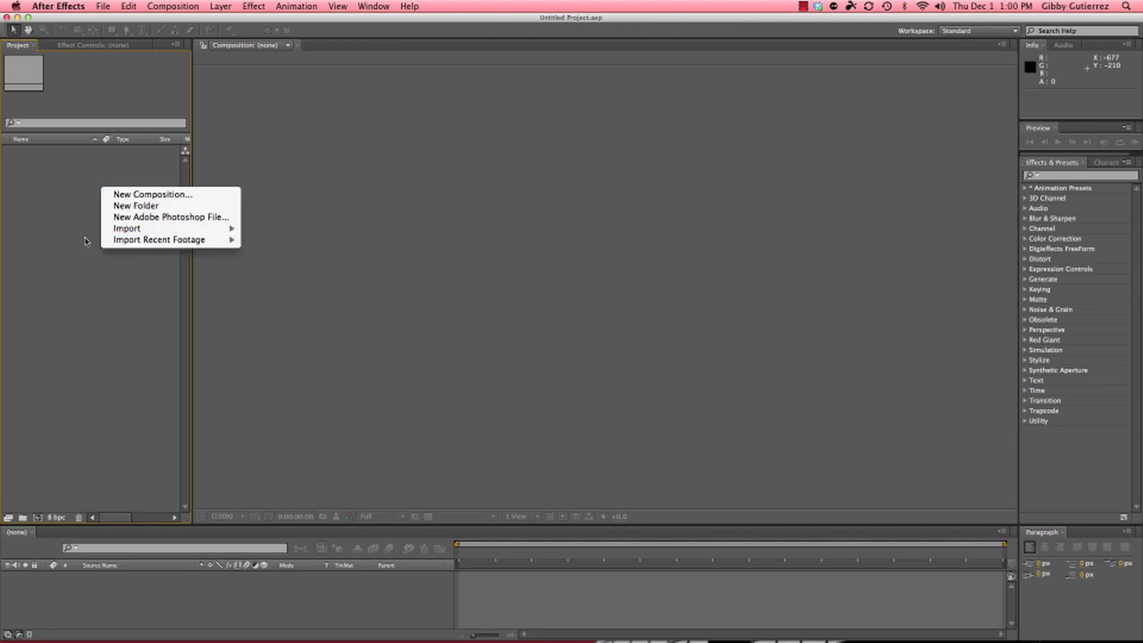
{"action": "left_click", "coordinate": [69, 213]}
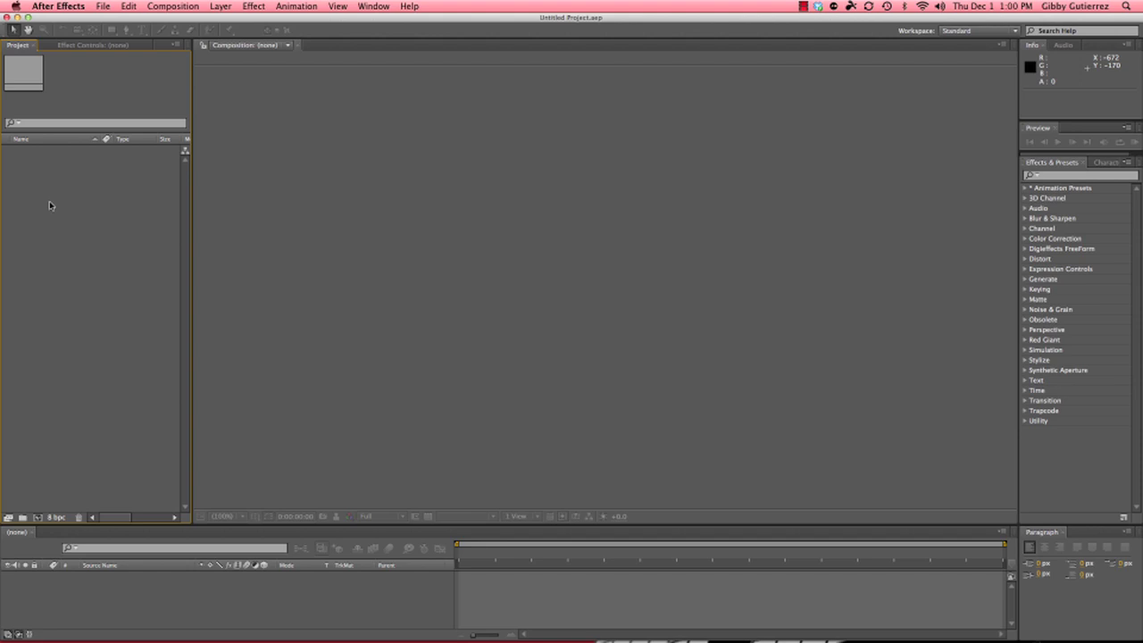
Step: Import Original.mp4 from Desktop > Tilt Shift Tutorial > Footage into the project
{"action": "double_click", "coordinate": [49, 204]}
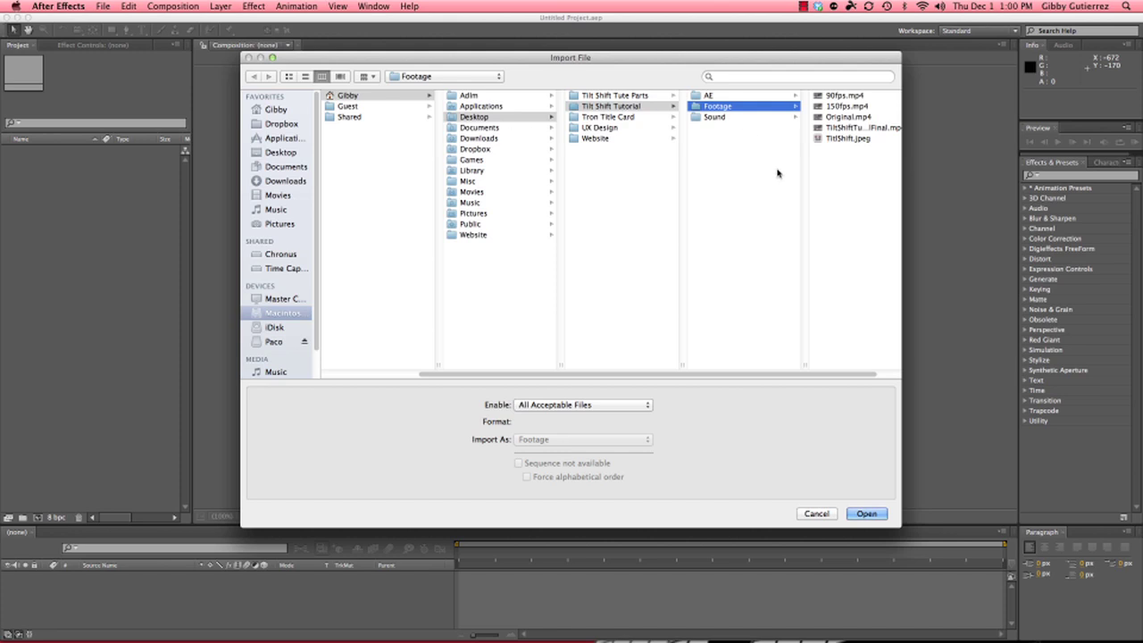
{"action": "left_click_drag", "start_coordinate": [781, 69], "coordinate": [734, 69]}
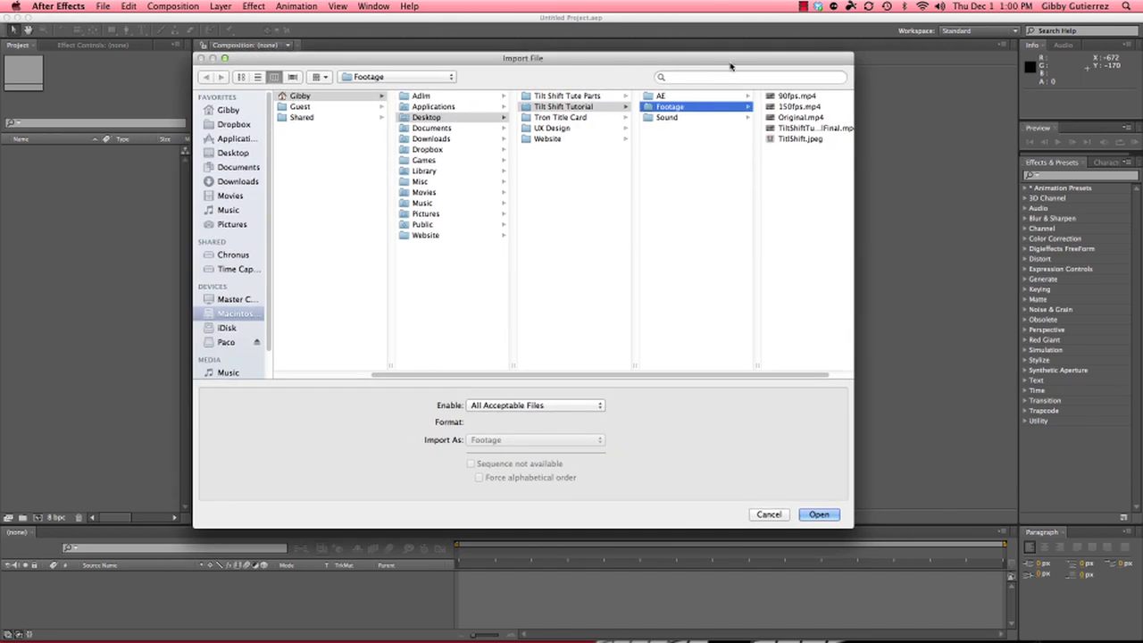
{"action": "left_click", "coordinate": [452, 119]}
{"action": "left_click", "coordinate": [557, 108]}
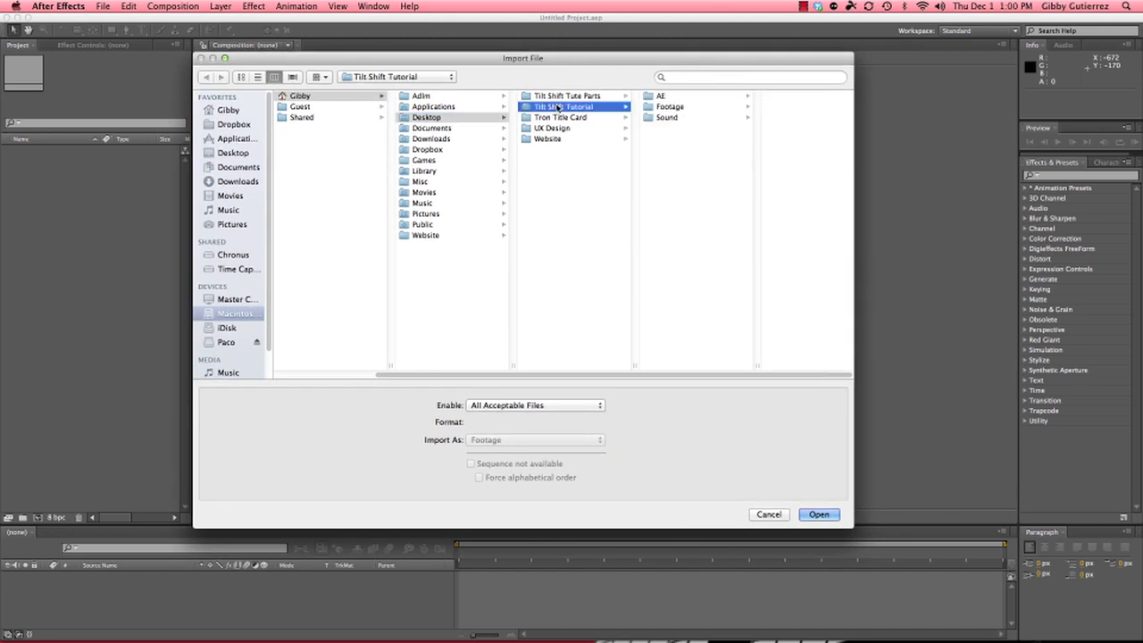
{"action": "left_click", "coordinate": [673, 108]}
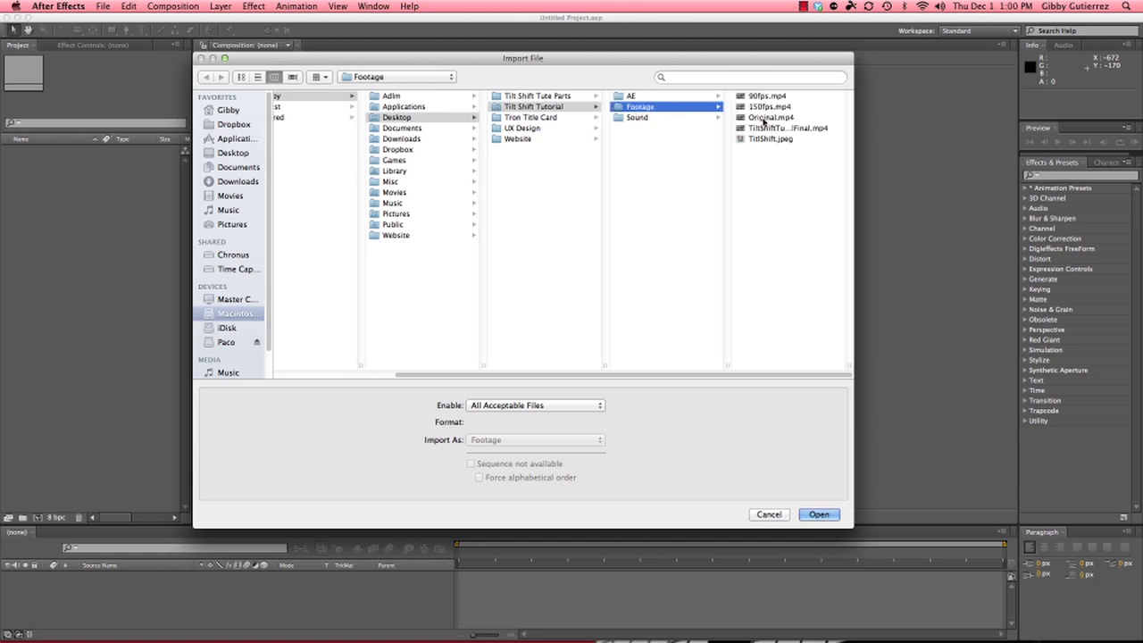
{"action": "left_click", "coordinate": [763, 119]}
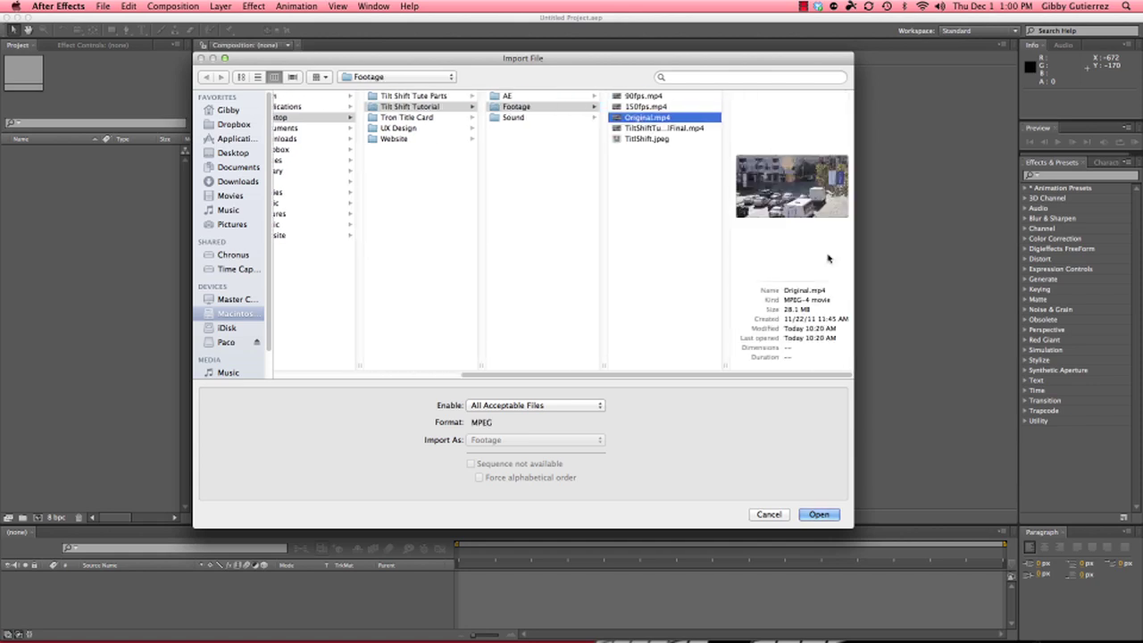
{"action": "left_click", "coordinate": [819, 515]}
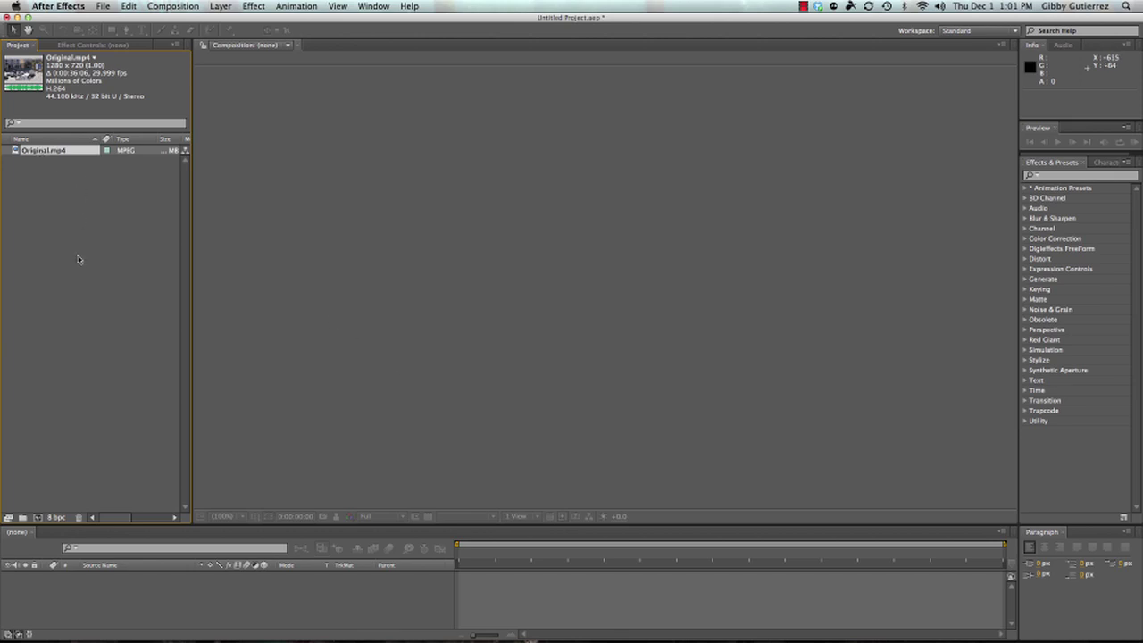
Step: Drag Original.mp4 onto Create New Composition to make the 1280×720 'Original' comp
{"action": "left_click", "coordinate": [48, 188]}
{"action": "left_click", "coordinate": [44, 157]}
{"action": "left_click_drag", "start_coordinate": [36, 152], "coordinate": [38, 520]}
{"action": "left_click_drag", "start_coordinate": [39, 518], "coordinate": [39, 519]}
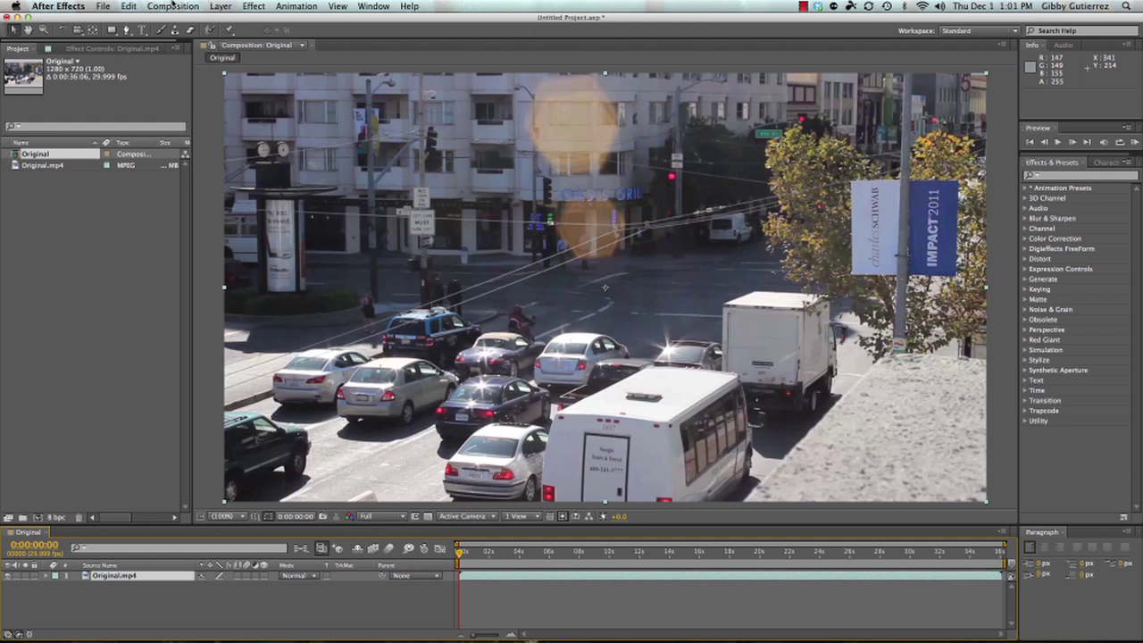
{"action": "left_click", "coordinate": [137, 614]}
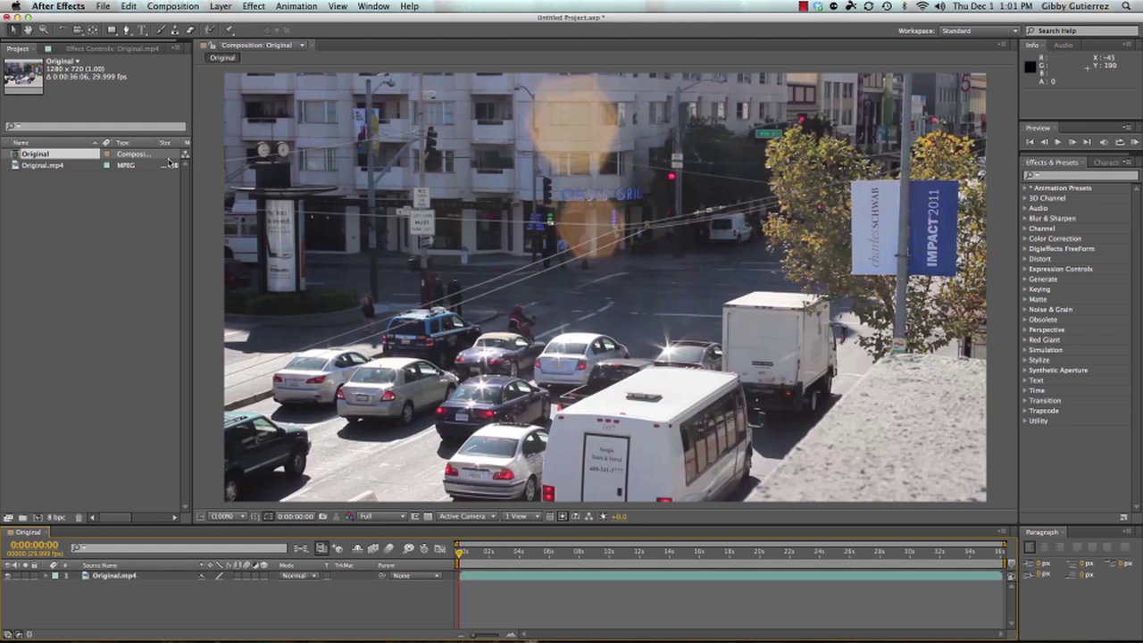
{"action": "left_click", "coordinate": [153, 6]}
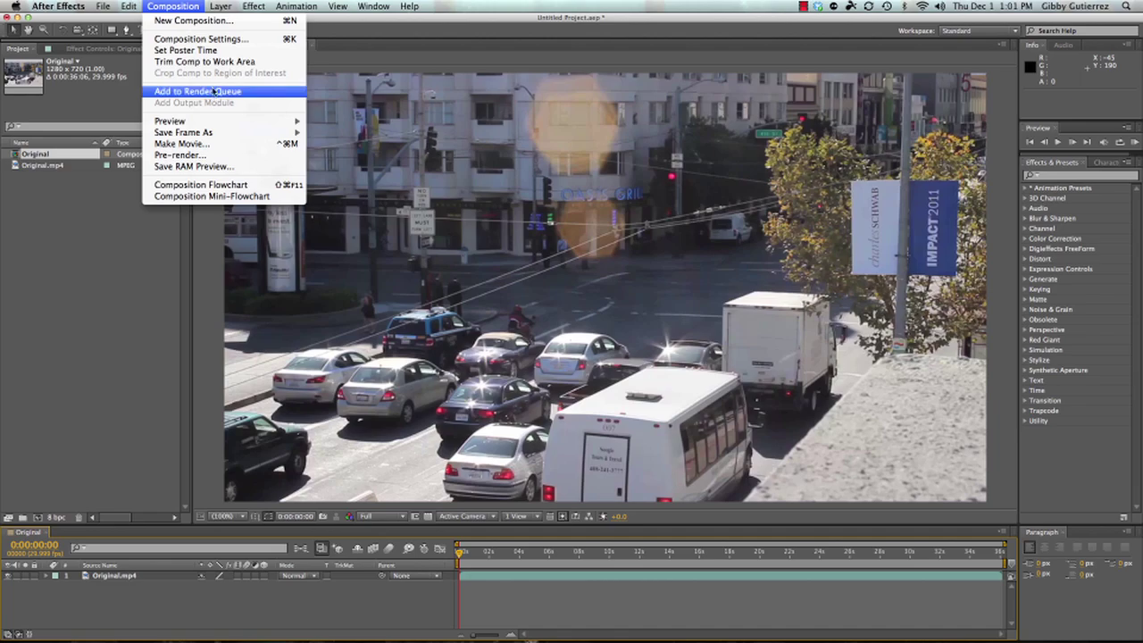
Step: Set the Original composition's frame rate to 30 fps in Composition Settings
{"action": "left_click", "coordinate": [212, 40]}
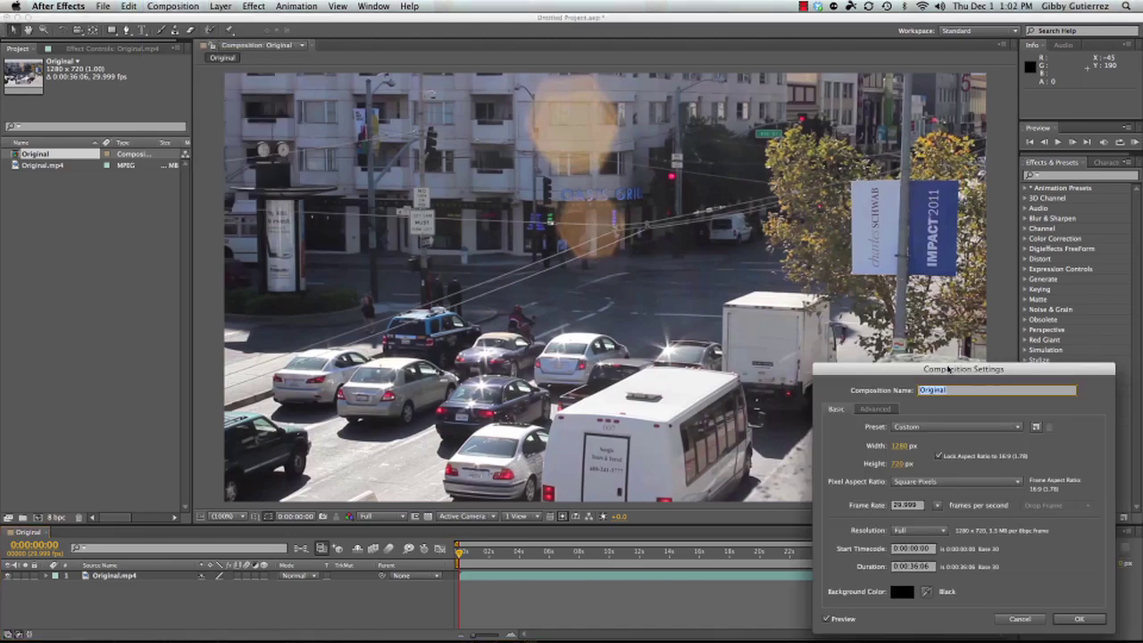
{"action": "left_click_drag", "start_coordinate": [952, 366], "coordinate": [683, 194]}
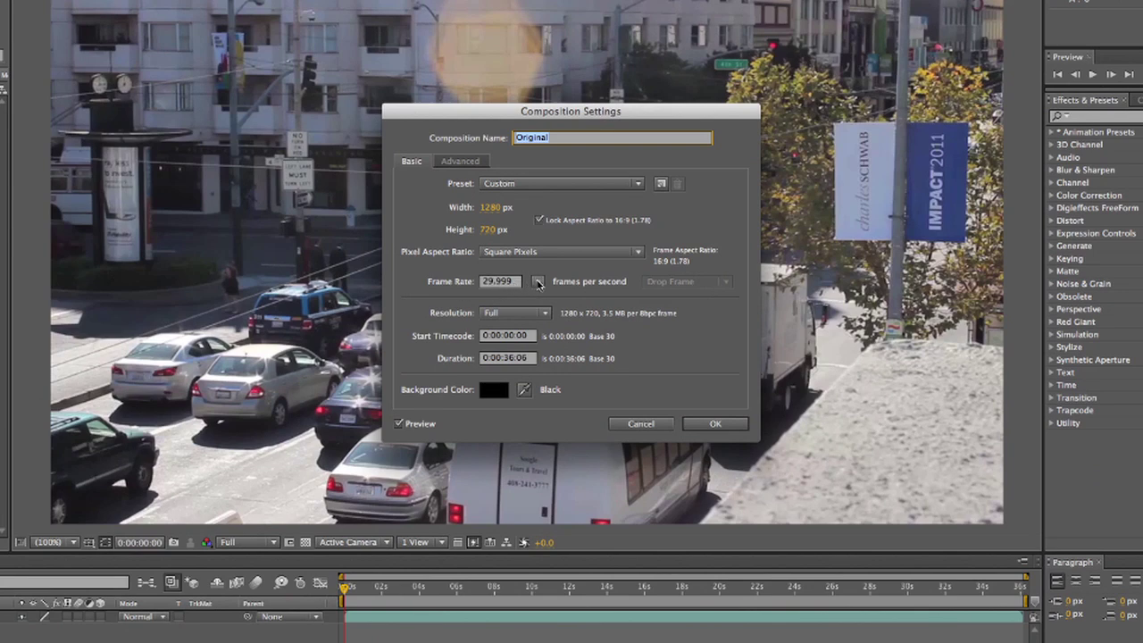
{"action": "left_click", "coordinate": [538, 282]}
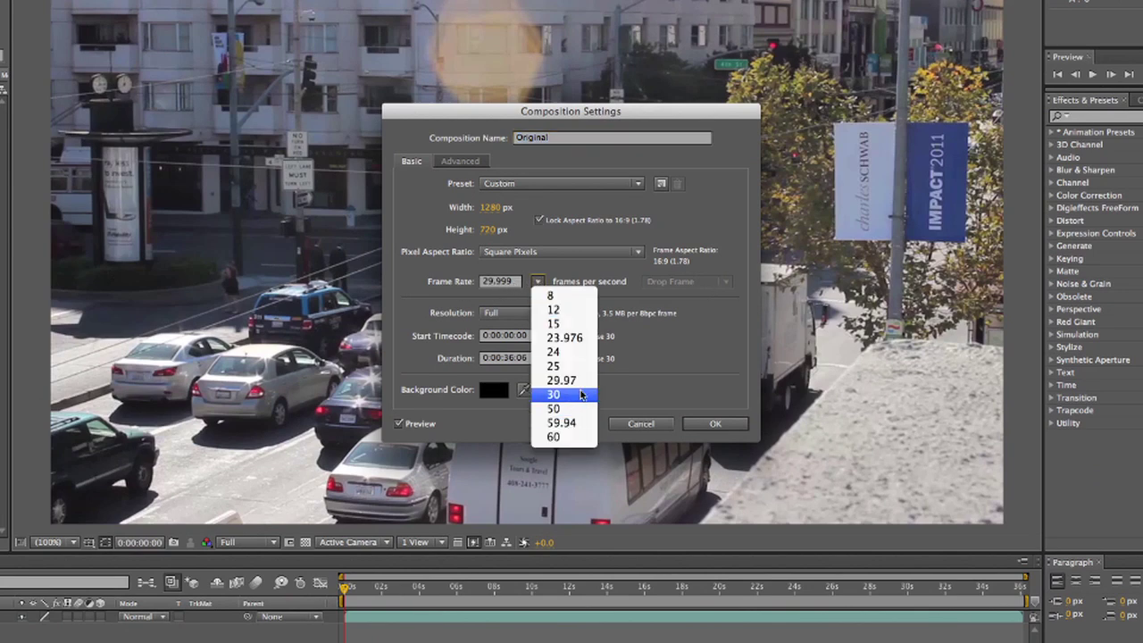
{"action": "left_click", "coordinate": [572, 395]}
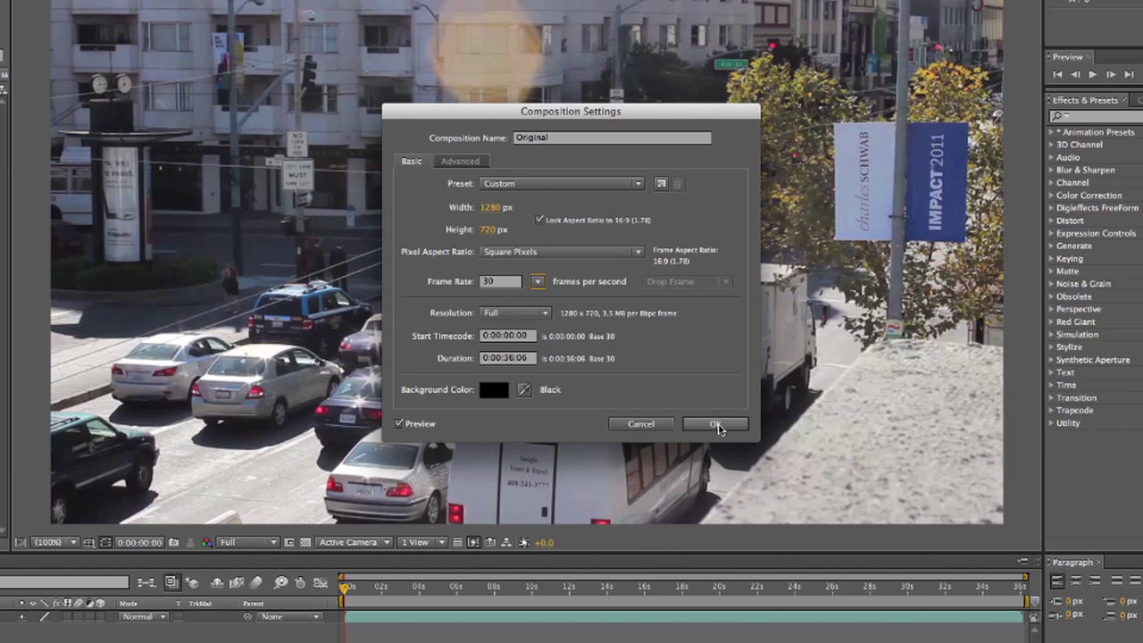
{"action": "left_click", "coordinate": [717, 425]}
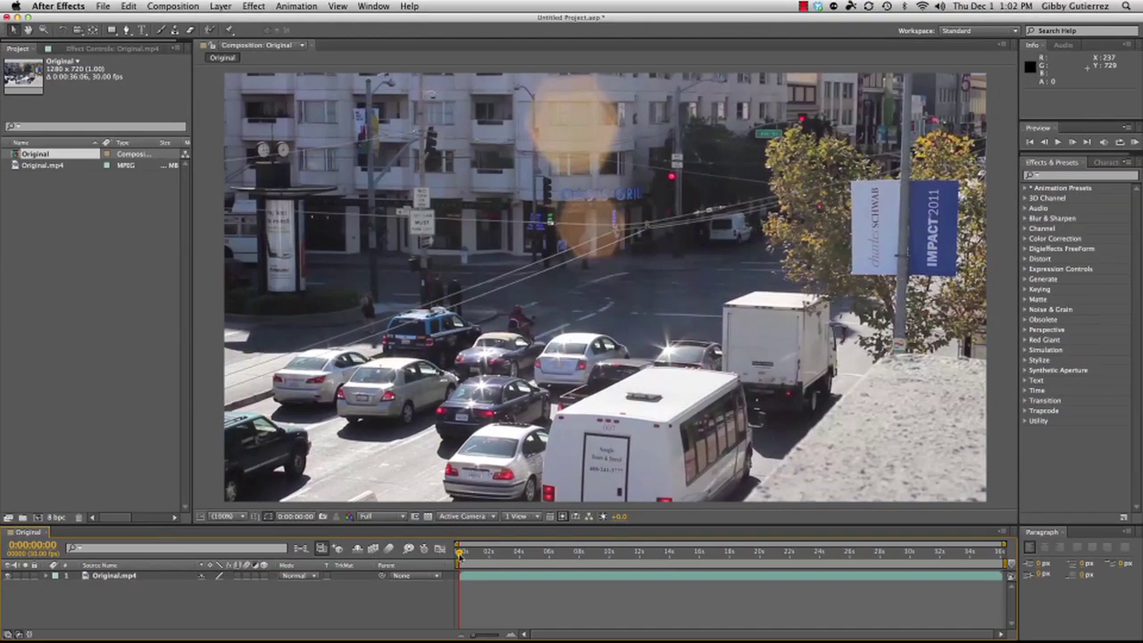
{"action": "left_click", "coordinate": [100, 579]}
Step: Right-click Original.mp4 in the Project panel and open Interpret Footage > Main
{"action": "left_click", "coordinate": [200, 607]}
{"action": "left_click", "coordinate": [45, 168]}
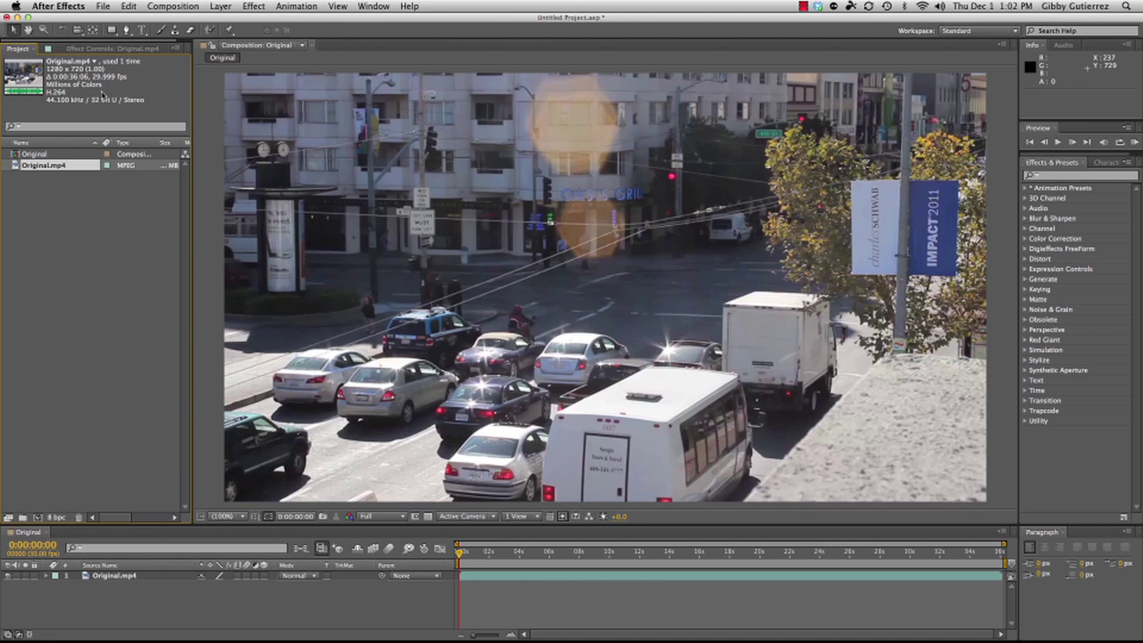
{"action": "right_click", "coordinate": [40, 168]}
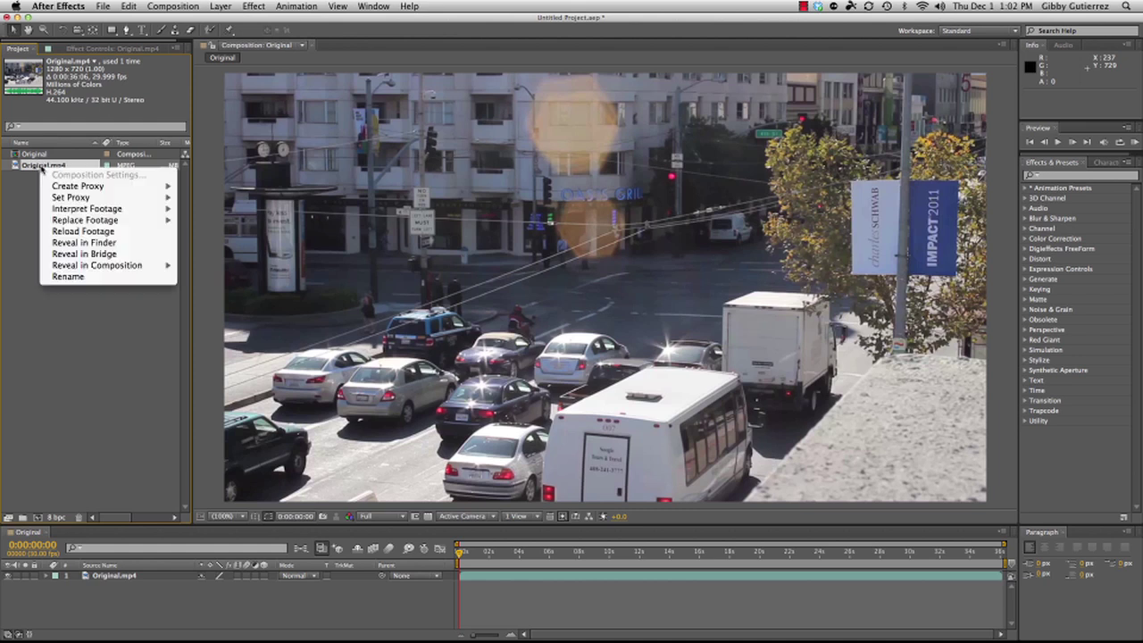
{"action": "mouse_move", "coordinate": [97, 209]}
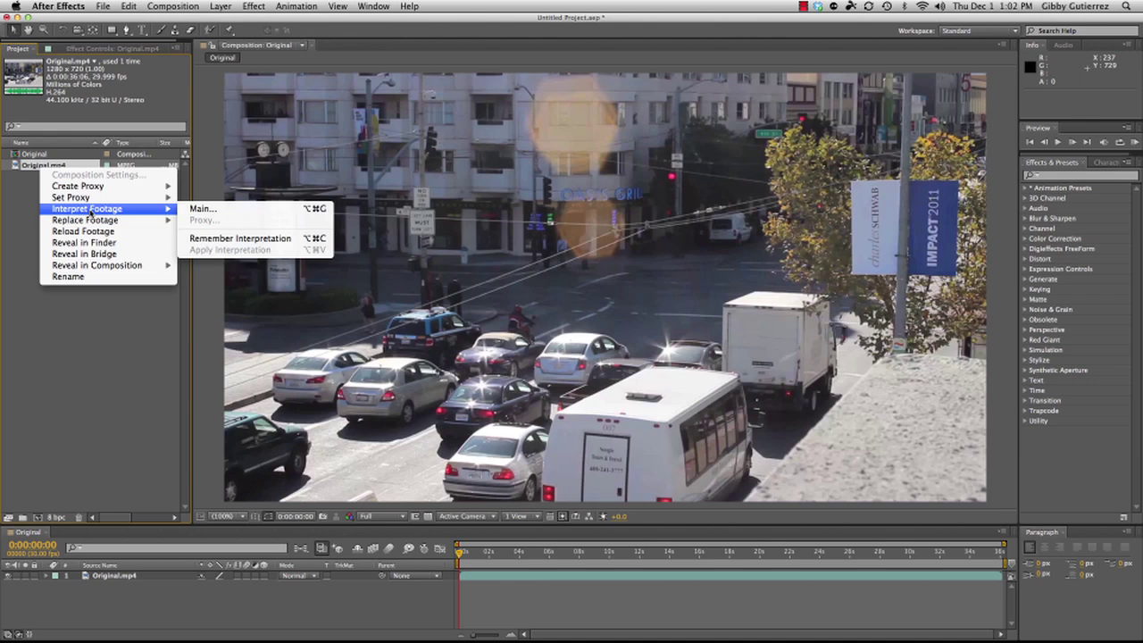
{"action": "left_click", "coordinate": [39, 171]}
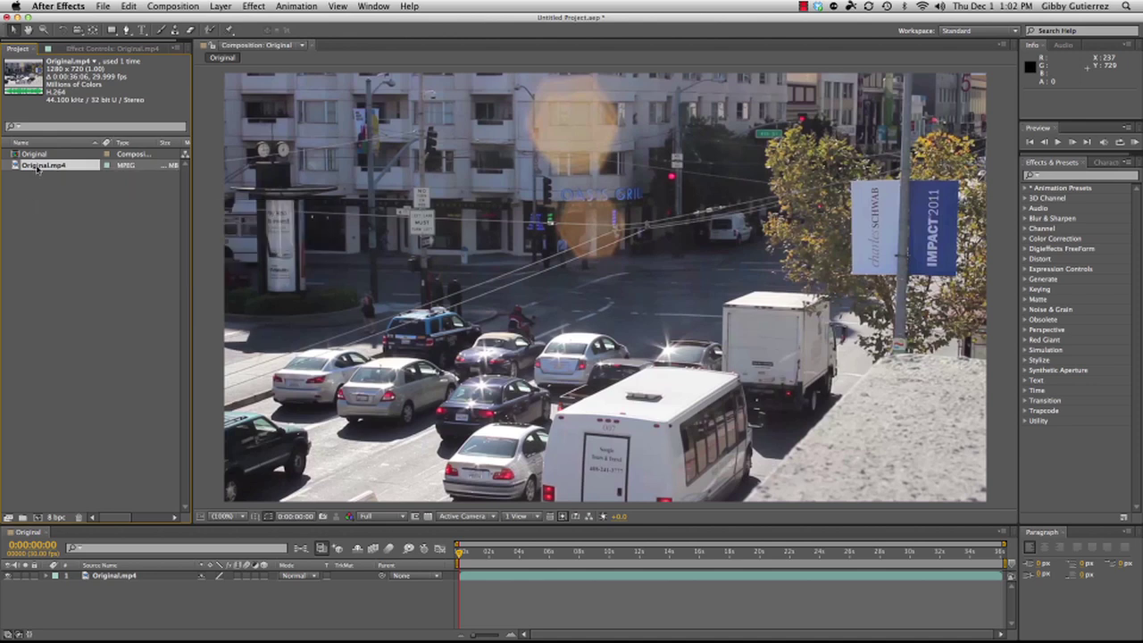
{"action": "right_click", "coordinate": [38, 171]}
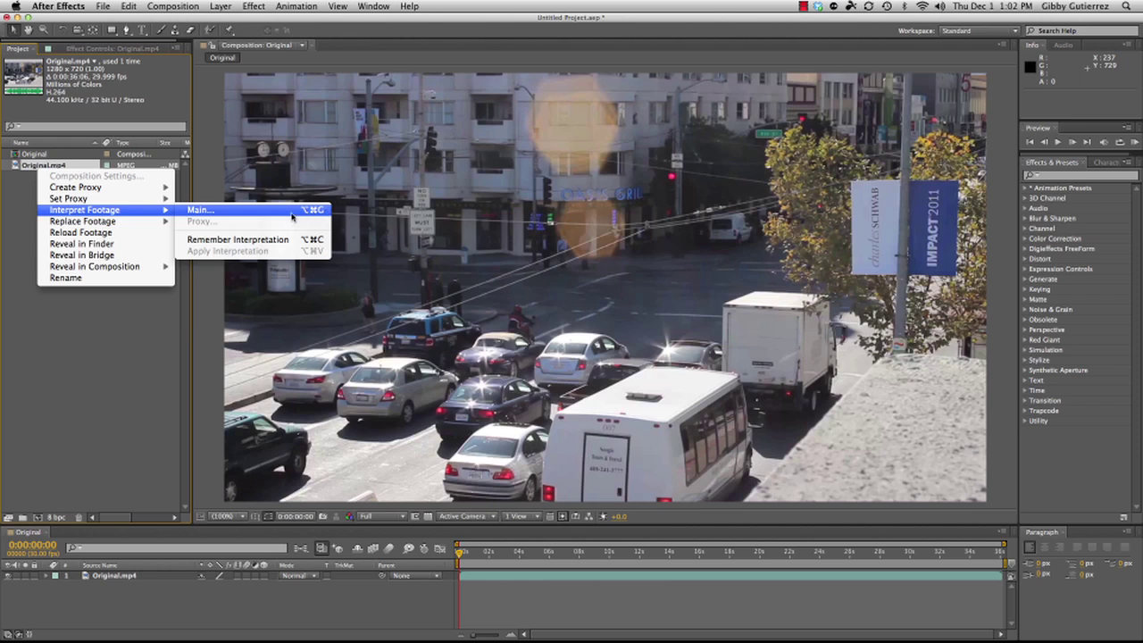
{"action": "left_click", "coordinate": [241, 215]}
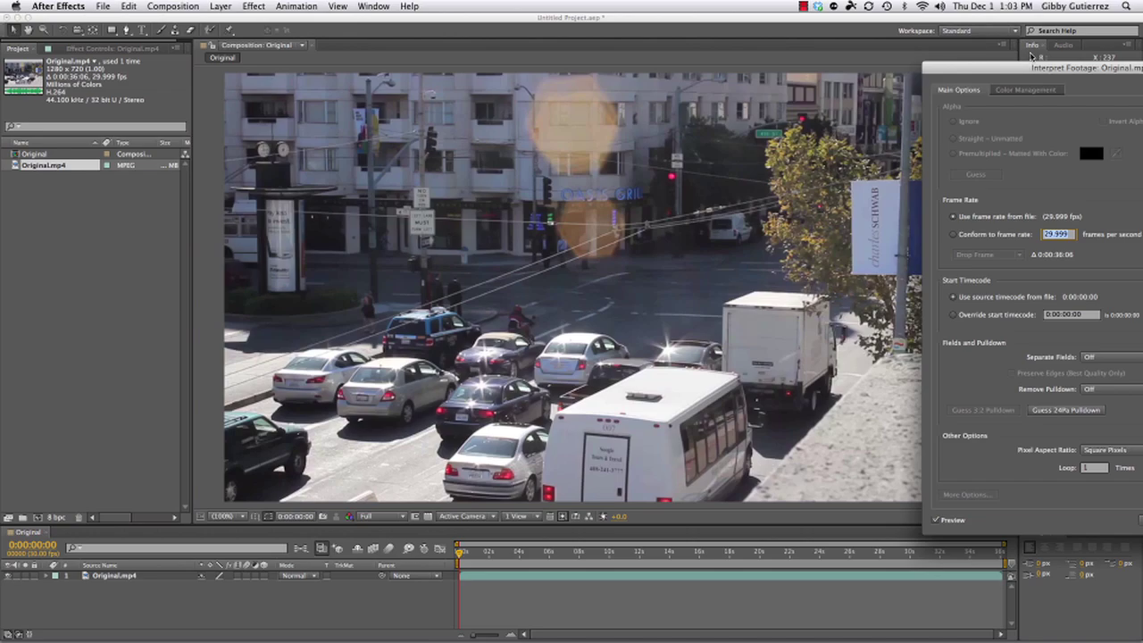
Step: Try a faster conform frame rate for Original.mp4, then undo it back to 29.999 fps
{"action": "left_click_drag", "start_coordinate": [1035, 68], "coordinate": [466, 32]}
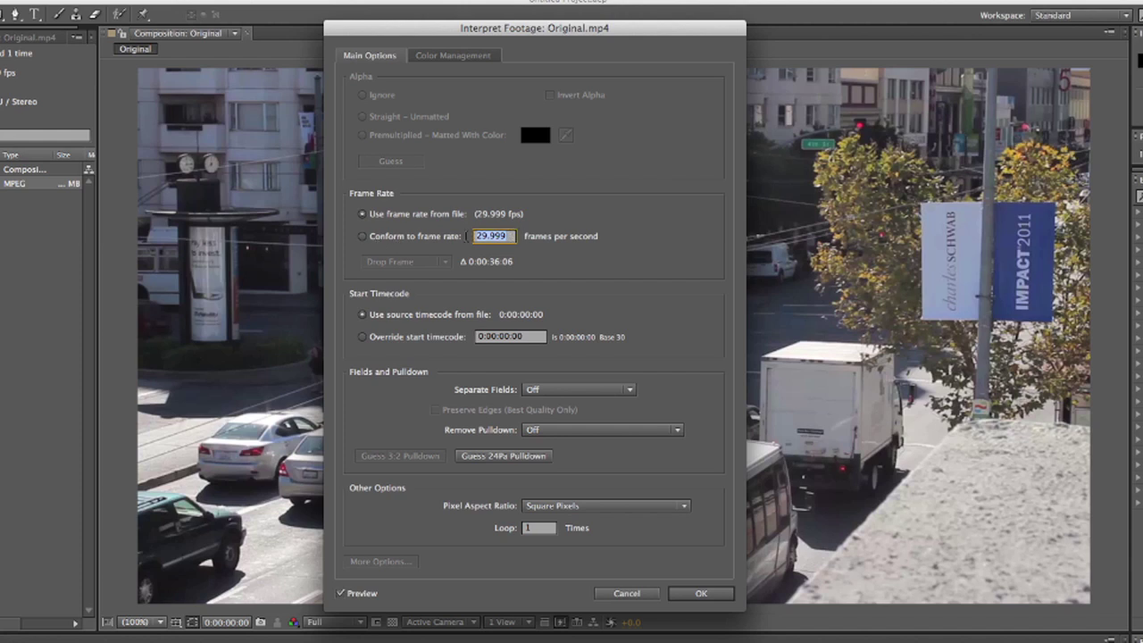
{"action": "type", "text": "150"}
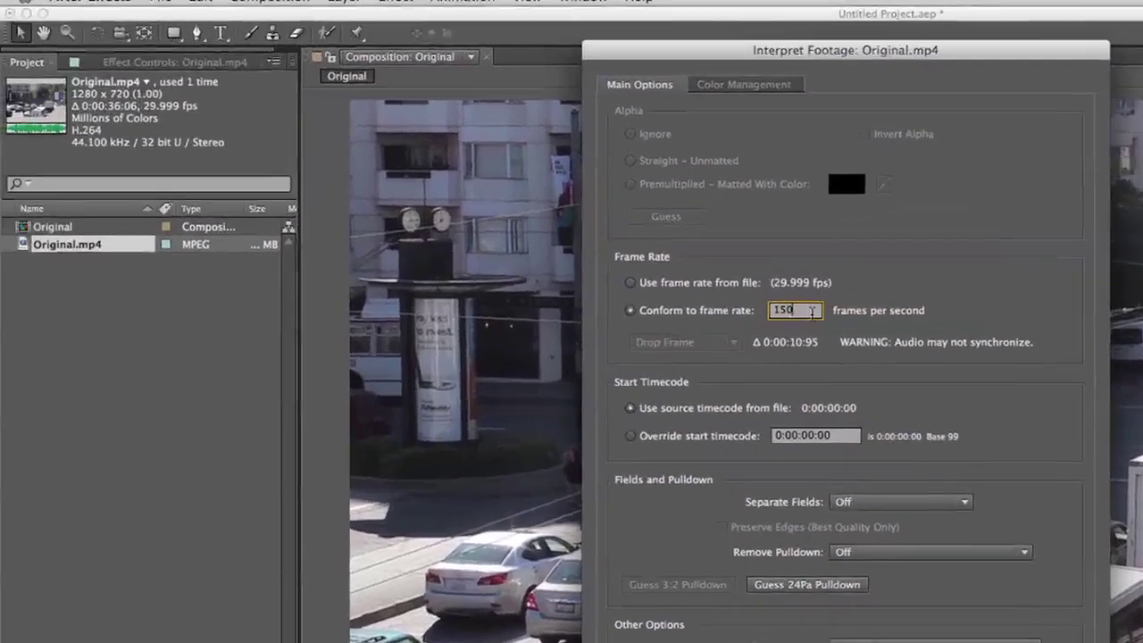
{"action": "left_click", "coordinate": [423, 234]}
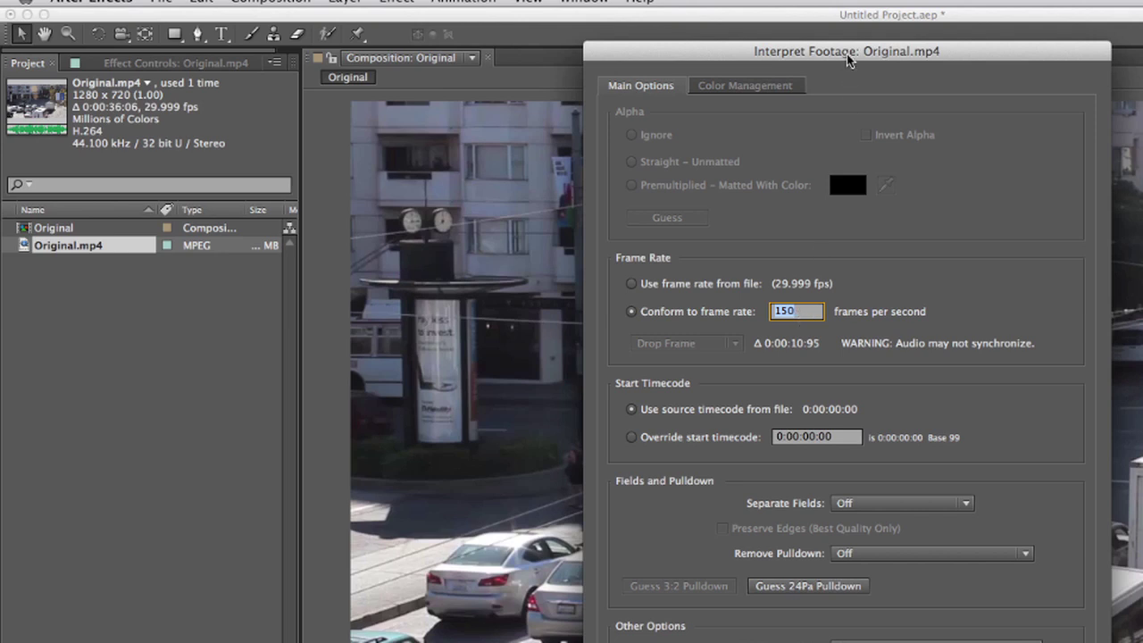
{"action": "left_click", "coordinate": [813, 311]}
{"action": "key", "text": "Return"}
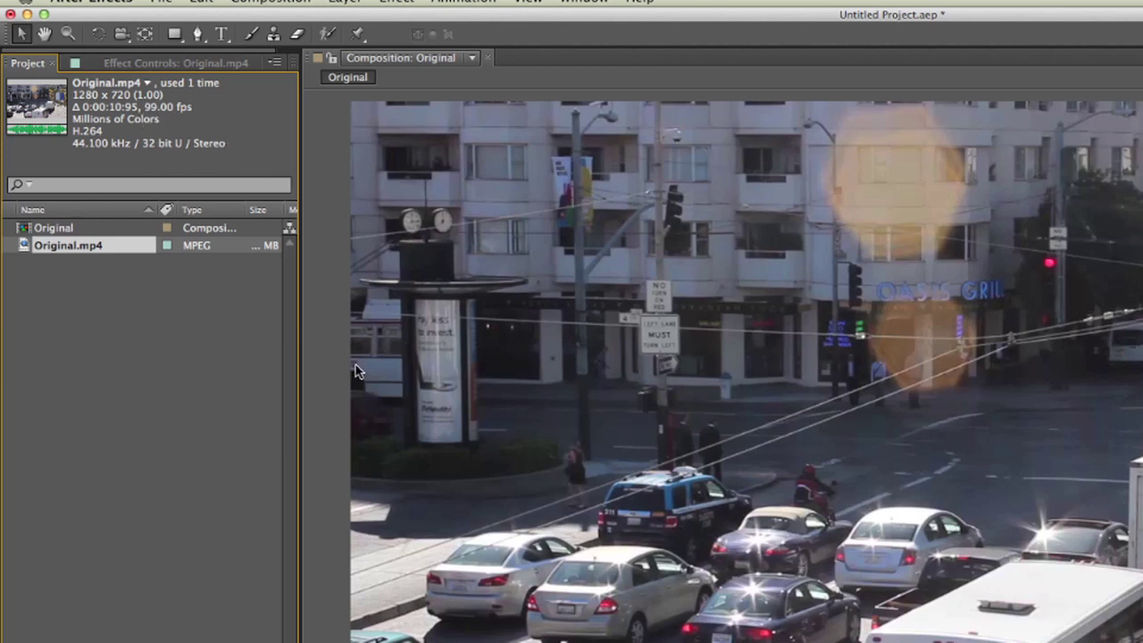
{"action": "key", "text": "super+z"}
Step: Conform Original.mp4 to 90 fps in Interpret Footage, shortening it to 0:00:12:05
{"action": "right_click", "coordinate": [70, 252]}
{"action": "mouse_move", "coordinate": [148, 312]}
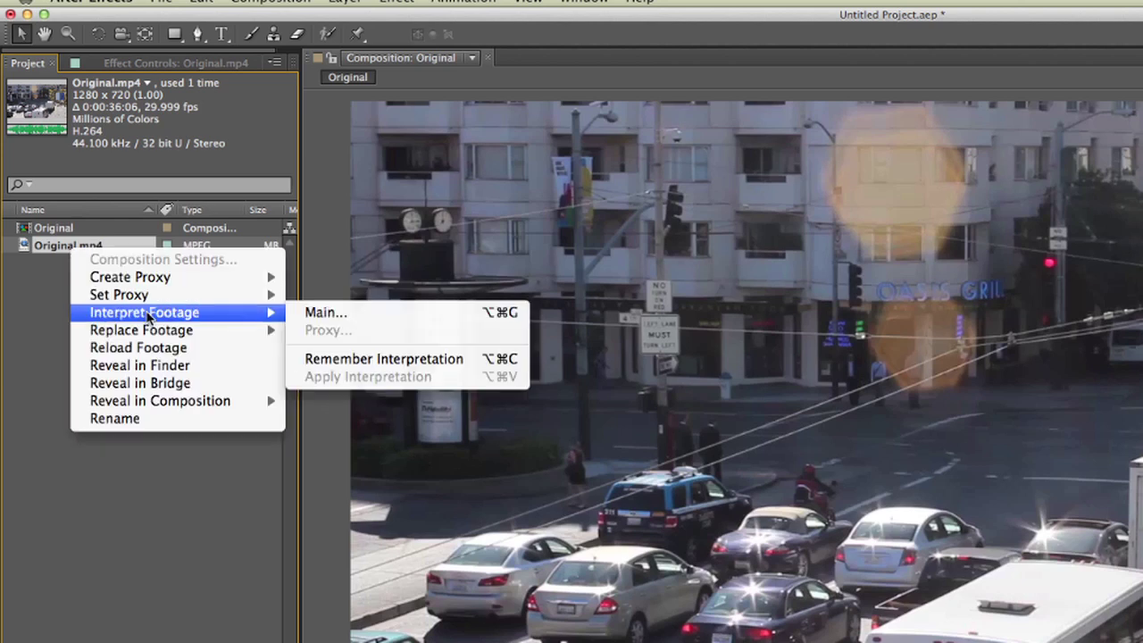
{"action": "left_click", "coordinate": [314, 314]}
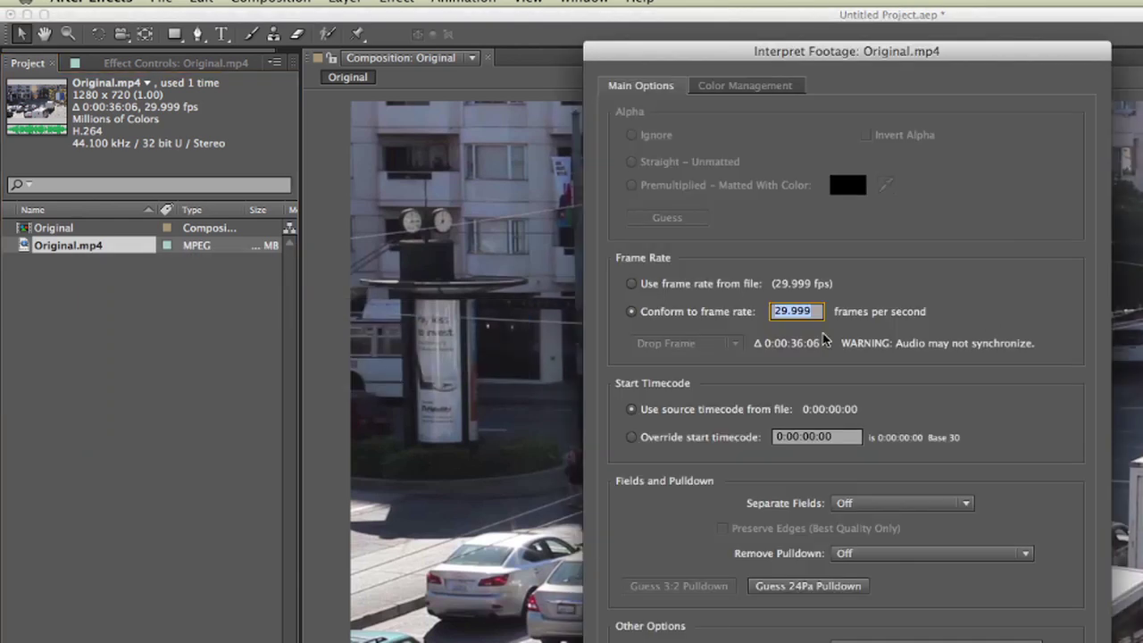
{"action": "type", "text": "12"}
{"action": "key", "text": "BackSpace"}
{"action": "key", "text": "BackSpace"}
{"action": "type", "text": "90"}
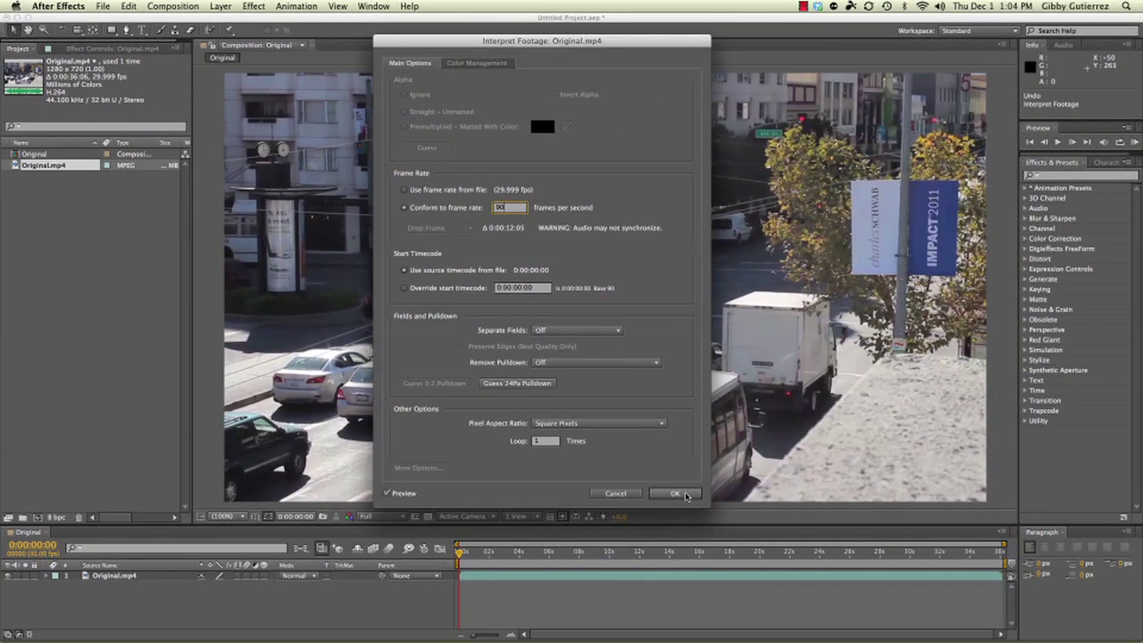
{"action": "left_click", "coordinate": [676, 494]}
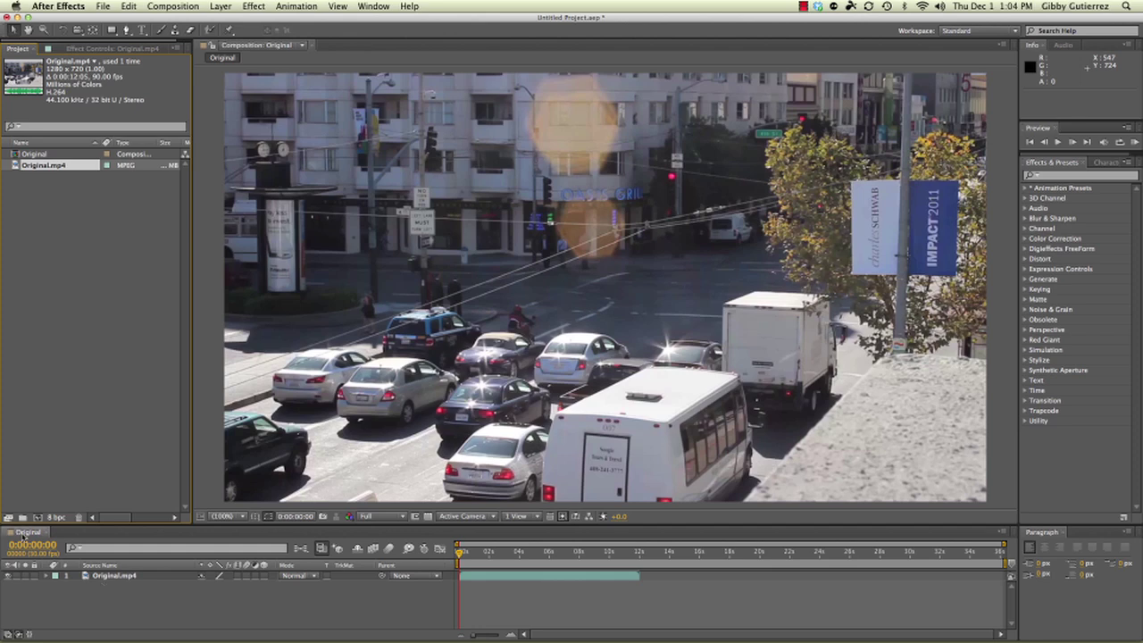
Step: Select the Original.mp4 layer, scrub past its end, and set preview resolution to Half
{"action": "left_click", "coordinate": [98, 581]}
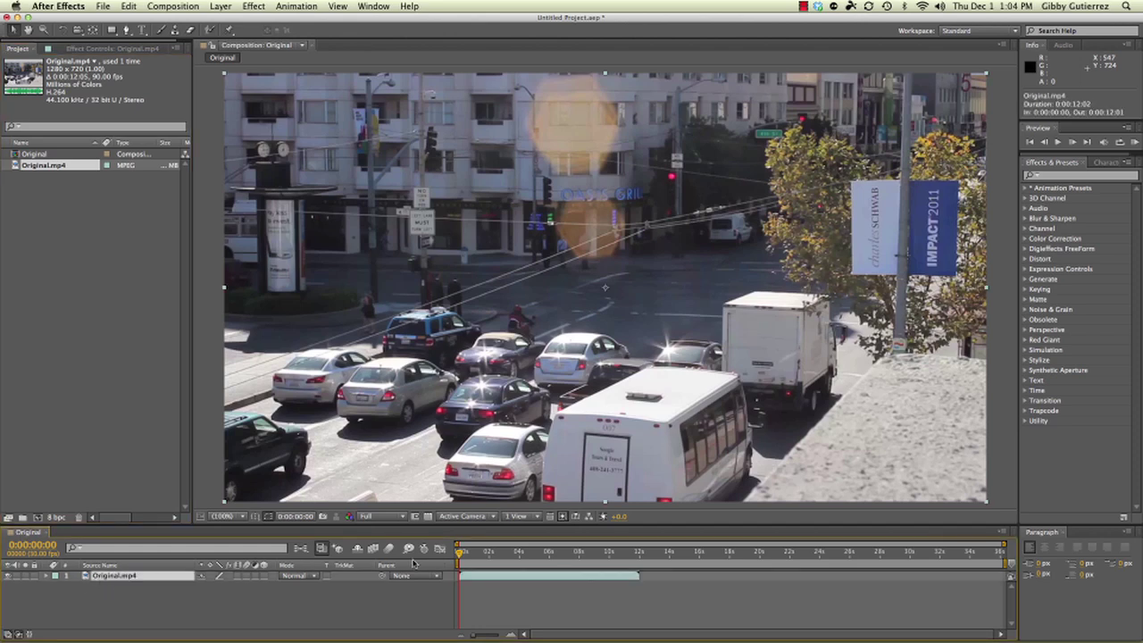
{"action": "left_click_drag", "start_coordinate": [460, 554], "coordinate": [434, 560]}
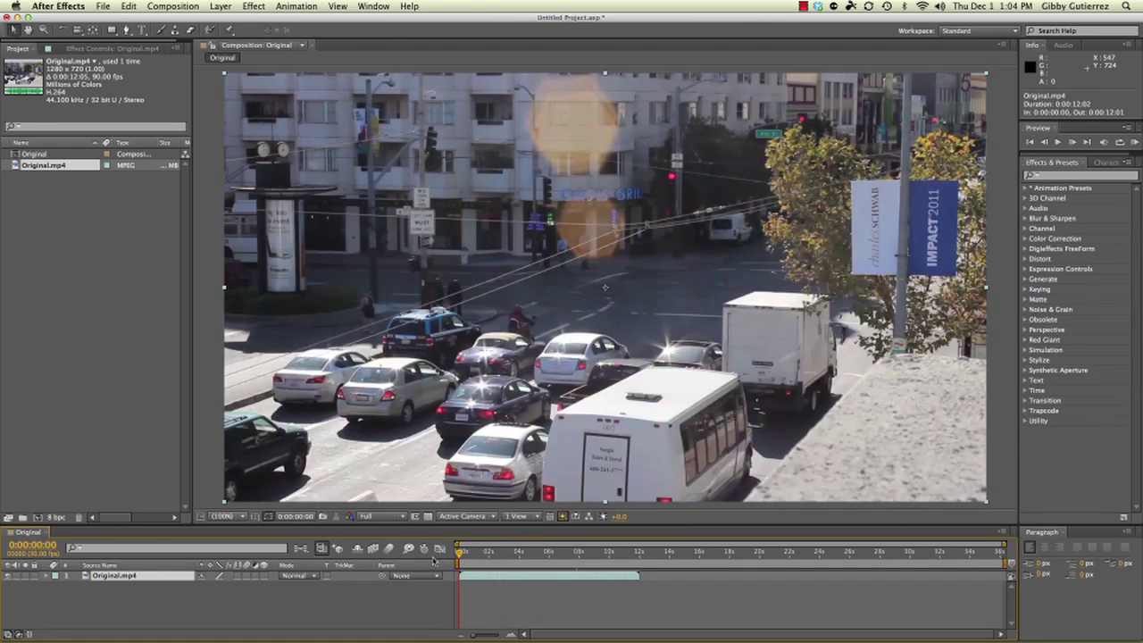
{"action": "left_click", "coordinate": [382, 516]}
{"action": "left_click", "coordinate": [390, 557]}
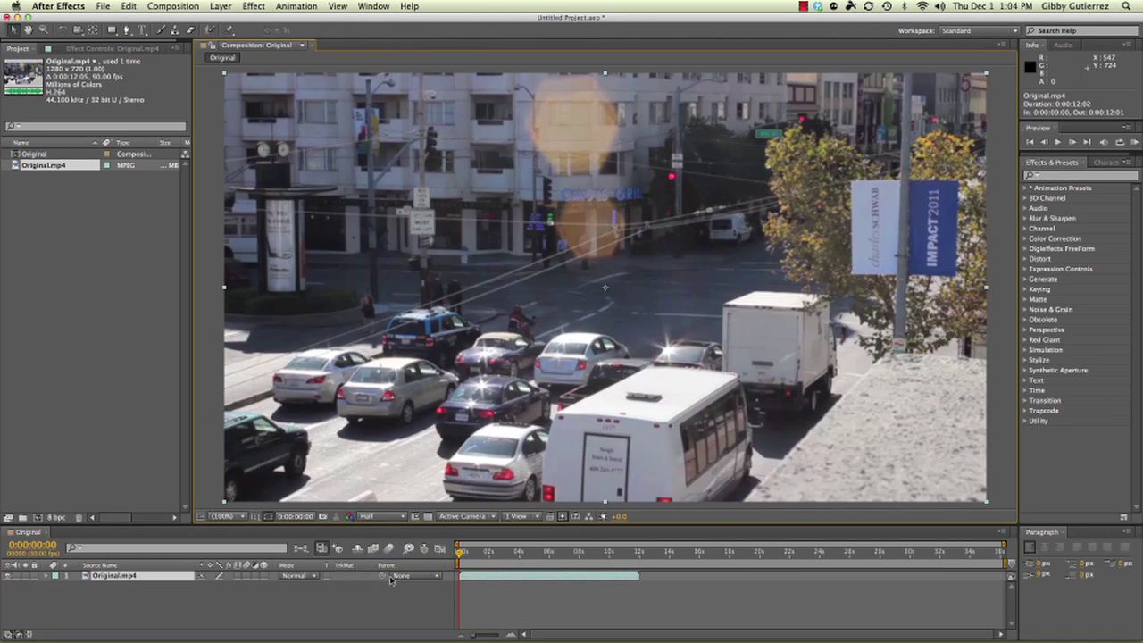
Step: Preview the sped-up traffic footage, stop it, and switch to QuickTime Player
{"action": "key", "text": "space"}
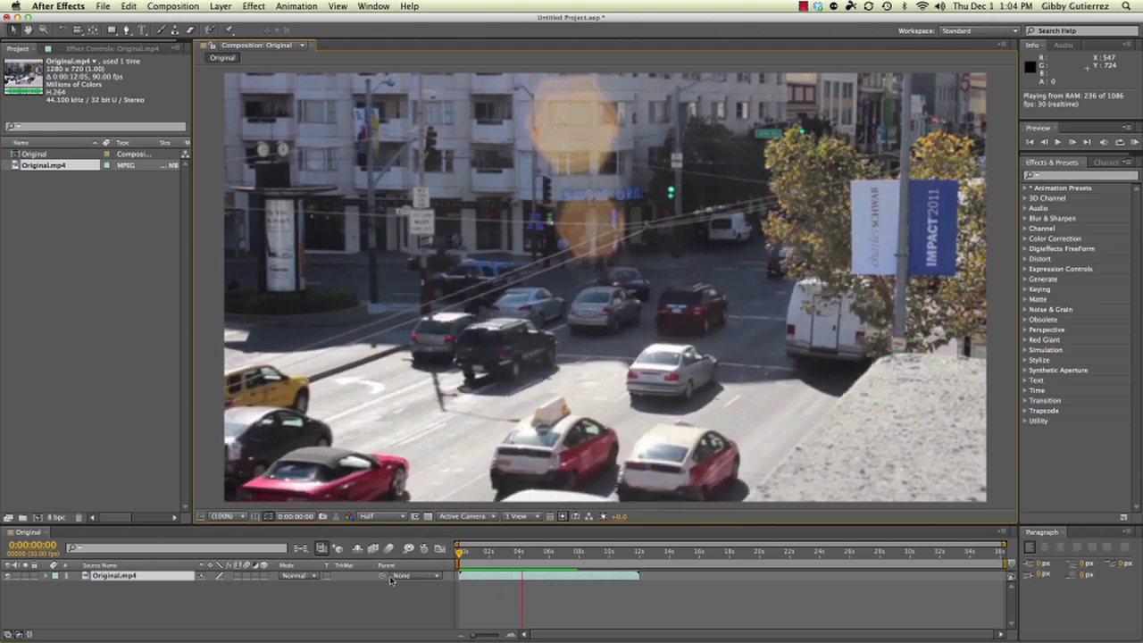
{"action": "key", "text": "space"}
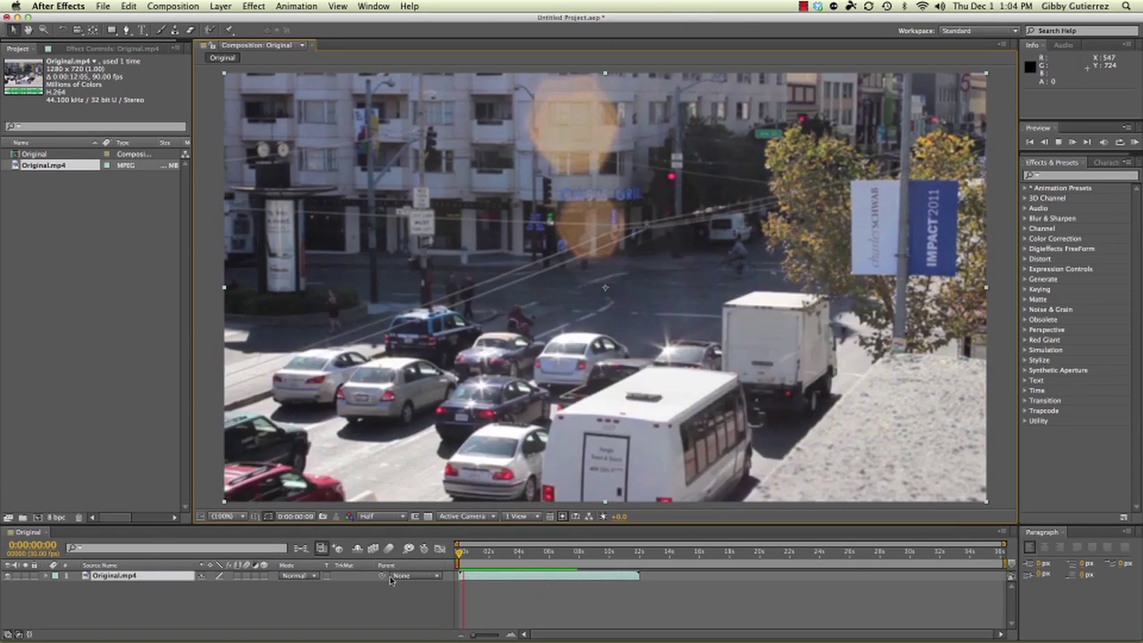
{"action": "key", "text": "super+Tab"}
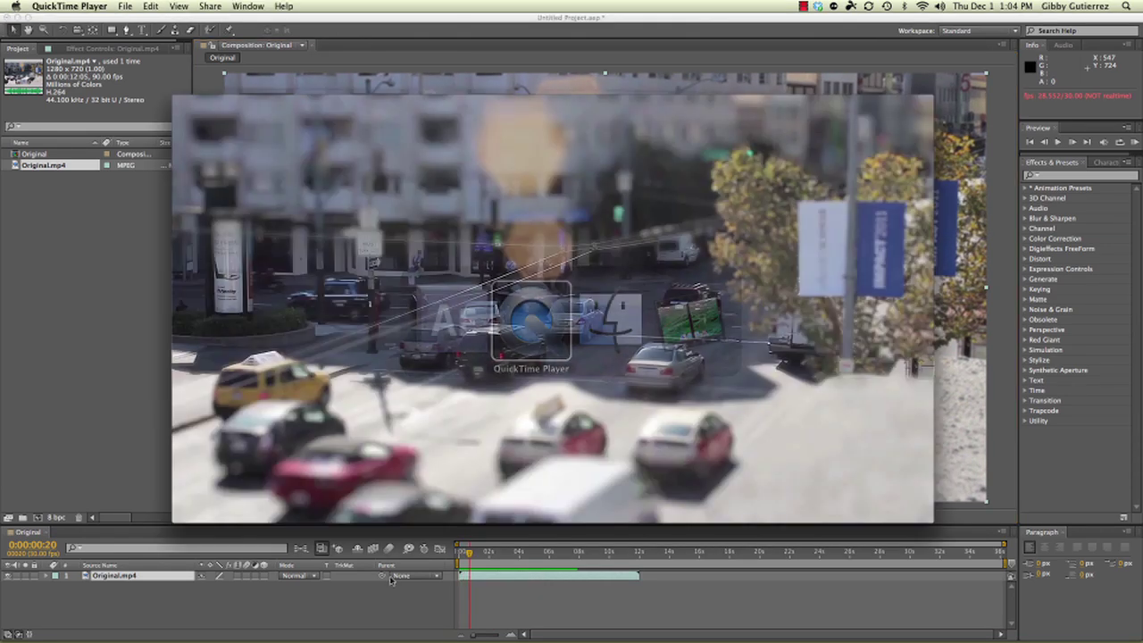
Step: Play TiltShiftTutorialFinal.mp4 in QuickTime Player for comparison, then return to After Effects
{"action": "mouse_move", "coordinate": [552, 131]}
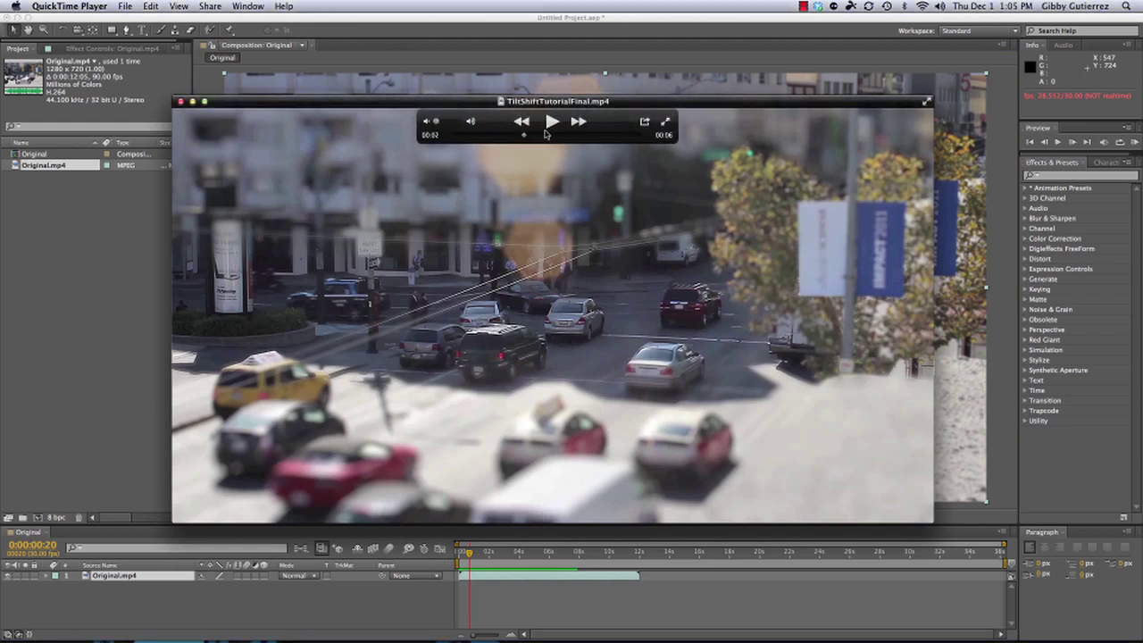
{"action": "left_click", "coordinate": [551, 122]}
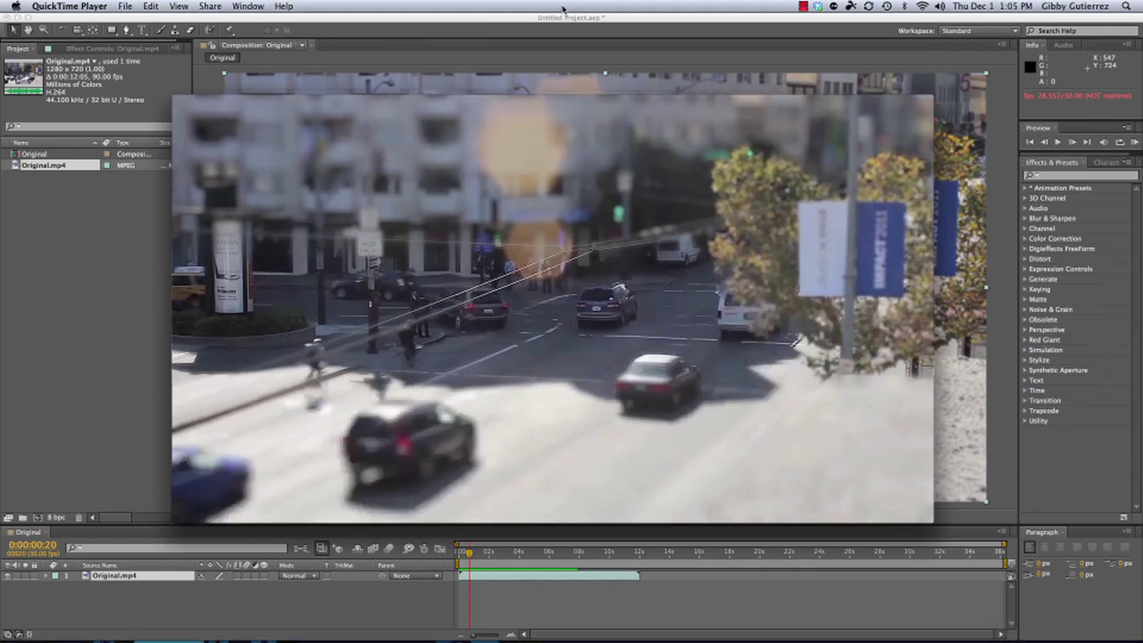
{"action": "left_click", "coordinate": [90, 271]}
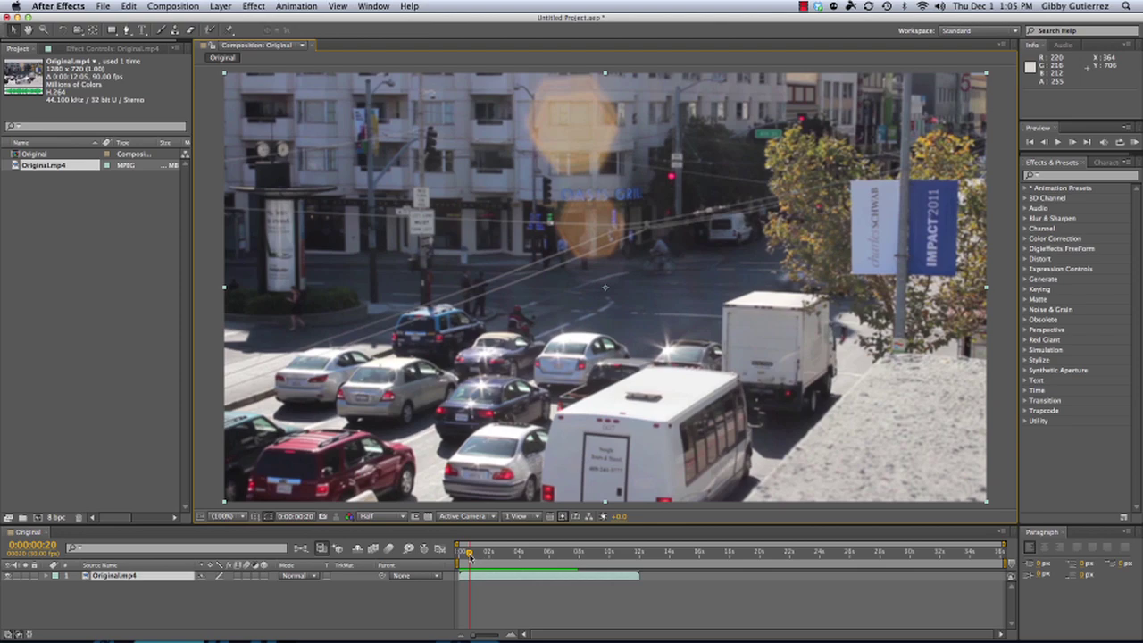
{"action": "left_click_drag", "start_coordinate": [468, 554], "coordinate": [445, 549]}
{"action": "key", "text": "super+Tab"}
{"action": "key", "text": "super+Tab"}
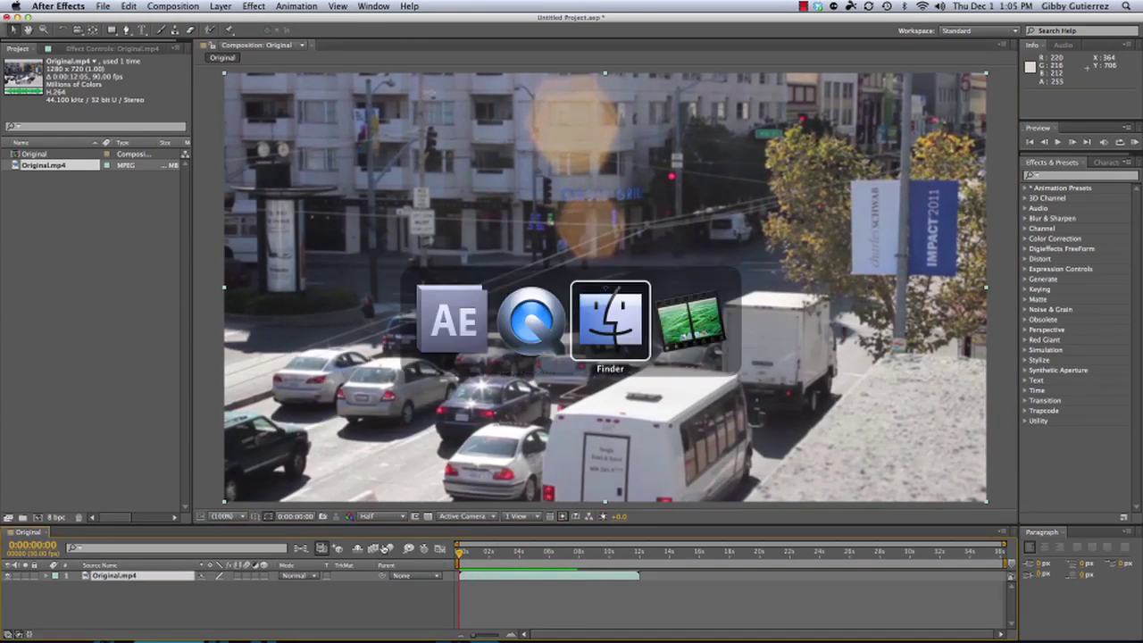
{"action": "left_click", "coordinate": [524, 81]}
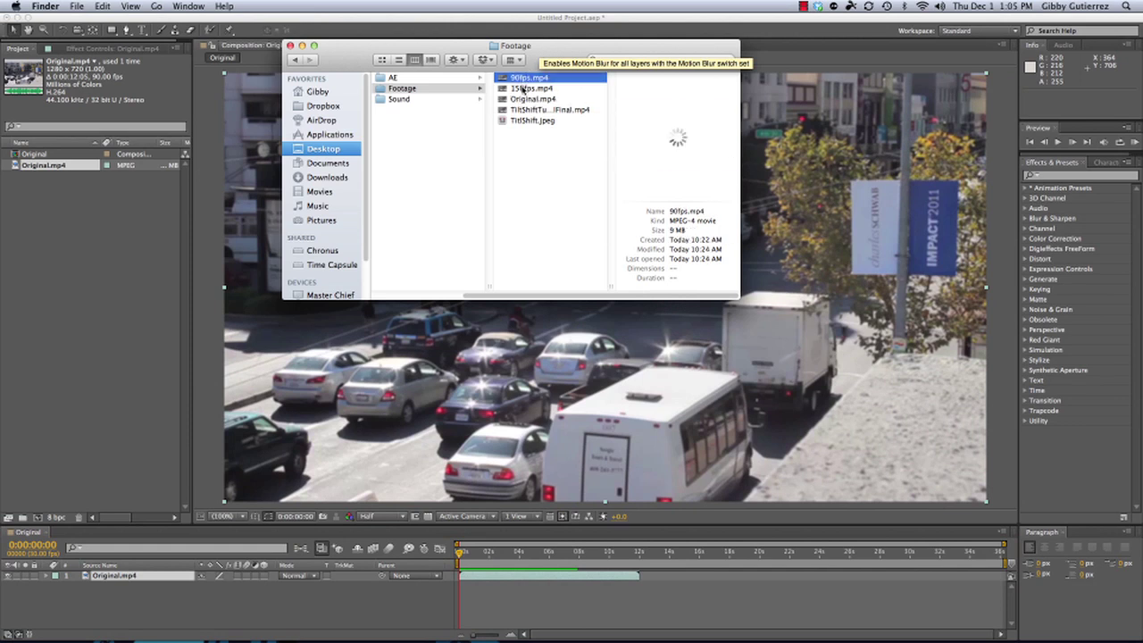
{"action": "key", "text": "Down"}
{"action": "key", "text": "Down"}
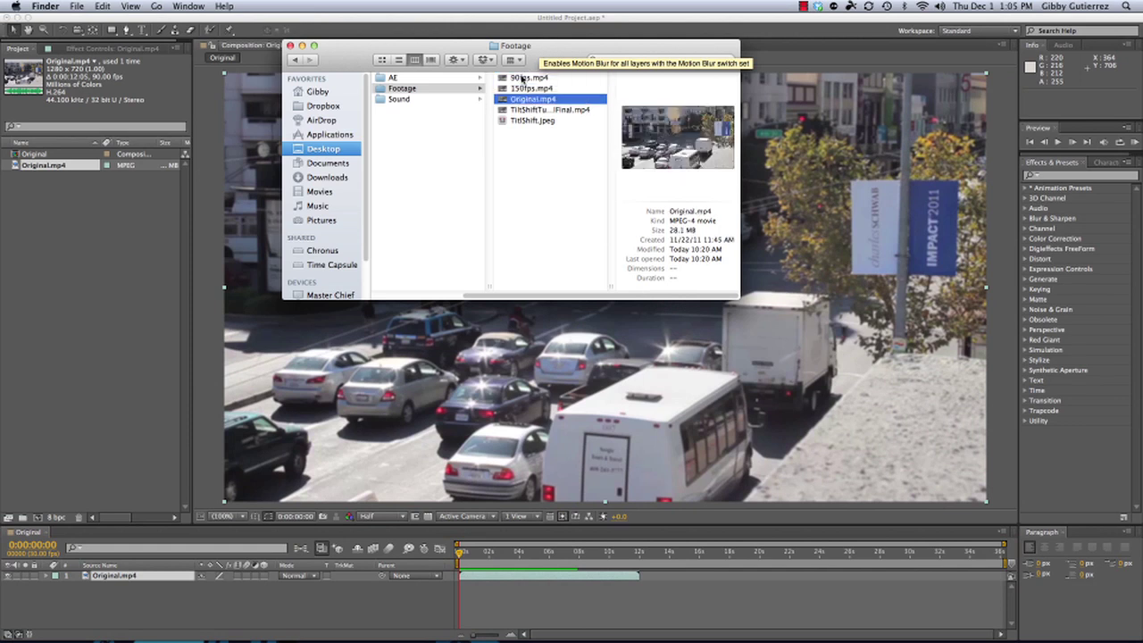
{"action": "key", "text": "super+Tab"}
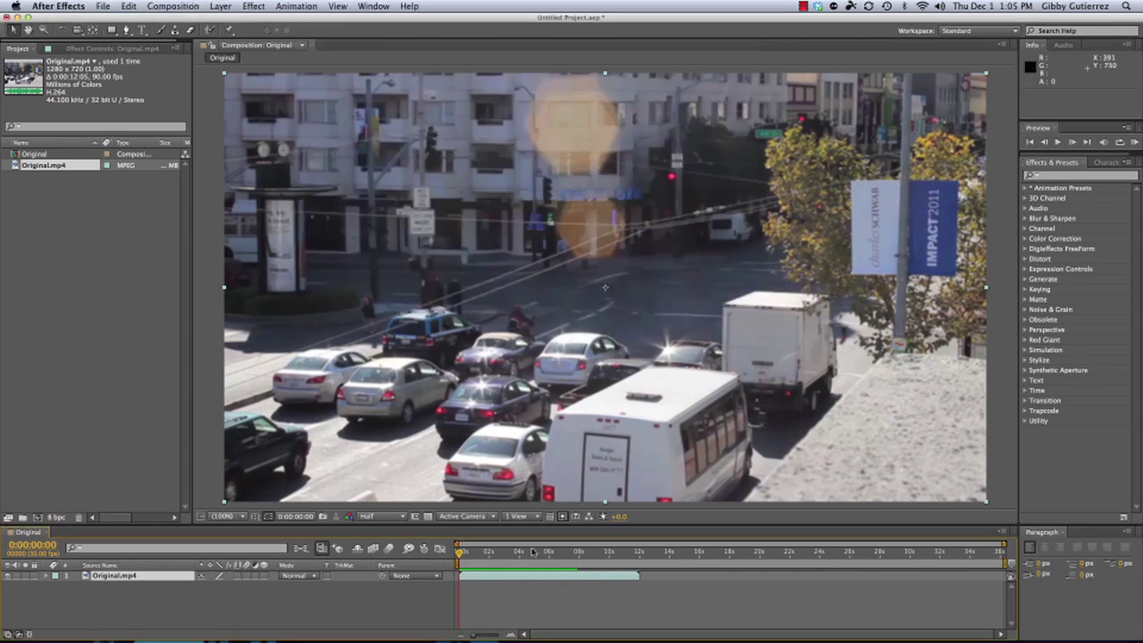
Step: End the work area at 0:00:12:01 where the 90 fps clip ends, then switch to Finder
{"action": "left_click", "coordinate": [994, 567]}
{"action": "left_click", "coordinate": [1008, 565]}
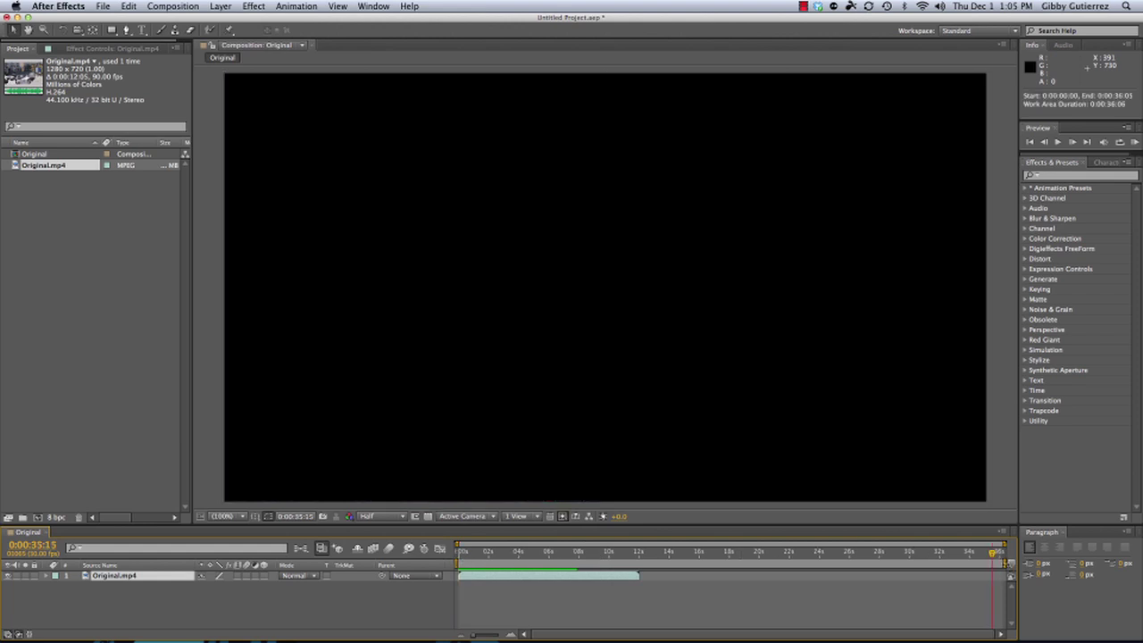
{"action": "left_click_drag", "start_coordinate": [1004, 564], "coordinate": [643, 593]}
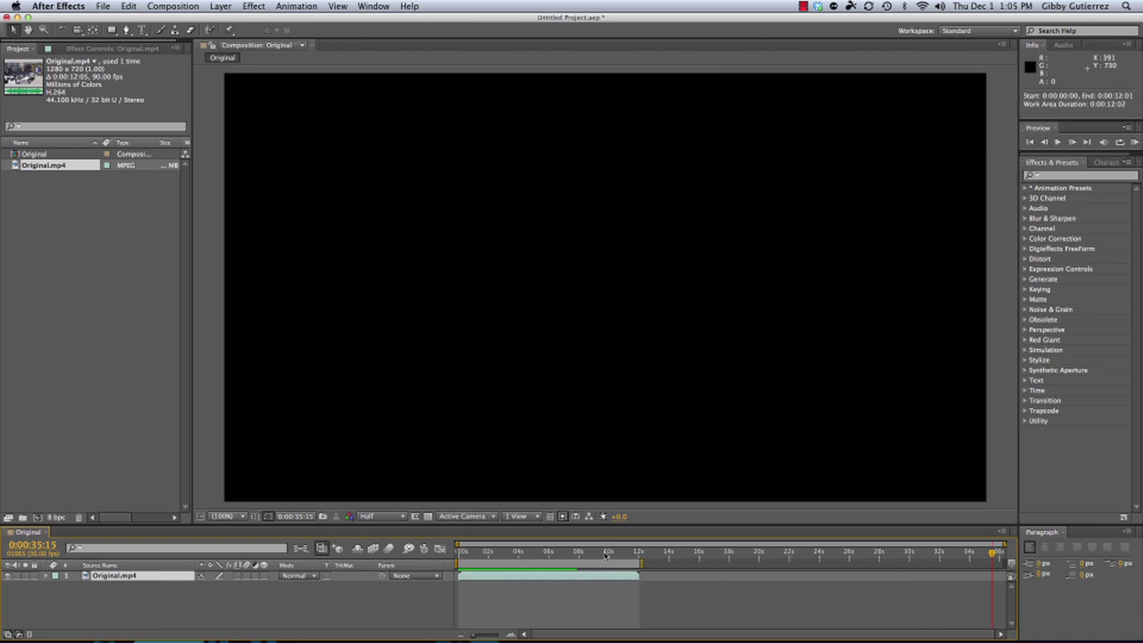
{"action": "left_click_drag", "start_coordinate": [607, 554], "coordinate": [494, 587]}
{"action": "key", "text": "super+Tab"}
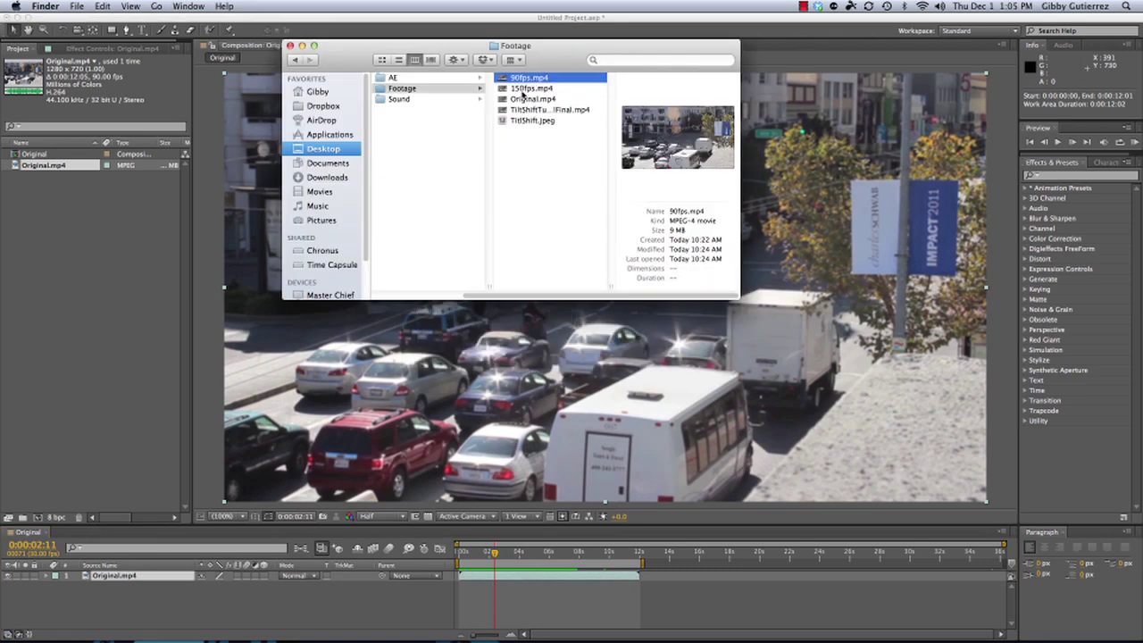
{"action": "left_click", "coordinate": [521, 89]}
{"action": "left_click", "coordinate": [522, 80]}
{"action": "key", "text": "space"}
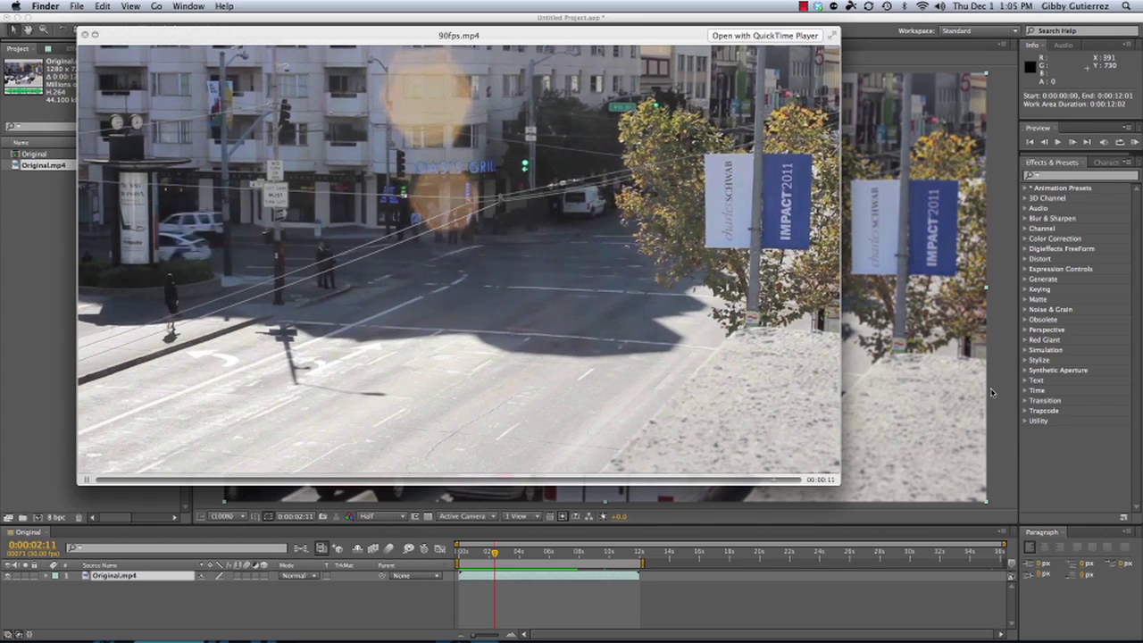
{"action": "key", "text": "space"}
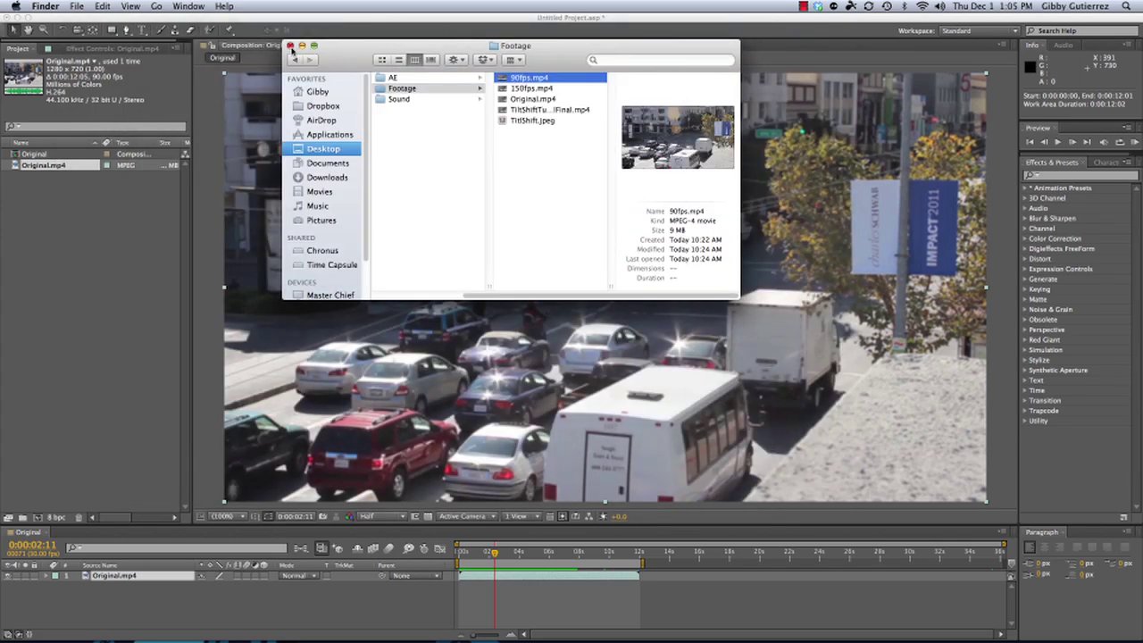
{"action": "left_click", "coordinate": [96, 255]}
Step: Close the Original timeline and import 90fps.mp4 into the project
{"action": "left_click", "coordinate": [34, 539]}
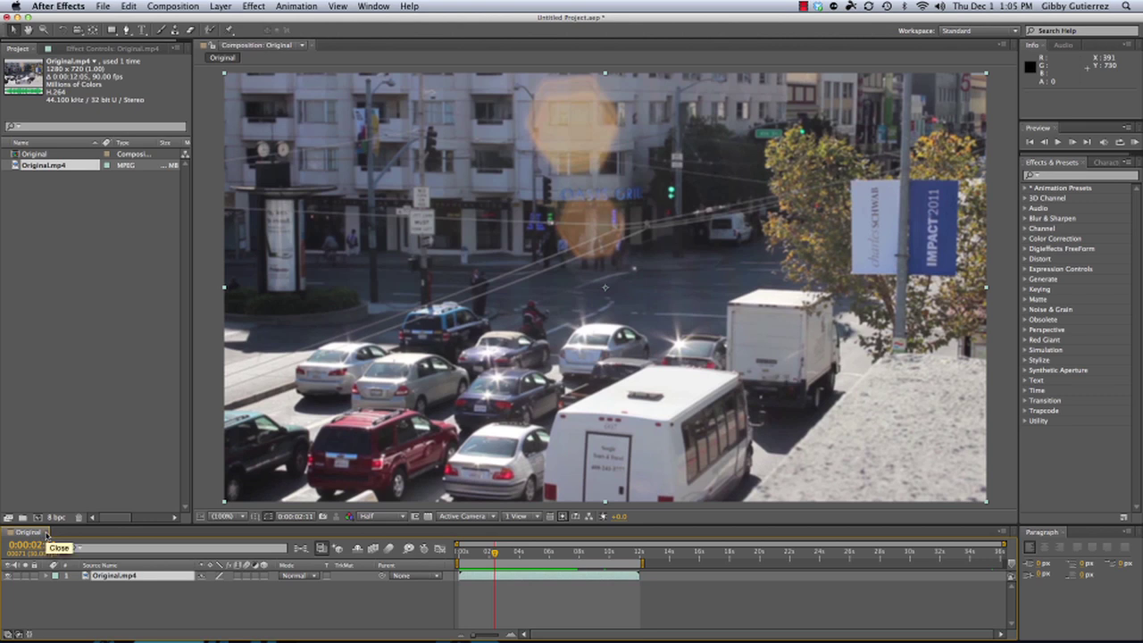
{"action": "left_click", "coordinate": [46, 533]}
{"action": "left_click", "coordinate": [90, 258]}
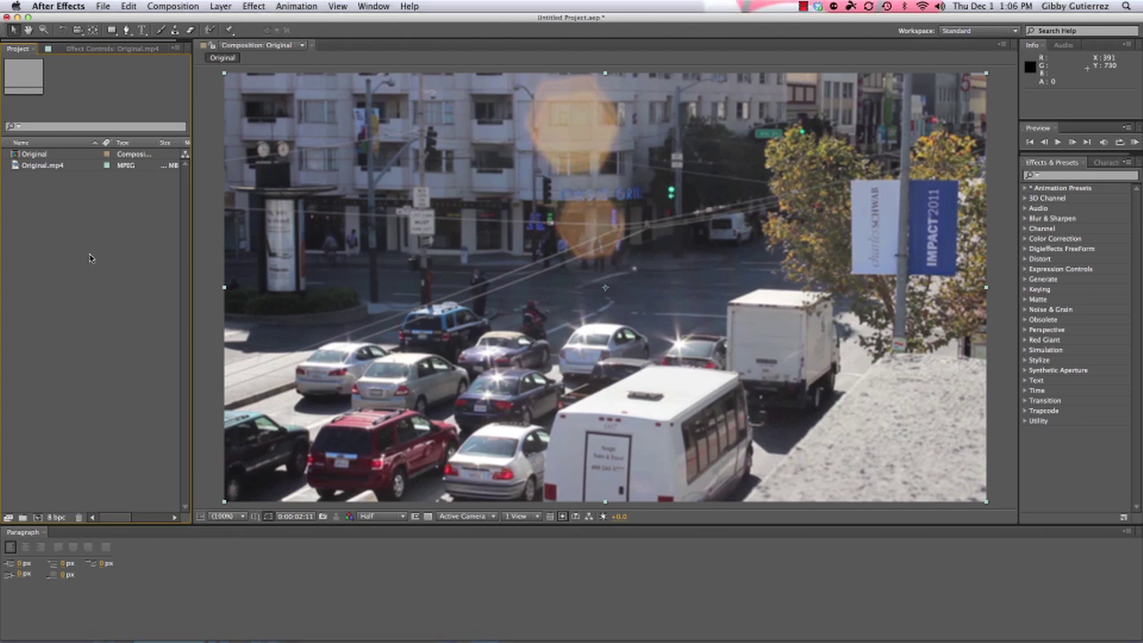
{"action": "double_click", "coordinate": [88, 257]}
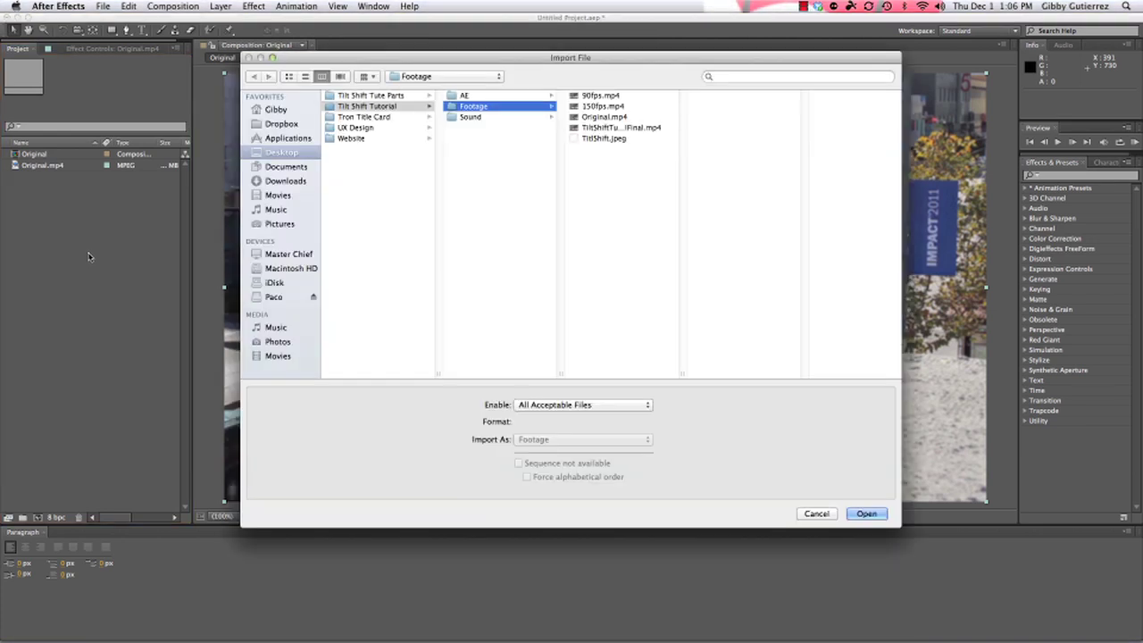
{"action": "left_click", "coordinate": [591, 95]}
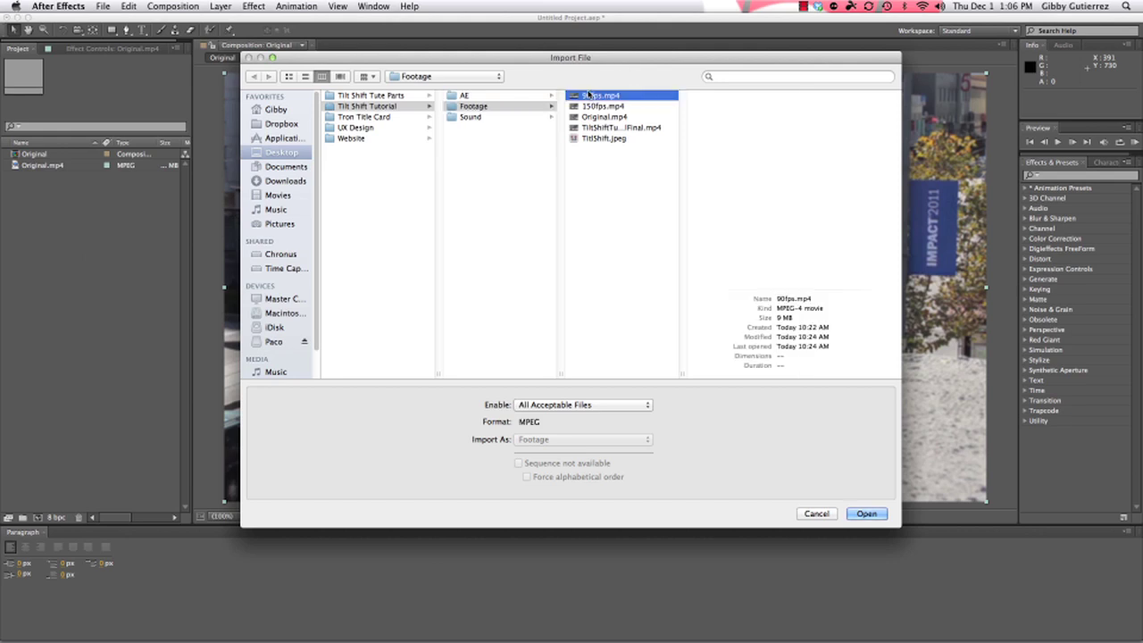
{"action": "left_click", "coordinate": [870, 515]}
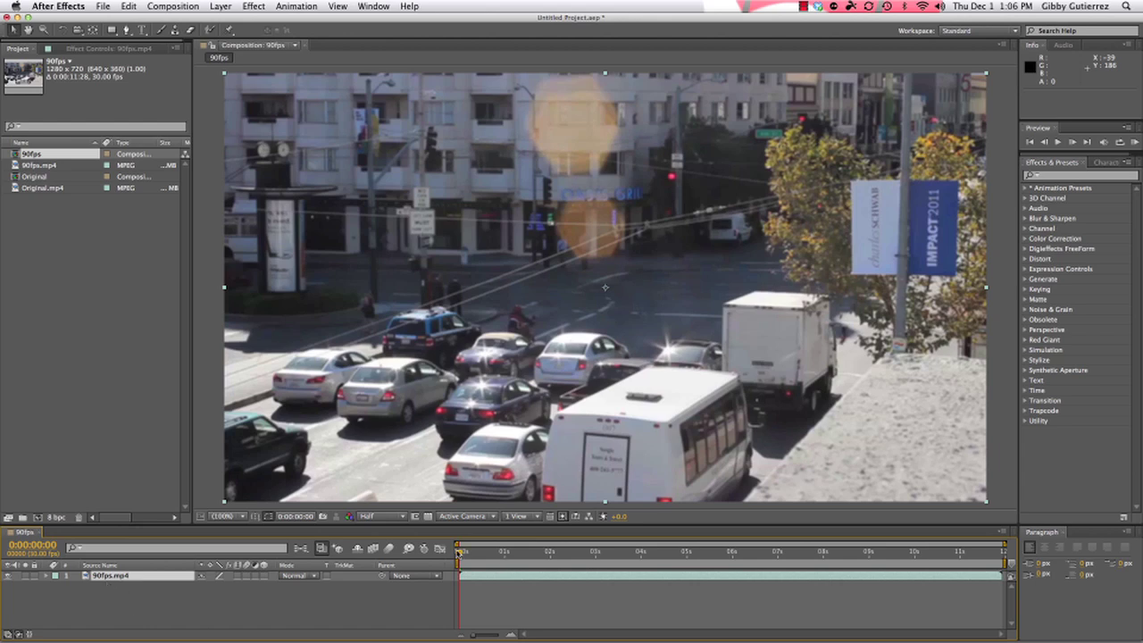
{"action": "left_click_drag", "start_coordinate": [457, 551], "coordinate": [658, 552]}
{"action": "key", "text": "KP_0"}
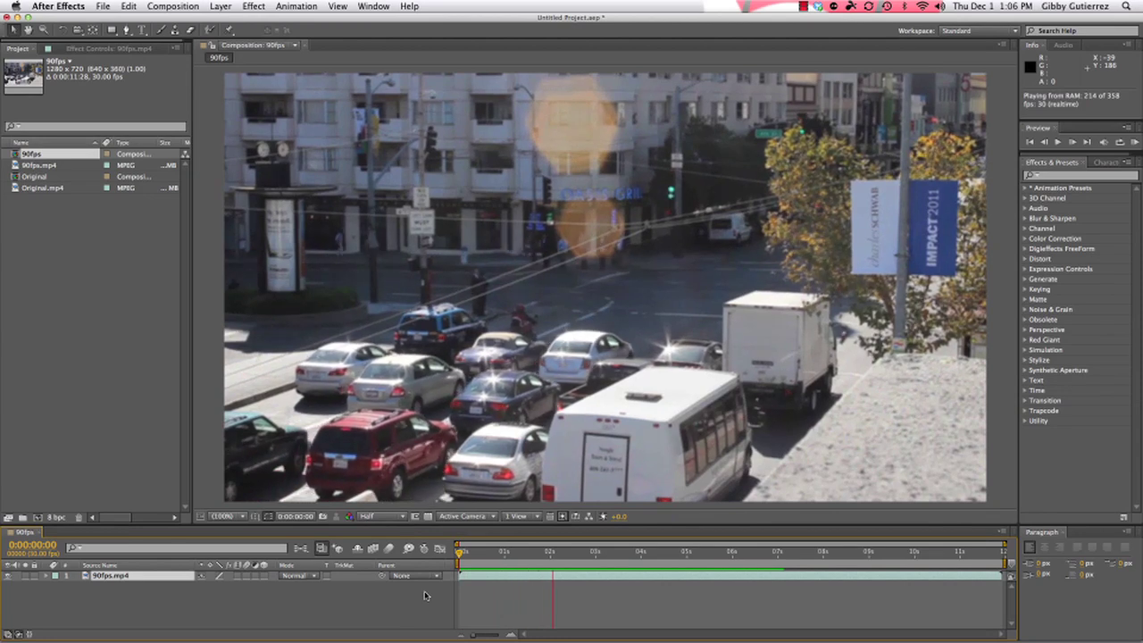
{"action": "key", "text": "space"}
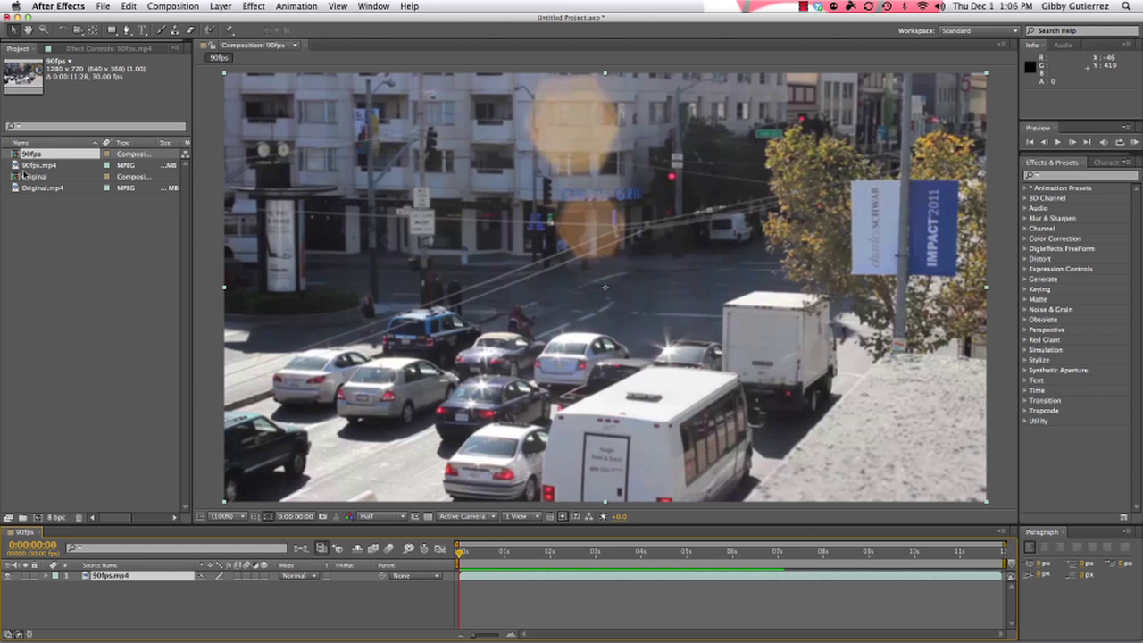
{"action": "left_click", "coordinate": [110, 598]}
{"action": "left_click", "coordinate": [108, 578]}
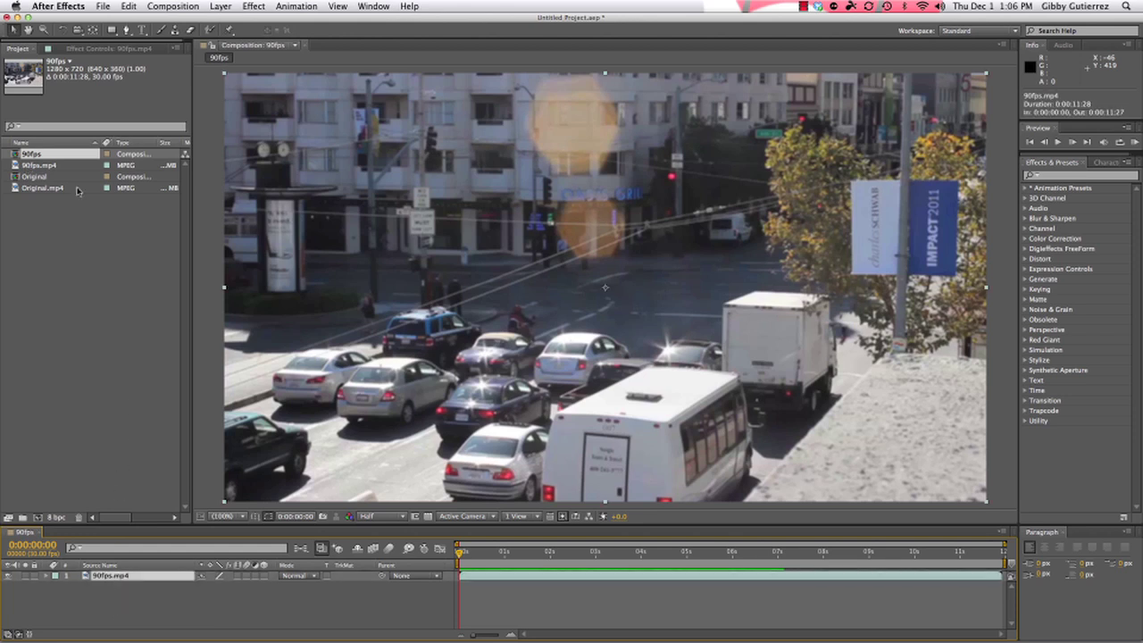
{"action": "left_click", "coordinate": [38, 167]}
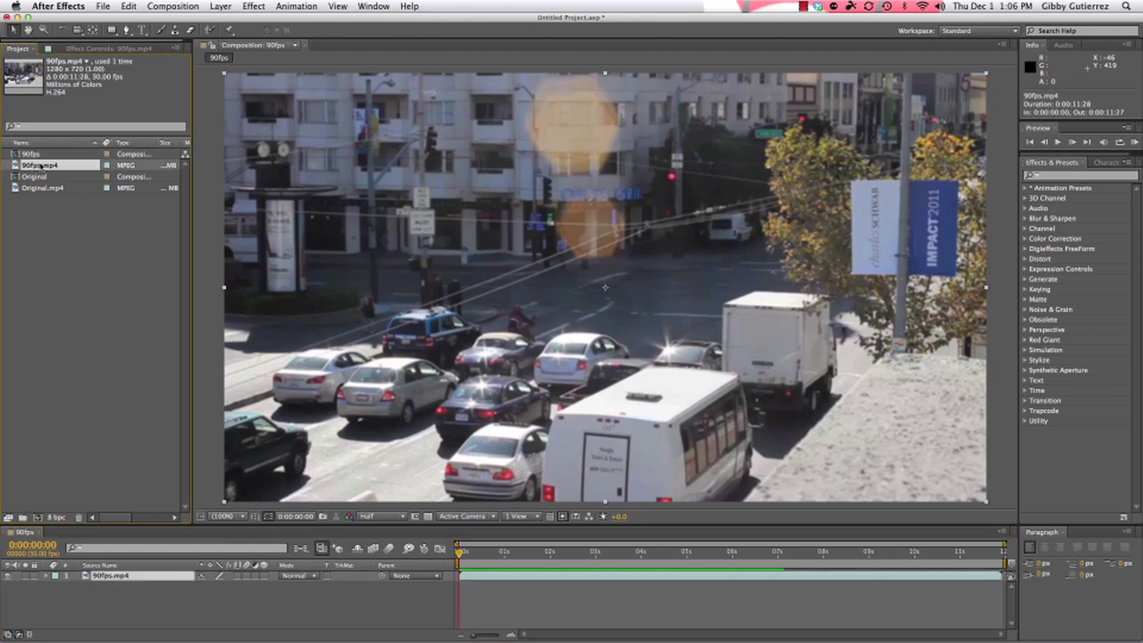
Step: Conform 90fps.mp4 to 60 fps and end the work area at 0:00:05:28
{"action": "right_click", "coordinate": [37, 167]}
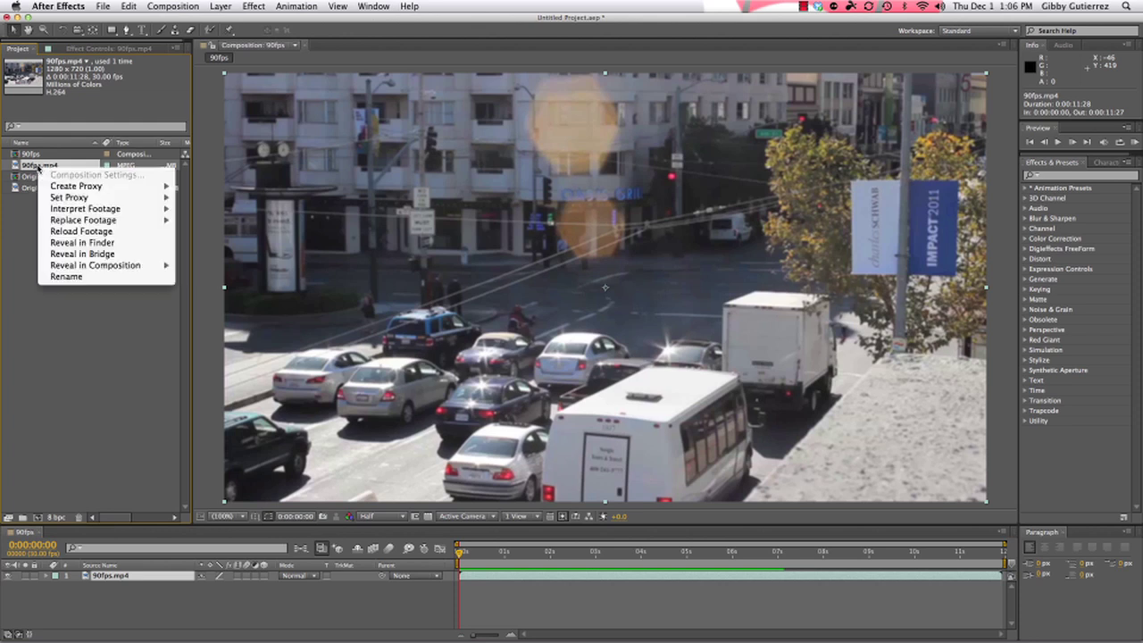
{"action": "mouse_move", "coordinate": [94, 212]}
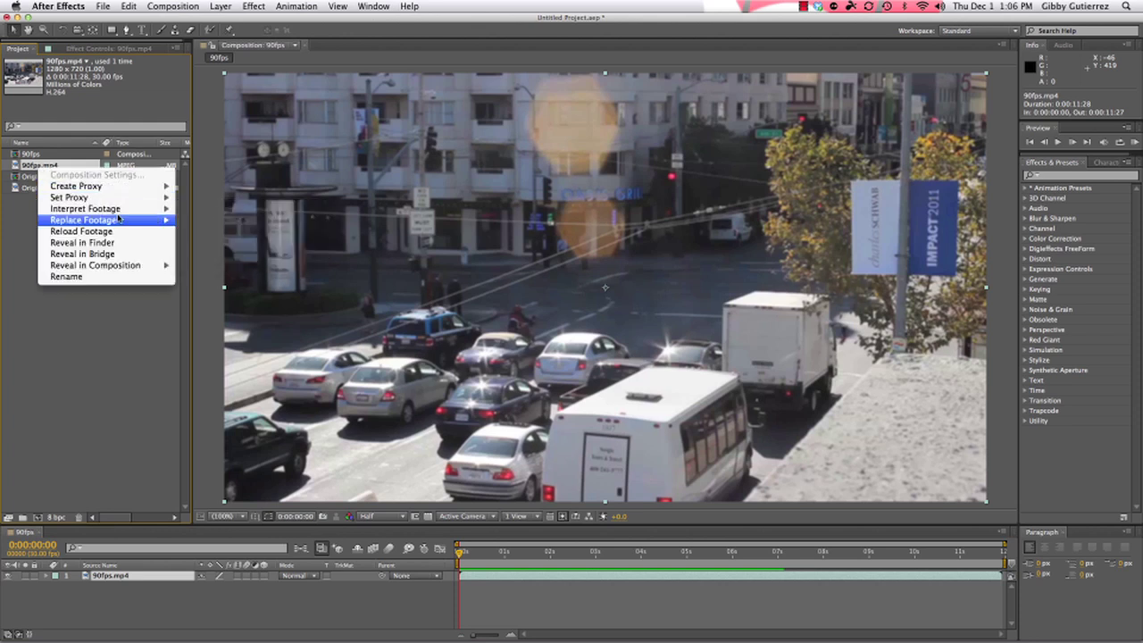
{"action": "left_click", "coordinate": [203, 208]}
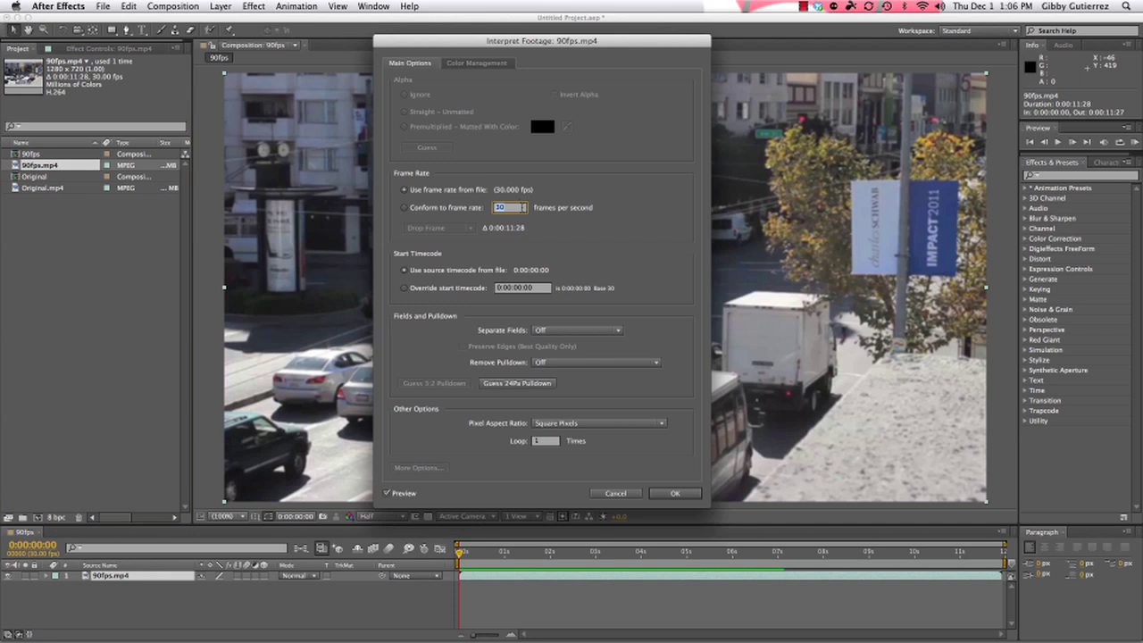
{"action": "type", "text": "60"}
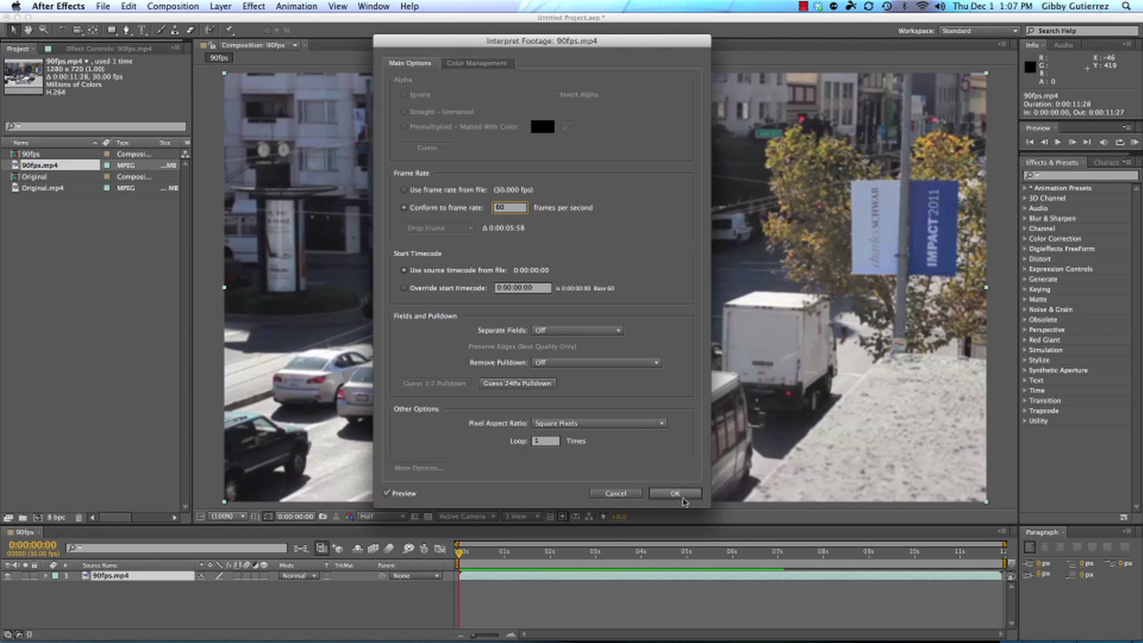
{"action": "left_click", "coordinate": [684, 495]}
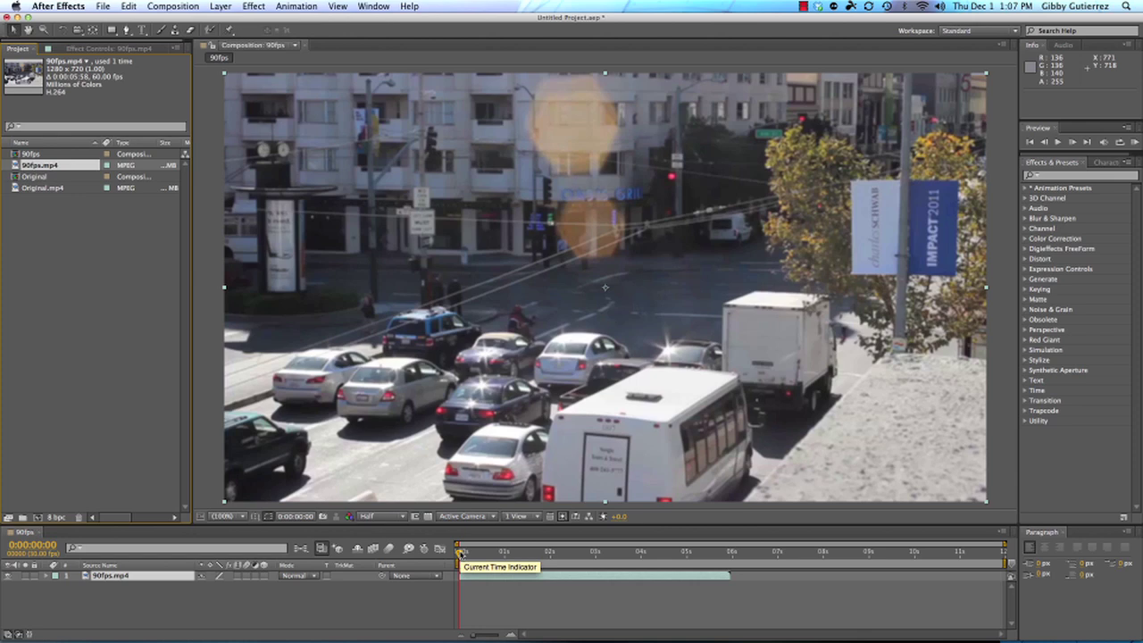
{"action": "left_click_drag", "start_coordinate": [460, 552], "coordinate": [730, 552]}
{"action": "left_click_drag", "start_coordinate": [1007, 563], "coordinate": [454, 579]}
Step: Check 150fps.mp4 in Finder, then close the 90fps timeline back in After Effects
{"action": "key", "text": "super+Tab"}
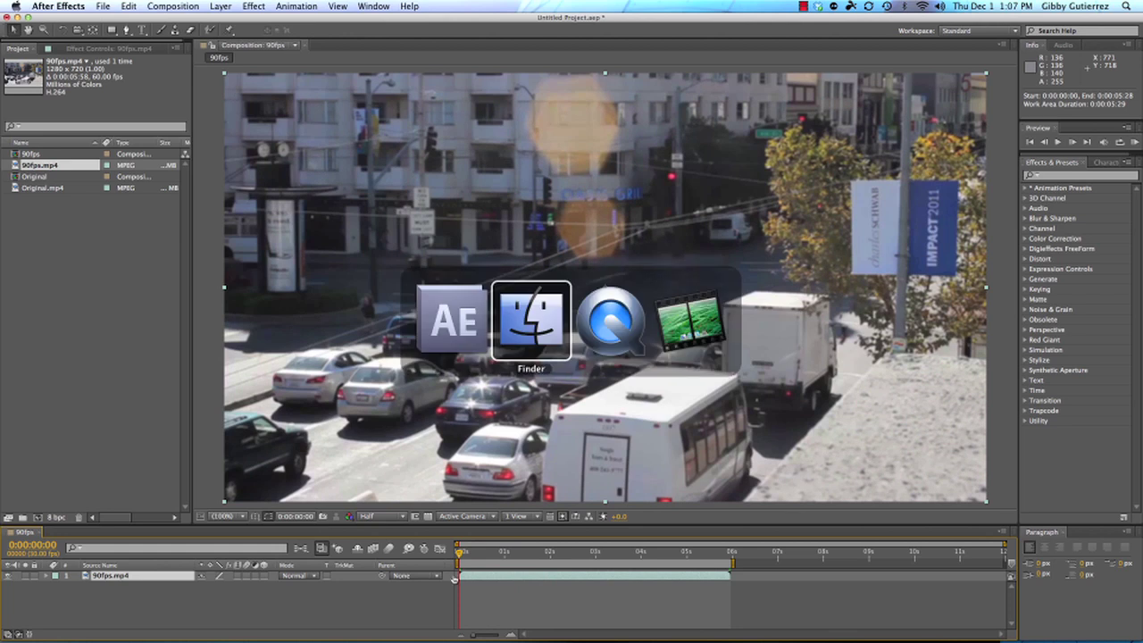
{"action": "left_click", "coordinate": [518, 89]}
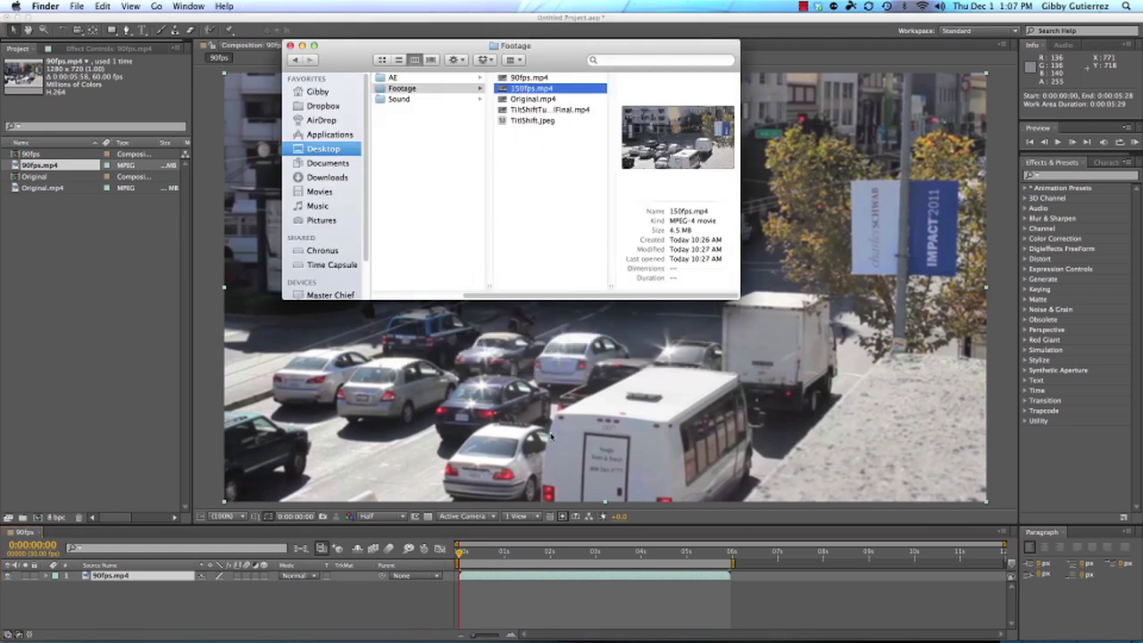
{"action": "left_click", "coordinate": [140, 394]}
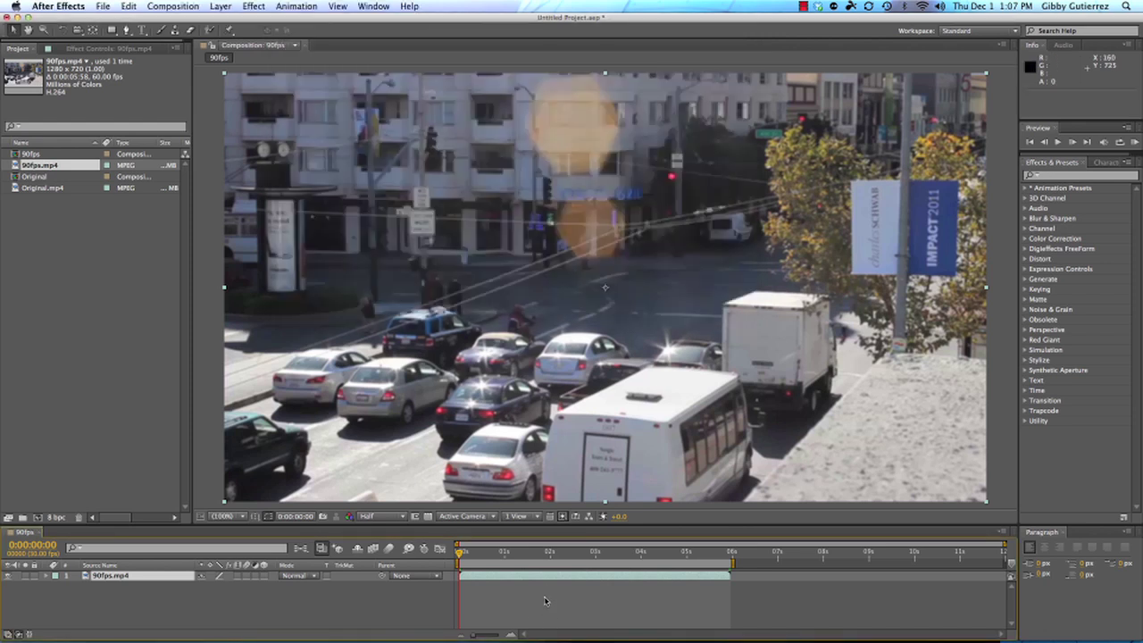
{"action": "left_click", "coordinate": [39, 532]}
{"action": "left_click", "coordinate": [86, 289]}
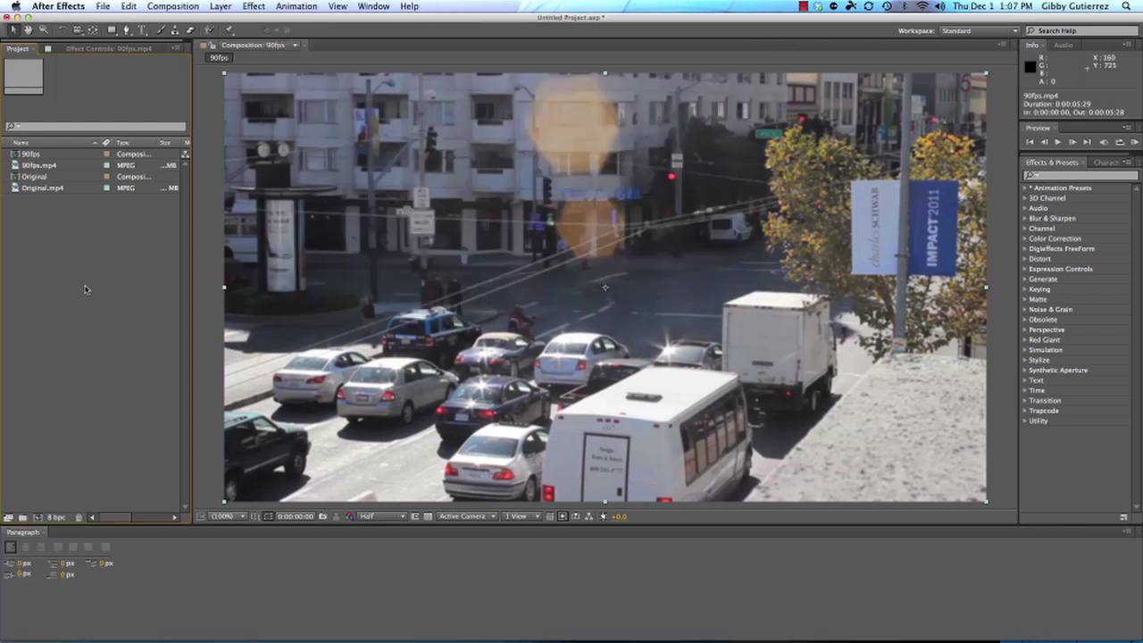
Step: Import 150fps.mp4 from the Footage folder and compare its details with Original.mp4
{"action": "double_click", "coordinate": [16, 228]}
{"action": "left_click", "coordinate": [614, 106]}
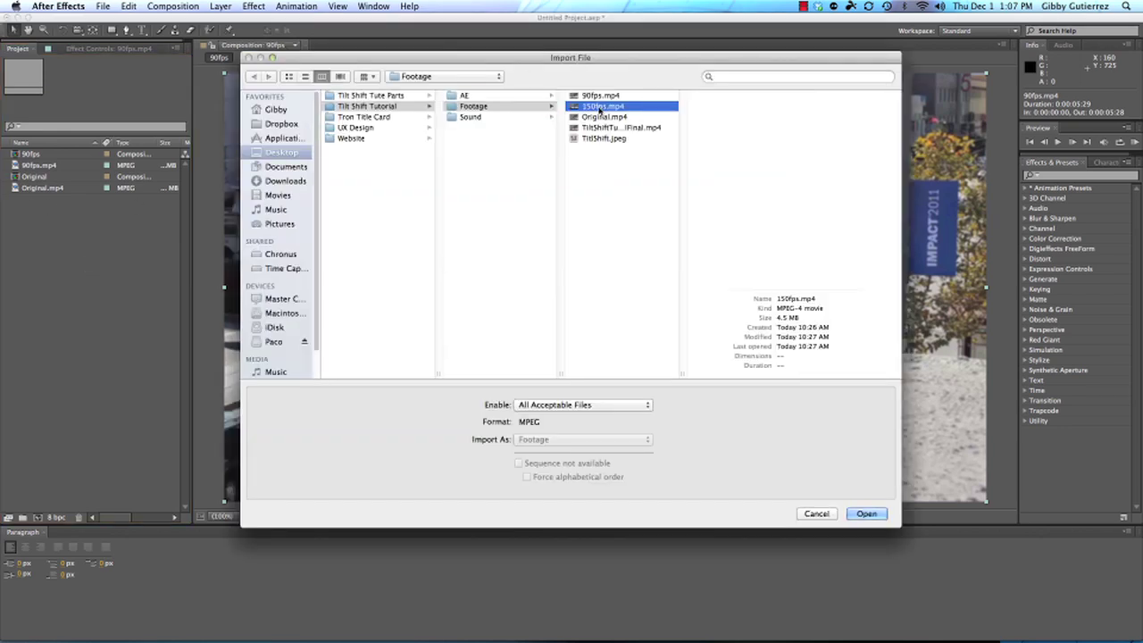
{"action": "left_click", "coordinate": [866, 514]}
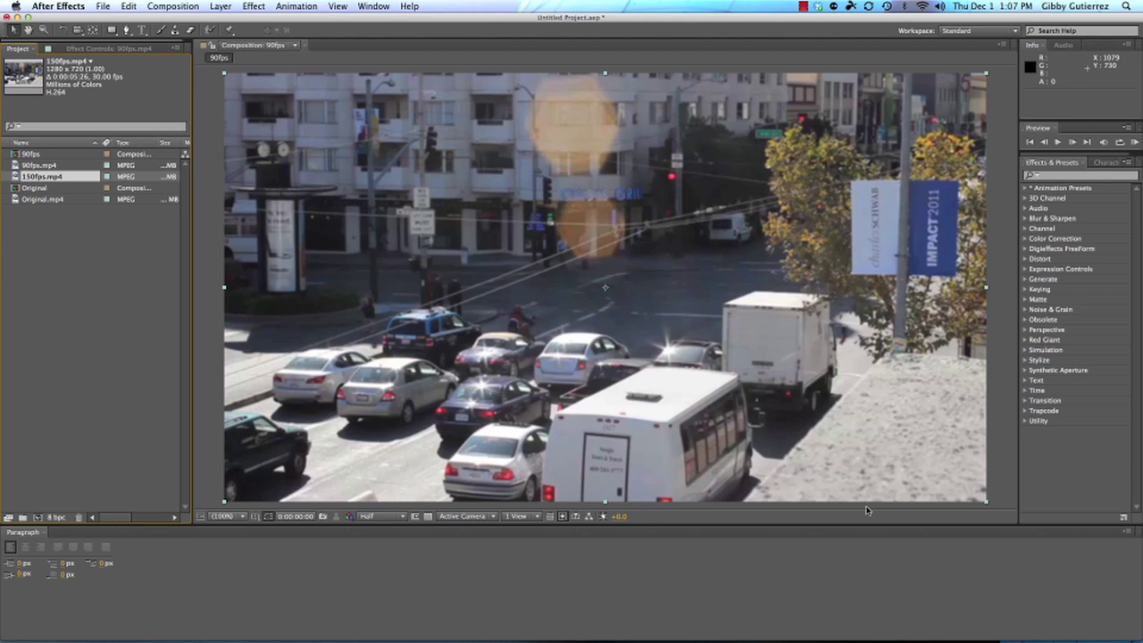
{"action": "left_click", "coordinate": [31, 200]}
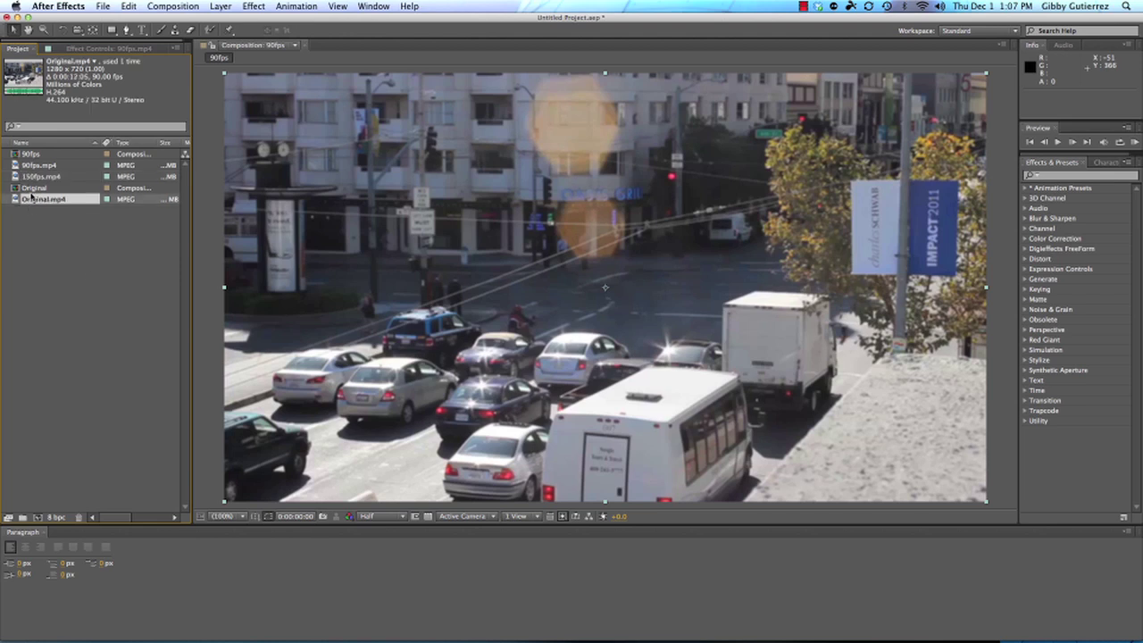
{"action": "left_click", "coordinate": [31, 178]}
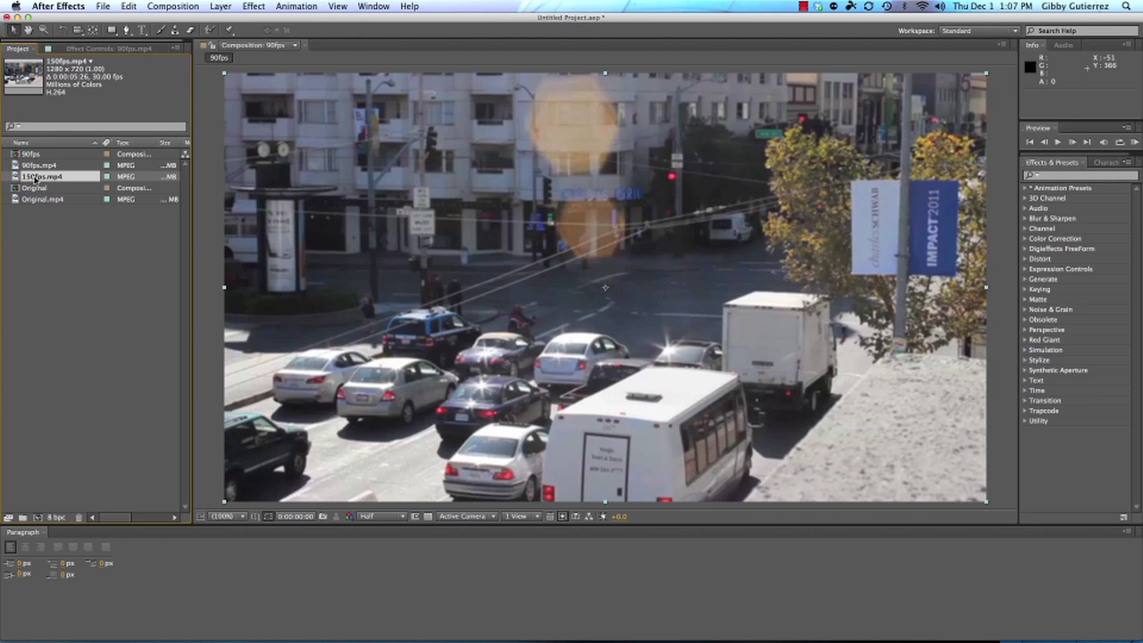
{"action": "key", "text": "super+Tab"}
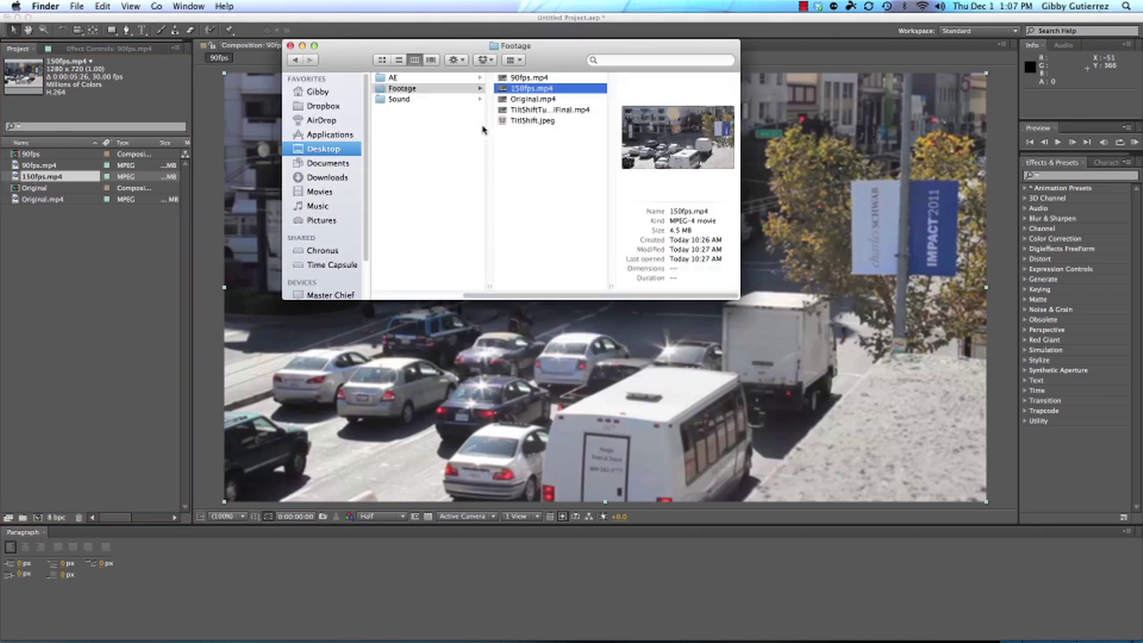
{"action": "key", "text": "super+Tab"}
{"action": "key", "text": "Tab"}
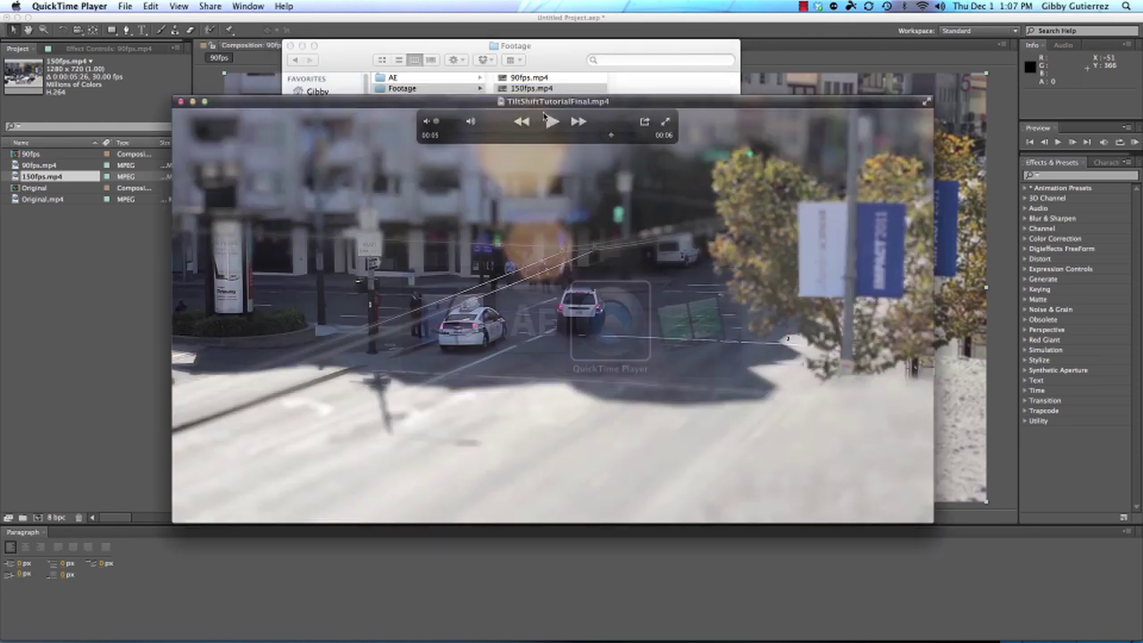
{"action": "left_click", "coordinate": [550, 122]}
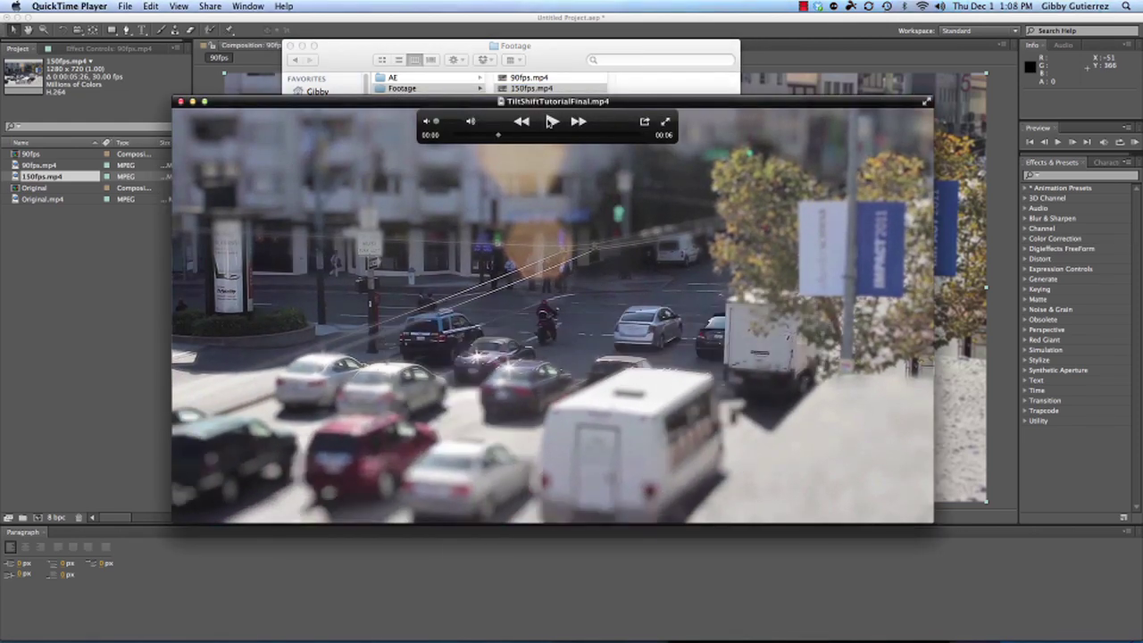
{"action": "left_click", "coordinate": [57, 233]}
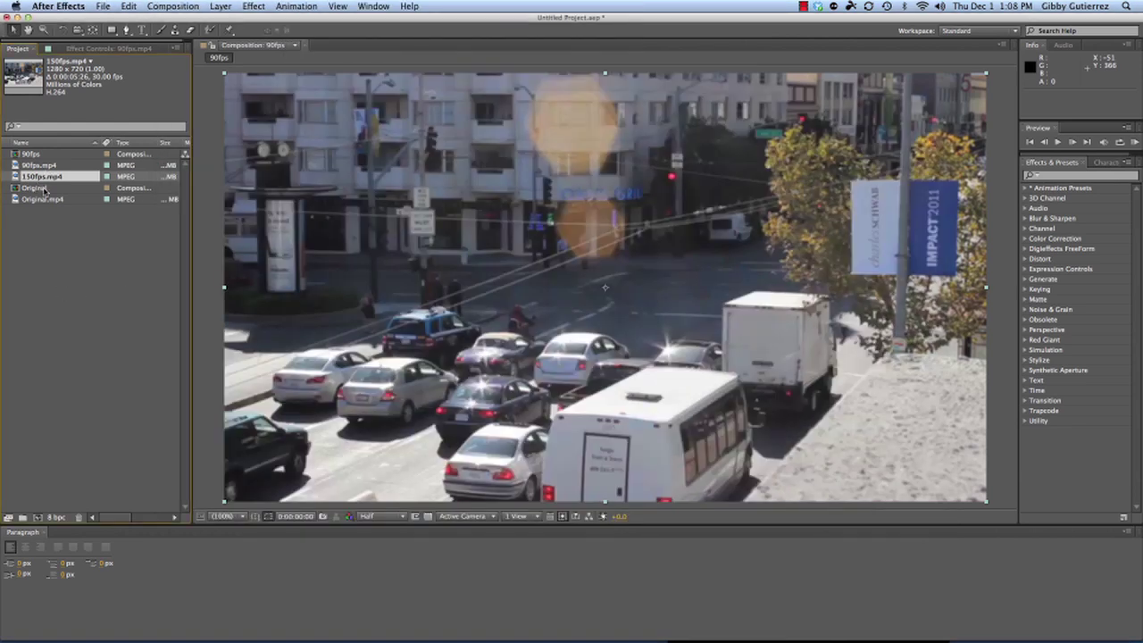
{"action": "key", "text": "super+Tab"}
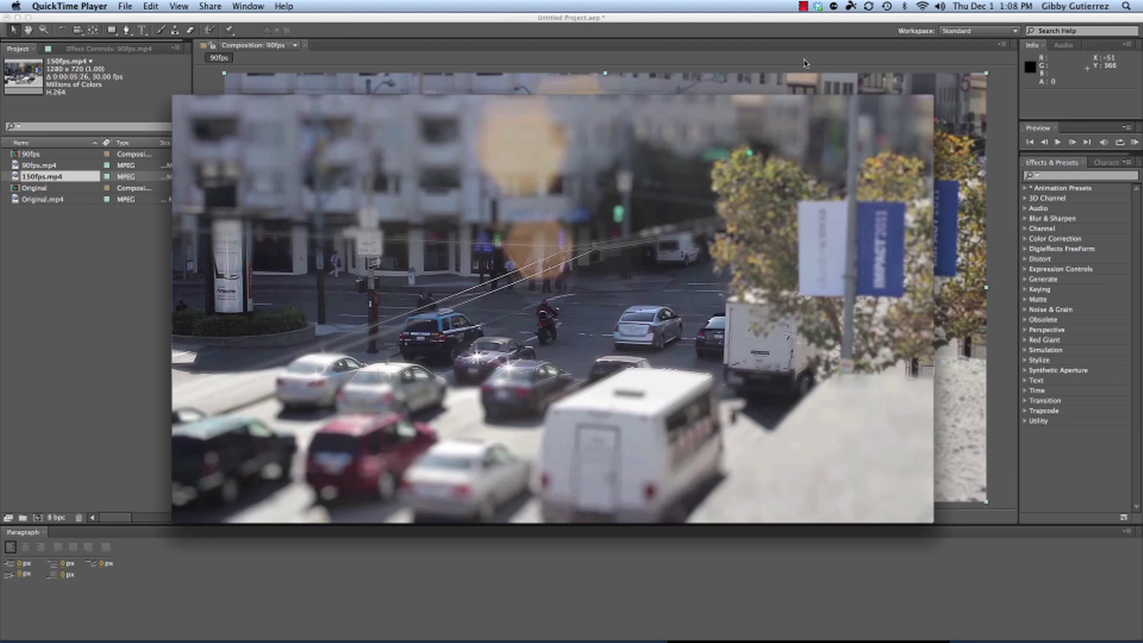
{"action": "left_click", "coordinate": [87, 338]}
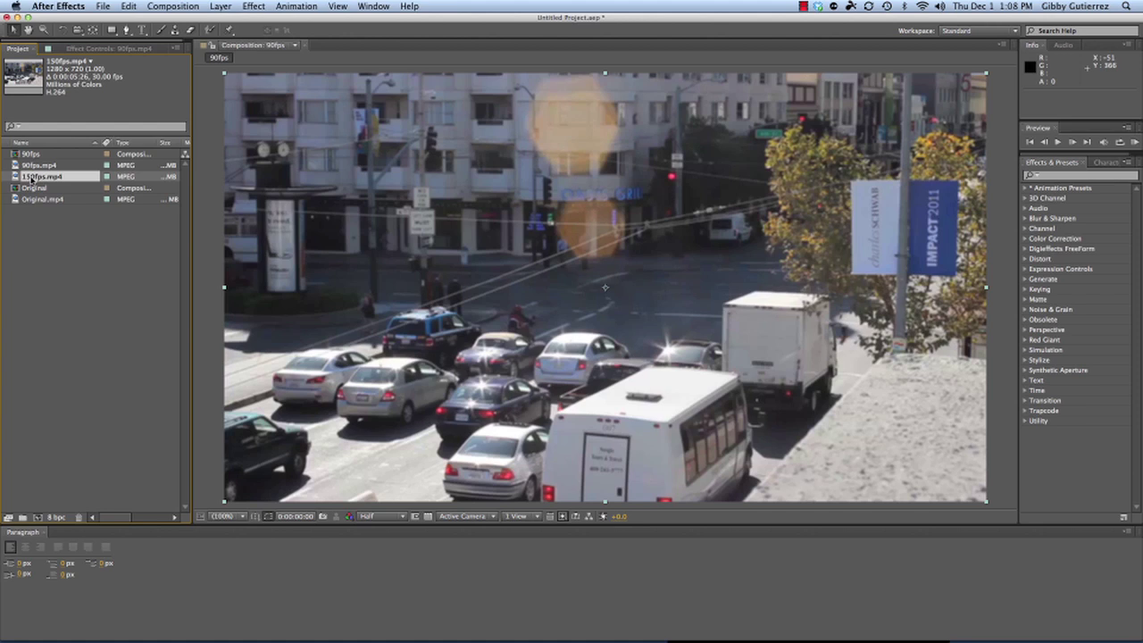
Step: Create a 150fps composition from 150fps.mp4 via the New Composition icon
{"action": "left_click_drag", "start_coordinate": [32, 179], "coordinate": [41, 518]}
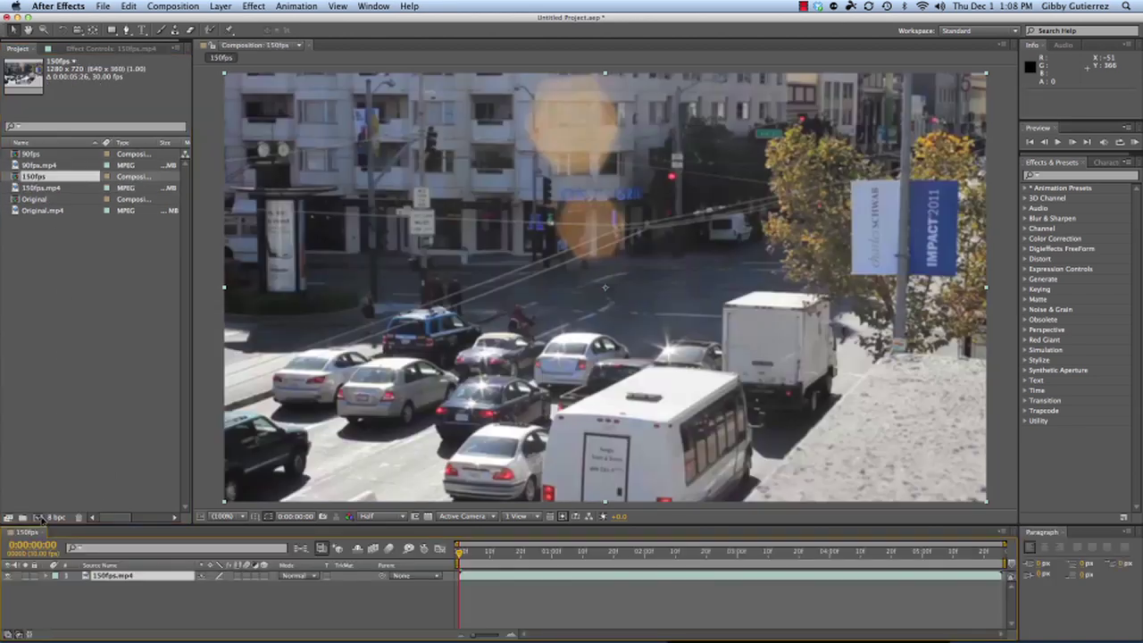
{"action": "left_click", "coordinate": [100, 6]}
{"action": "mouse_move", "coordinate": [155, 119]}
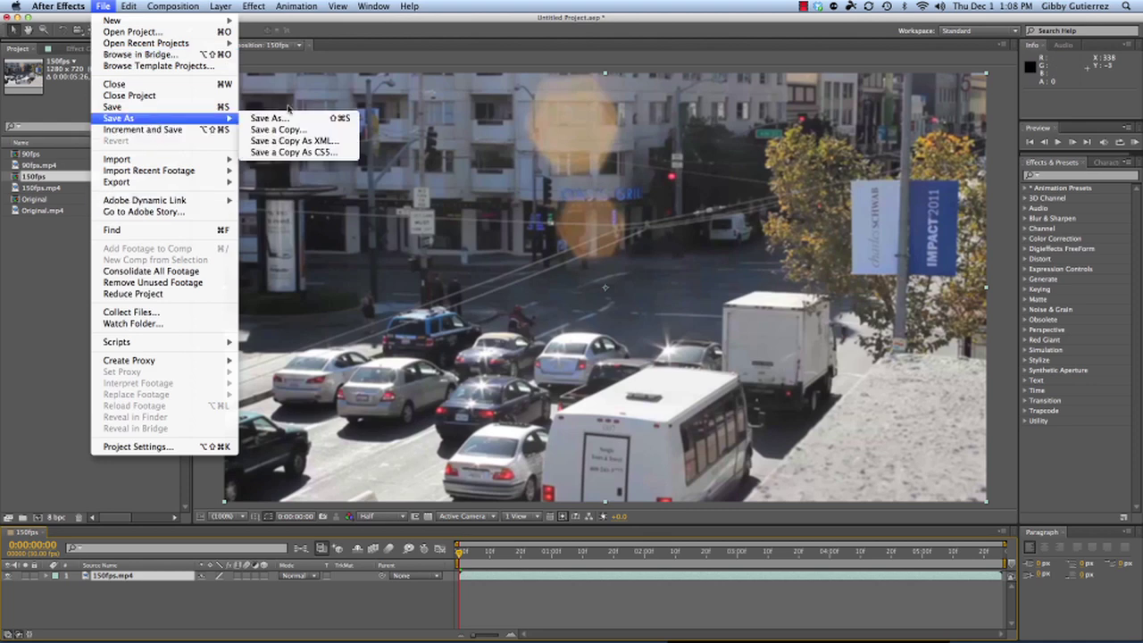
{"action": "left_click", "coordinate": [272, 118]}
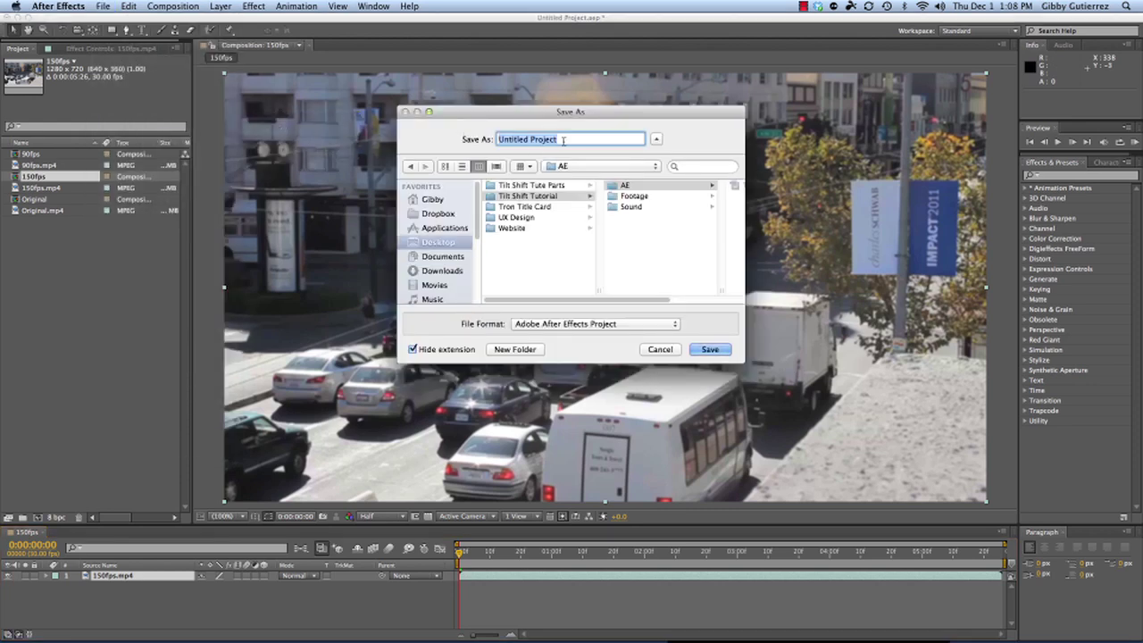
Step: Save the project as Tilt Shift Tutorial.aep in the AE folder
{"action": "type", "text": "Tilt Shift Tutorial"}
{"action": "left_click", "coordinate": [637, 185]}
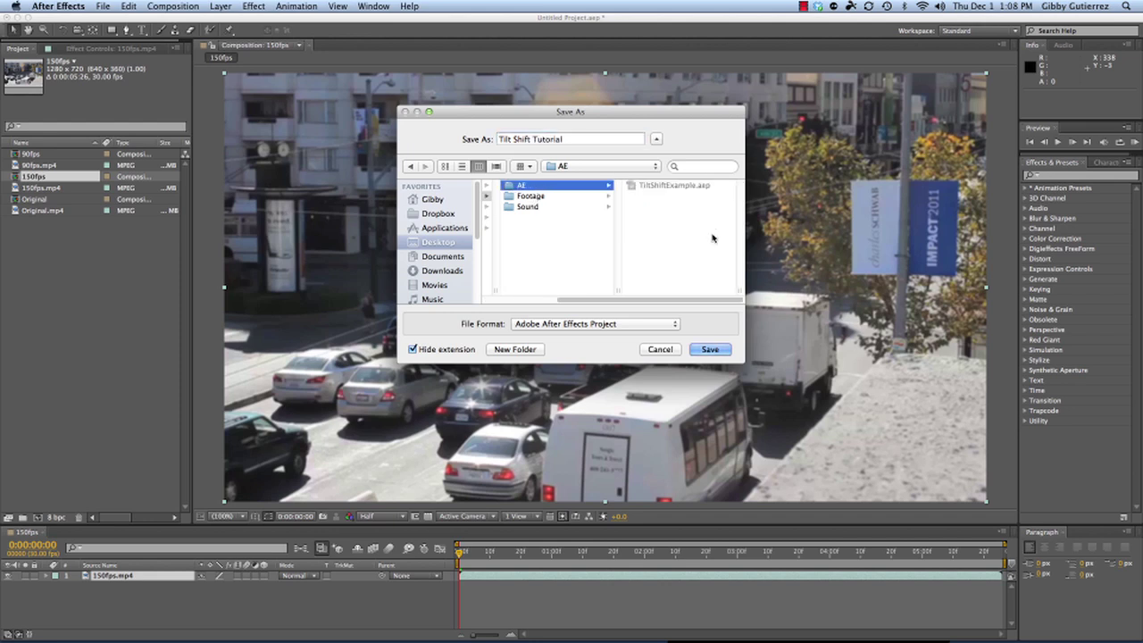
{"action": "scroll", "coordinate": [584, 304], "scroll_direction": "left", "scroll_amount": 3}
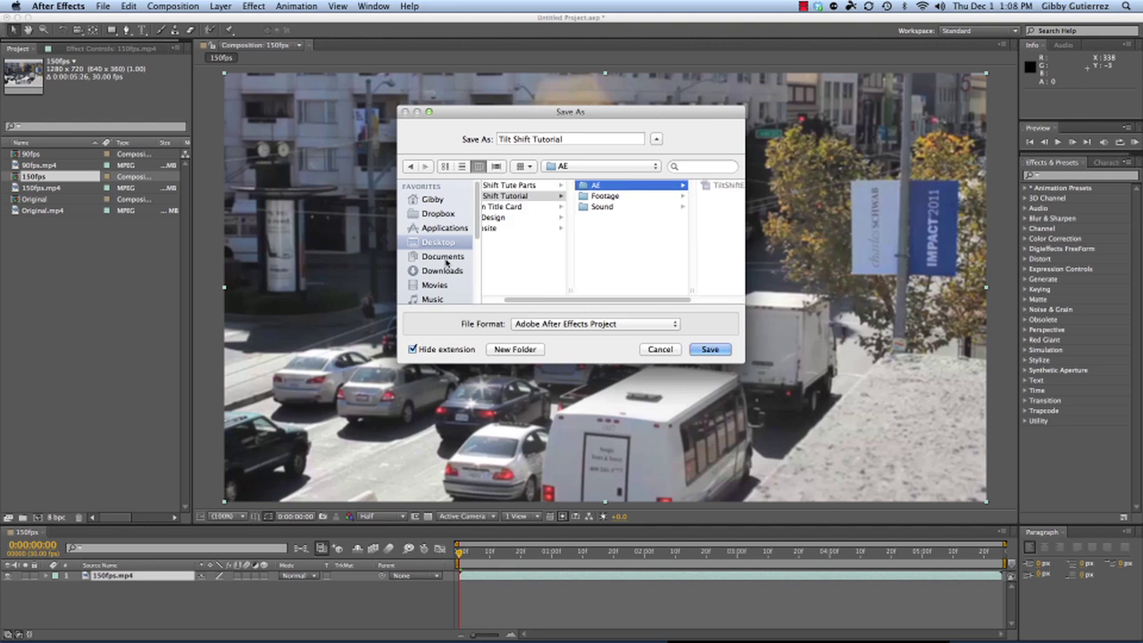
{"action": "scroll", "coordinate": [435, 221], "scroll_direction": "down", "scroll_amount": 3}
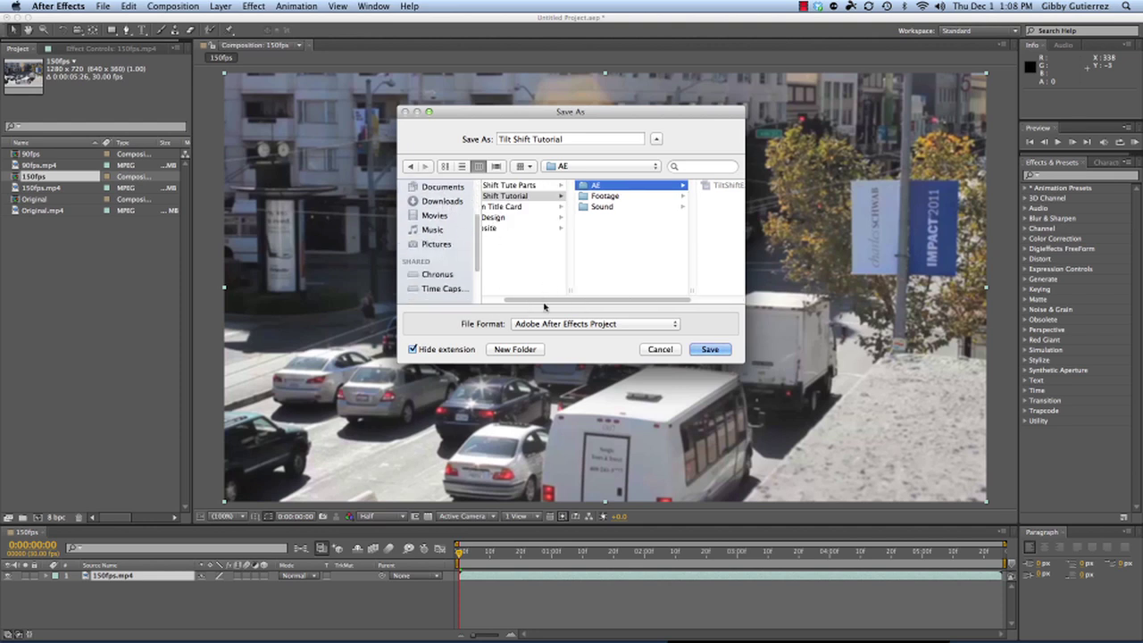
{"action": "scroll", "coordinate": [547, 305], "scroll_direction": "left", "scroll_amount": 2}
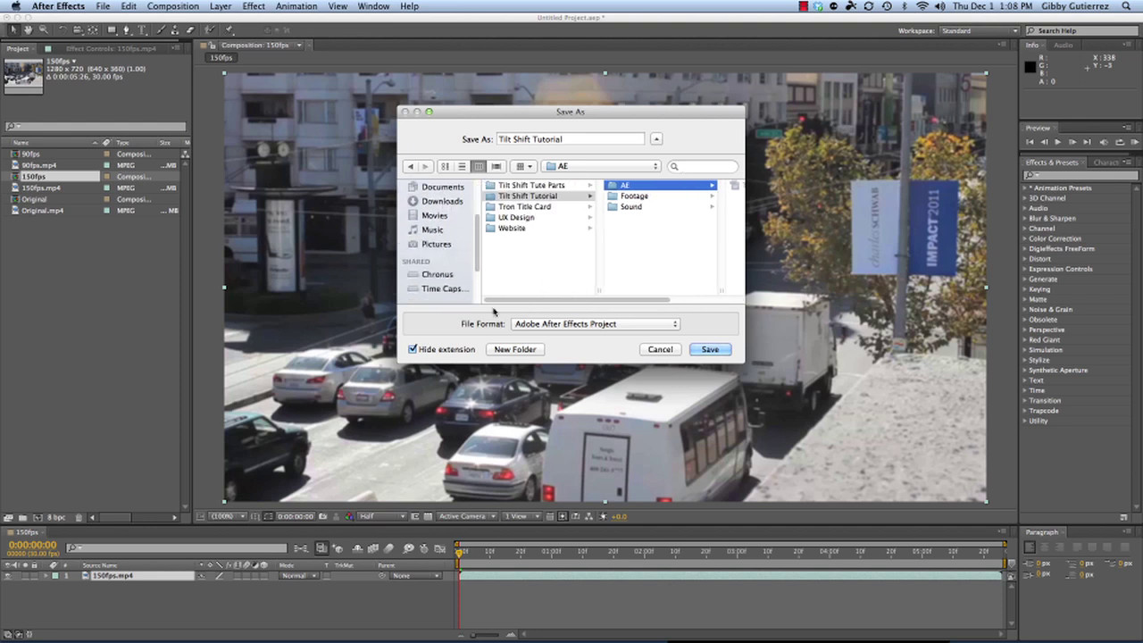
{"action": "left_click", "coordinate": [637, 186]}
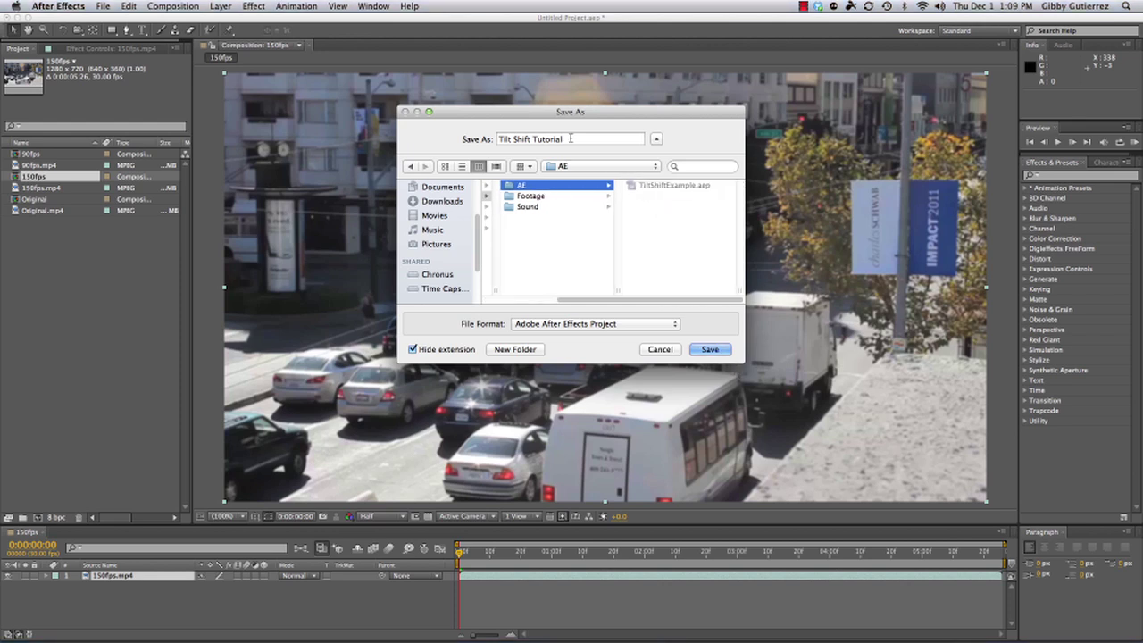
{"action": "left_click", "coordinate": [711, 350]}
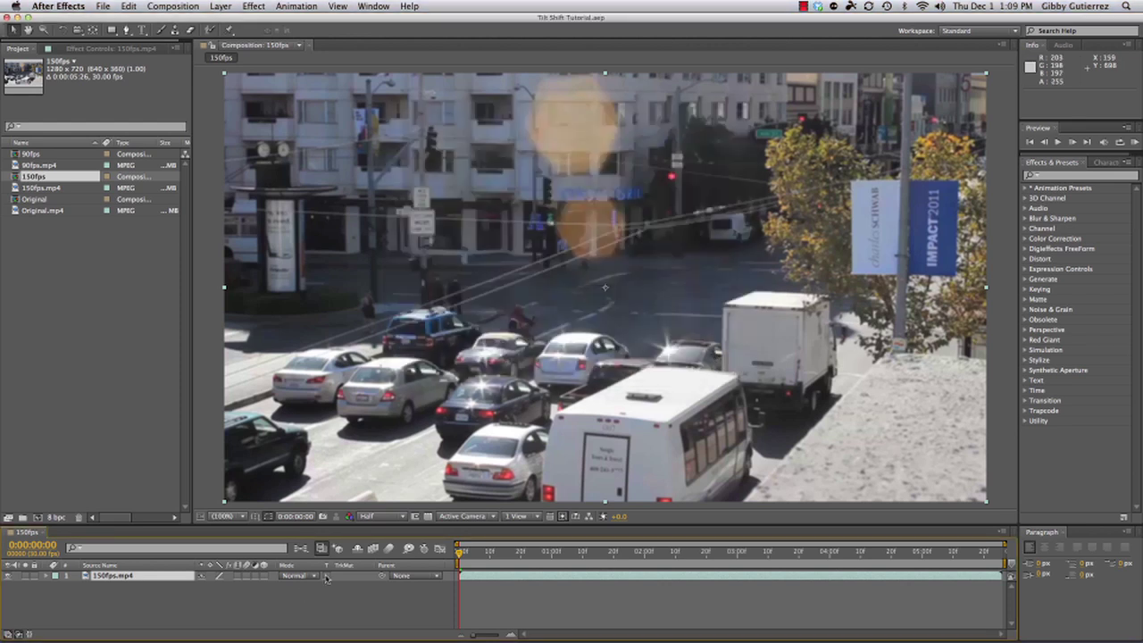
Step: Rename the 150fps composition to 'Tilt Shift Effect' in Composition Settings
{"action": "left_click", "coordinate": [101, 578]}
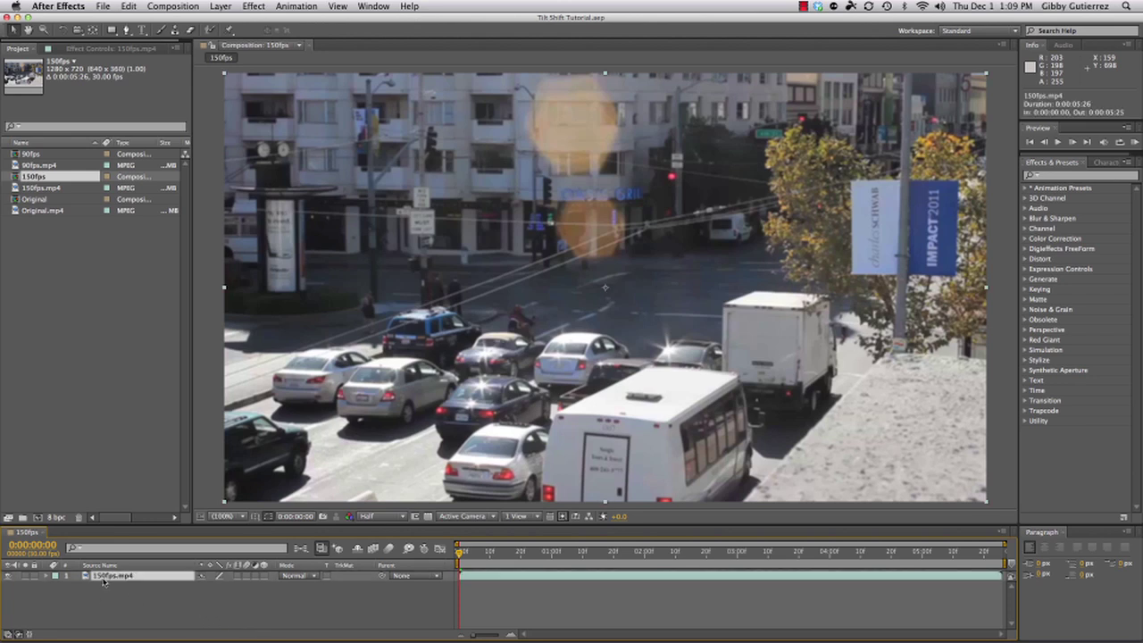
{"action": "left_click", "coordinate": [108, 597]}
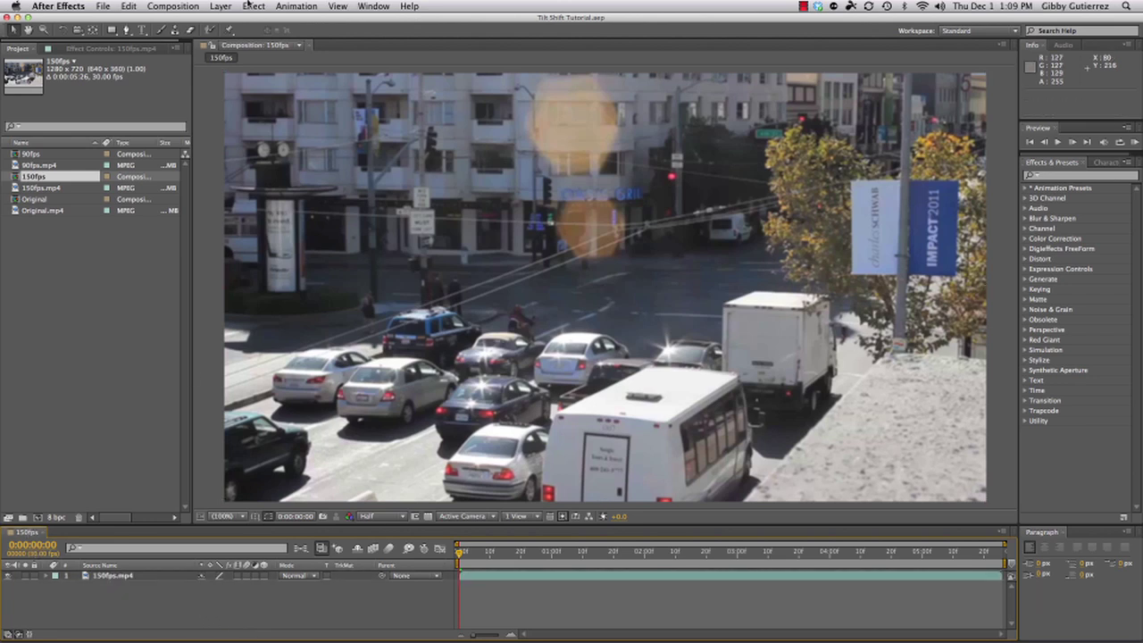
{"action": "left_click", "coordinate": [221, 7]}
{"action": "left_click", "coordinate": [194, 38]}
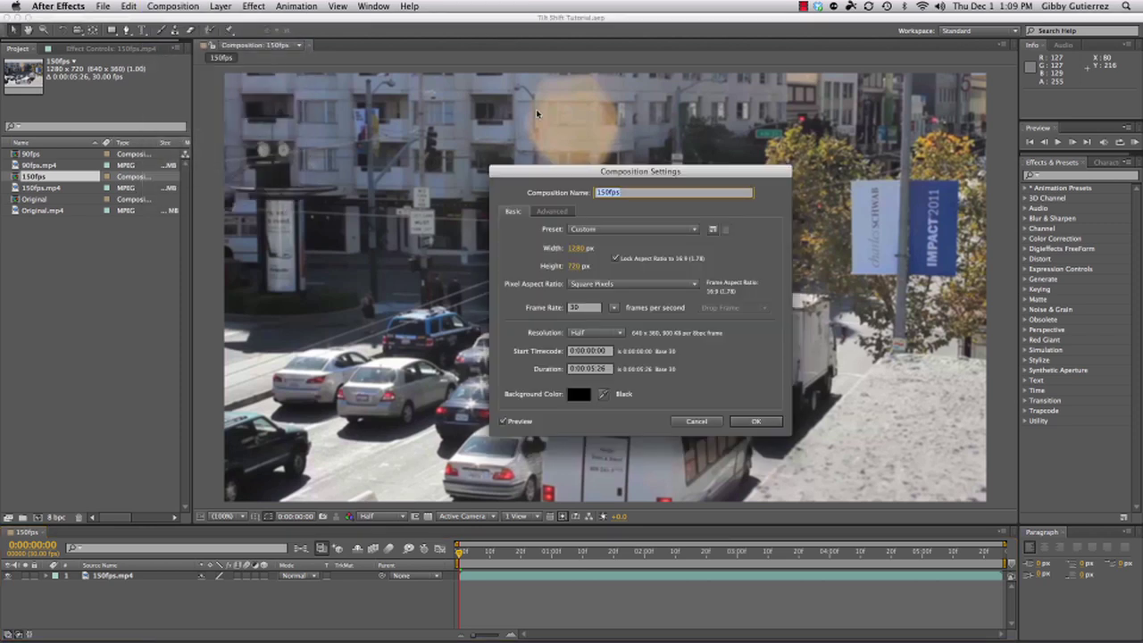
{"action": "type", "text": "Tilt Shift Effect"}
{"action": "left_click", "coordinate": [757, 422]}
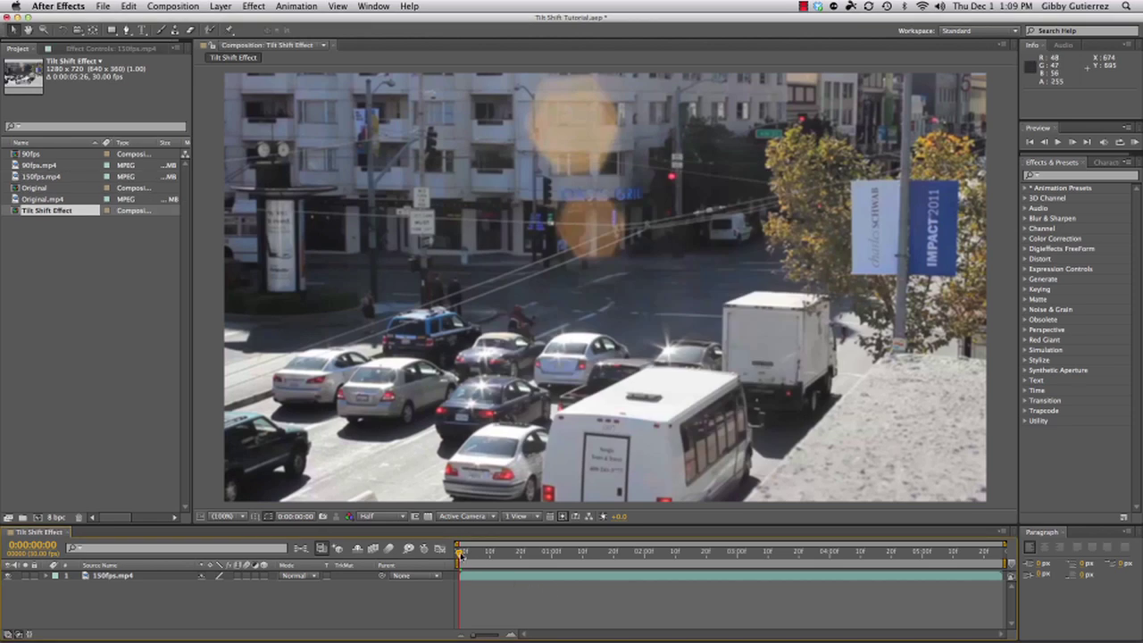
Step: Scrub to 0:00:05:19 and duplicate the 150fps.mp4 layer twice, making three copies
{"action": "left_click_drag", "start_coordinate": [460, 556], "coordinate": [399, 567]}
{"action": "left_click", "coordinate": [116, 576]}
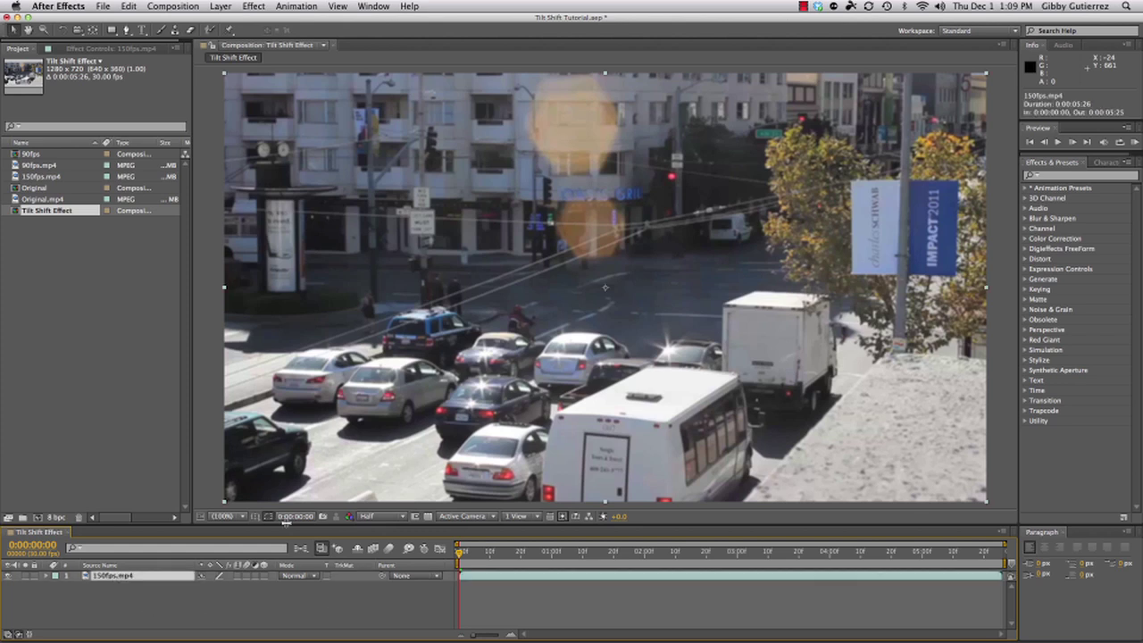
{"action": "key", "text": "super+d"}
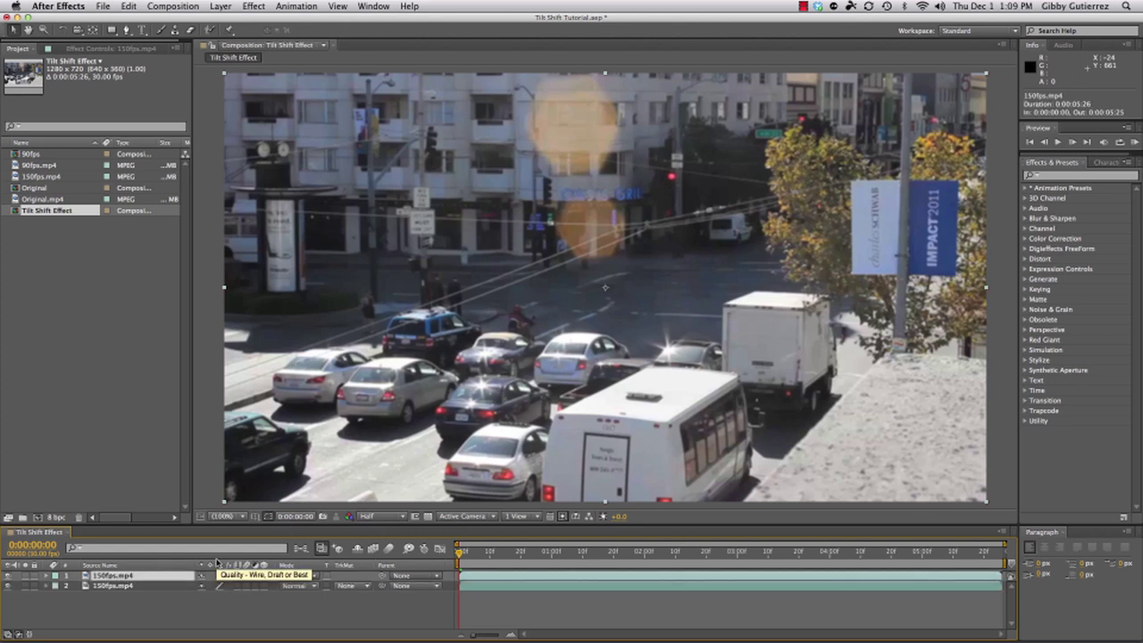
{"action": "key", "text": "super+d"}
Step: Select the bottom 150fps.mp4 copy and bring up the finished reference clip in QuickTime
{"action": "left_click", "coordinate": [122, 607]}
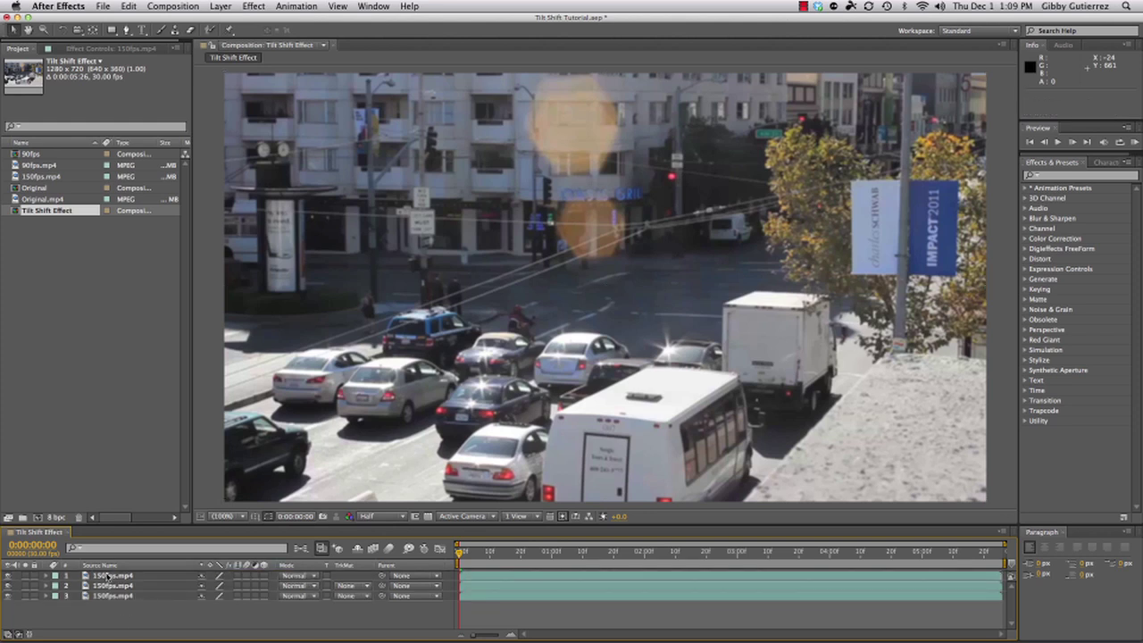
{"action": "left_click", "coordinate": [107, 576]}
{"action": "left_click", "coordinate": [110, 586]}
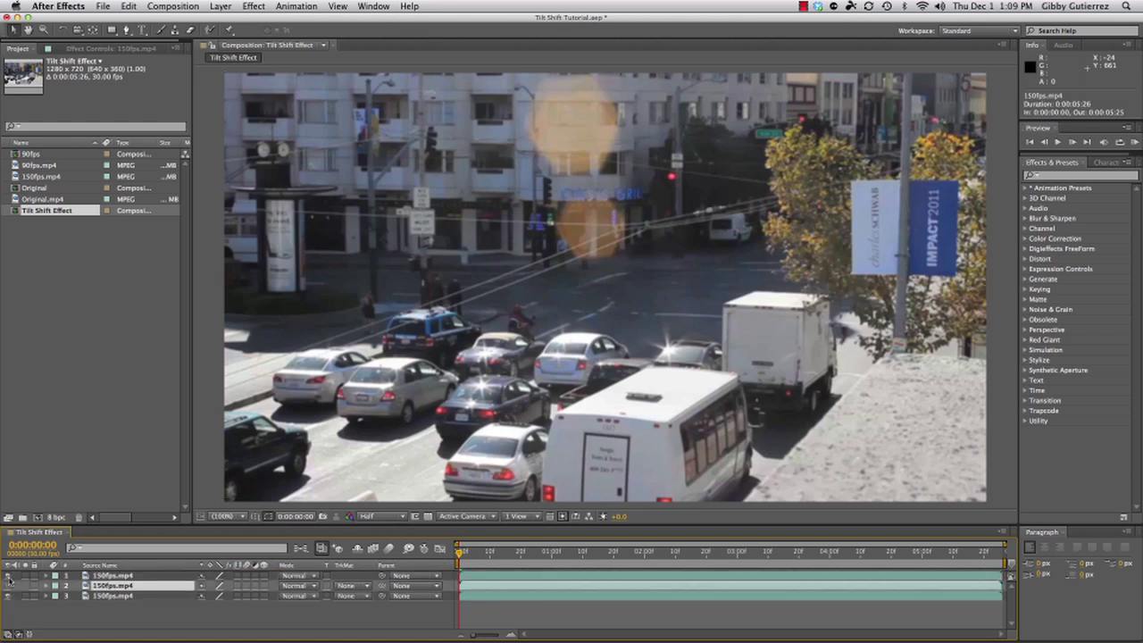
{"action": "left_click", "coordinate": [117, 595]}
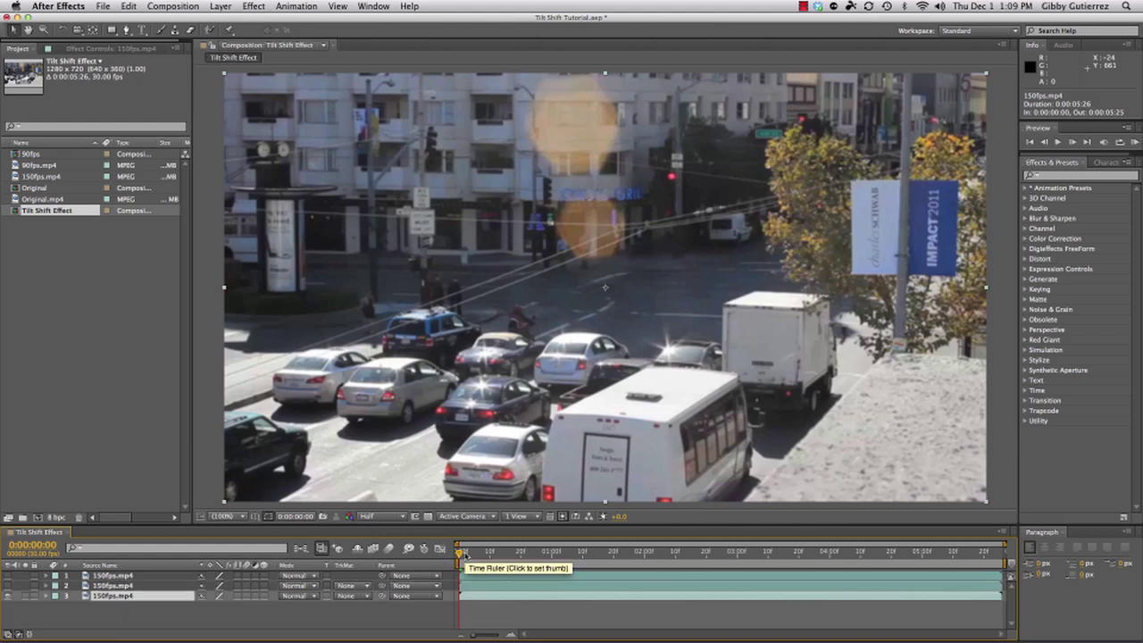
{"action": "key", "text": "super+Tab"}
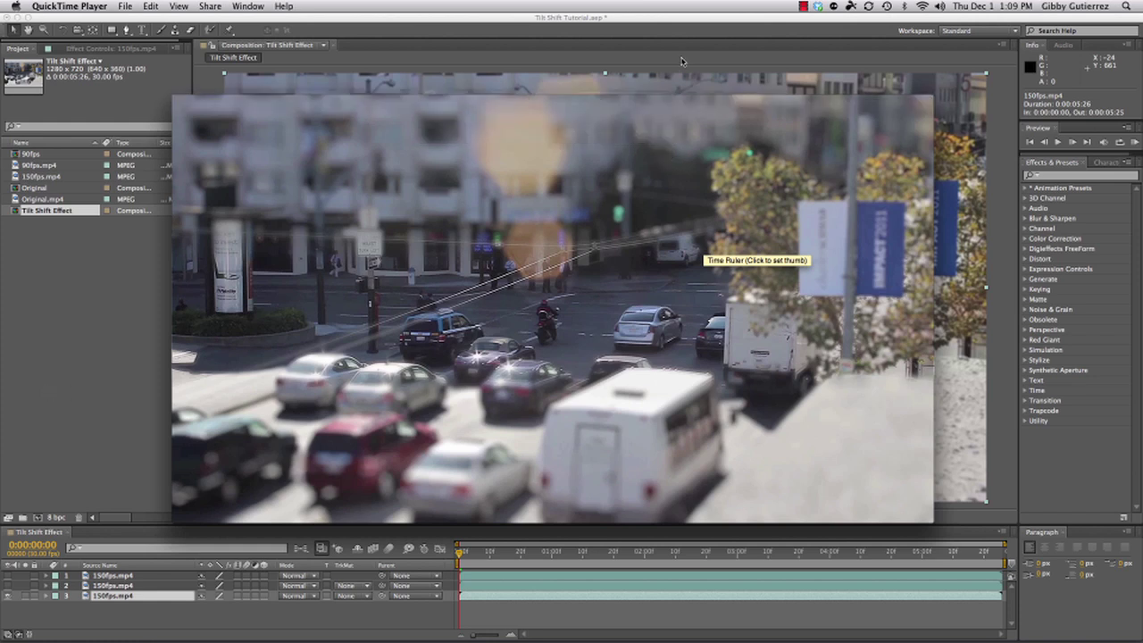
Step: Watch the finished TiltShiftTutorialFinal.mp4 clip for reference, then return to After Effects
{"action": "left_click_drag", "start_coordinate": [744, 99], "coordinate": [756, 82]}
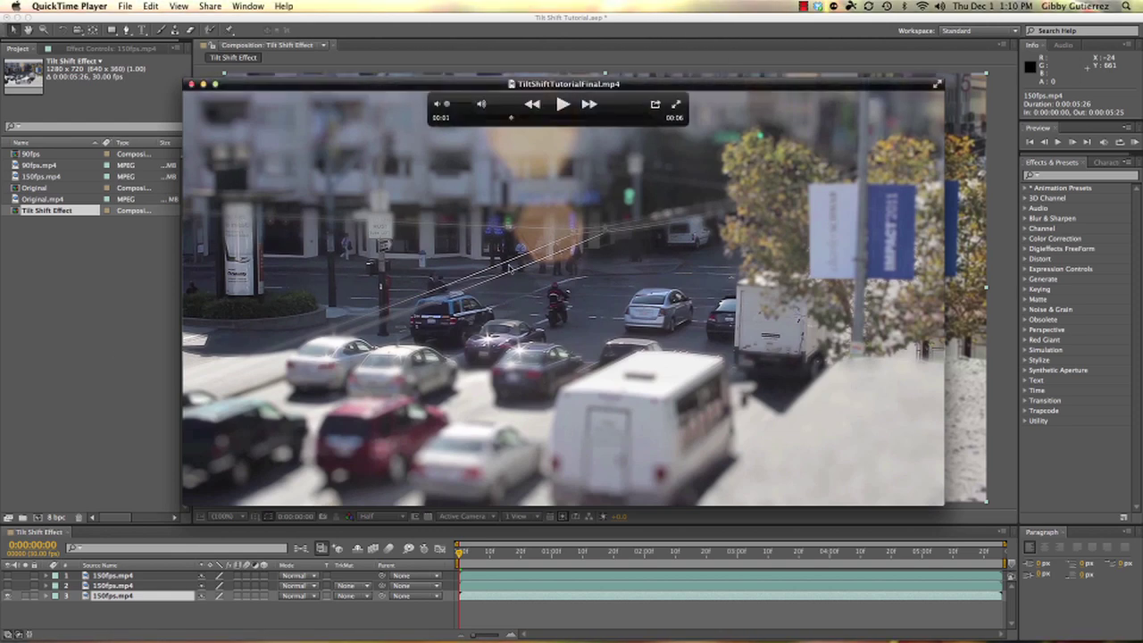
{"action": "left_click", "coordinate": [140, 563]}
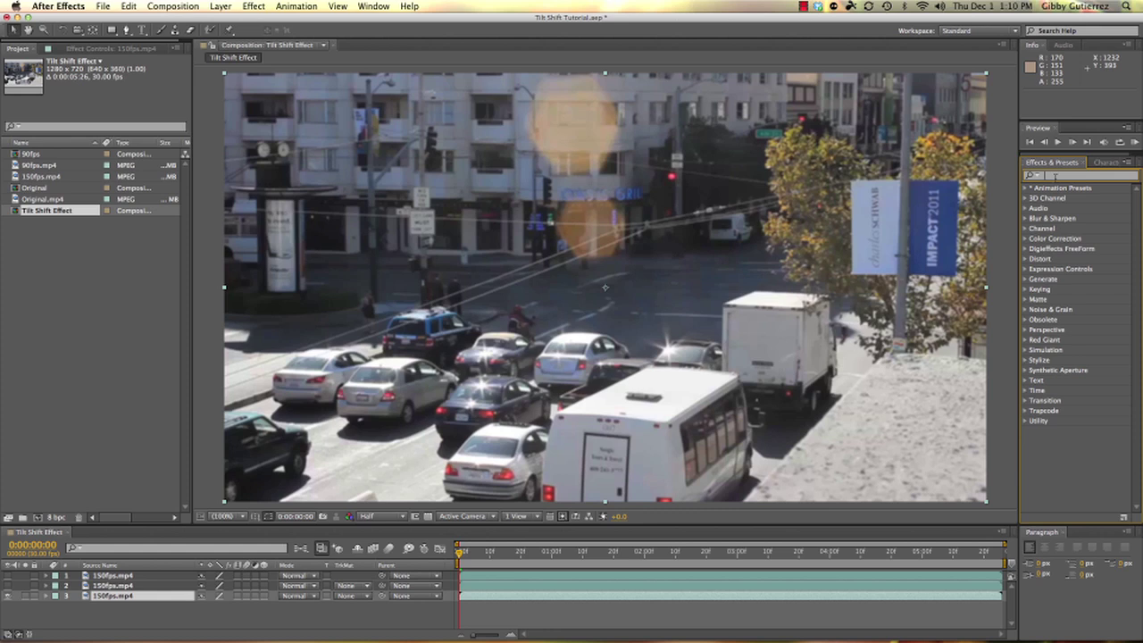
Step: Search the effects for 'blur' and select Camera Lens Blur under Blur & Sharpen
{"action": "type", "text": "blur"}
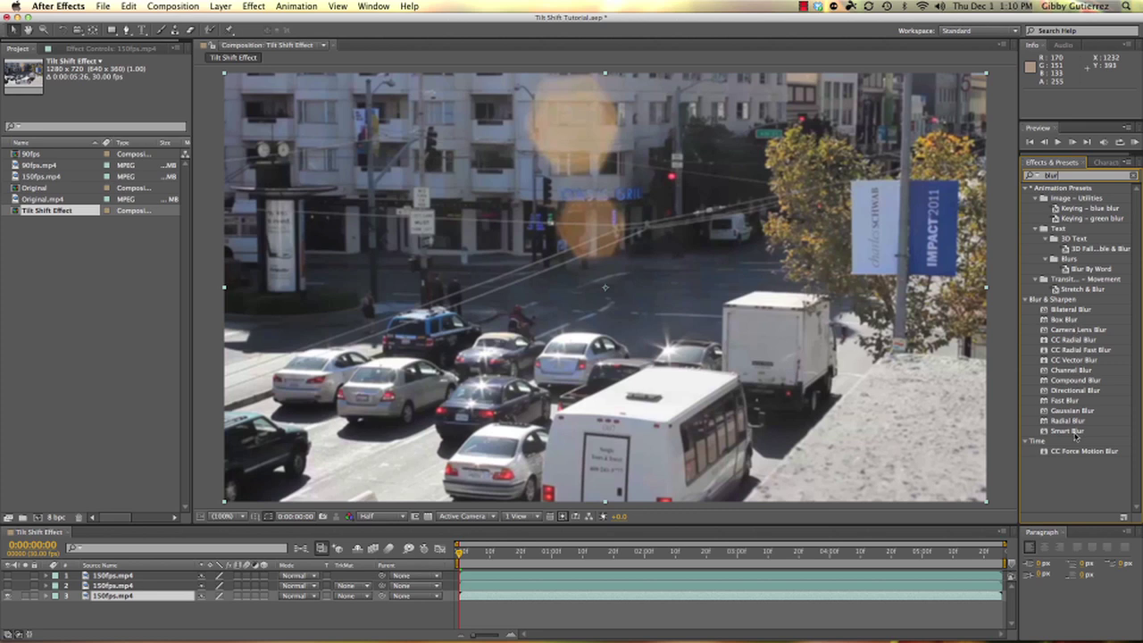
{"action": "left_click", "coordinate": [1076, 332]}
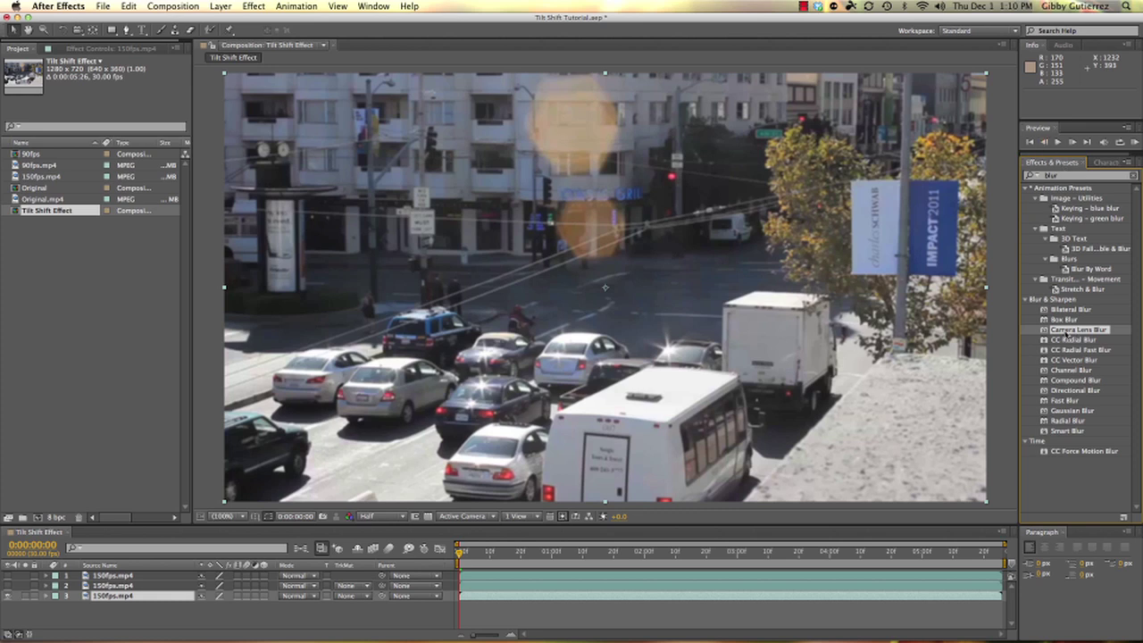
Step: Apply Camera Lens Blur to the bottom 150fps.mp4 layer and preview at Full resolution
{"action": "left_click_drag", "start_coordinate": [1067, 333], "coordinate": [650, 601]}
{"action": "left_click_drag", "start_coordinate": [650, 600], "coordinate": [650, 601]}
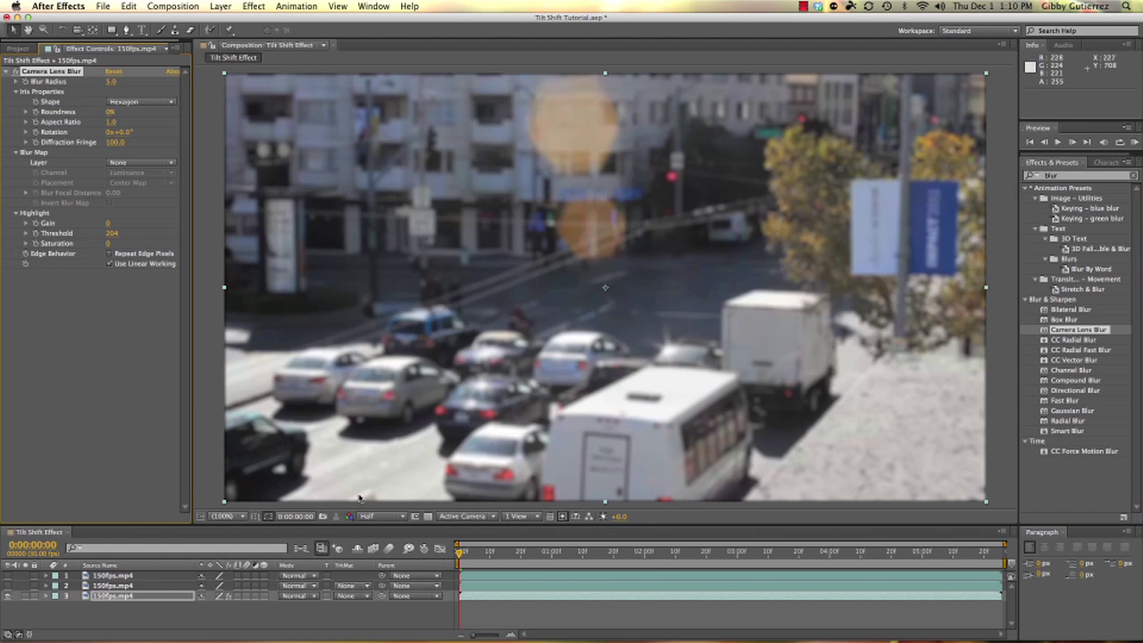
{"action": "left_click", "coordinate": [381, 516]}
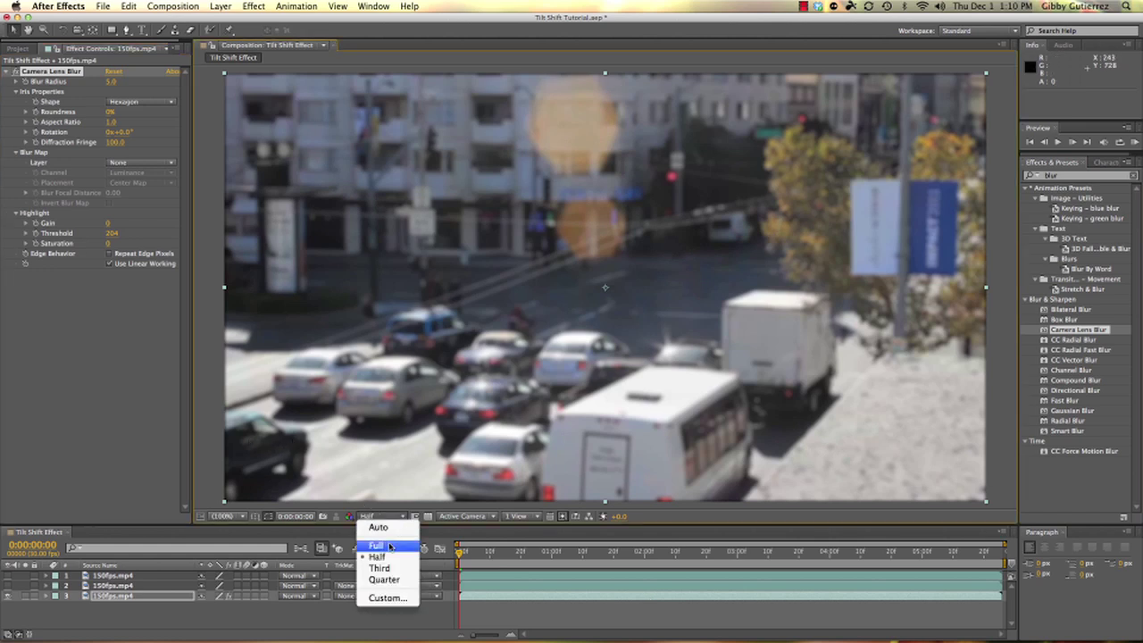
{"action": "left_click", "coordinate": [390, 547]}
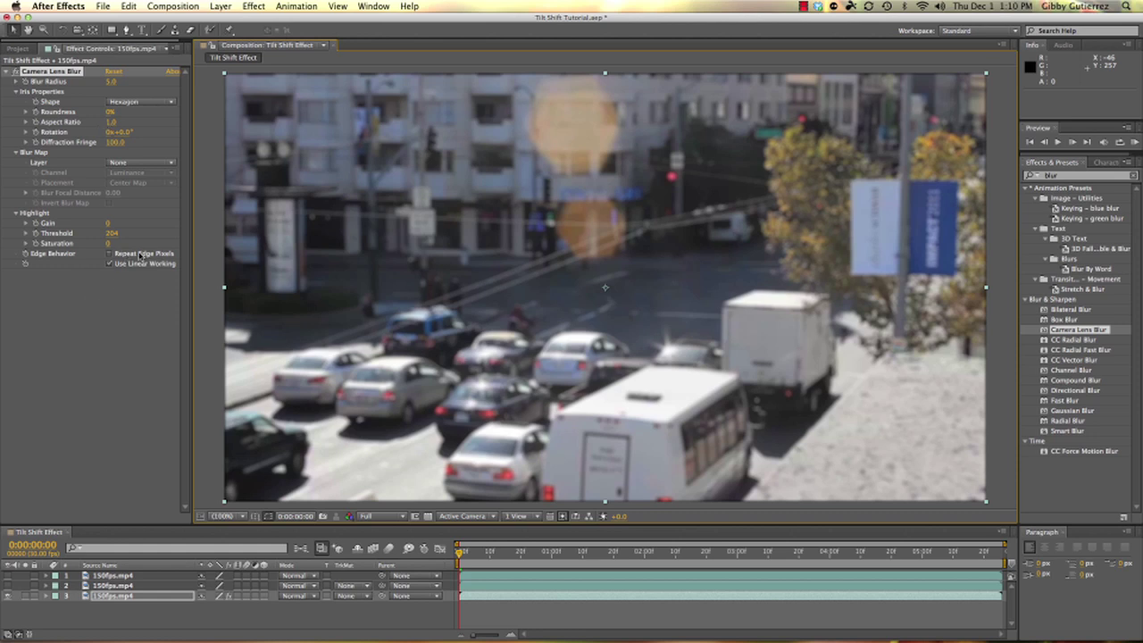
Step: Enable Repeat Edge Pixels on the Camera Lens Blur, then compare with the finished clip
{"action": "left_click", "coordinate": [111, 257]}
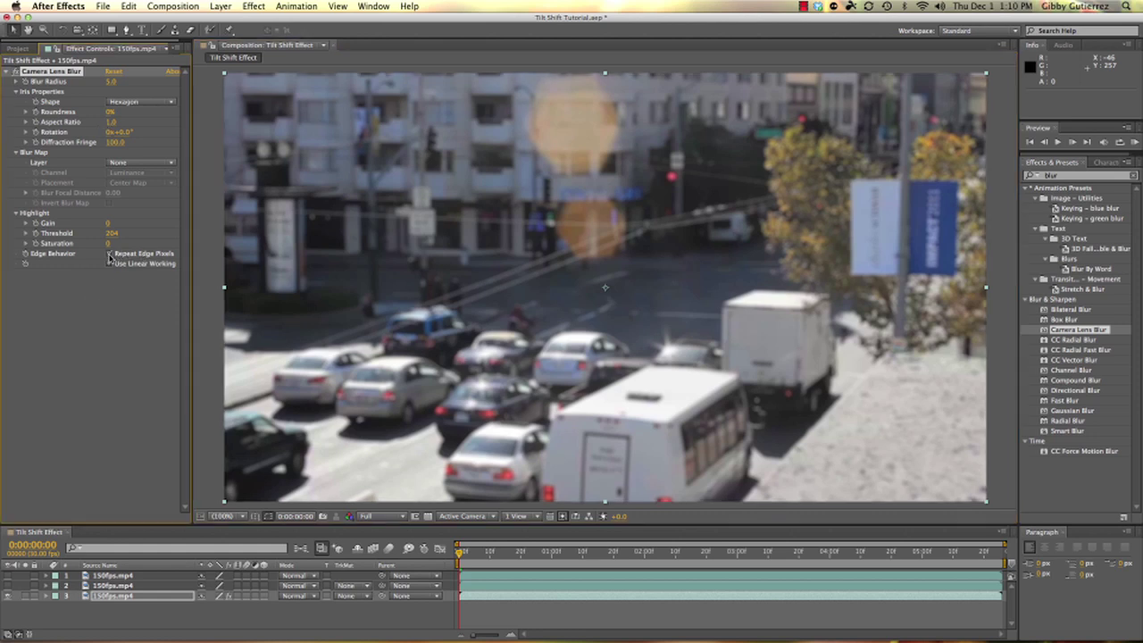
{"action": "left_click", "coordinate": [110, 257]}
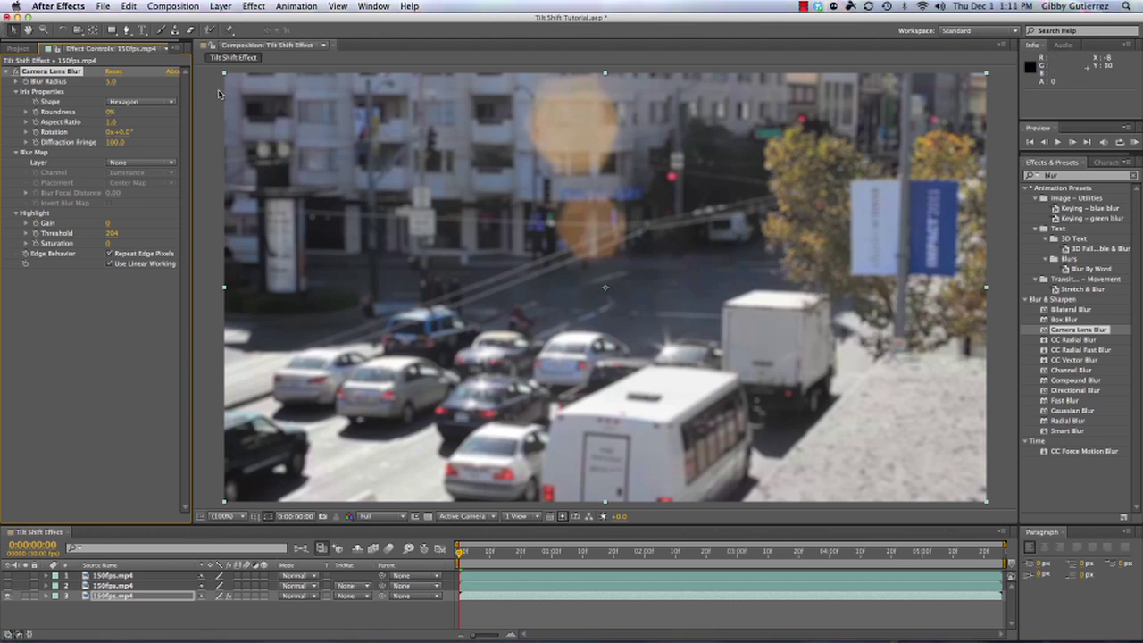
{"action": "left_click", "coordinate": [110, 262]}
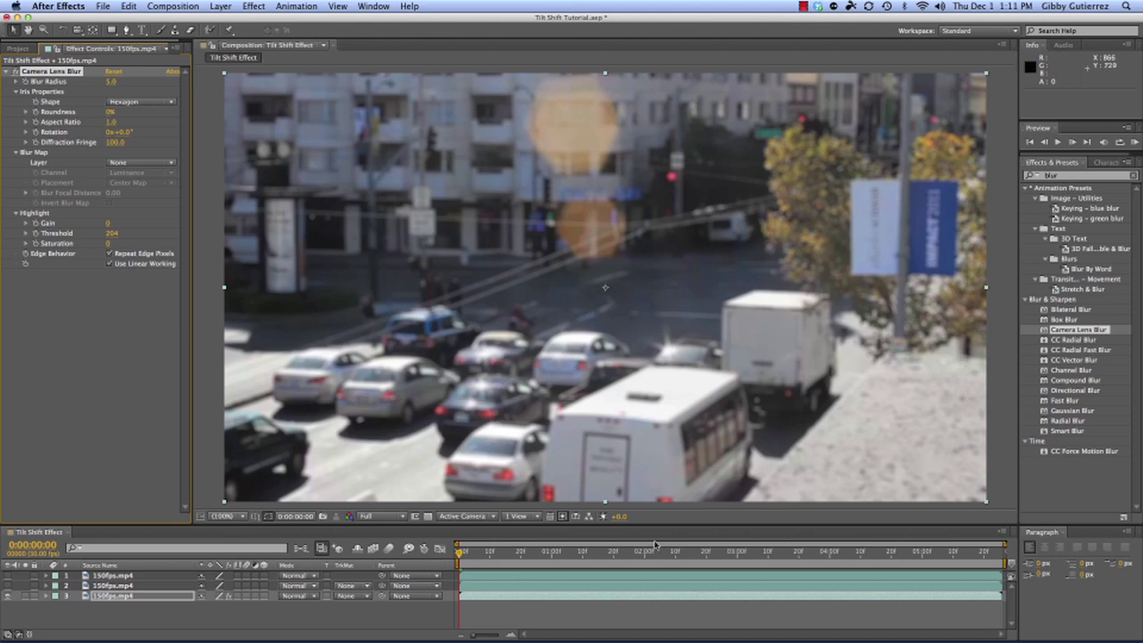
{"action": "key", "text": "super+Tab"}
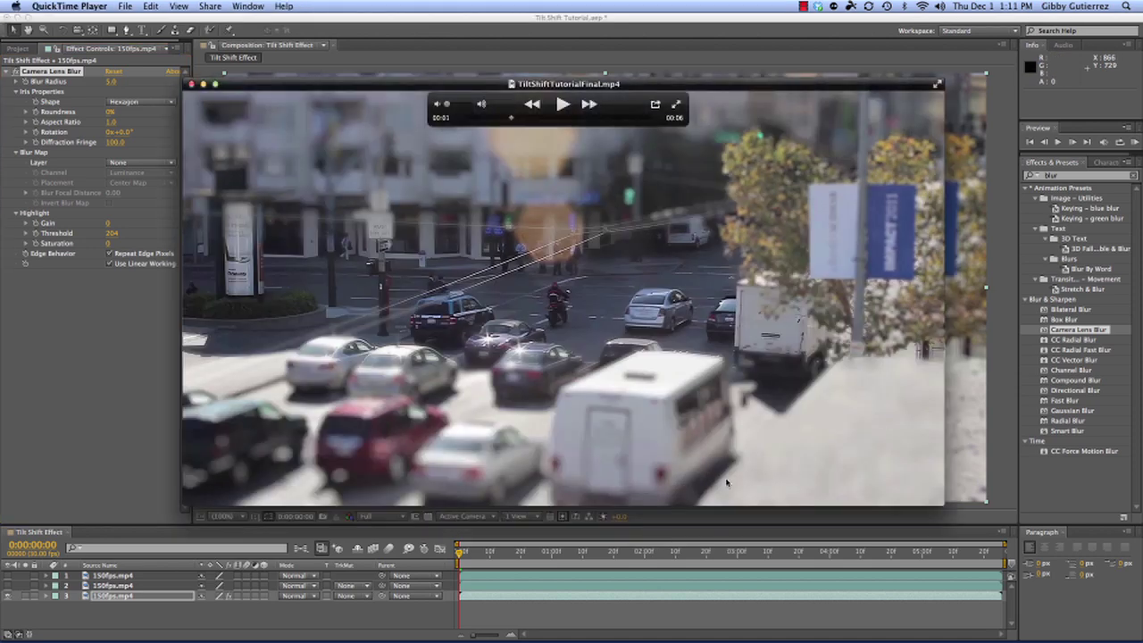
Step: Set the Camera Lens Blur radius to 18, keeping the Hexagon iris shape
{"action": "left_click", "coordinate": [79, 416]}
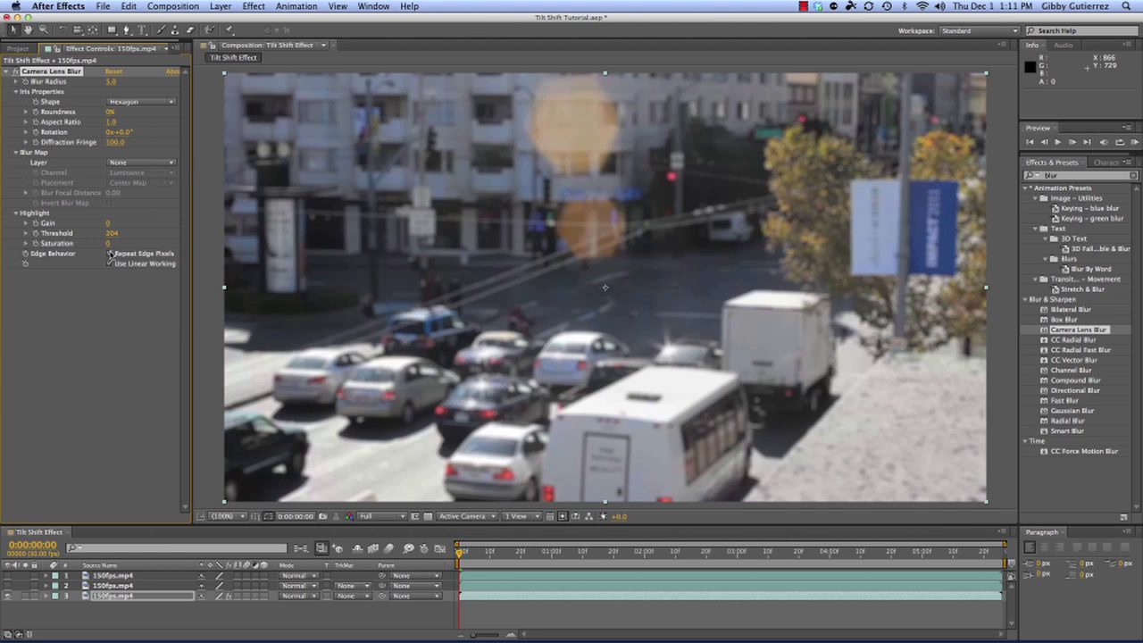
{"action": "left_click", "coordinate": [117, 83]}
{"action": "type", "text": "10"}
{"action": "key", "text": "Return"}
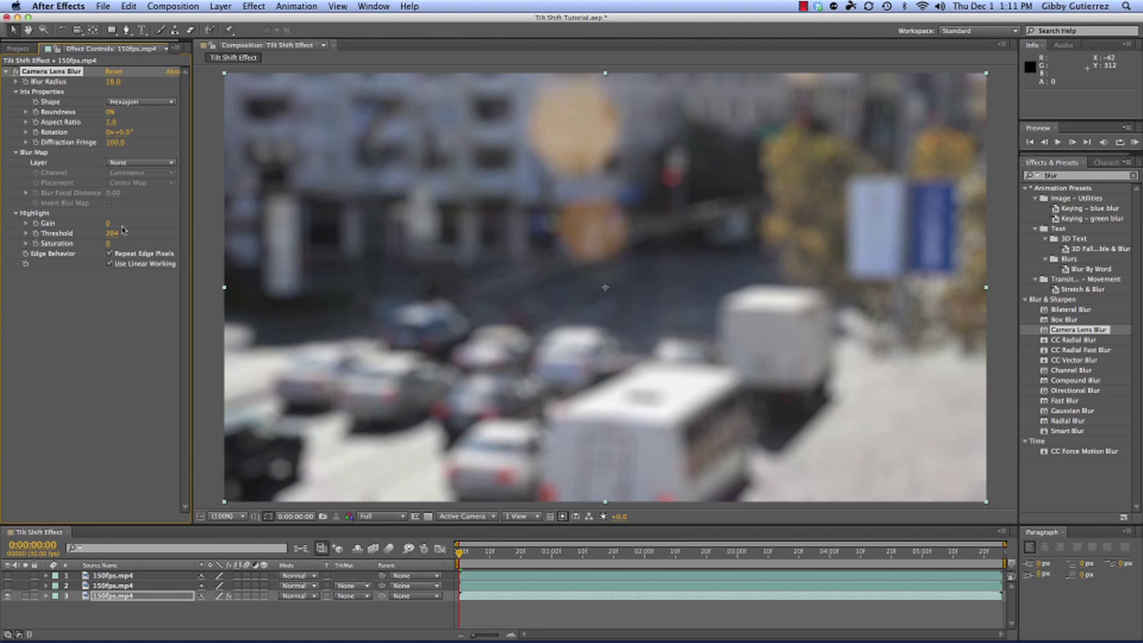
{"action": "left_click", "coordinate": [166, 105]}
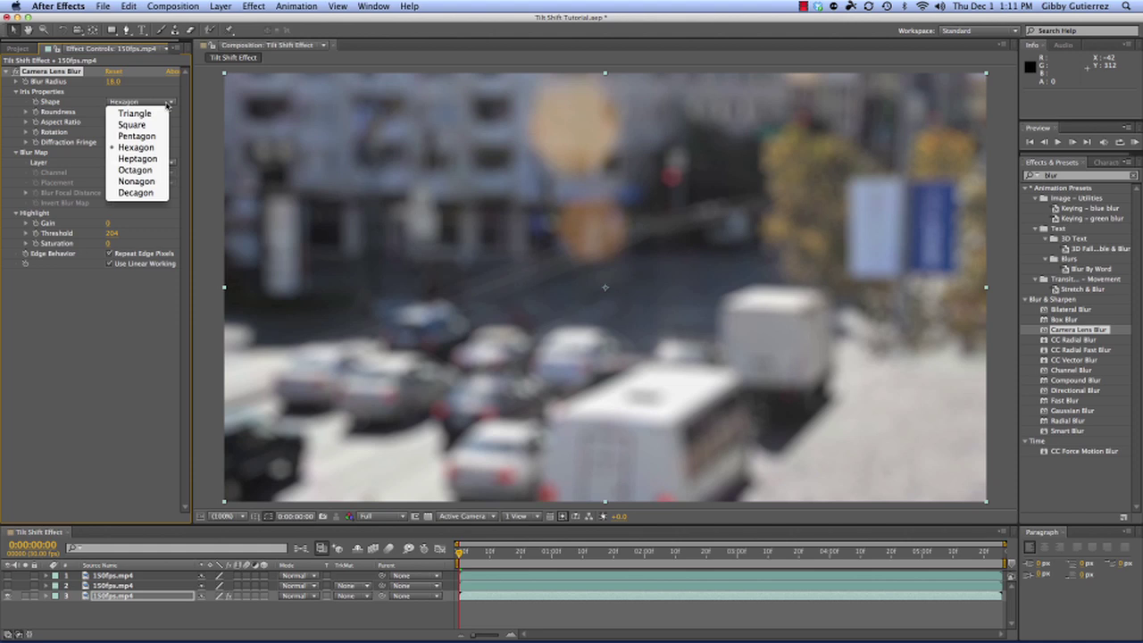
{"action": "left_click", "coordinate": [166, 104]}
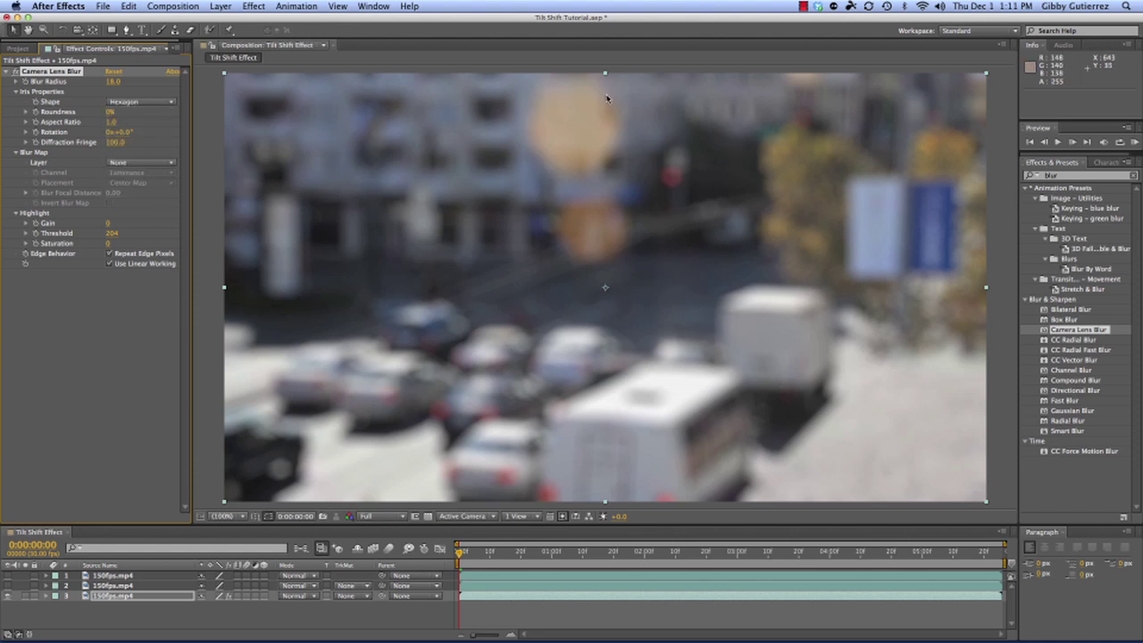
{"action": "key", "text": "super+z"}
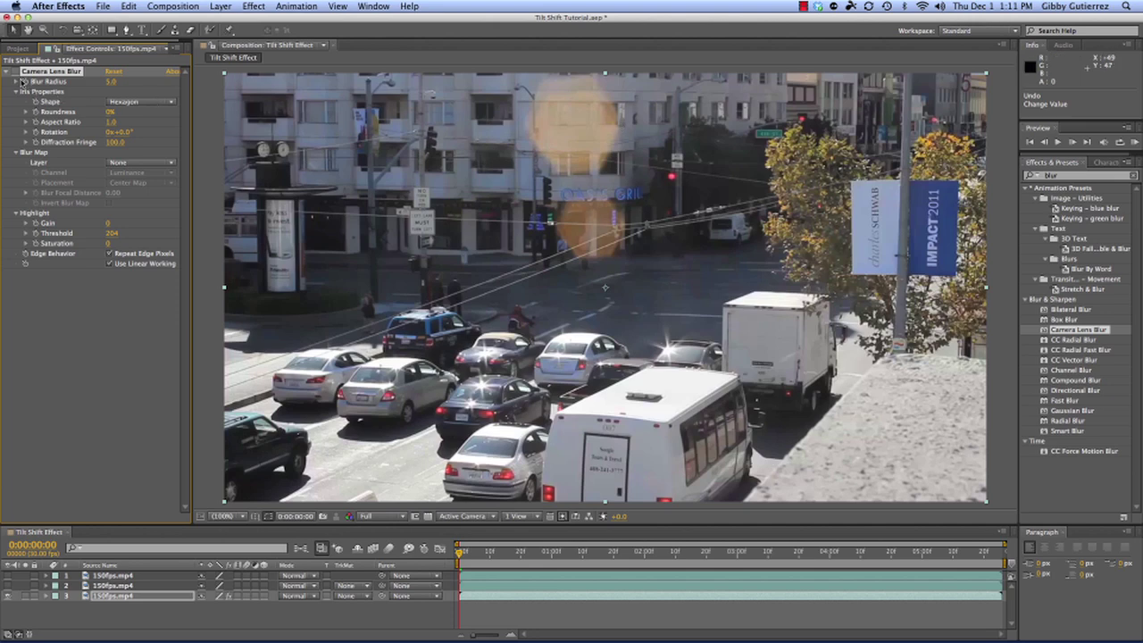
{"action": "left_click", "coordinate": [11, 72]}
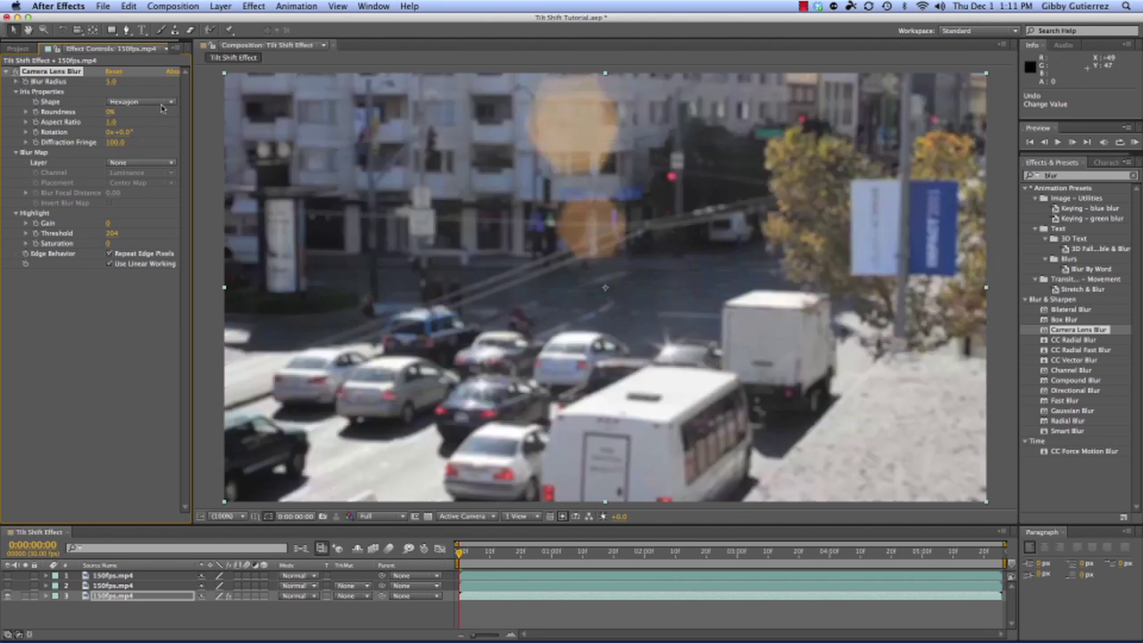
{"action": "left_click", "coordinate": [110, 81]}
{"action": "type", "text": "18"}
{"action": "key", "text": "Return"}
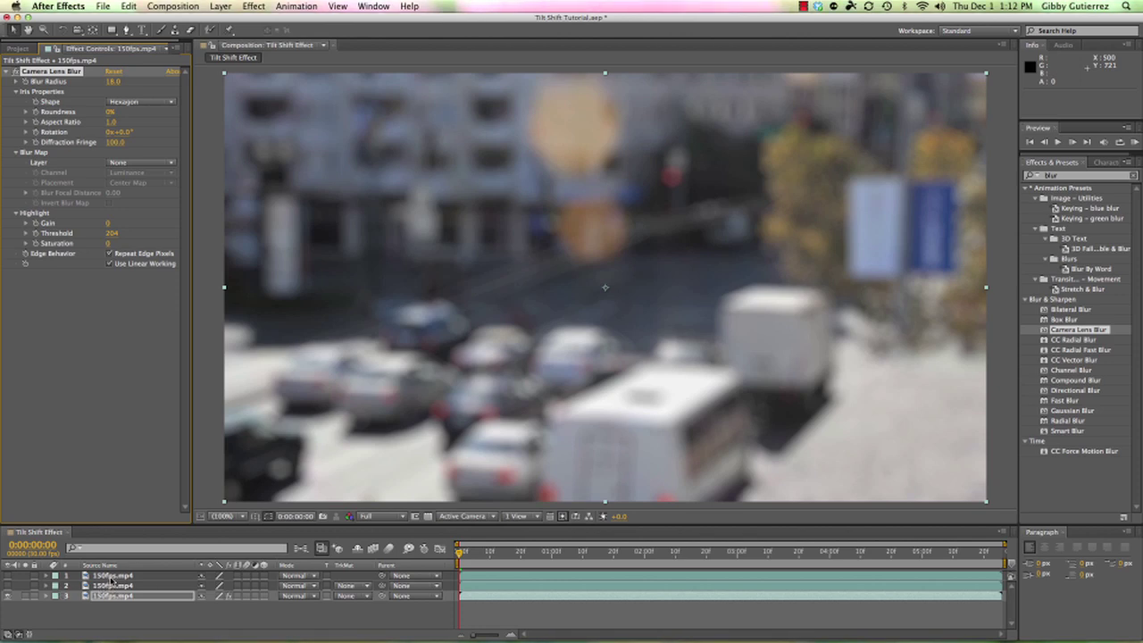
Step: Play through the blurred clip and return to the first frame
{"action": "left_click_drag", "start_coordinate": [459, 551], "coordinate": [838, 552]}
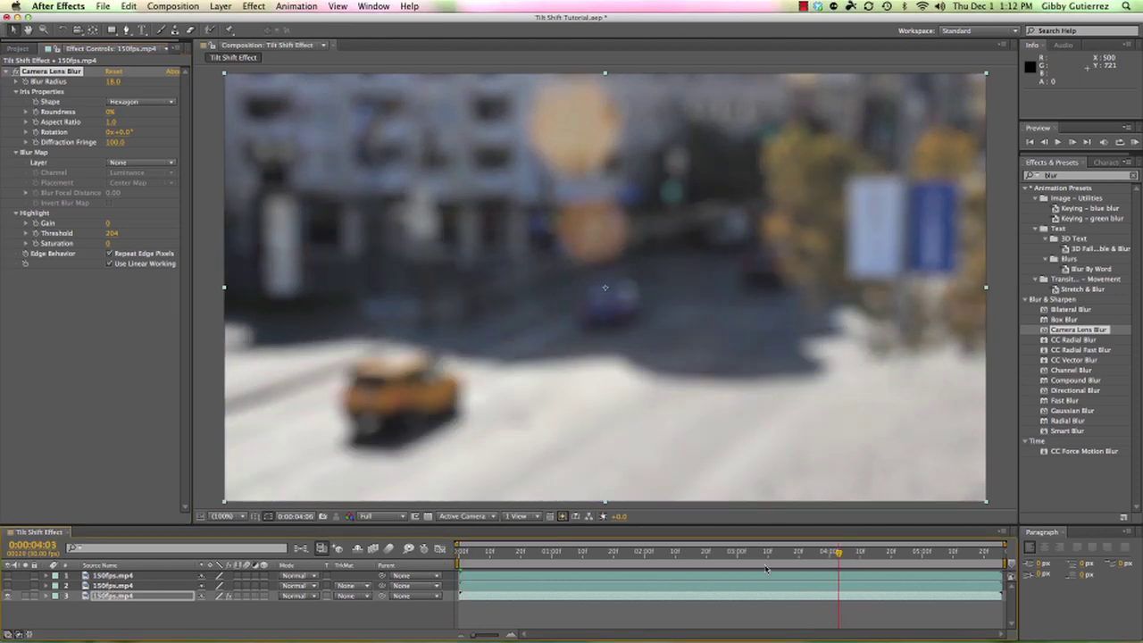
{"action": "key", "text": "space"}
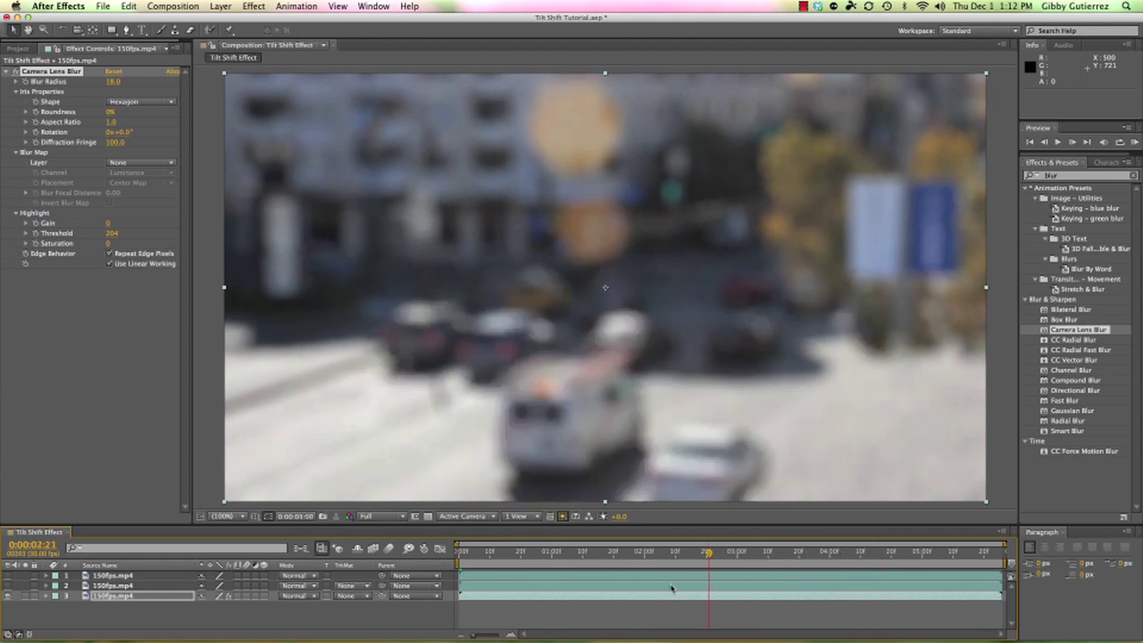
{"action": "key", "text": "Home"}
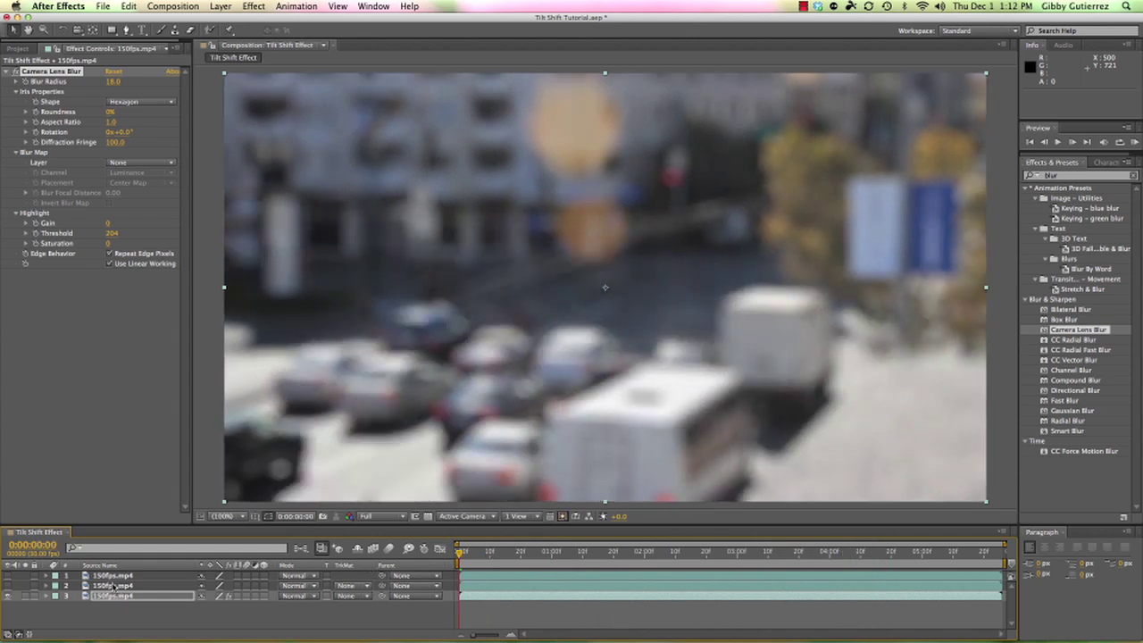
Step: Make the unblurred second 150fps.mp4 copy visible and compare against the finished clip
{"action": "left_click", "coordinate": [113, 586]}
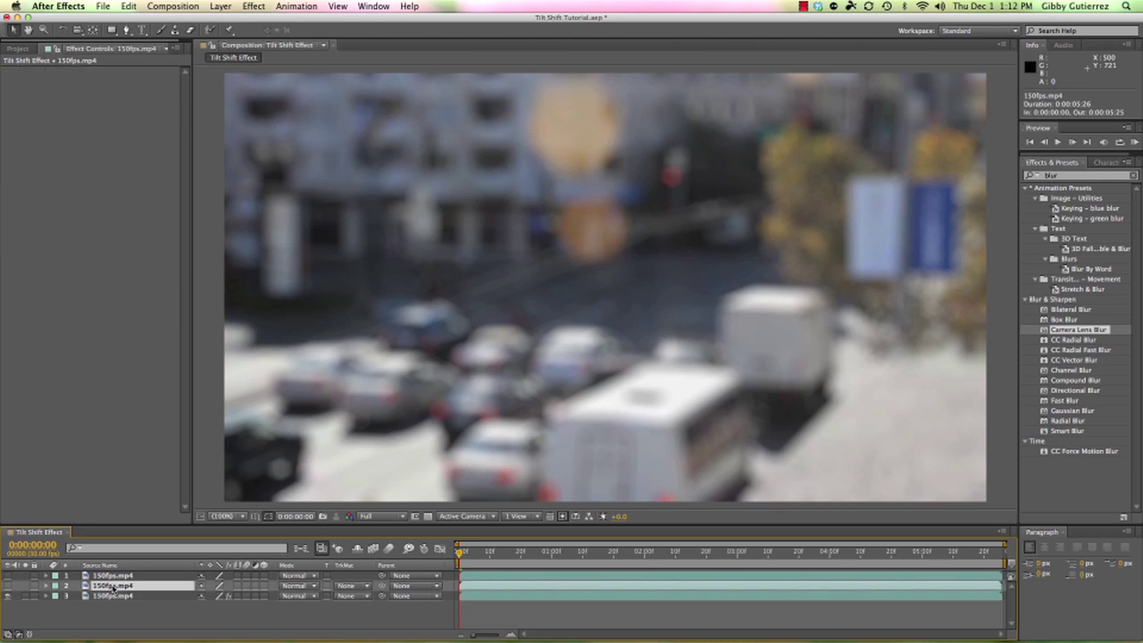
{"action": "left_click", "coordinate": [8, 586]}
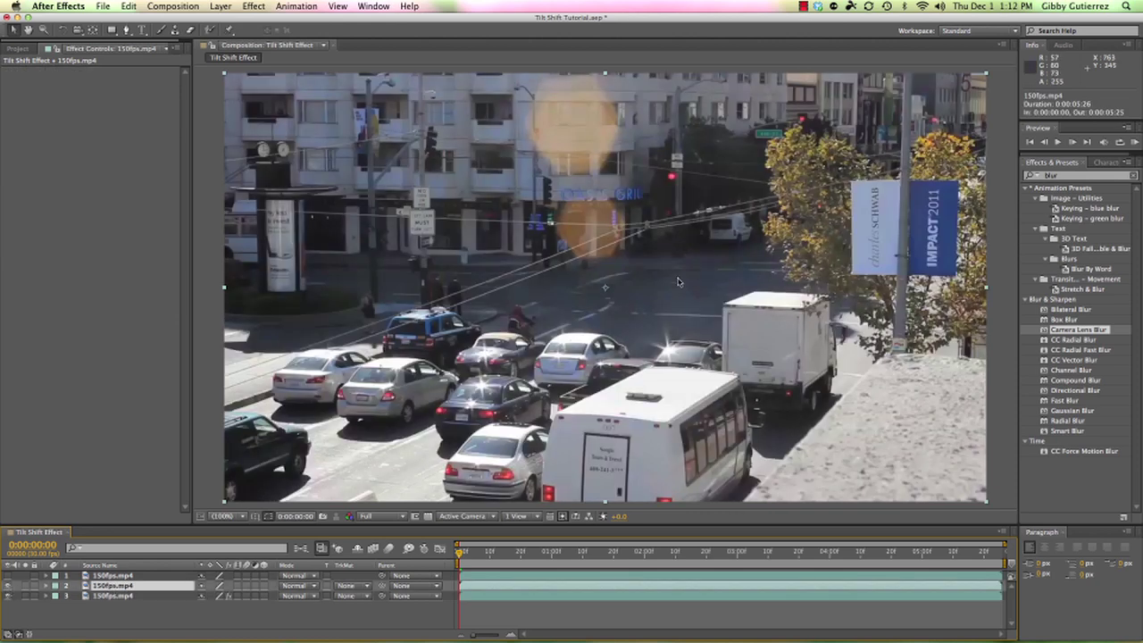
{"action": "key", "text": "super+Tab"}
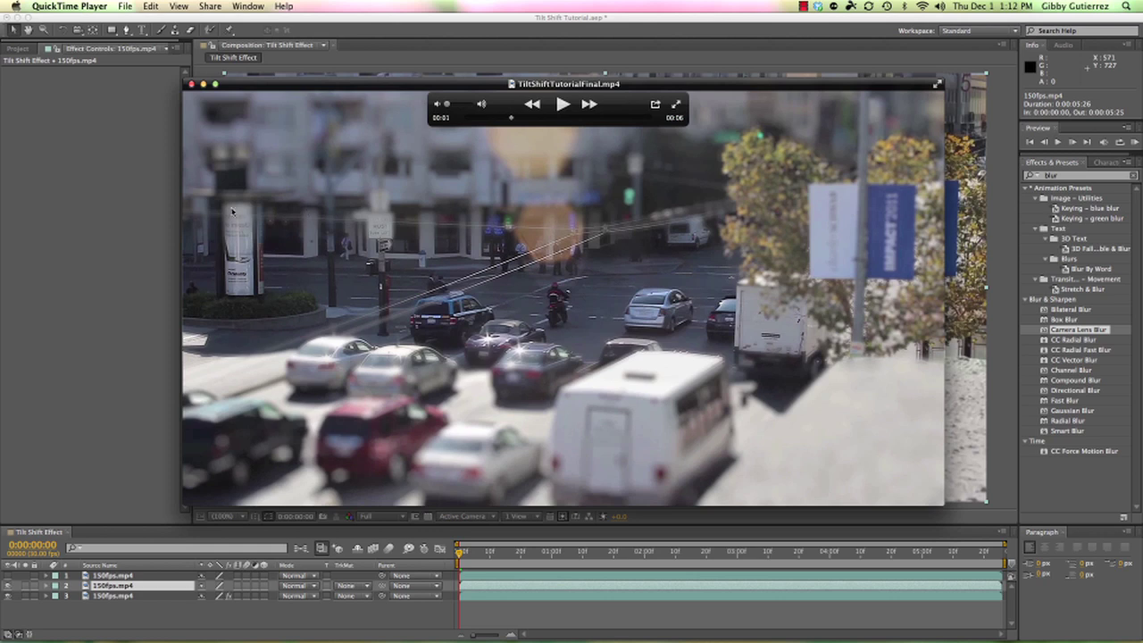
{"action": "mouse_move", "coordinate": [218, 420]}
{"action": "left_click", "coordinate": [95, 268]}
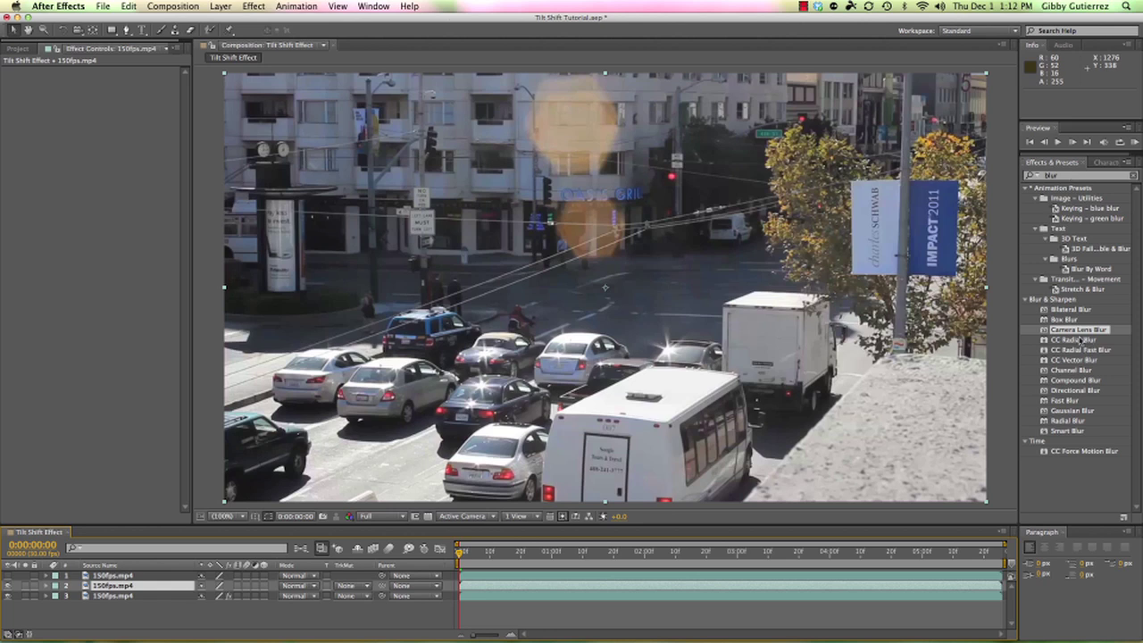
{"action": "left_click_drag", "start_coordinate": [1078, 332], "coordinate": [720, 591]}
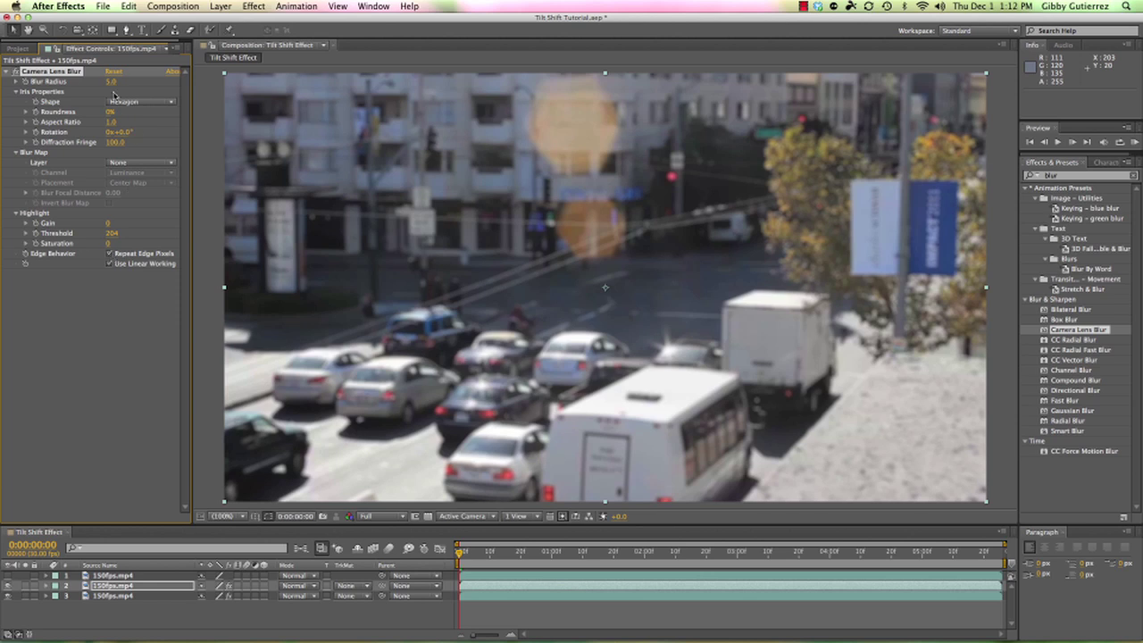
{"action": "left_click", "coordinate": [113, 81]}
{"action": "key", "text": "Return"}
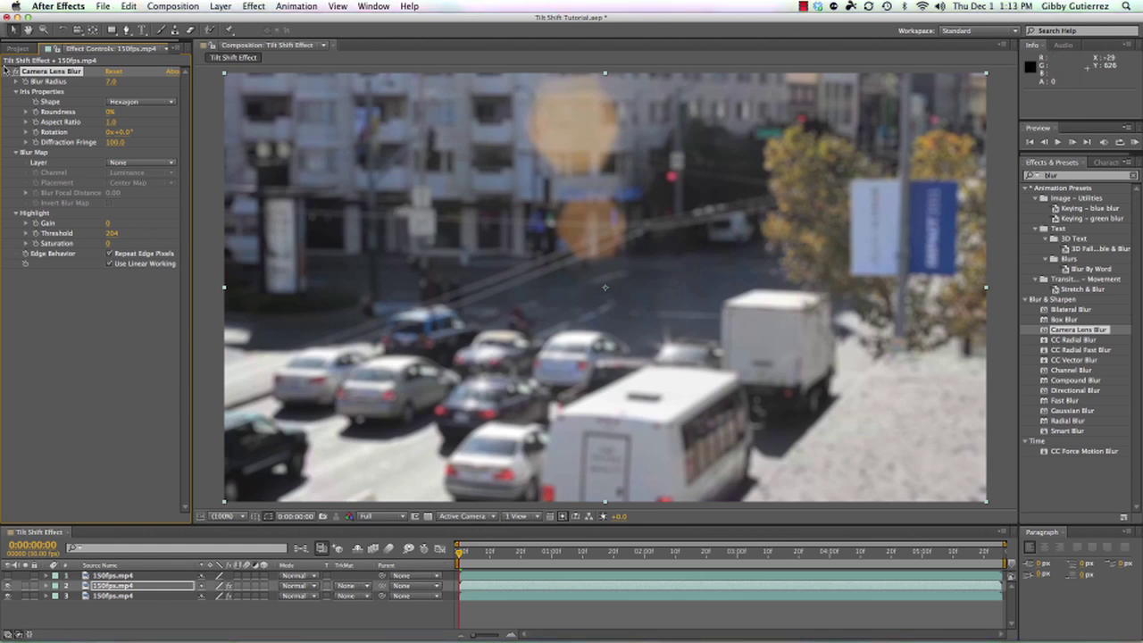
{"action": "left_click", "coordinate": [113, 32]}
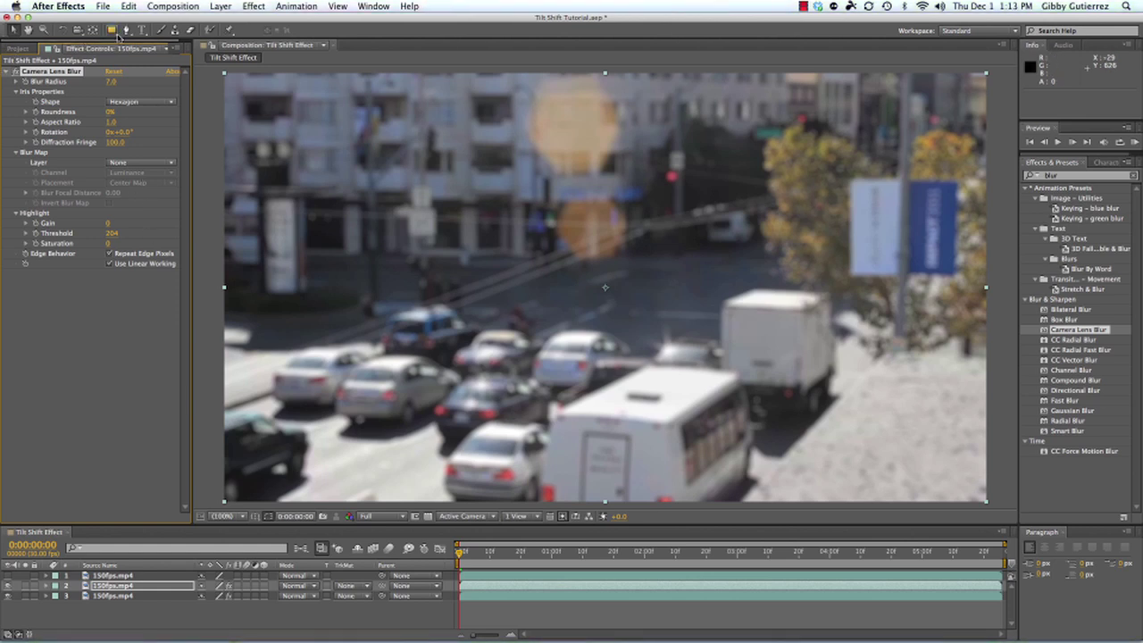
{"action": "left_click", "coordinate": [99, 610]}
{"action": "left_click", "coordinate": [108, 587]}
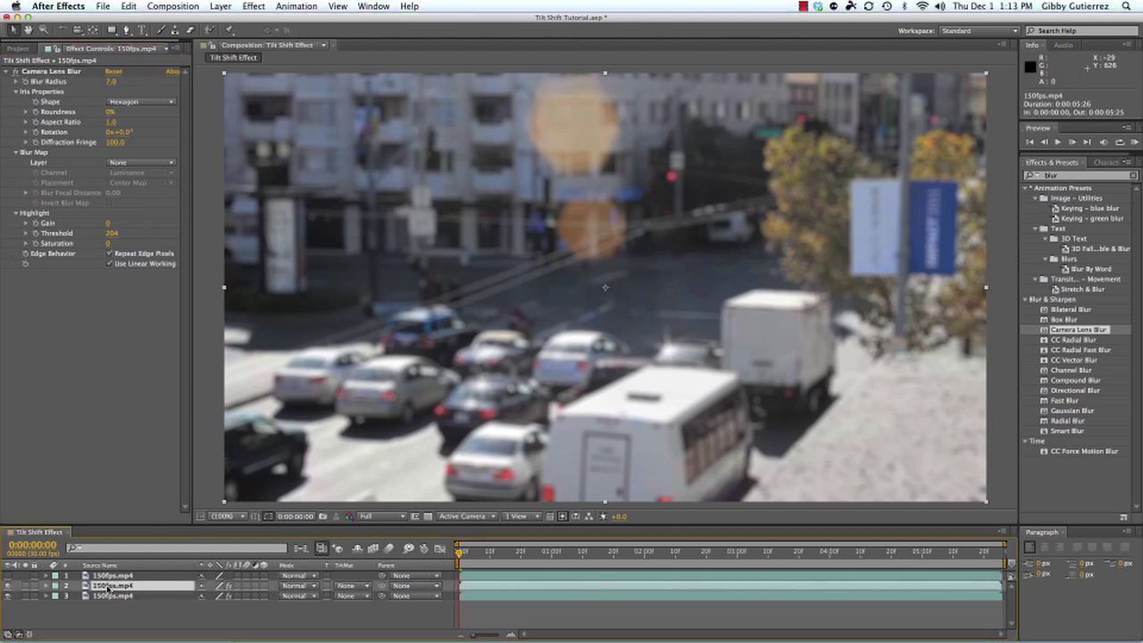
Step: Pick the Rectangle mask tool and bring up TiltShiftTutorialFinal.mp4 in QuickTime
{"action": "left_click", "coordinate": [112, 31]}
{"action": "key", "text": "super+Tab"}
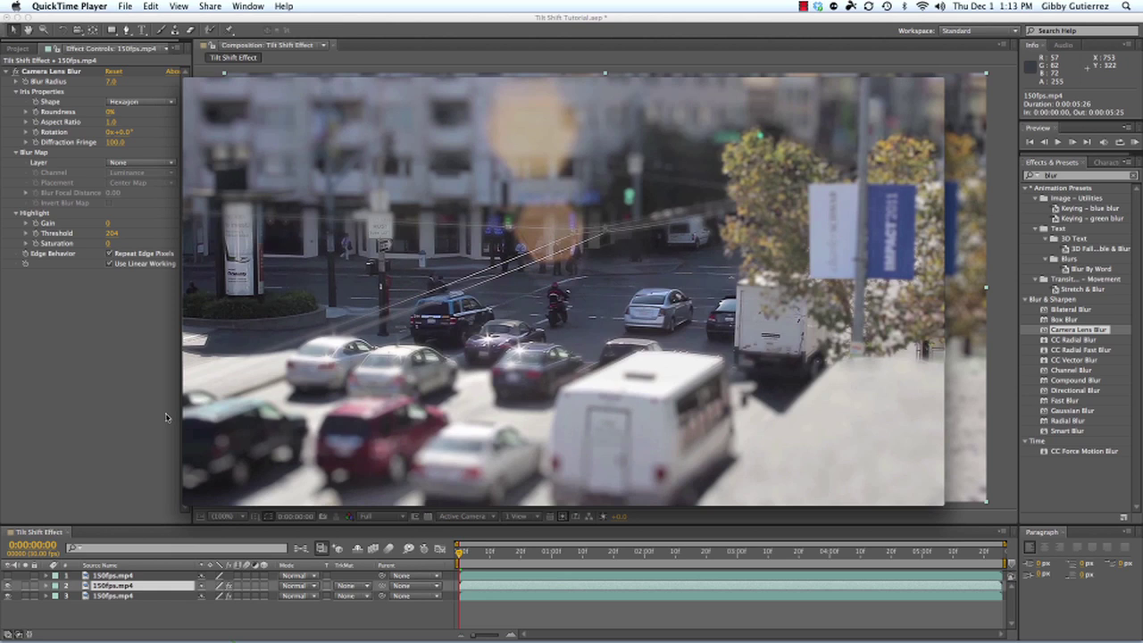
Step: Draw a rectangular mask across the middle band of the second footage layer, then deselect
{"action": "left_click", "coordinate": [122, 396]}
{"action": "left_click", "coordinate": [113, 30]}
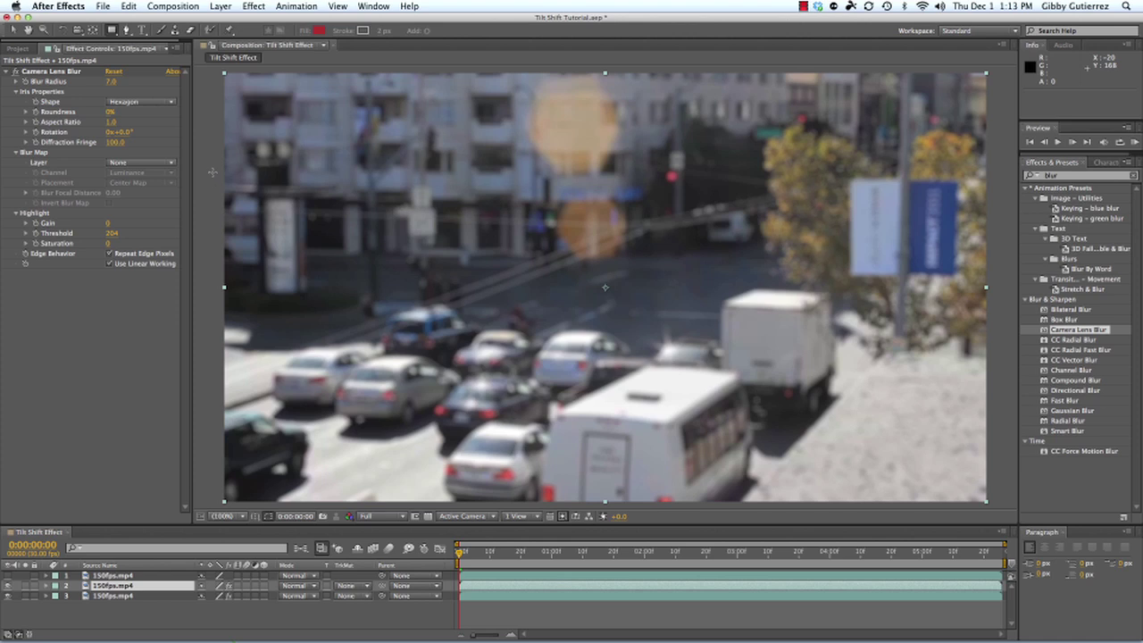
{"action": "left_click_drag", "start_coordinate": [212, 172], "coordinate": [1005, 401]}
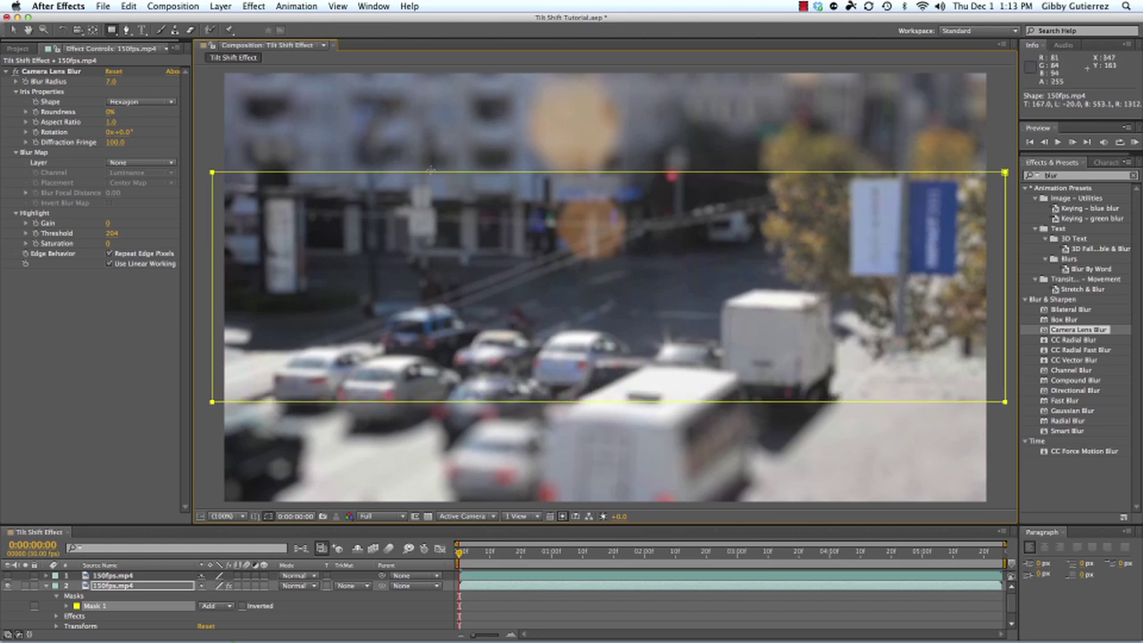
{"action": "key", "text": "super+d"}
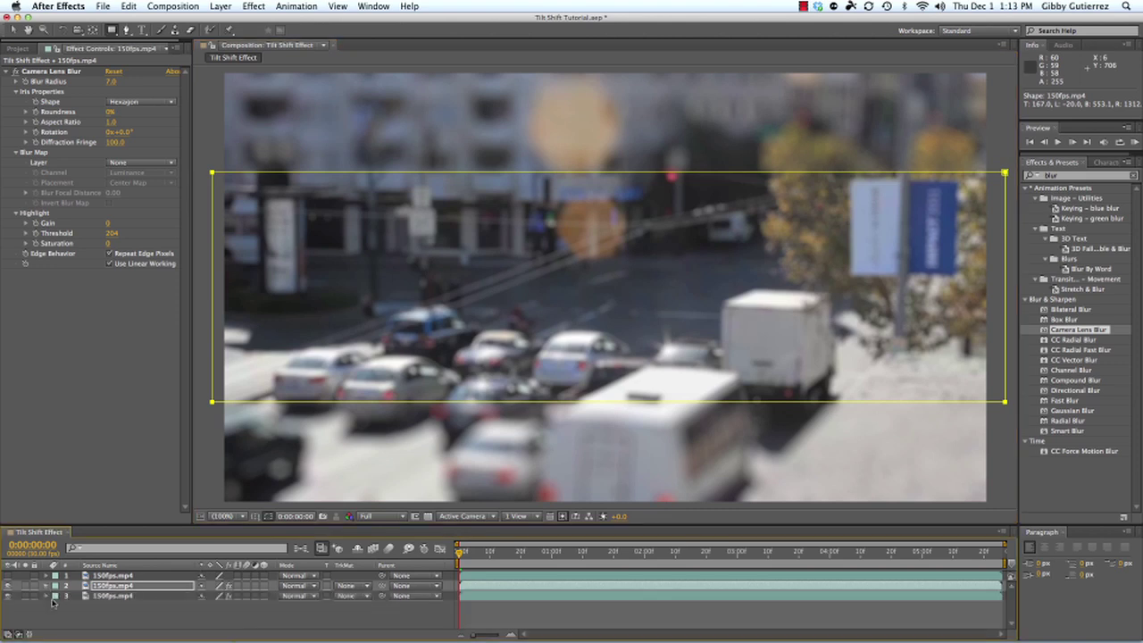
{"action": "left_click", "coordinate": [67, 619]}
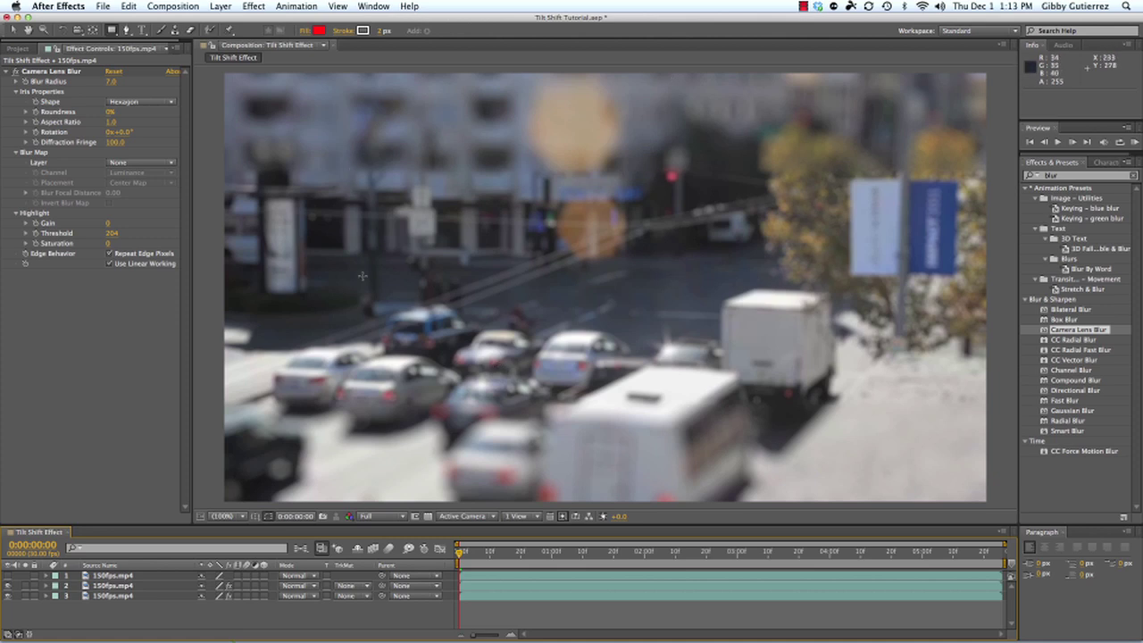
Step: Give Mask 1 on the second 150fps.mp4 layer a 15-pixel feather, then collapse the layer
{"action": "left_click", "coordinate": [47, 587]}
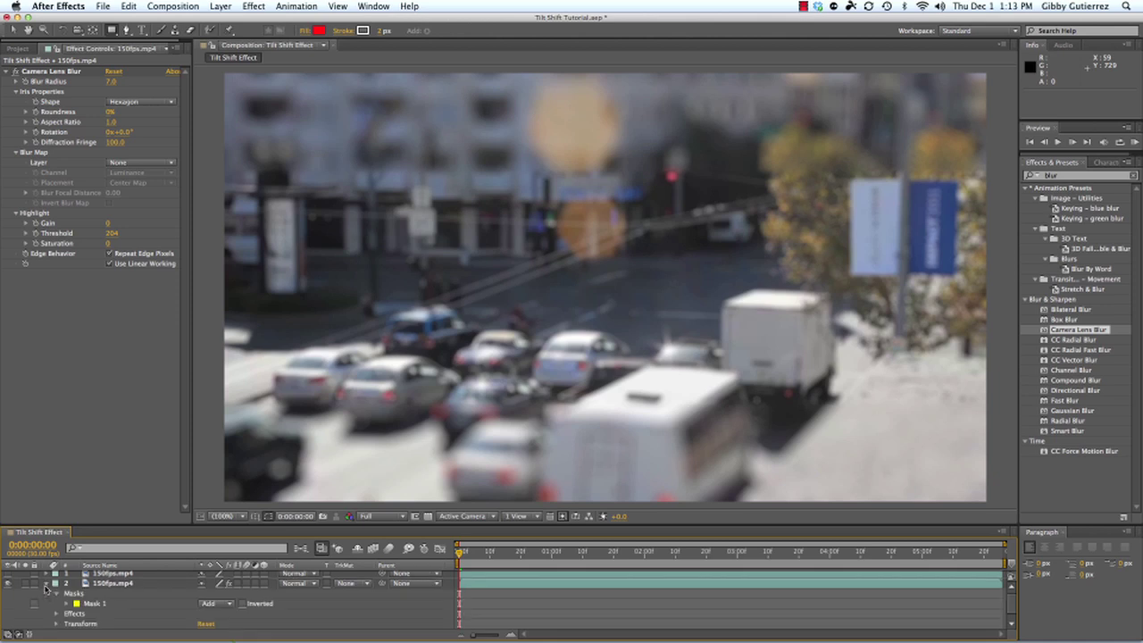
{"action": "left_click", "coordinate": [111, 584]}
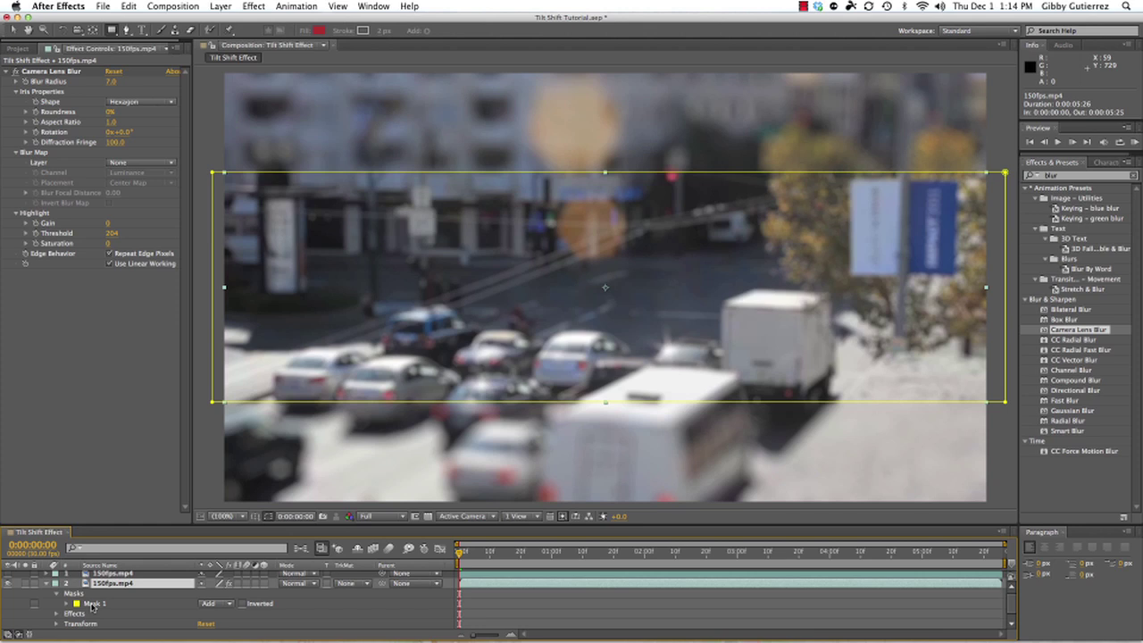
{"action": "left_click", "coordinate": [93, 605]}
{"action": "left_click", "coordinate": [68, 604]}
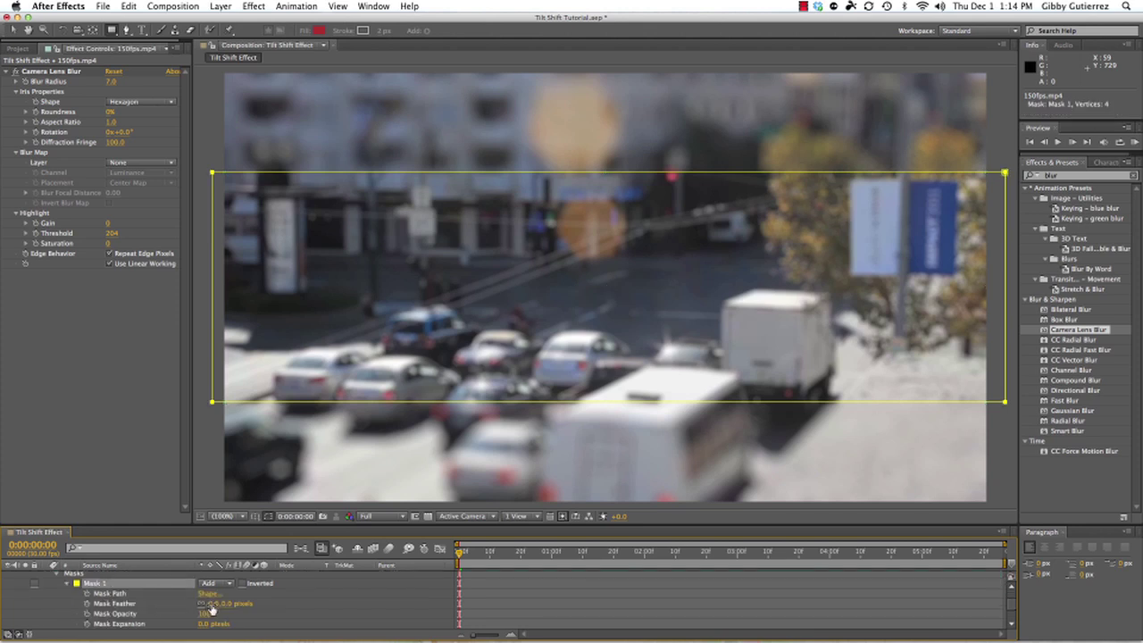
{"action": "mouse_move", "coordinate": [219, 604]}
{"action": "left_mouse_down"}
{"action": "mouse_move", "coordinate": [237, 603]}
{"action": "mouse_move", "coordinate": [214, 603]}
{"action": "left_mouse_up"}
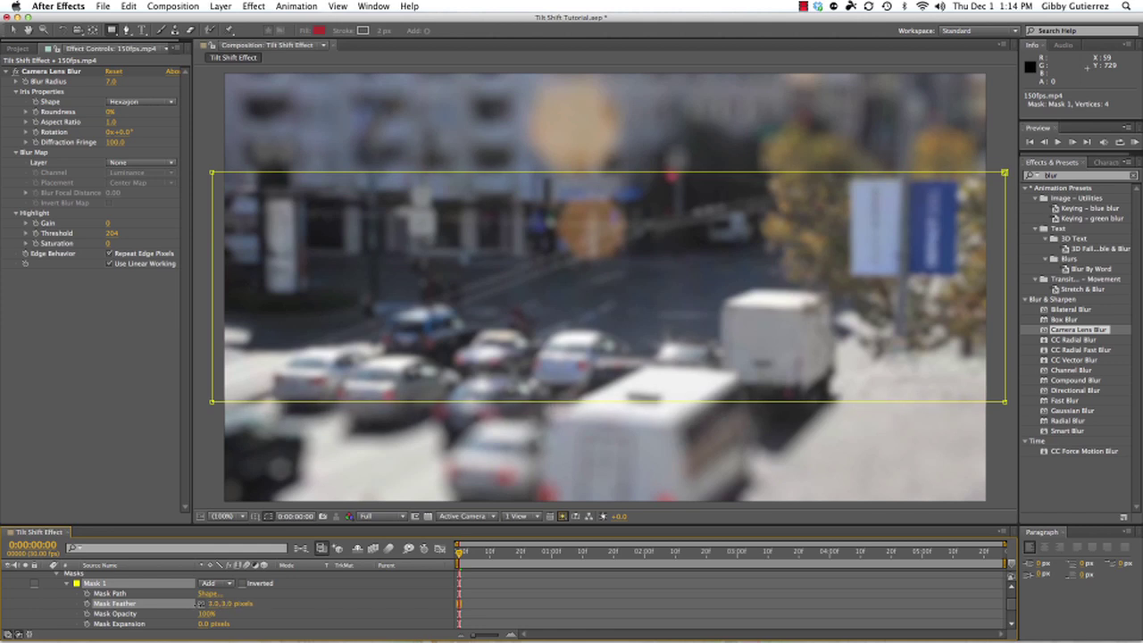
{"action": "left_click", "coordinate": [219, 603]}
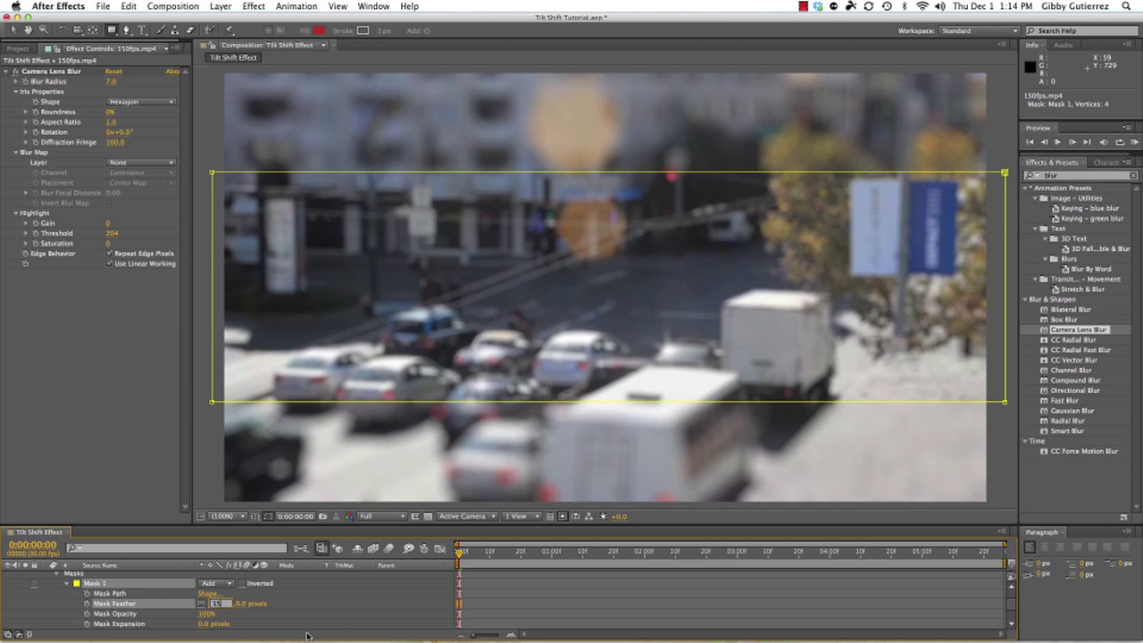
{"action": "key", "text": "Return"}
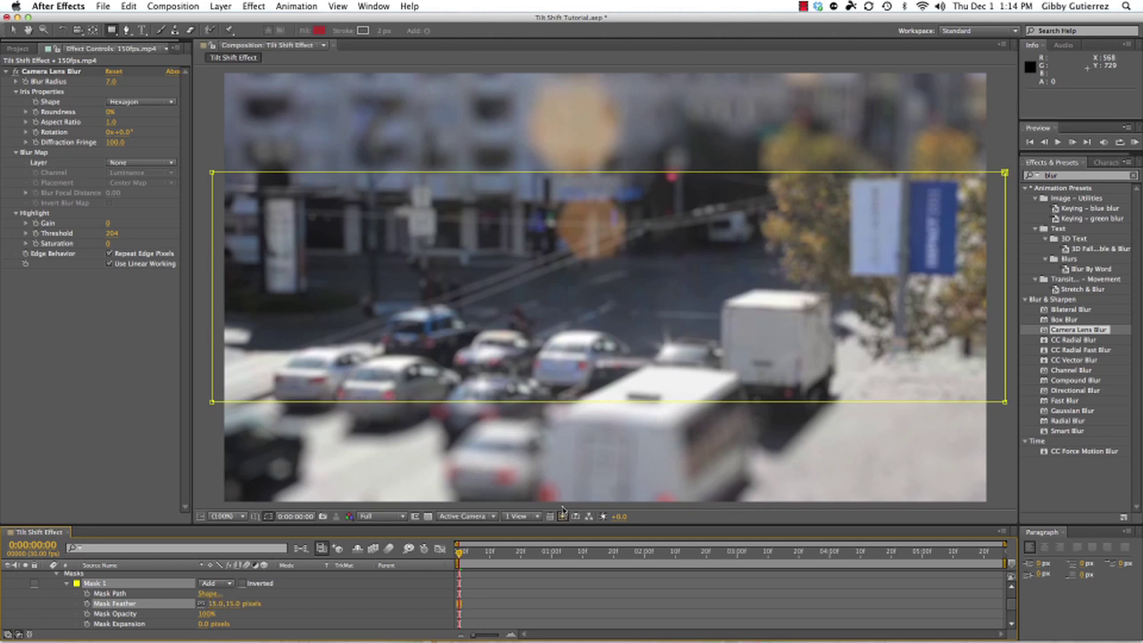
{"action": "scroll", "coordinate": [62, 577], "scroll_direction": "up", "scroll_amount": 1}
{"action": "left_click", "coordinate": [51, 576]}
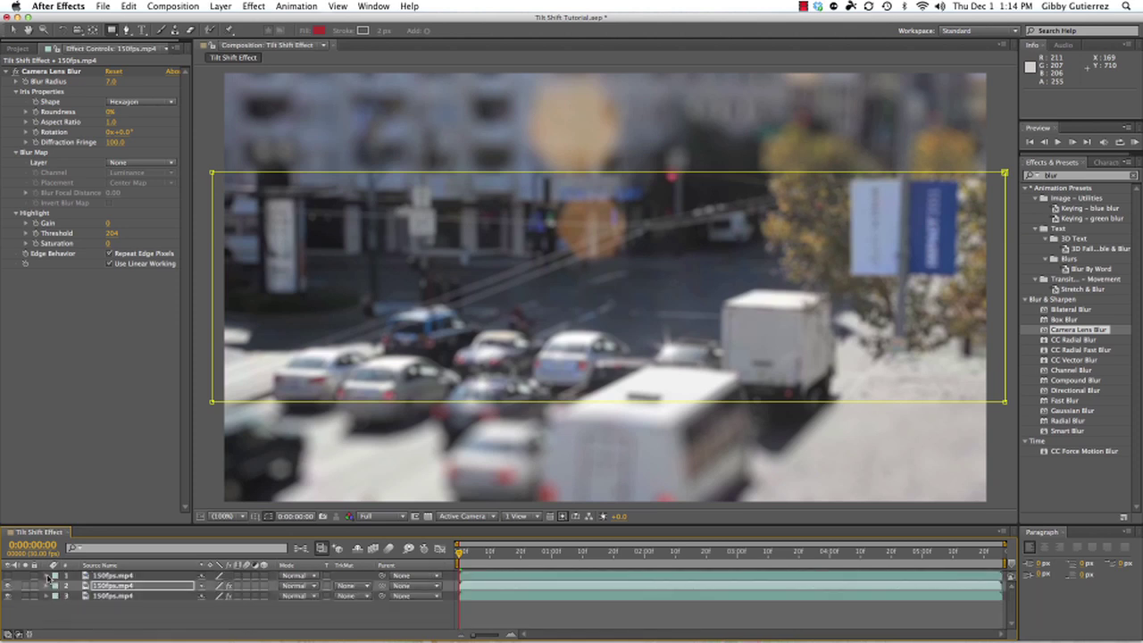
{"action": "left_click", "coordinate": [122, 617]}
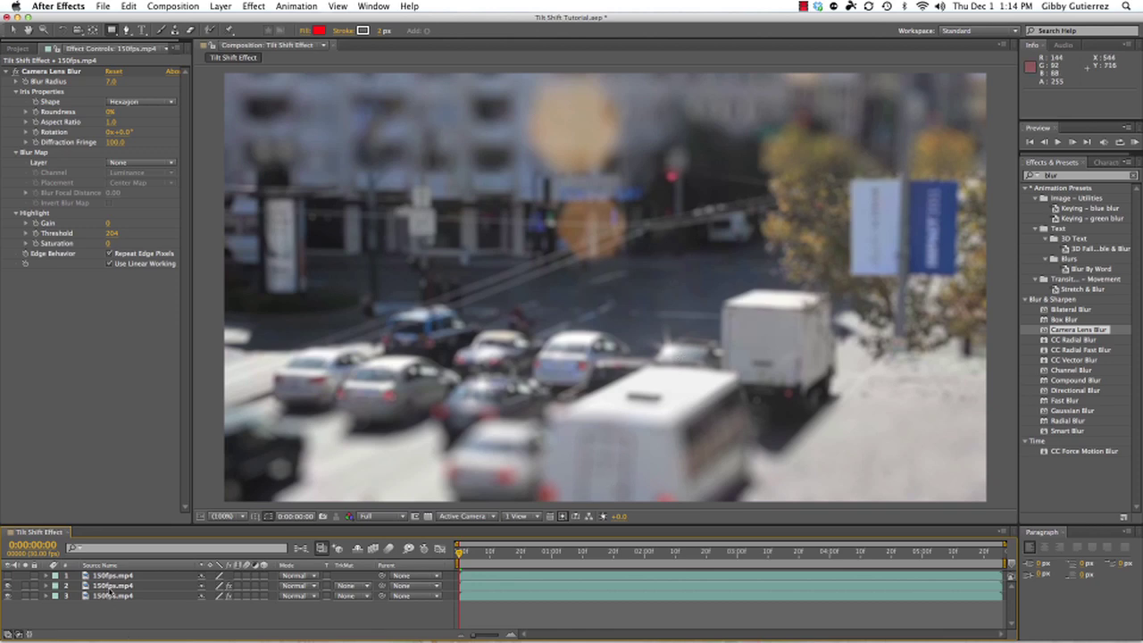
{"action": "key", "text": "super+Tab"}
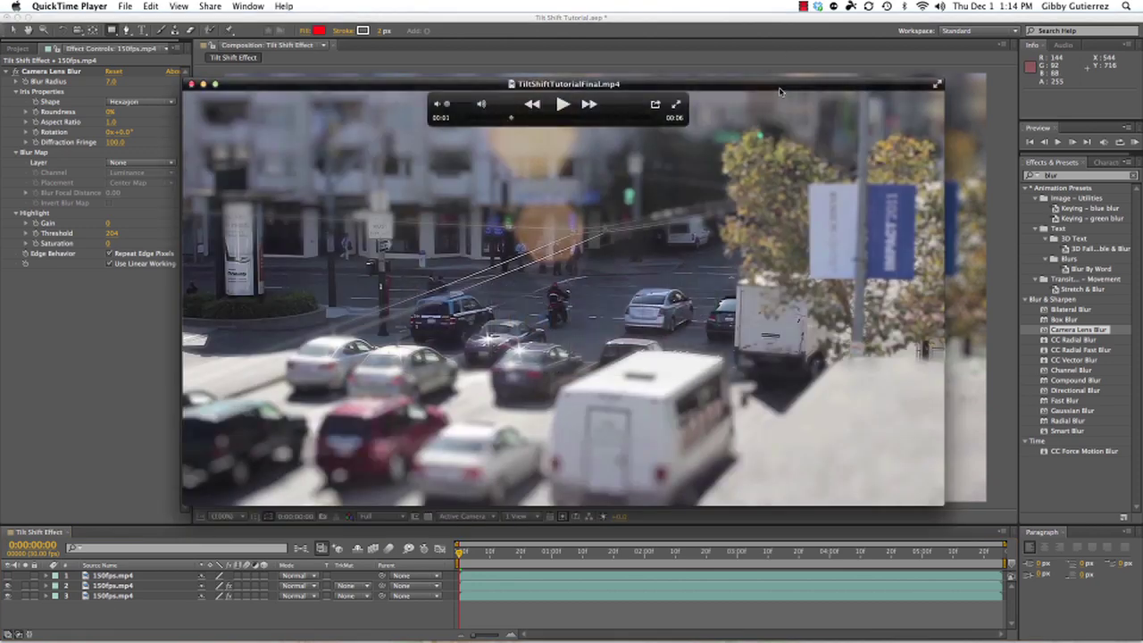
{"action": "left_click_drag", "start_coordinate": [779, 88], "coordinate": [789, 57]}
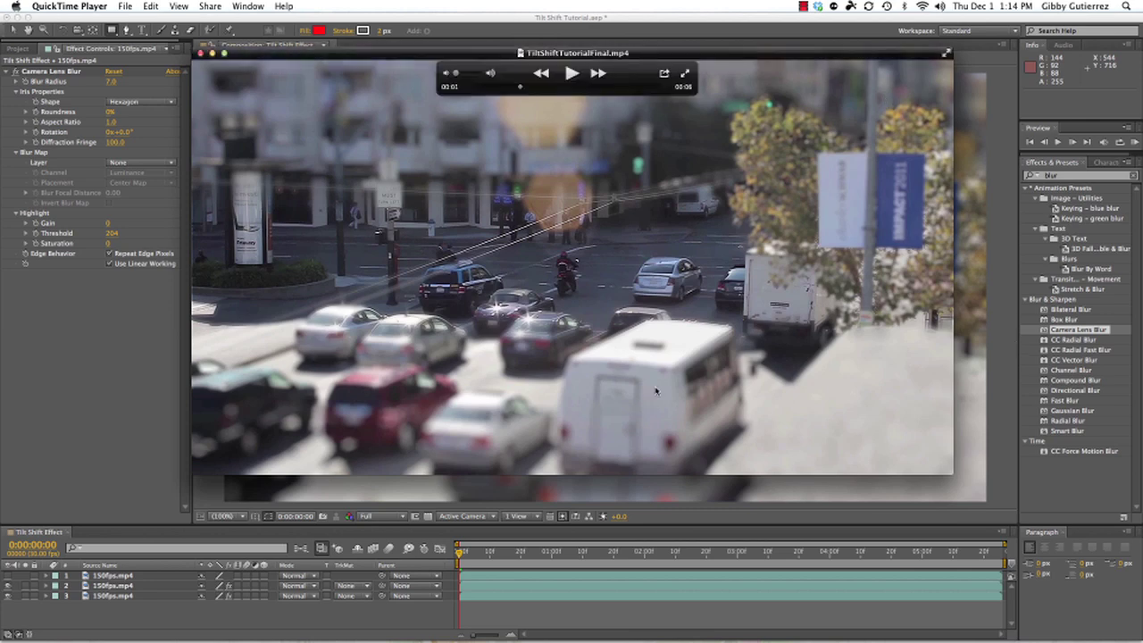
{"action": "left_click", "coordinate": [96, 390]}
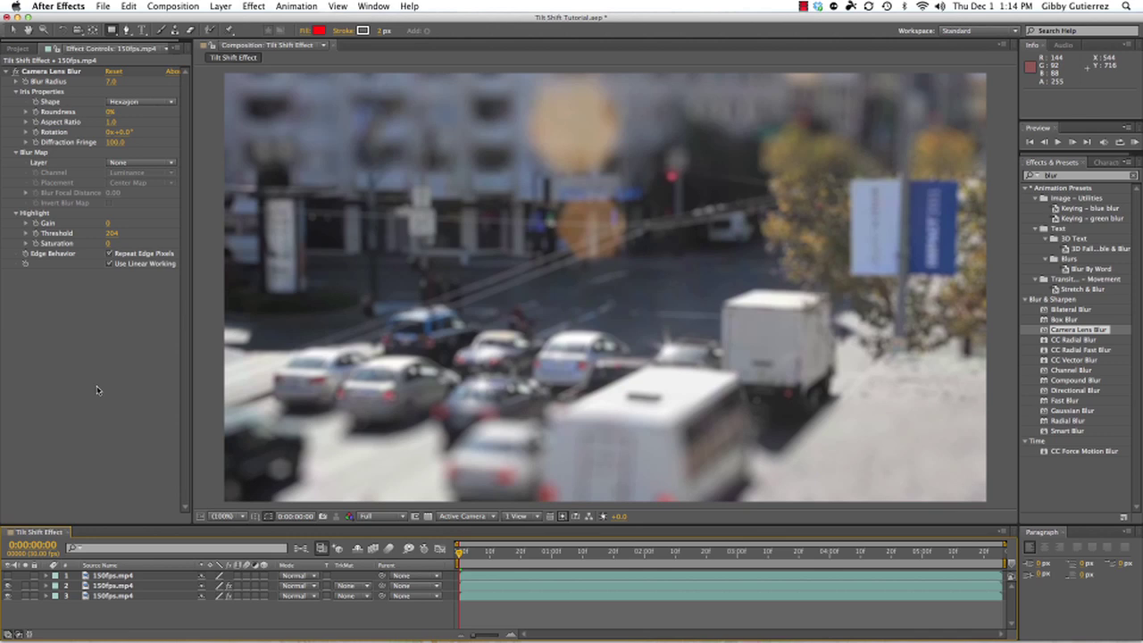
Step: Turn the sharp top footage layer's visibility back on, then switch to Finder
{"action": "left_click", "coordinate": [104, 576]}
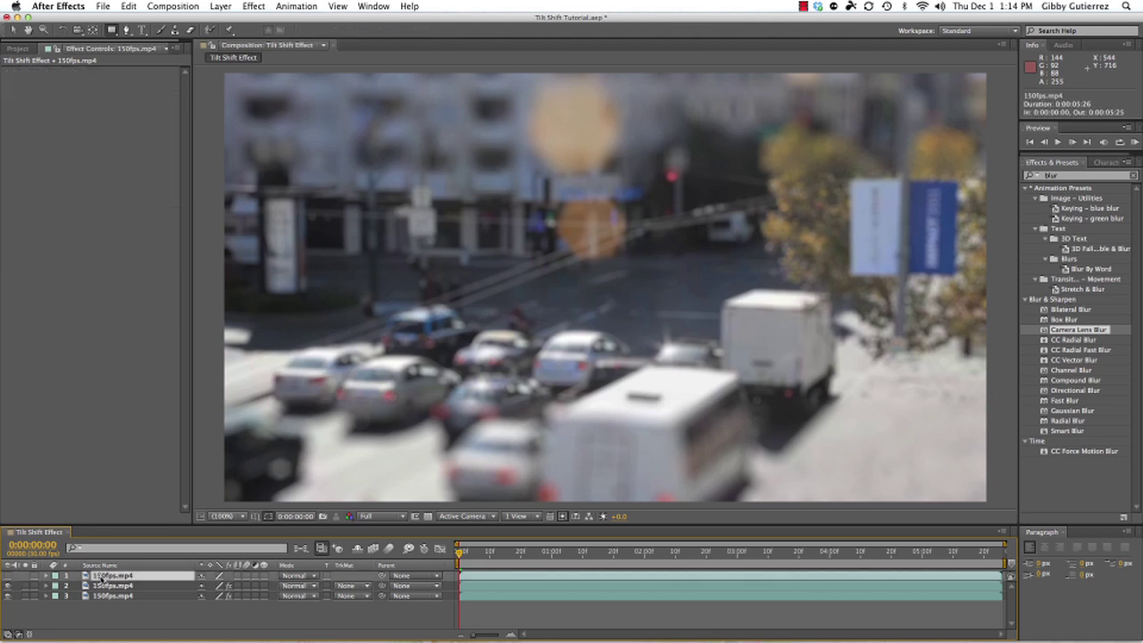
{"action": "left_click", "coordinate": [9, 576]}
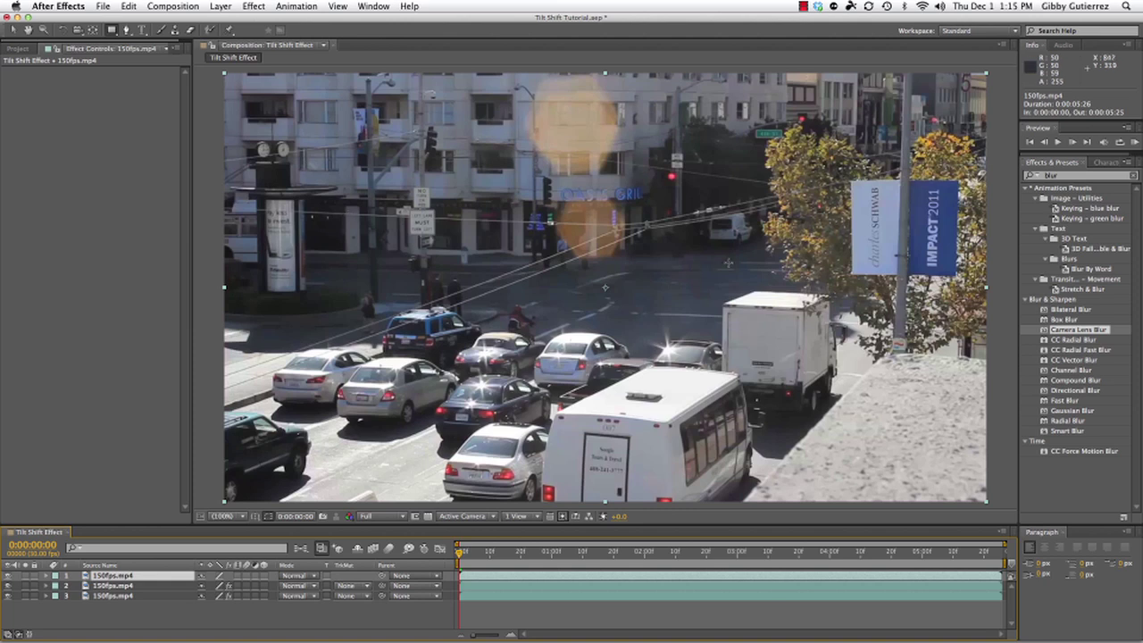
{"action": "left_click", "coordinate": [112, 30]}
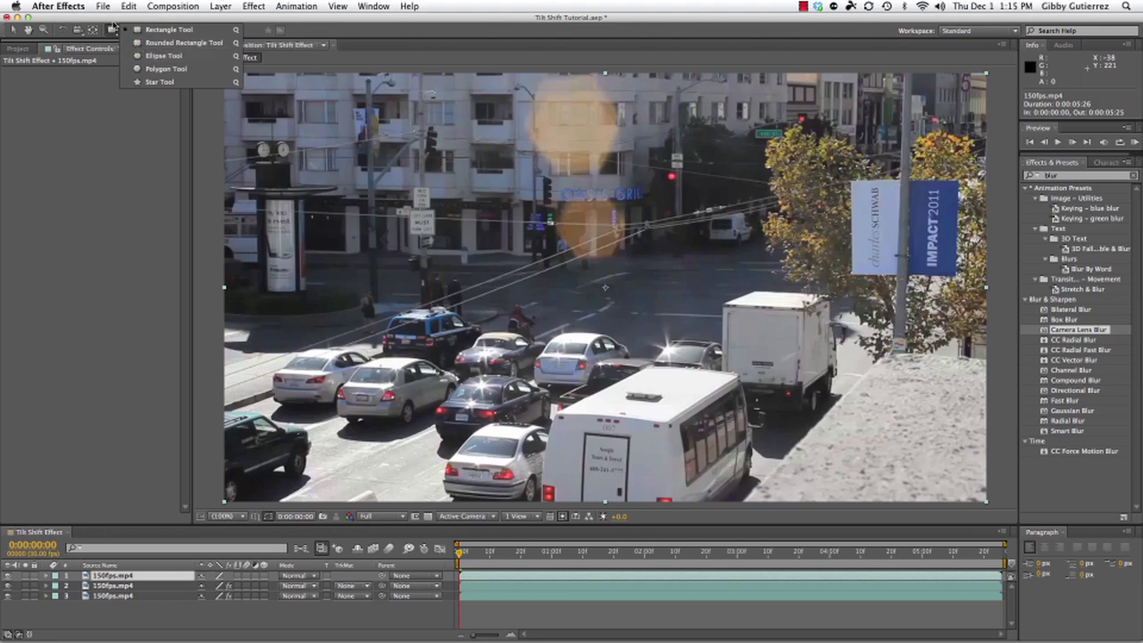
{"action": "key", "text": "super+Tab"}
{"action": "key", "text": "super+Tab"}
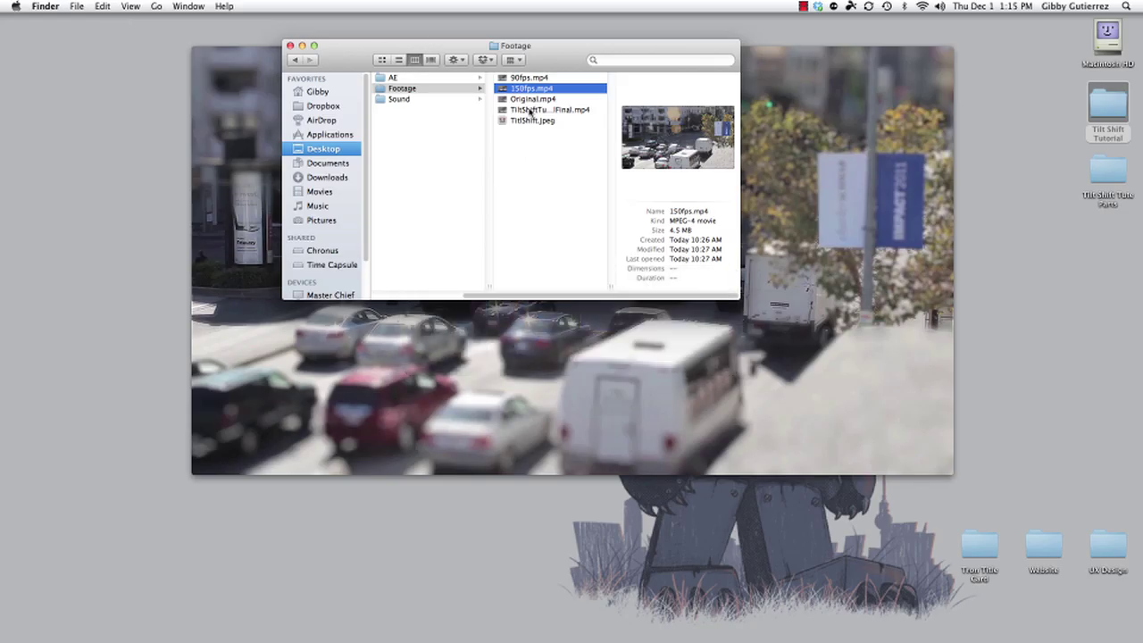
Step: Quick Look the TiltShift.jpeg reference photo in the Footage folder
{"action": "left_click", "coordinate": [530, 121]}
{"action": "key", "text": "space"}
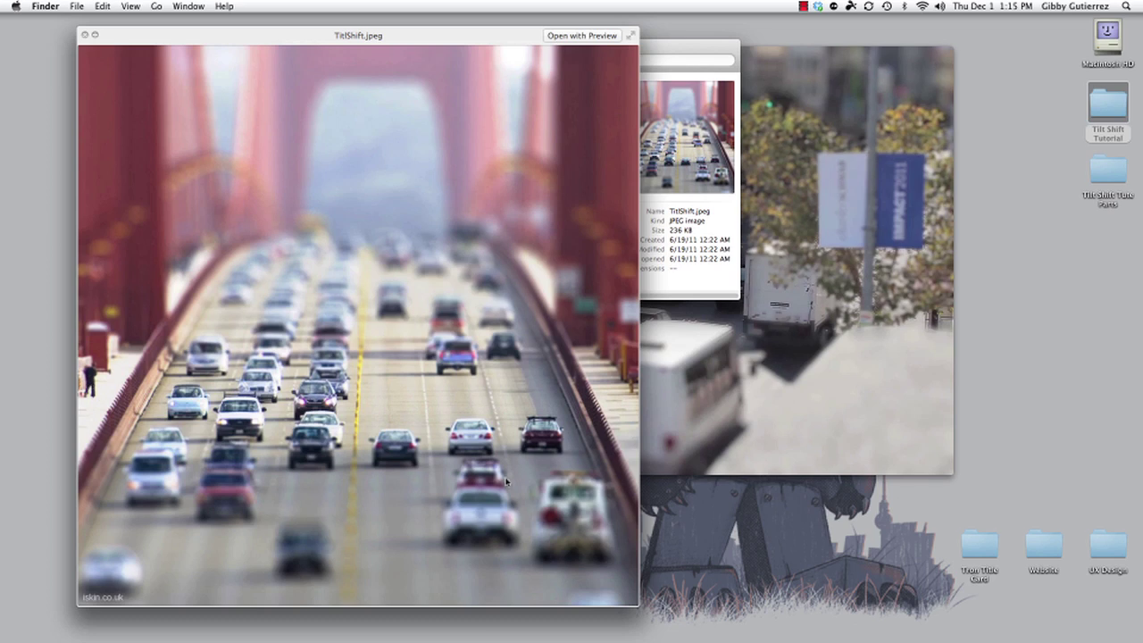
{"action": "key", "text": "super+Tab"}
{"action": "key", "text": "super+Tab"}
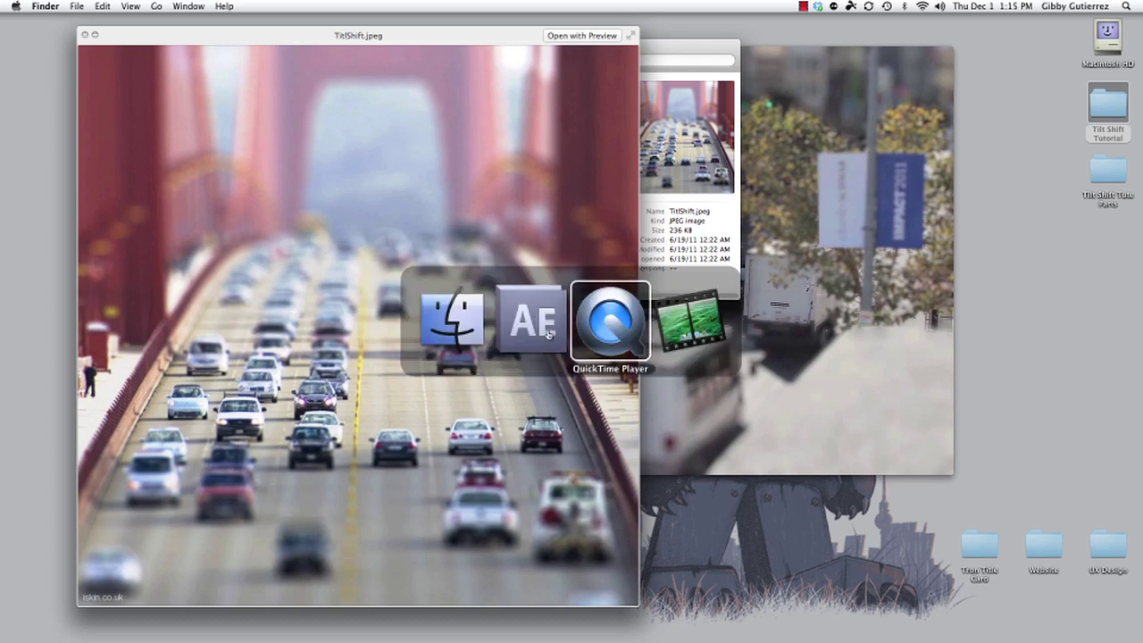
Step: Draw a wide elliptical mask across the middle road band on the top 150fps.mp4 layer
{"action": "left_click", "coordinate": [548, 334]}
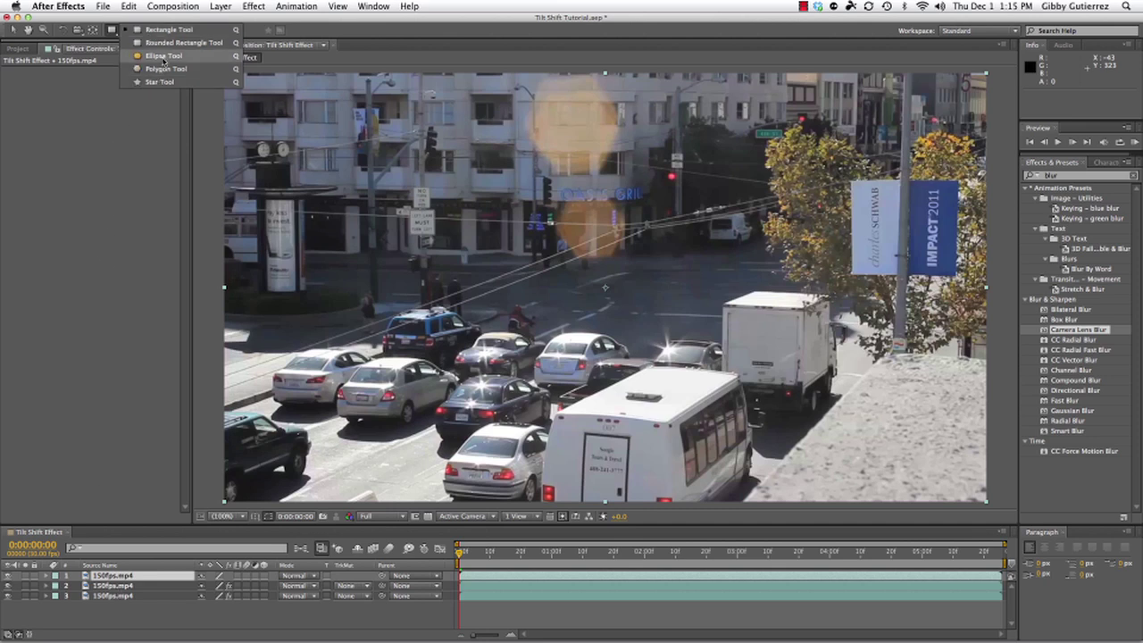
{"action": "left_click", "coordinate": [163, 61]}
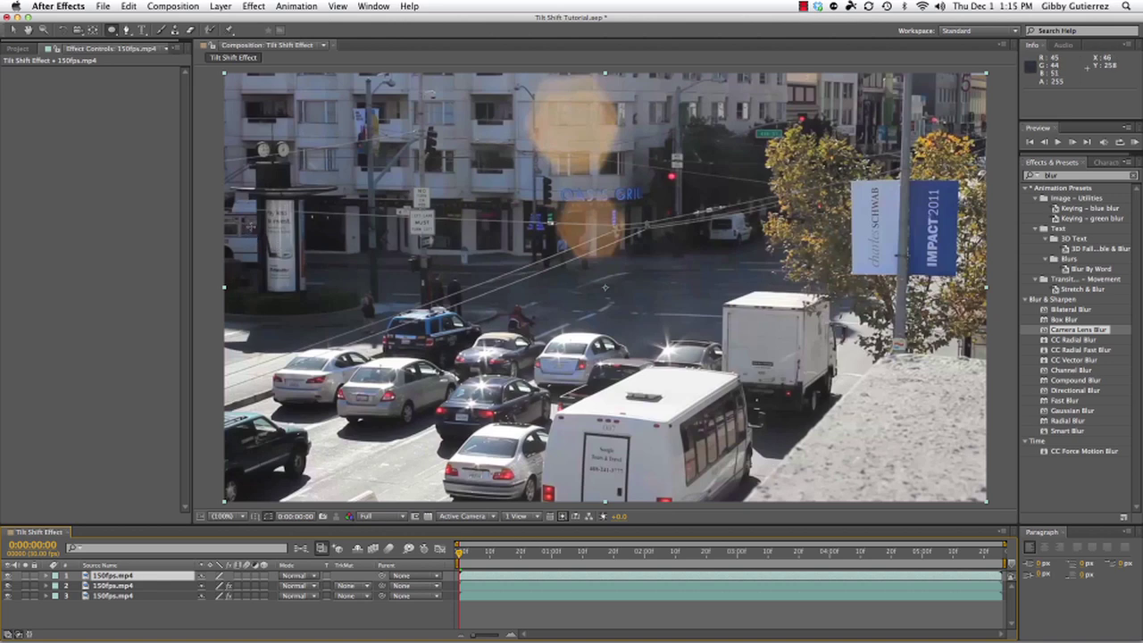
{"action": "mouse_move", "coordinate": [250, 225]}
{"action": "left_mouse_down"}
{"action": "mouse_move", "coordinate": [375, 284]}
{"action": "mouse_move", "coordinate": [859, 287]}
{"action": "mouse_move", "coordinate": [954, 354]}
{"action": "left_mouse_up"}
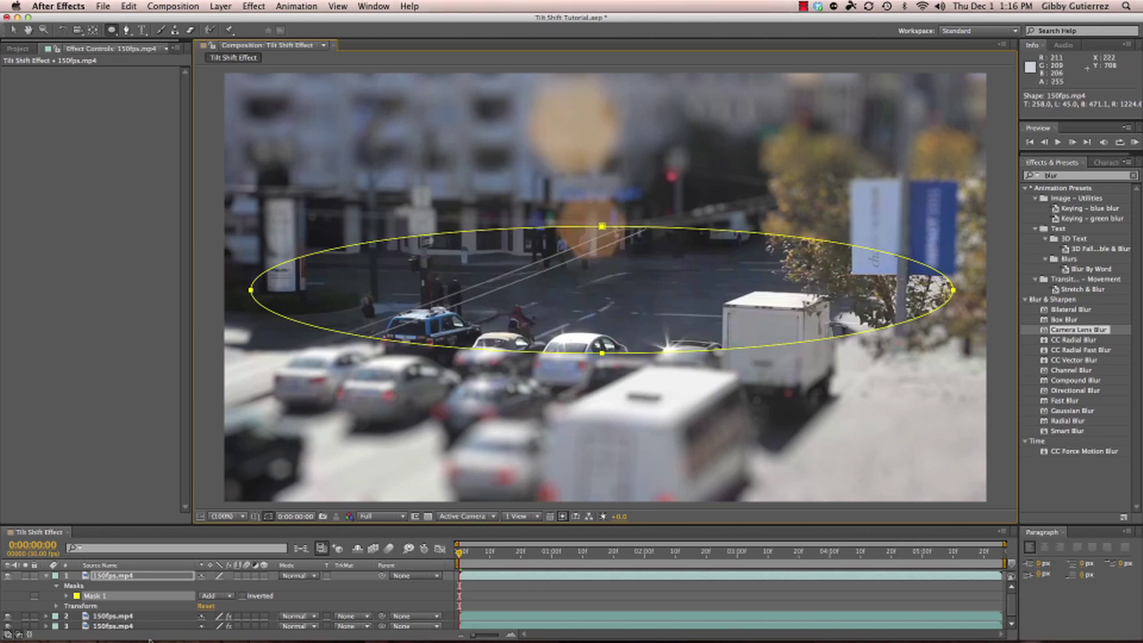
{"action": "left_click", "coordinate": [48, 575]}
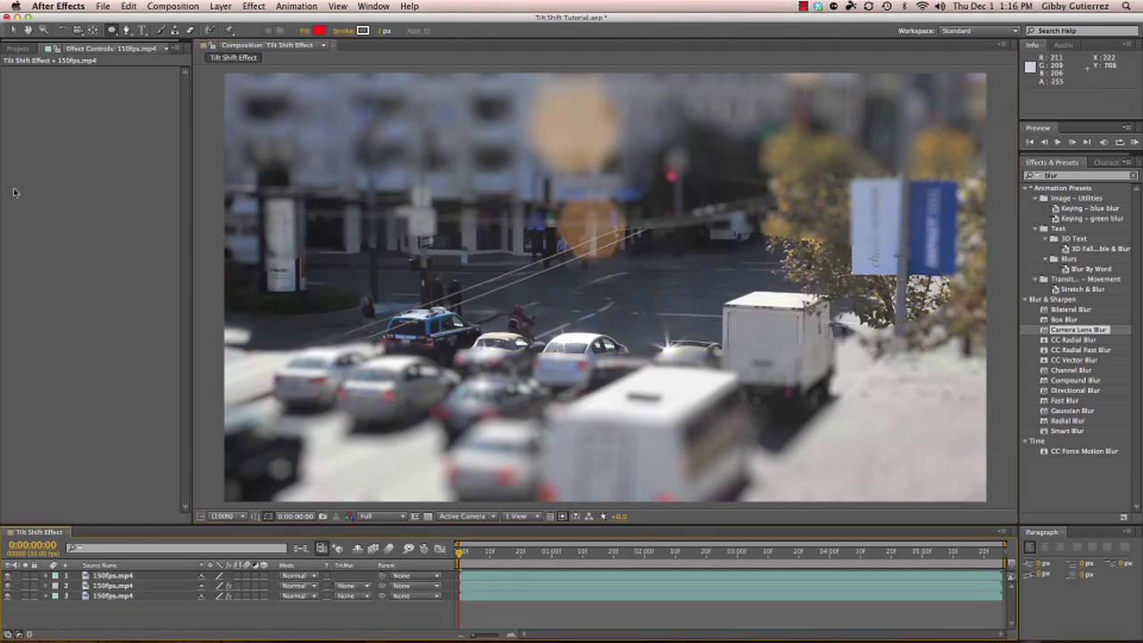
{"action": "left_click", "coordinate": [12, 29]}
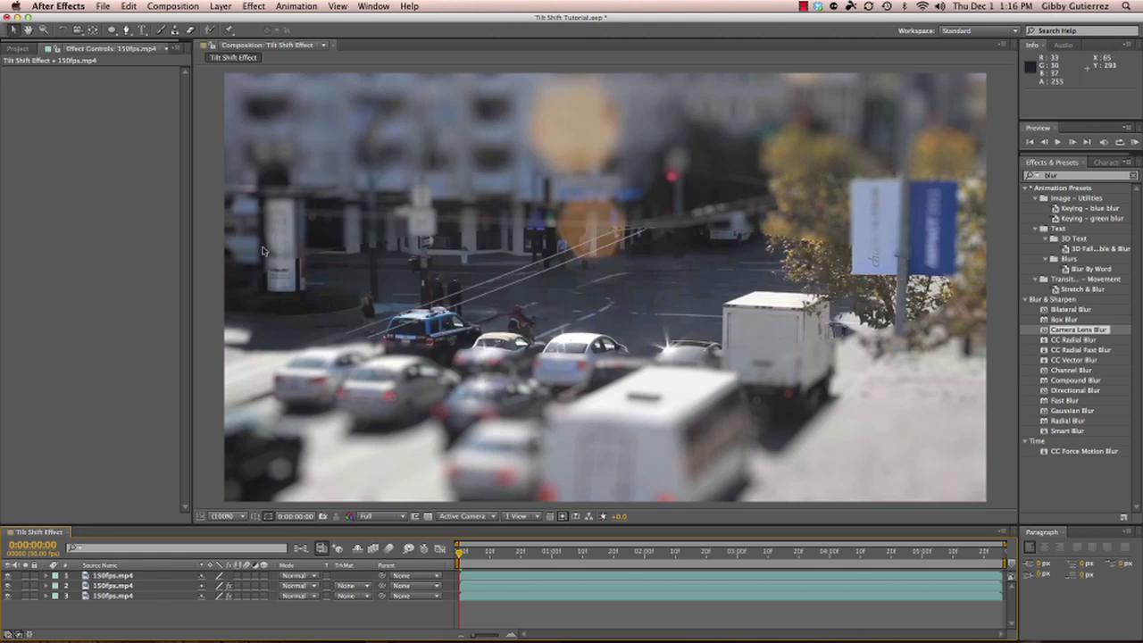
Step: Reveal the top layer's Mask 1 feather and scrub it to about 12 pixels
{"action": "left_click", "coordinate": [108, 577]}
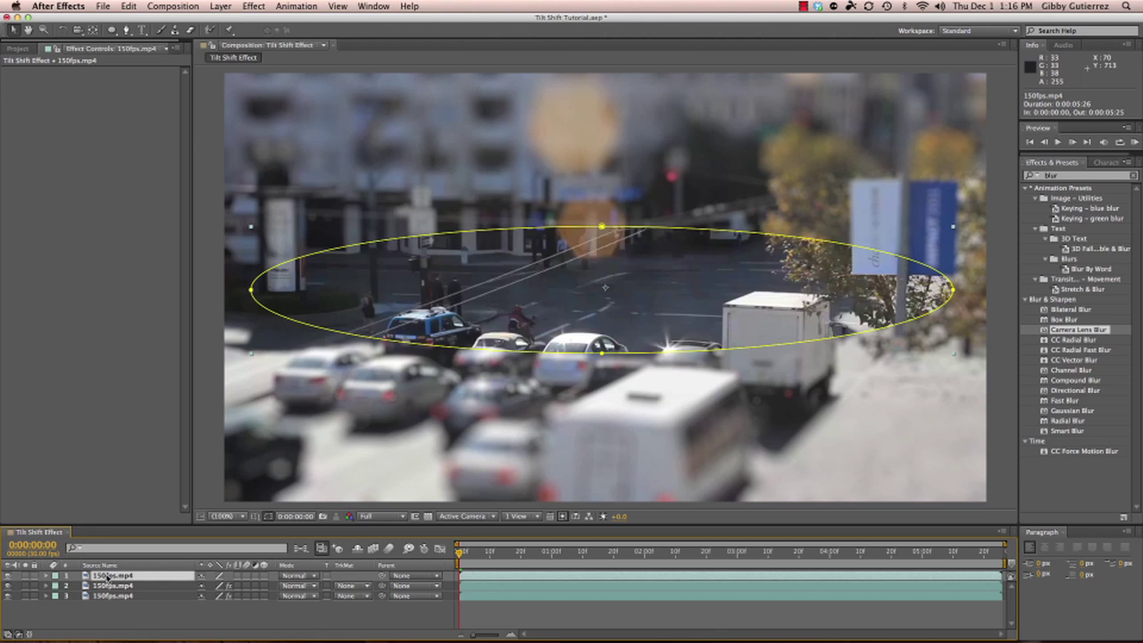
{"action": "key", "text": "m"}
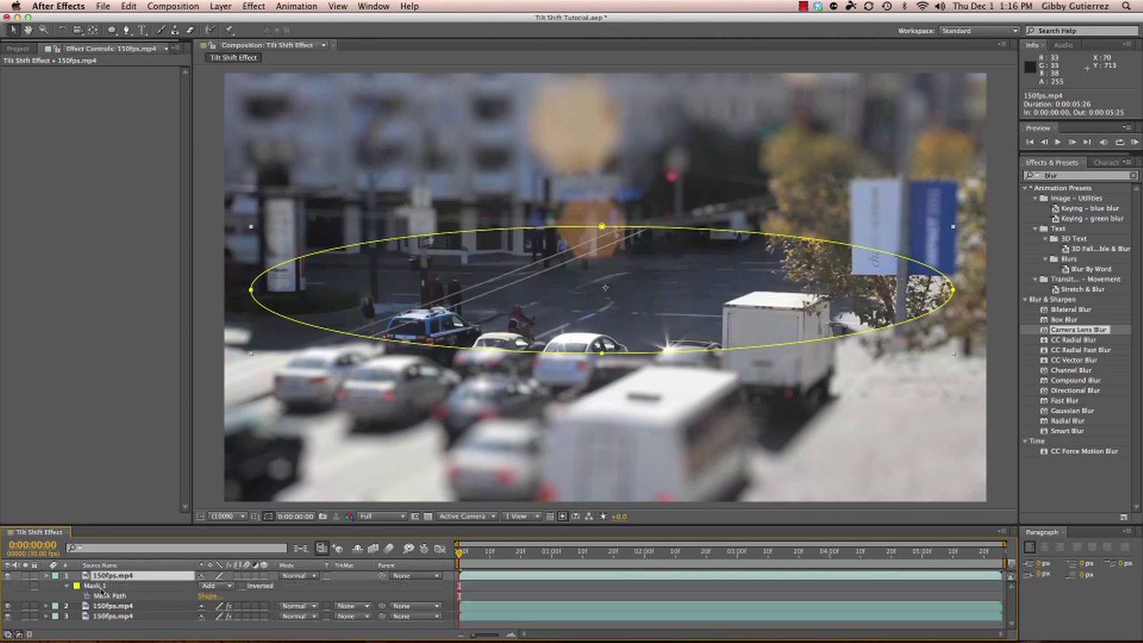
{"action": "left_click", "coordinate": [100, 586]}
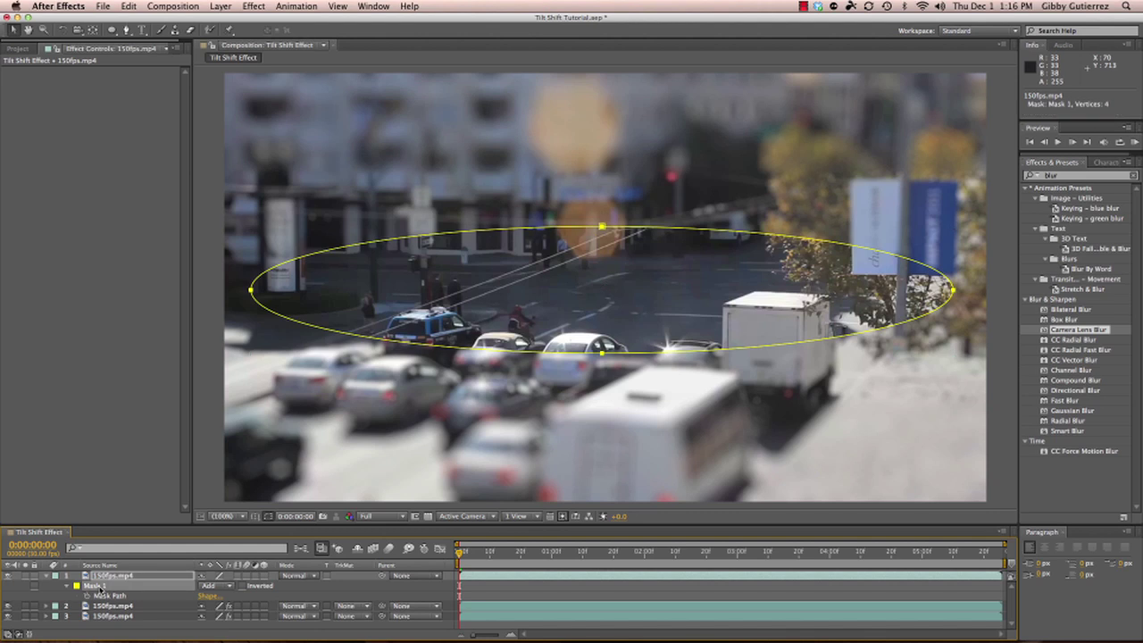
{"action": "key", "text": "f"}
{"action": "left_click_drag", "start_coordinate": [218, 596], "coordinate": [232, 604]}
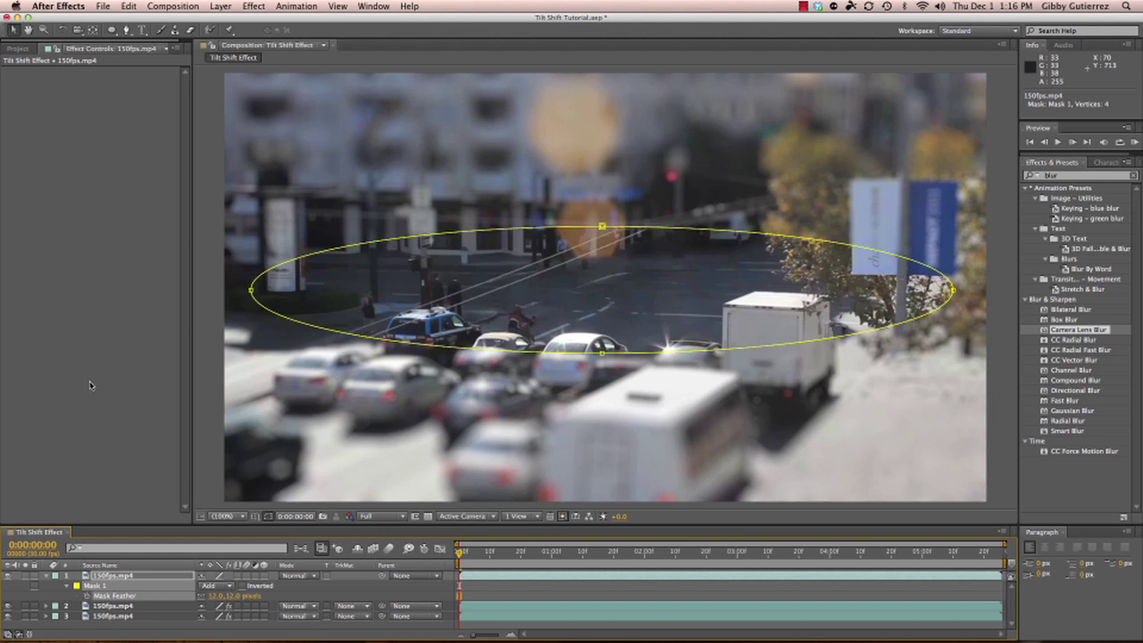
{"action": "left_click", "coordinate": [162, 628]}
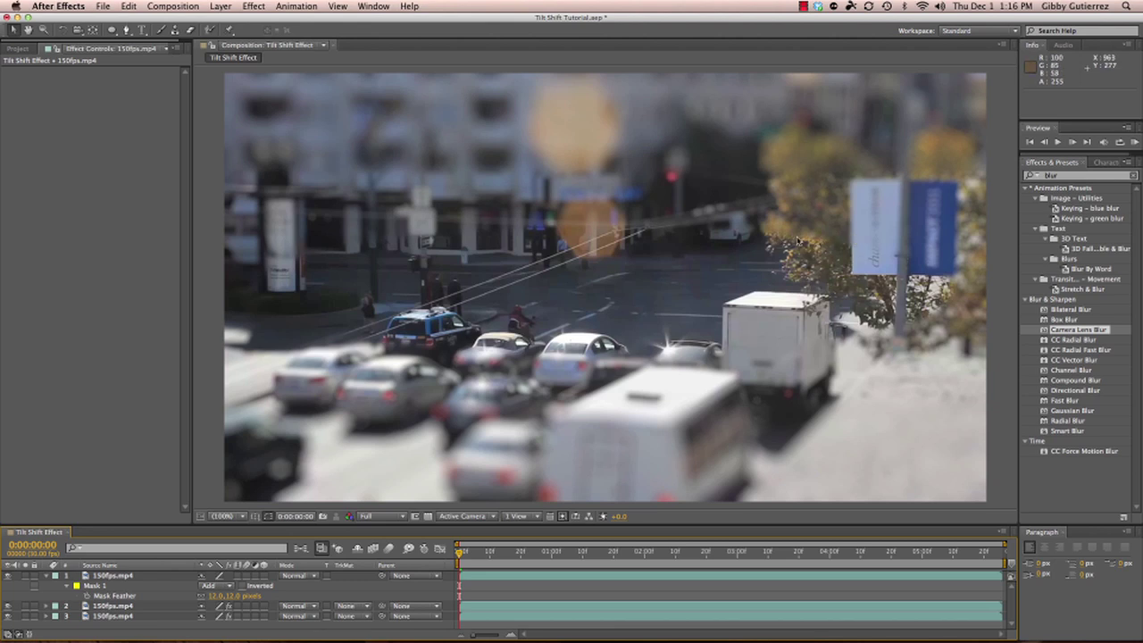
Step: Refine the mask feather to 20 pixels, checking the blend with the outline hidden
{"action": "left_click", "coordinate": [233, 600]}
{"action": "mouse_move", "coordinate": [246, 625]}
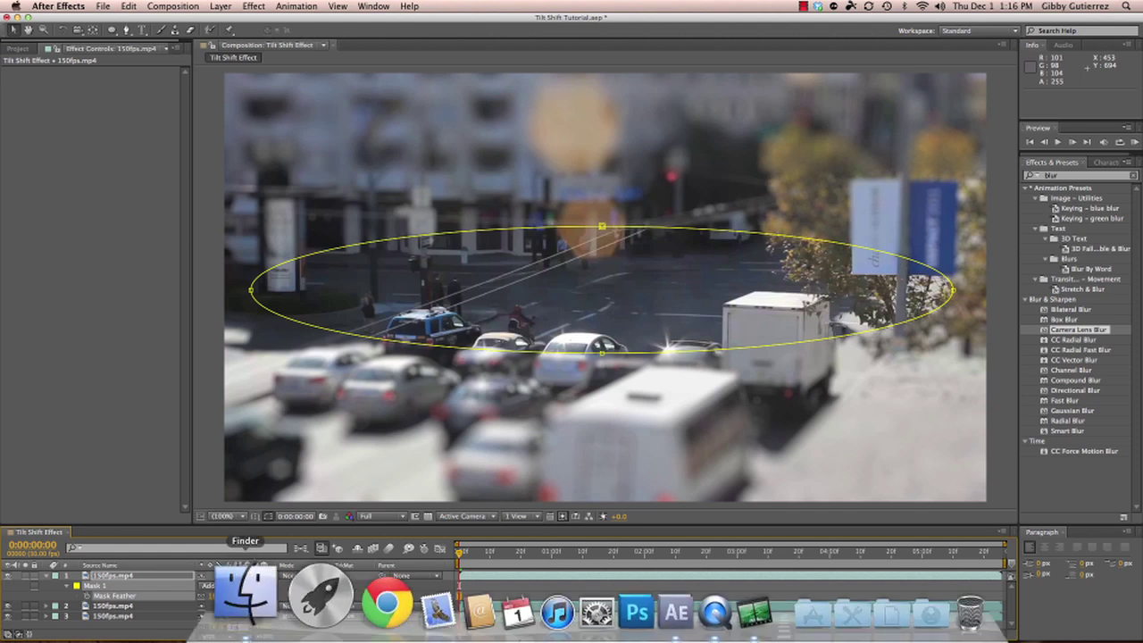
{"action": "type", "text": "17 pixels"}
{"action": "key", "text": "Return"}
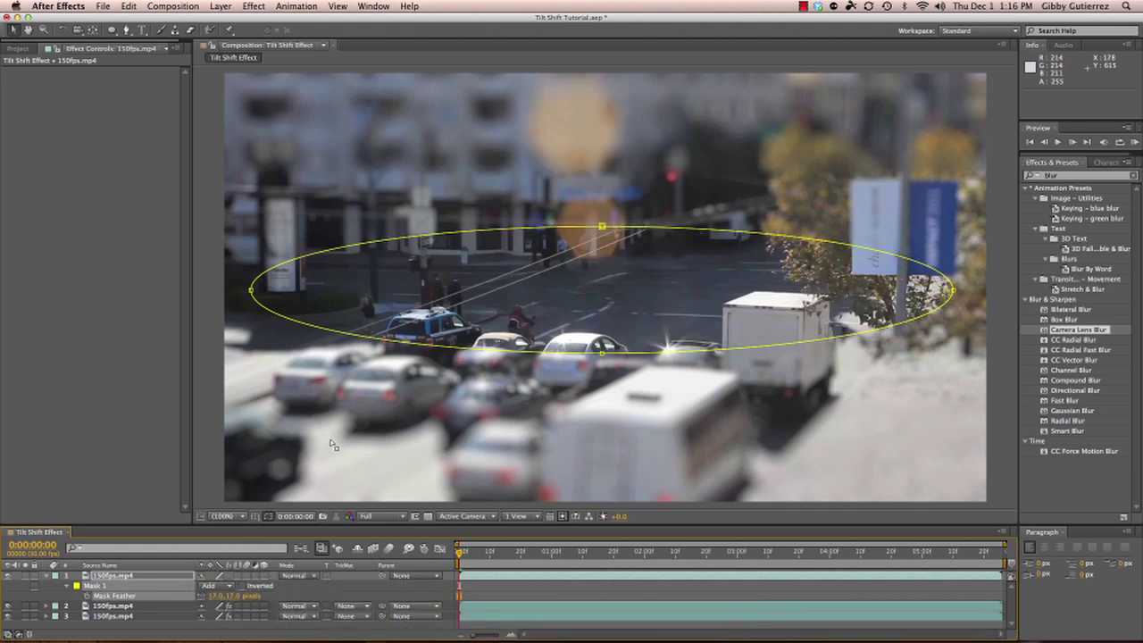
{"action": "left_click", "coordinate": [205, 383]}
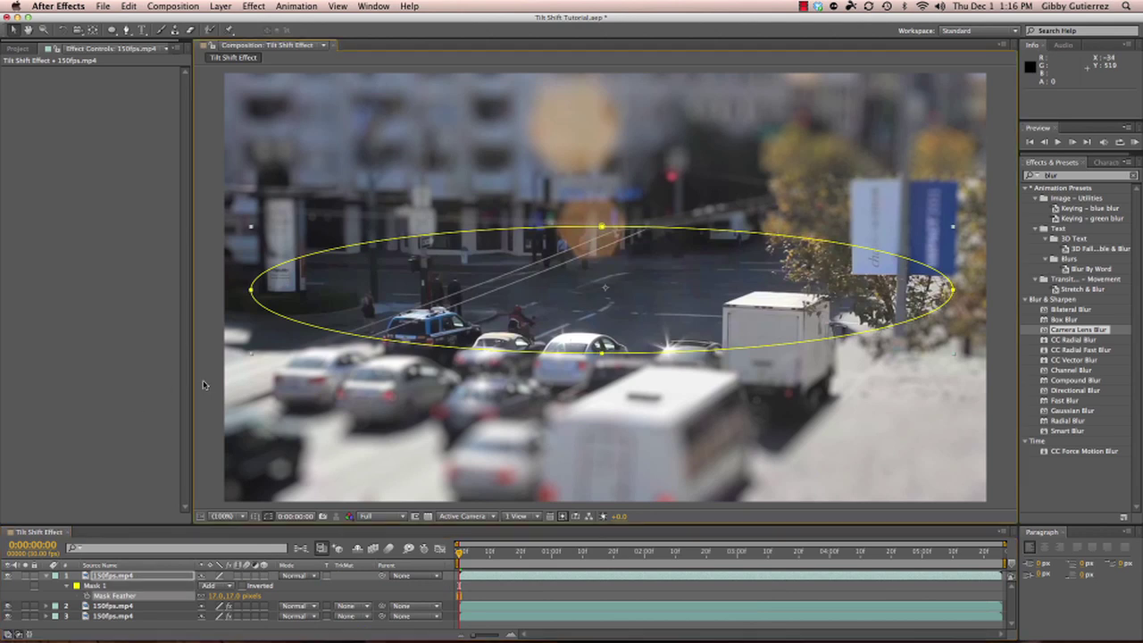
{"action": "left_click", "coordinate": [140, 630]}
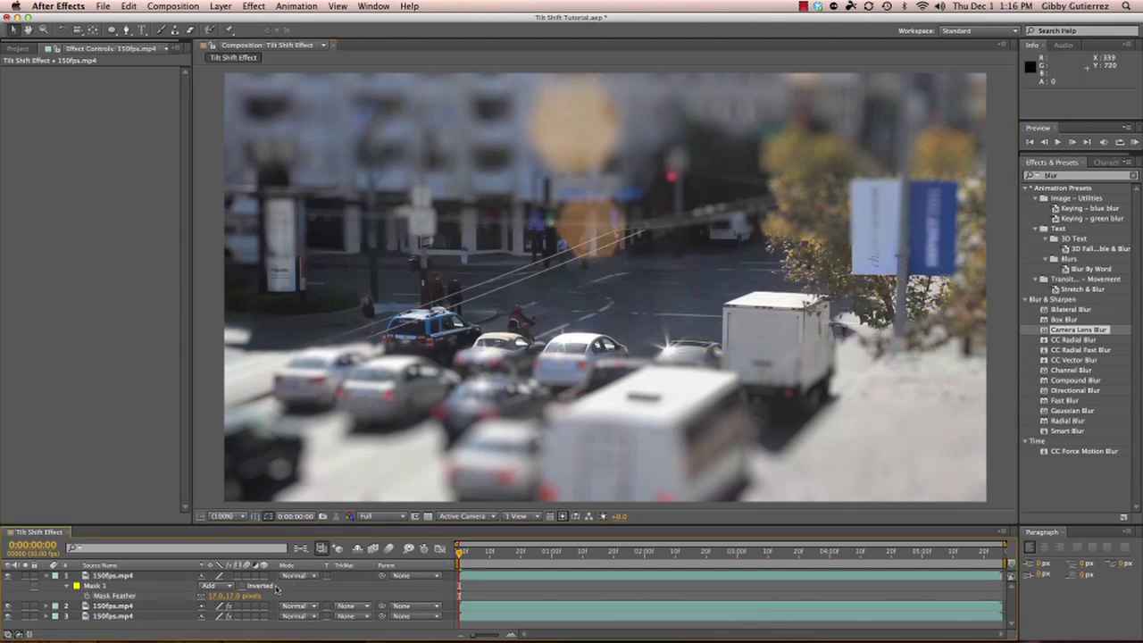
{"action": "left_click_drag", "start_coordinate": [236, 596], "coordinate": [250, 596]}
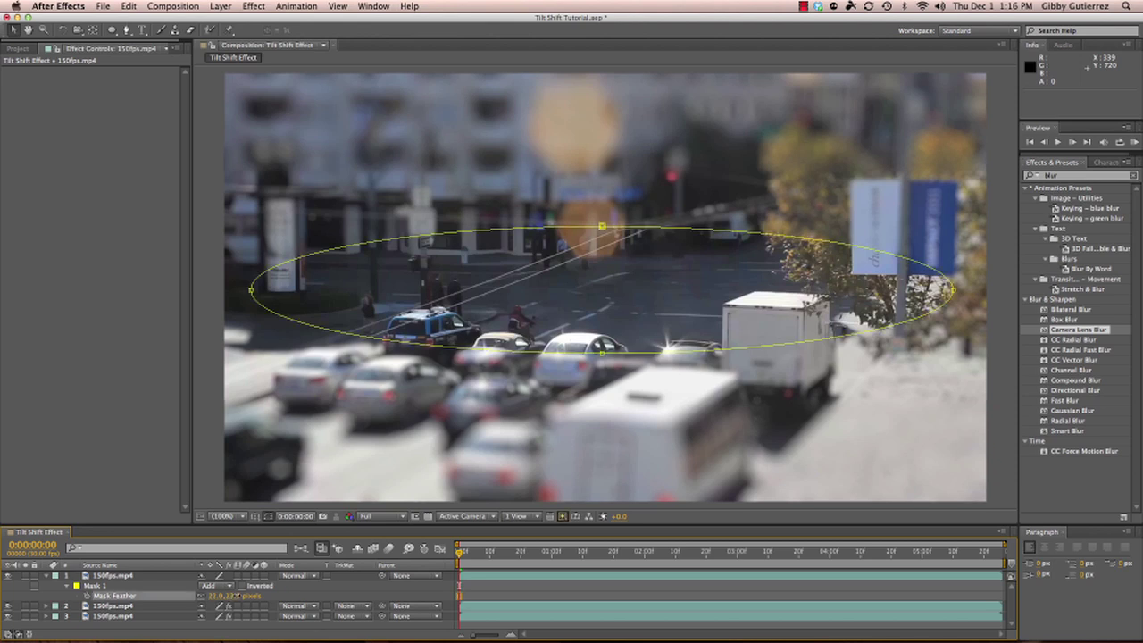
{"action": "left_click", "coordinate": [230, 630]}
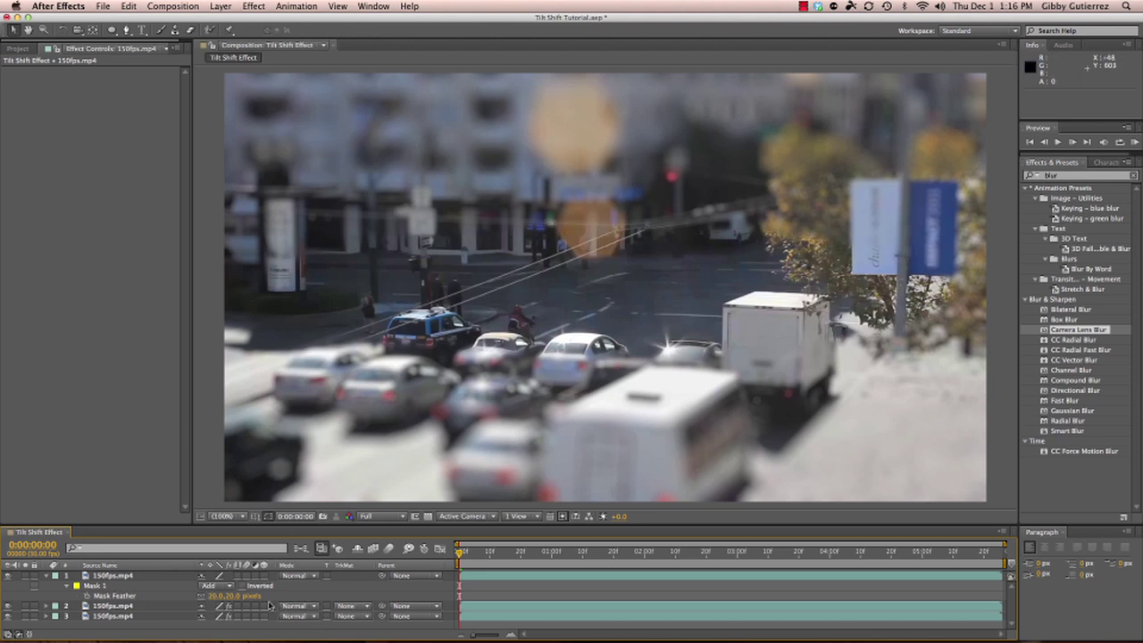
{"action": "left_click", "coordinate": [47, 576]}
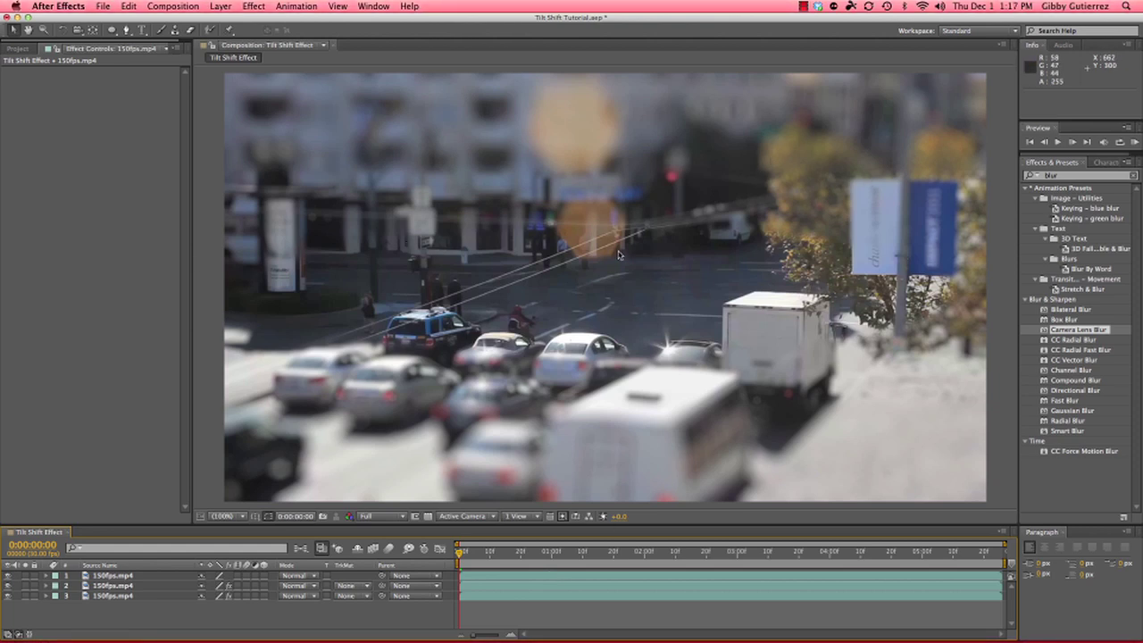
Step: RAM-preview all 176 frames of the Tilt Shift Effect composition in realtime
{"action": "key", "text": "KP_0"}
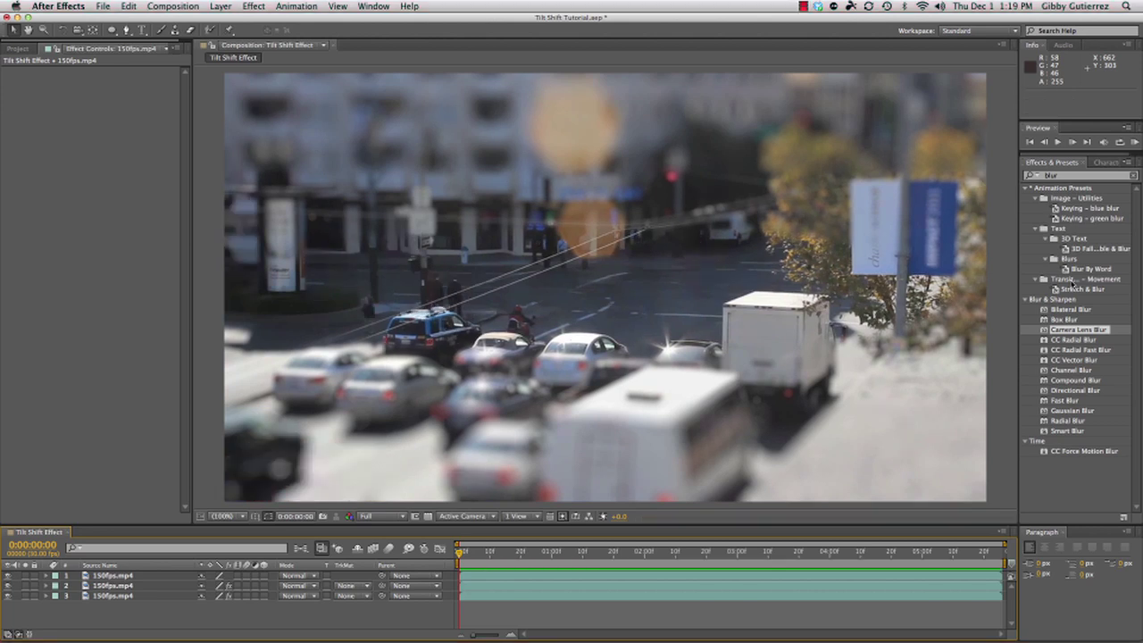
{"action": "key", "text": "KP_0"}
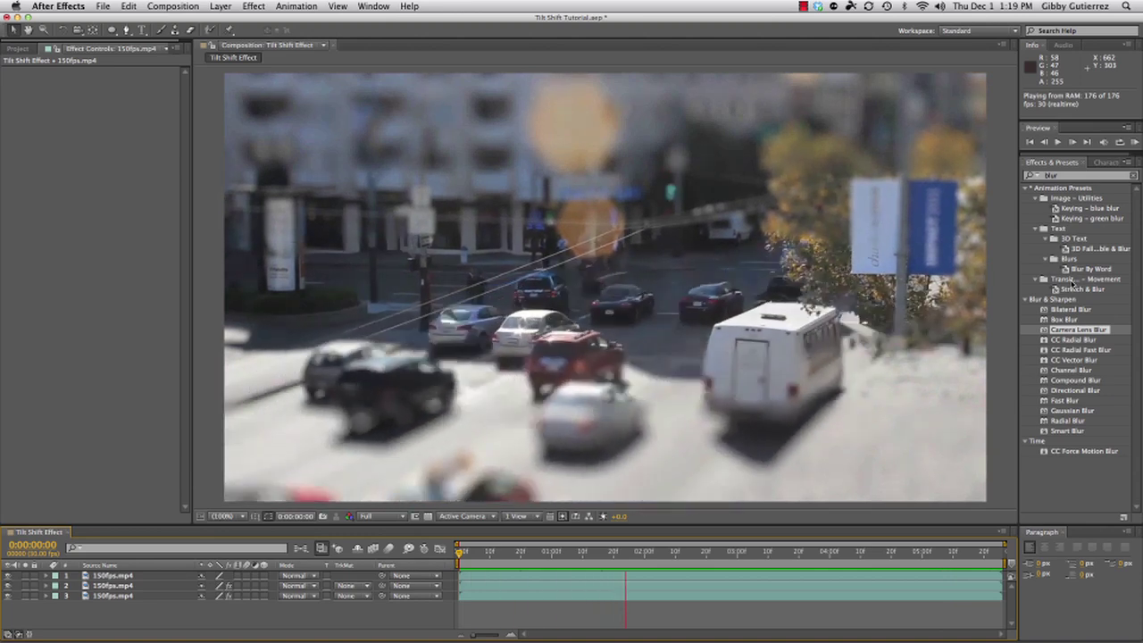
{"action": "key", "text": "super+Tab"}
{"action": "key", "text": "super+Tab"}
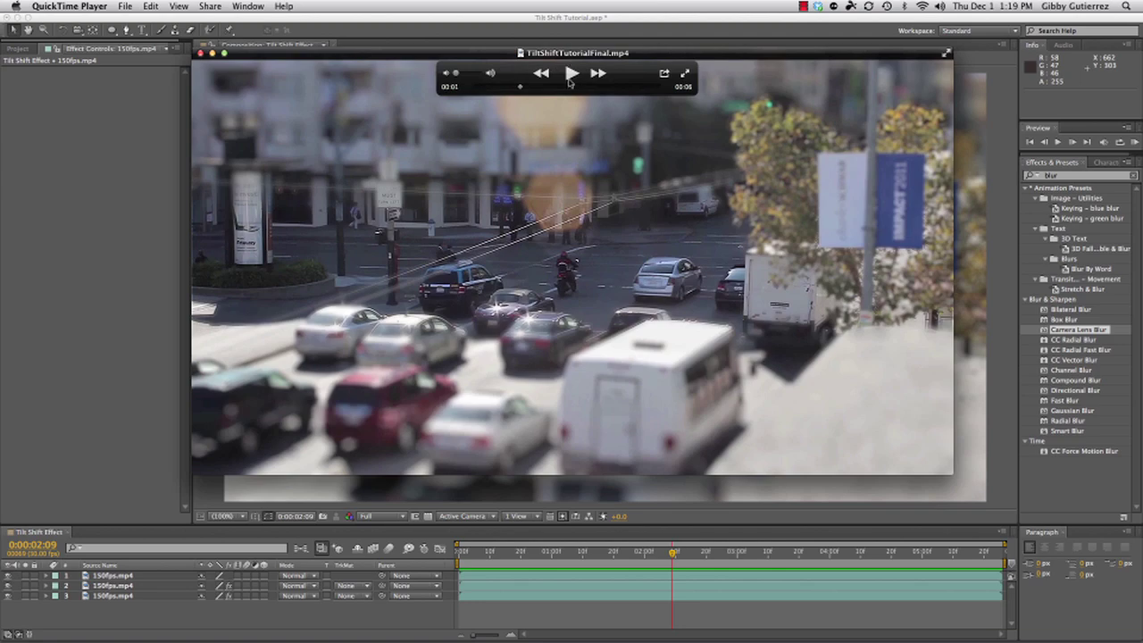
Step: Watch TiltShiftTutorialFinal.mp4 to about 00:04 in QuickTime Player, then return to After Effects
{"action": "left_click", "coordinate": [571, 75]}
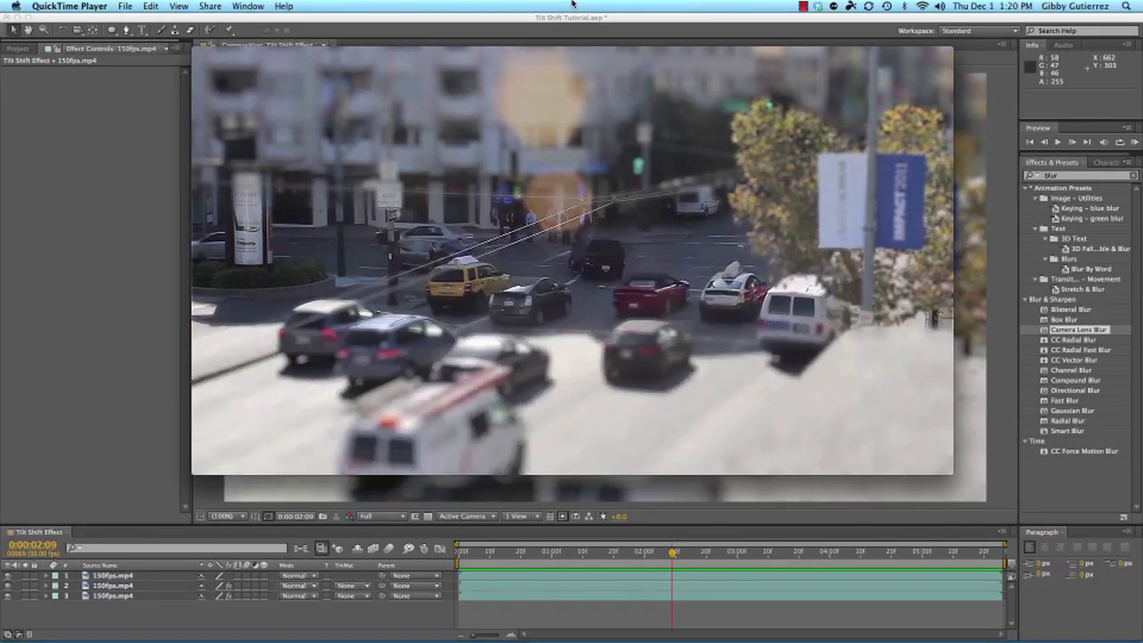
{"action": "mouse_move", "coordinate": [630, 247]}
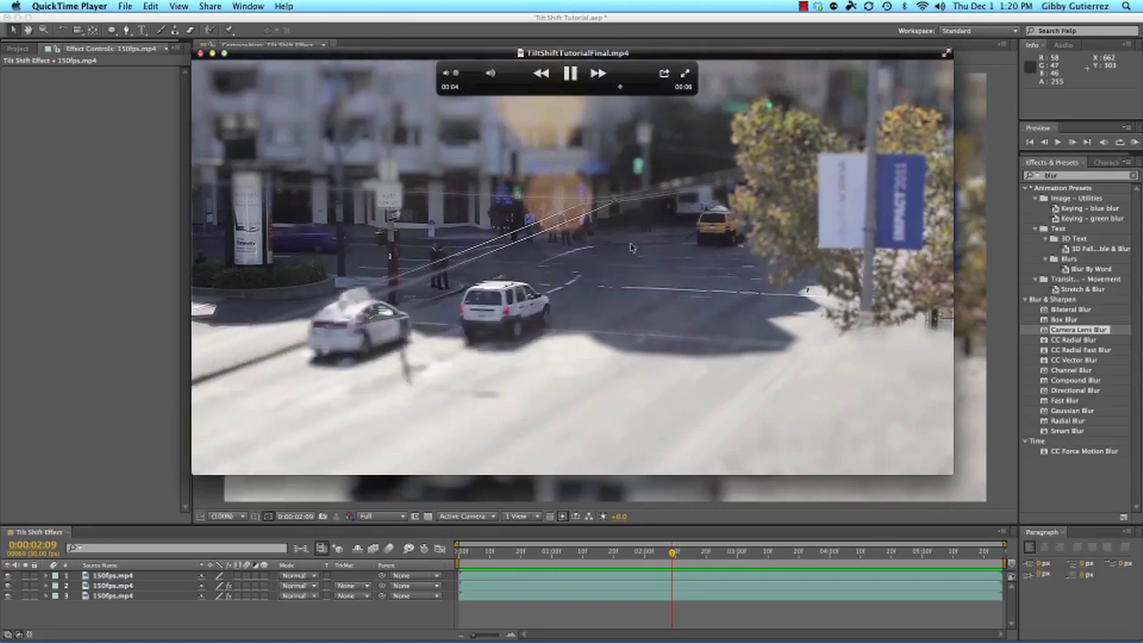
{"action": "left_click", "coordinate": [64, 145]}
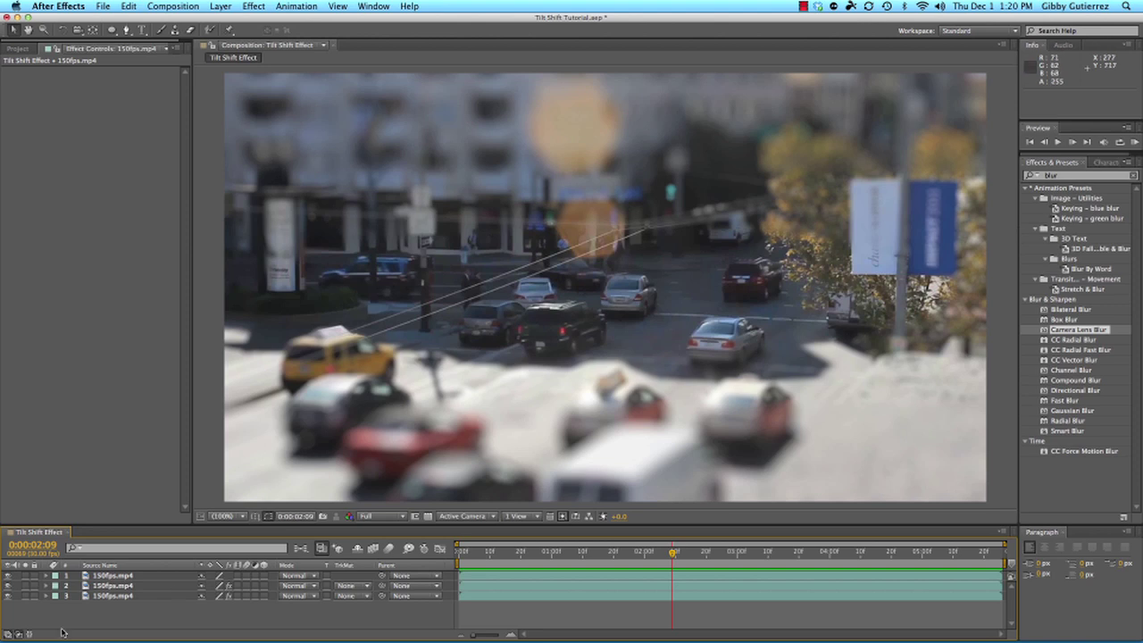
Step: Search Effects & Presets for 'sharpen' and apply Sharpen to the top 150fps.mp4 layer
{"action": "left_click", "coordinate": [101, 576]}
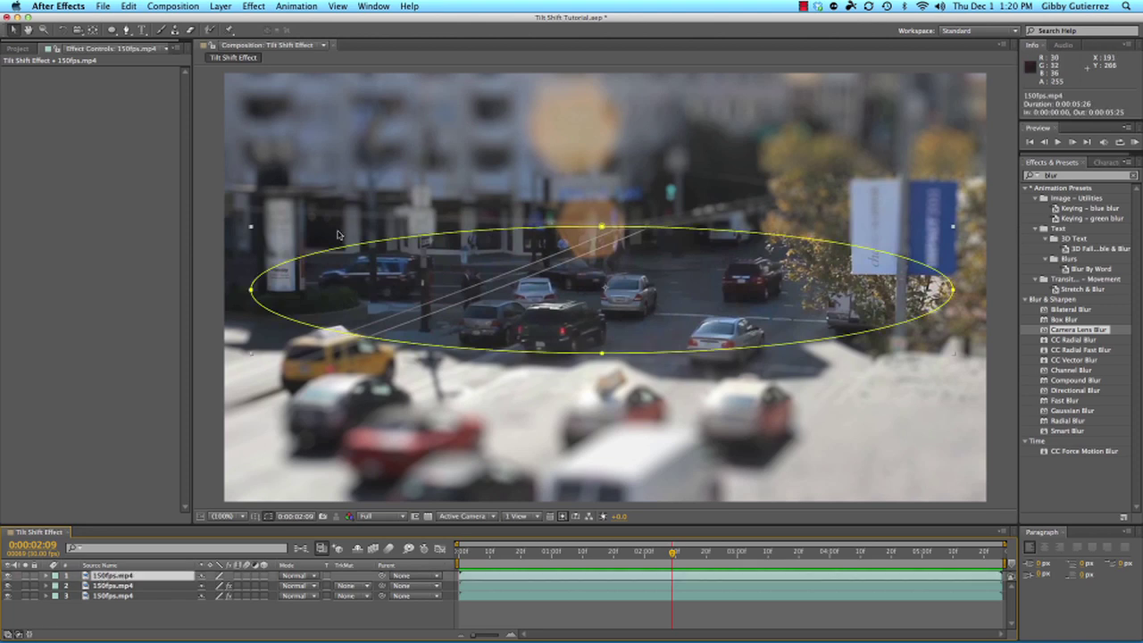
{"action": "left_click", "coordinate": [54, 334]}
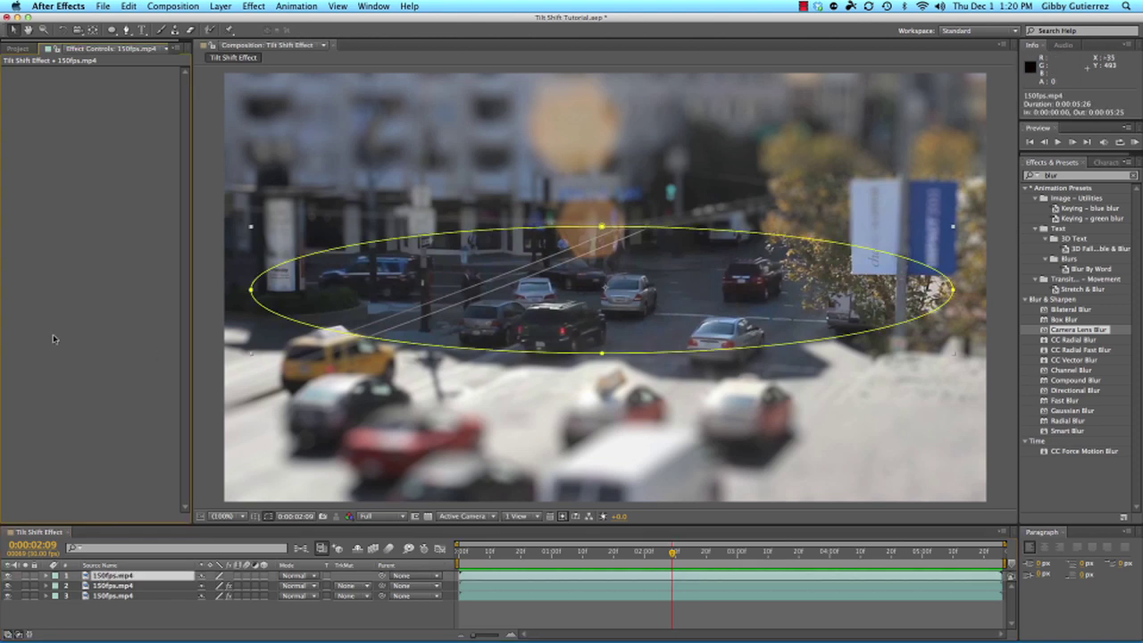
{"action": "left_click", "coordinate": [182, 625]}
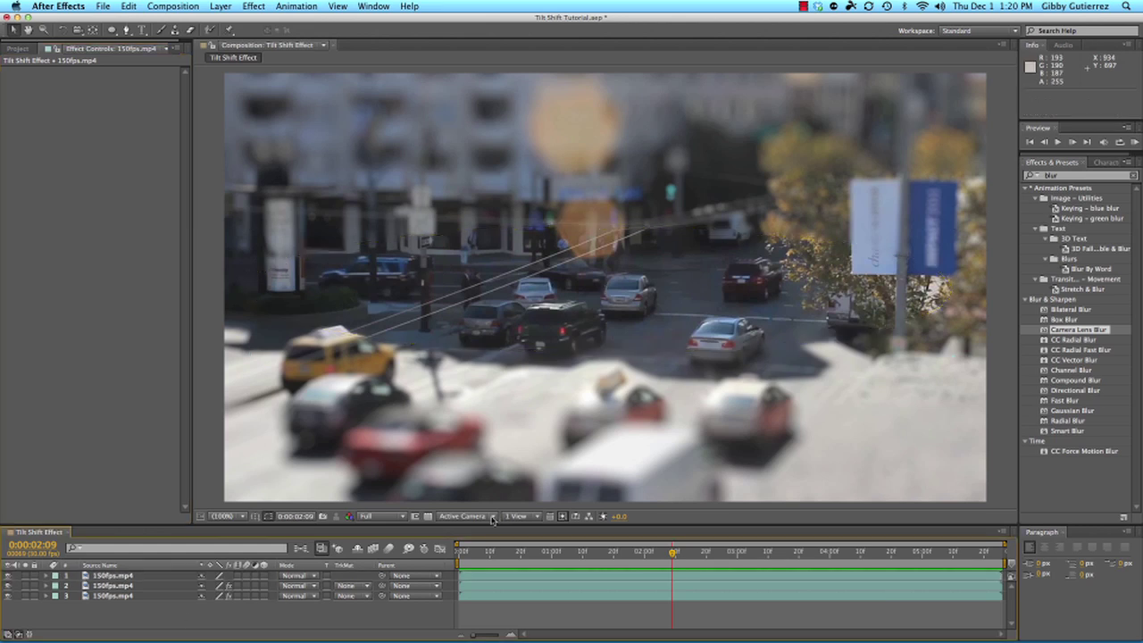
{"action": "left_click", "coordinate": [1061, 176]}
{"action": "double_click", "coordinate": [1061, 177]}
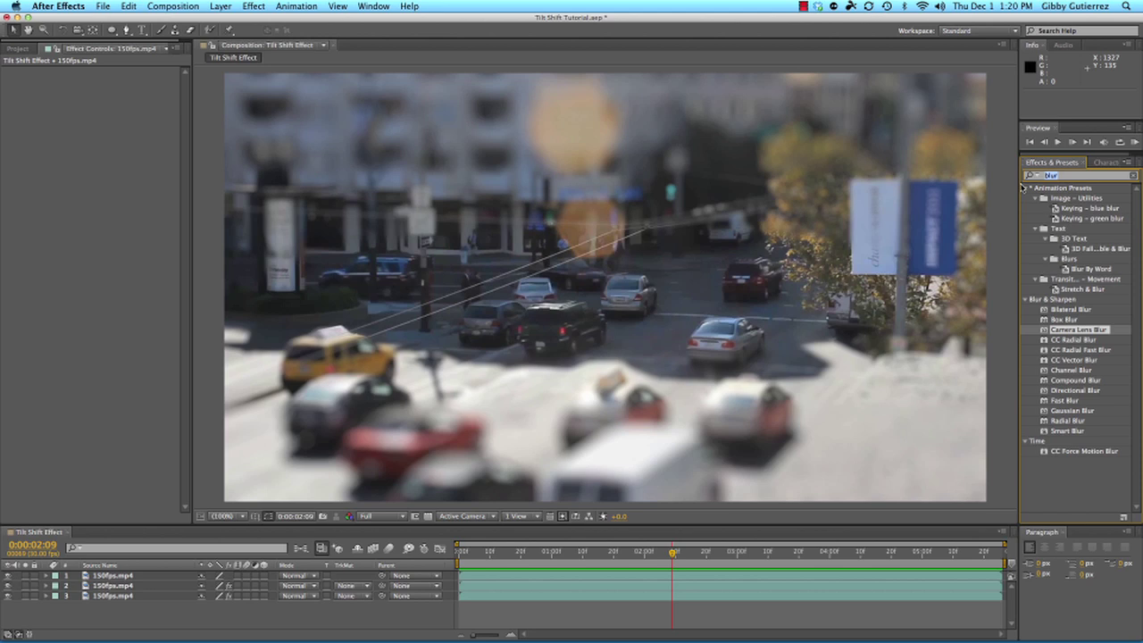
{"action": "type", "text": "sharpen"}
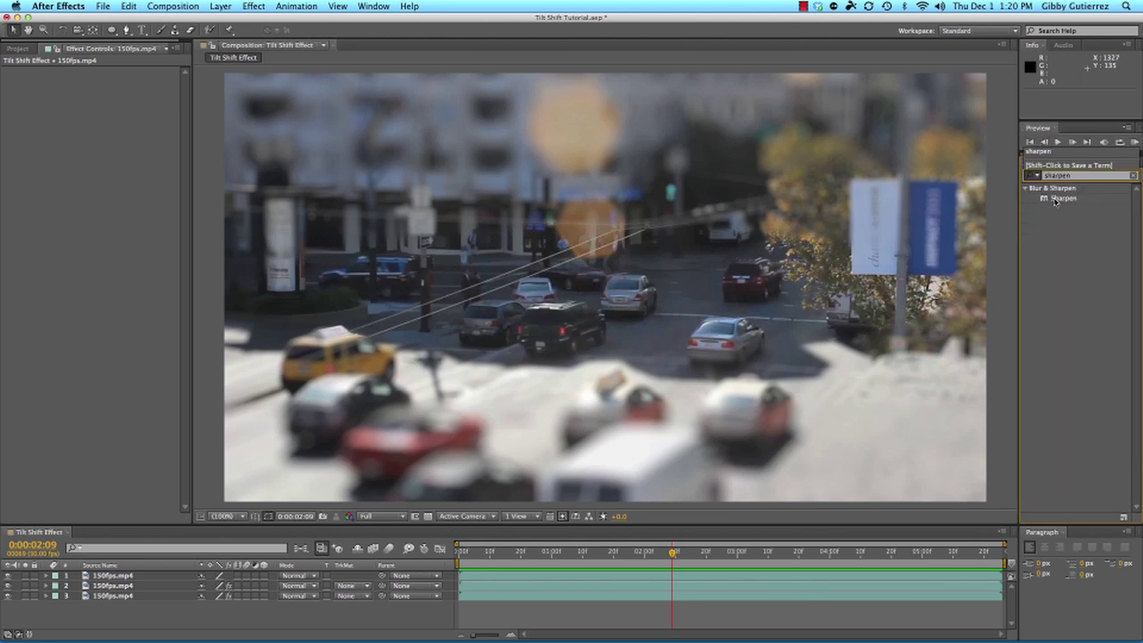
{"action": "left_click", "coordinate": [1056, 201]}
{"action": "left_click", "coordinate": [1059, 201]}
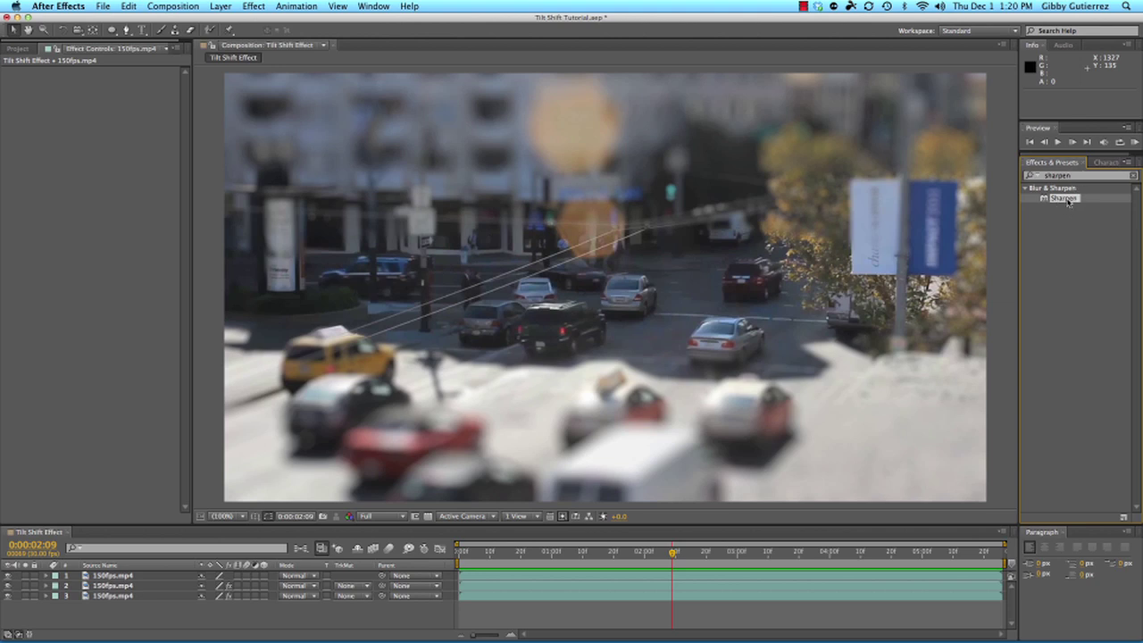
{"action": "left_click_drag", "start_coordinate": [1067, 201], "coordinate": [499, 577]}
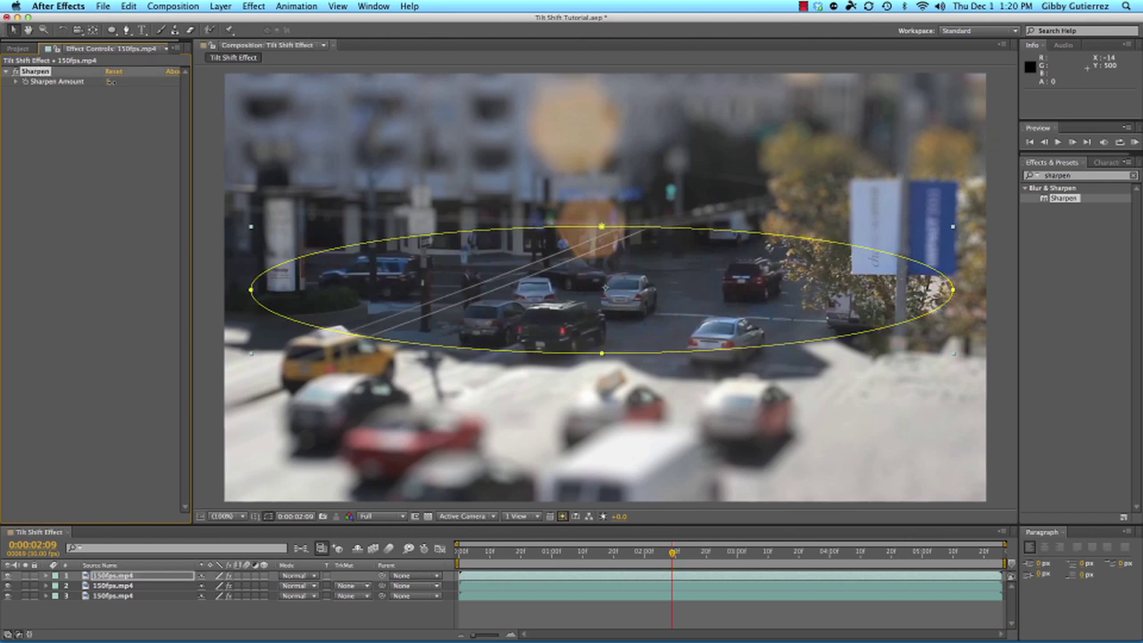
Step: Set the top layer's Sharpen Amount to 90 and hide the mask outline
{"action": "left_click_drag", "start_coordinate": [135, 81], "coordinate": [268, 81]}
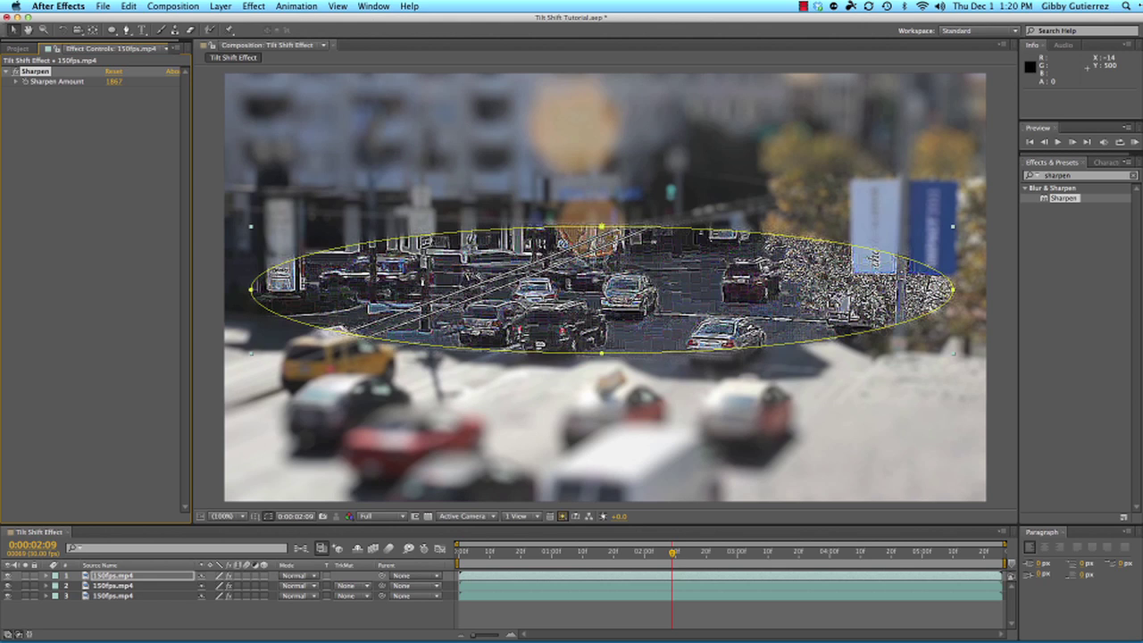
{"action": "left_click_drag", "start_coordinate": [113, 82], "coordinate": [202, 111]}
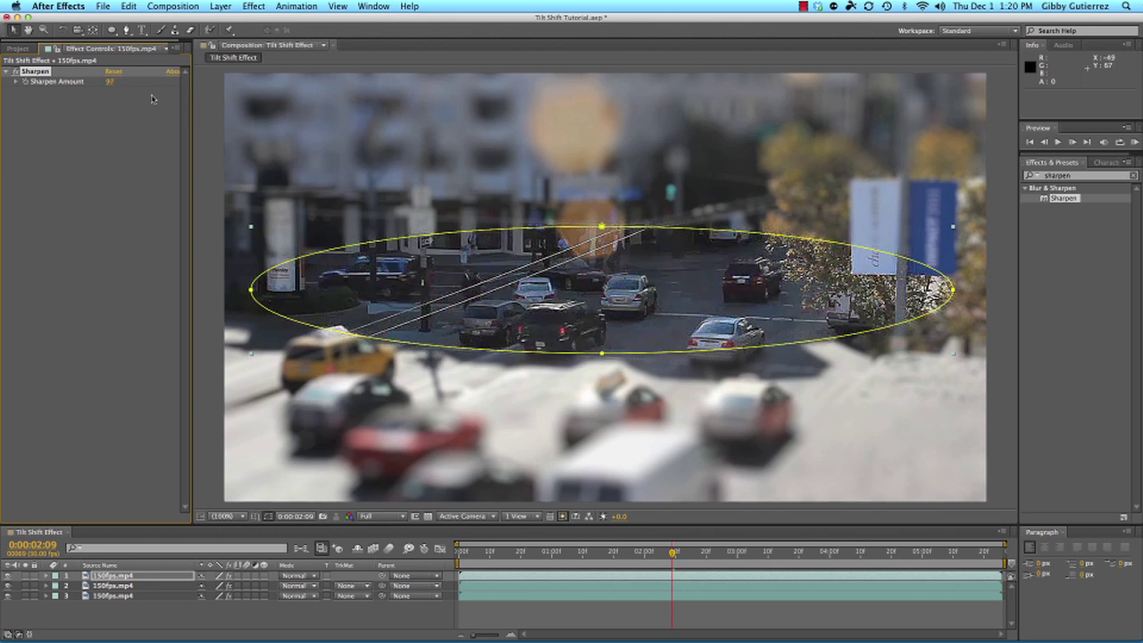
{"action": "left_click", "coordinate": [111, 82]}
{"action": "type", "text": "90"}
{"action": "key", "text": "Return"}
{"action": "key", "text": "F2"}
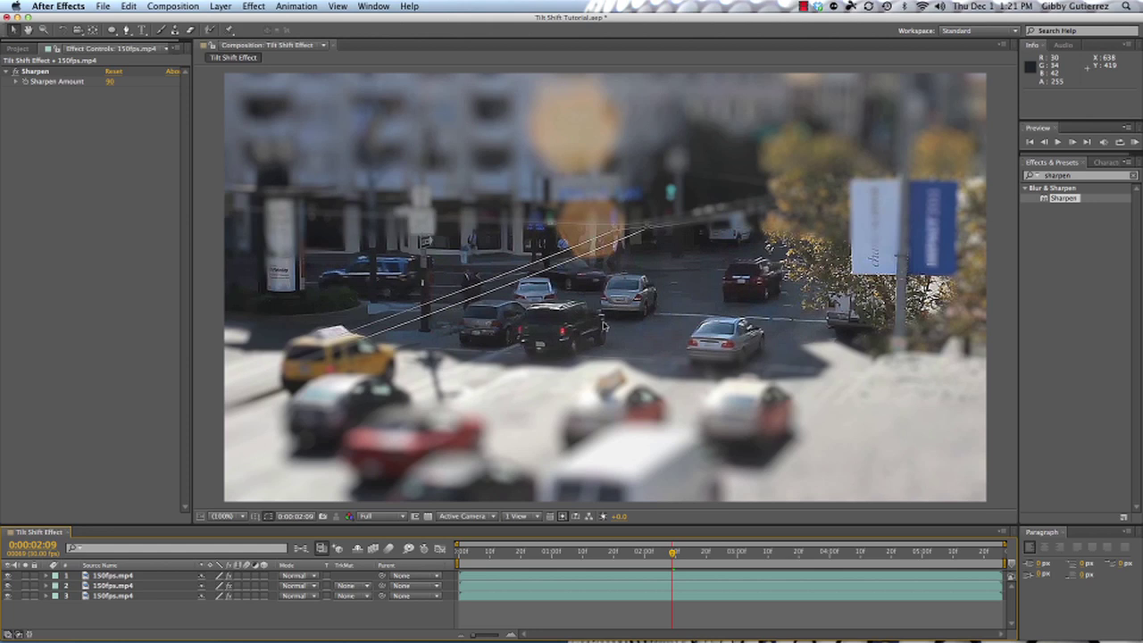
Step: RAM-preview the sharpened composition, then replay TiltShiftTutorialFinal.mp4 in QuickTime Player for comparison
{"action": "left_click", "coordinate": [92, 164]}
{"action": "key", "text": "KP_0"}
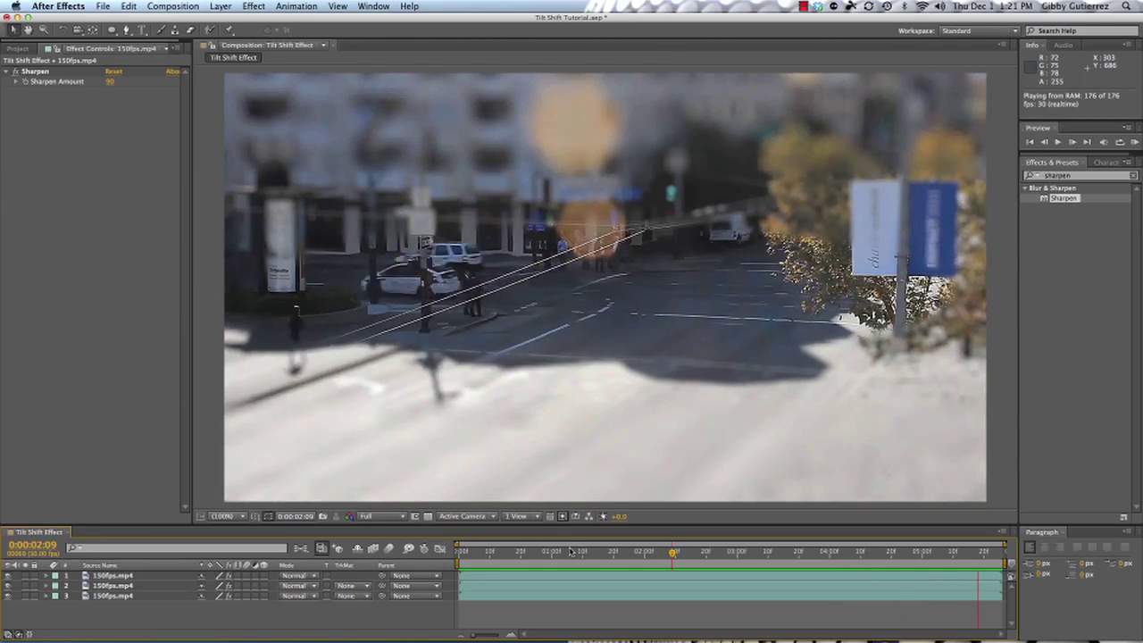
{"action": "key", "text": "space"}
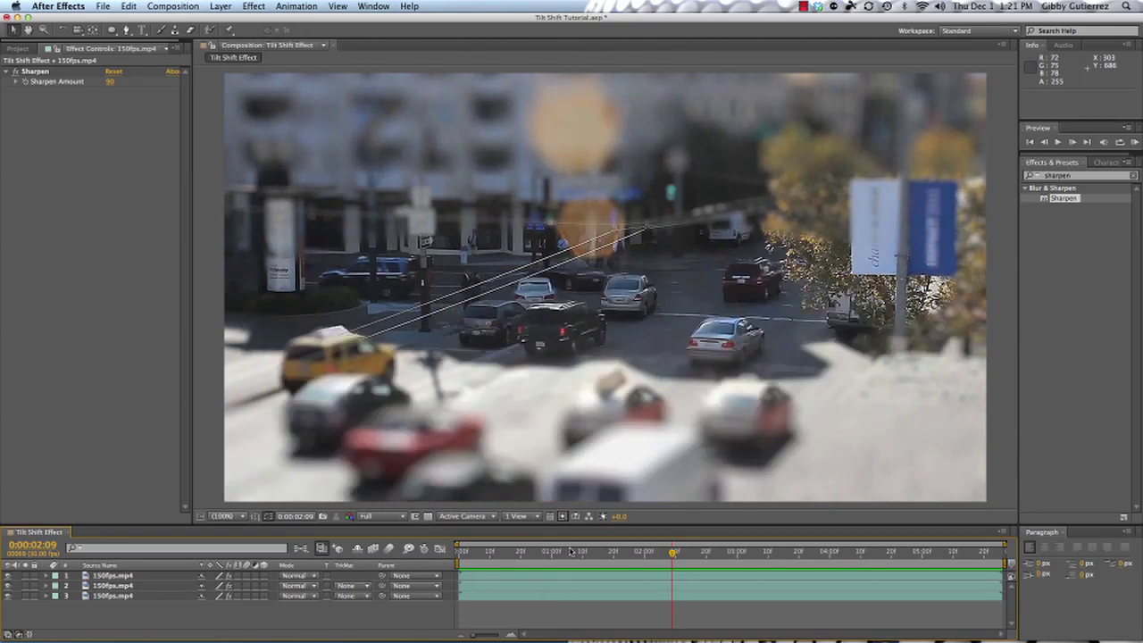
{"action": "key", "text": "super+Tab"}
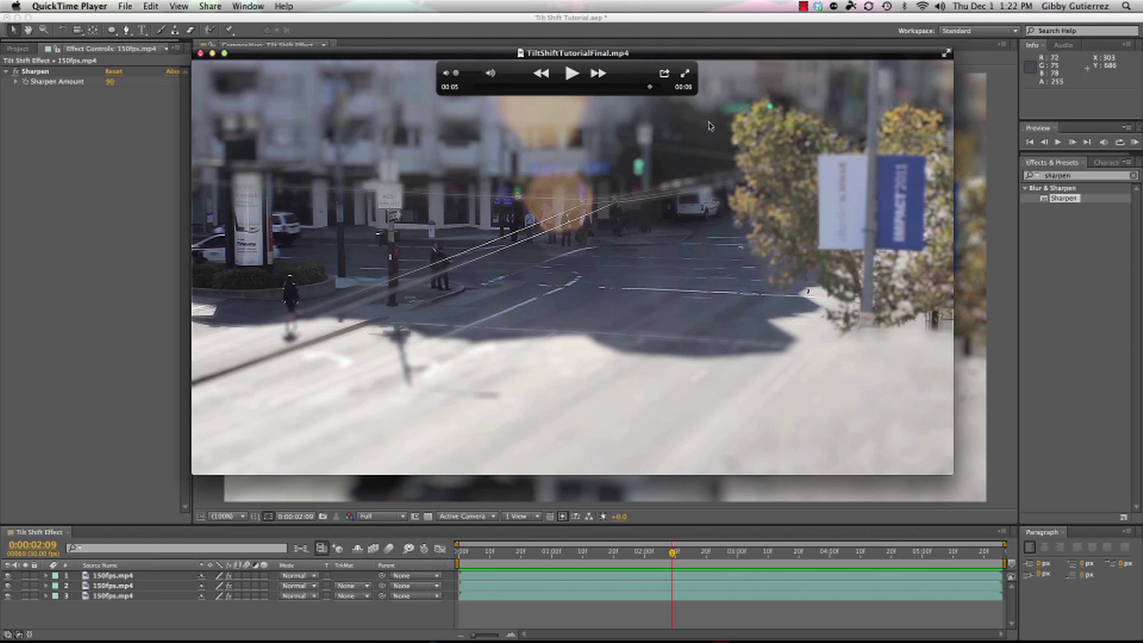
{"action": "left_click", "coordinate": [569, 72]}
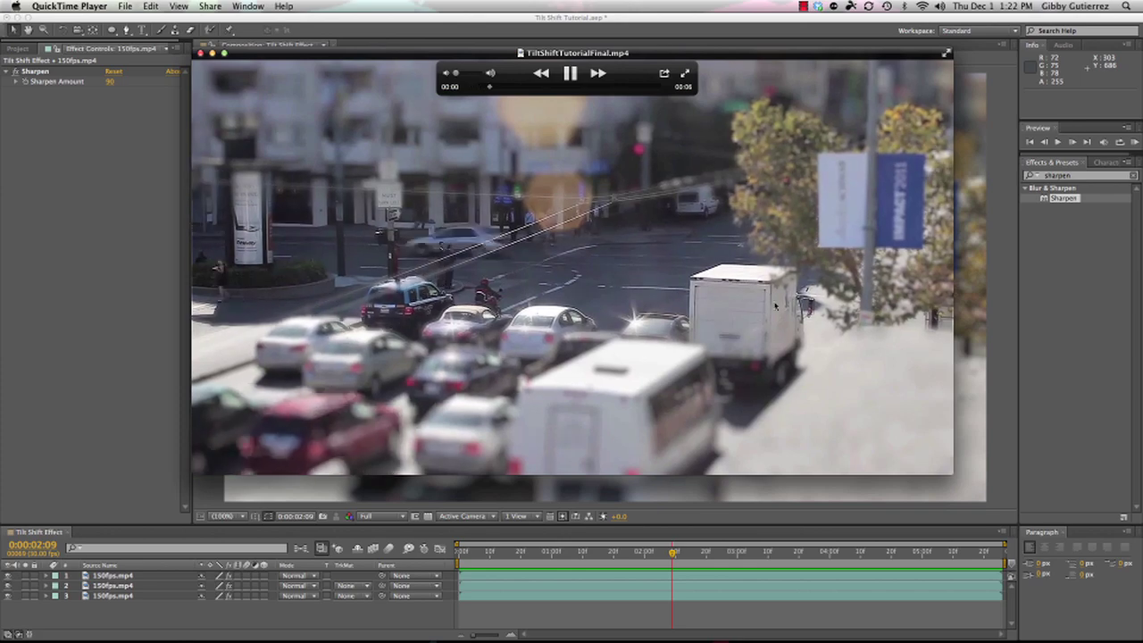
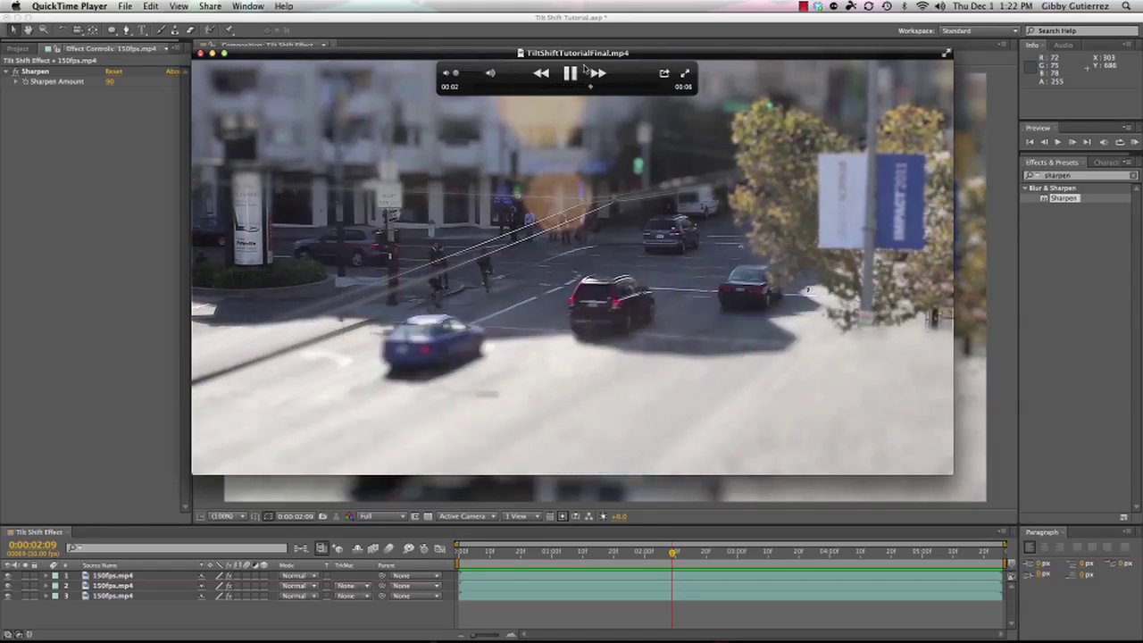
Step: Leave QuickTime Player and return to the After Effects Tilt Shift Effect composition
{"action": "left_click", "coordinate": [114, 224]}
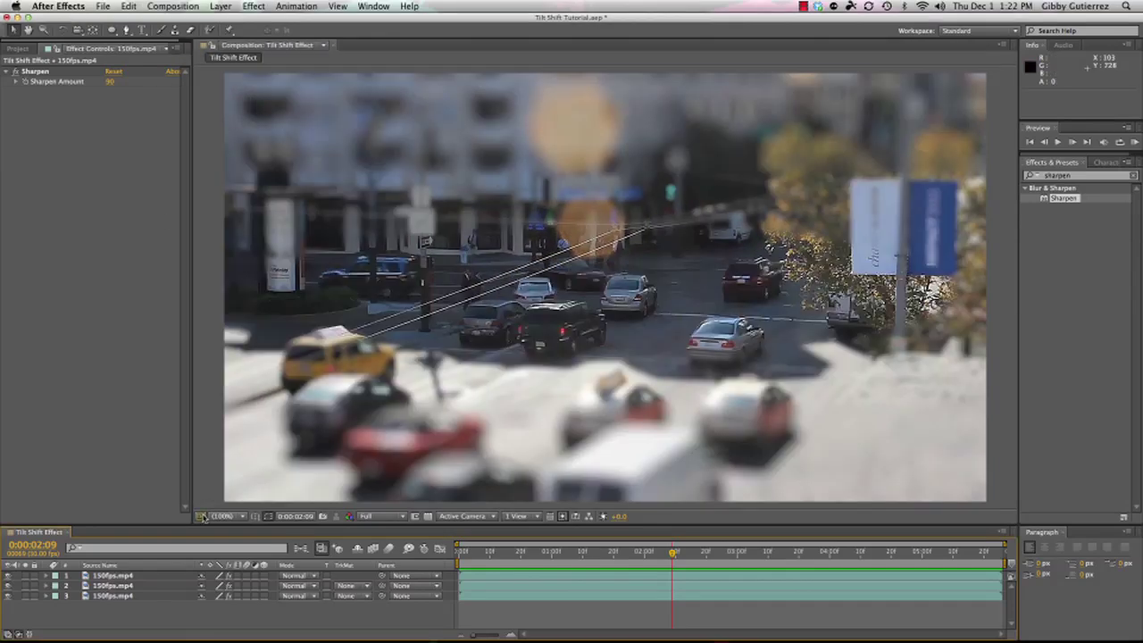
Step: Drag 150fps.mp4 from the Project panel onto the top of the Tilt Shift Effect timeline
{"action": "left_click", "coordinate": [108, 576]}
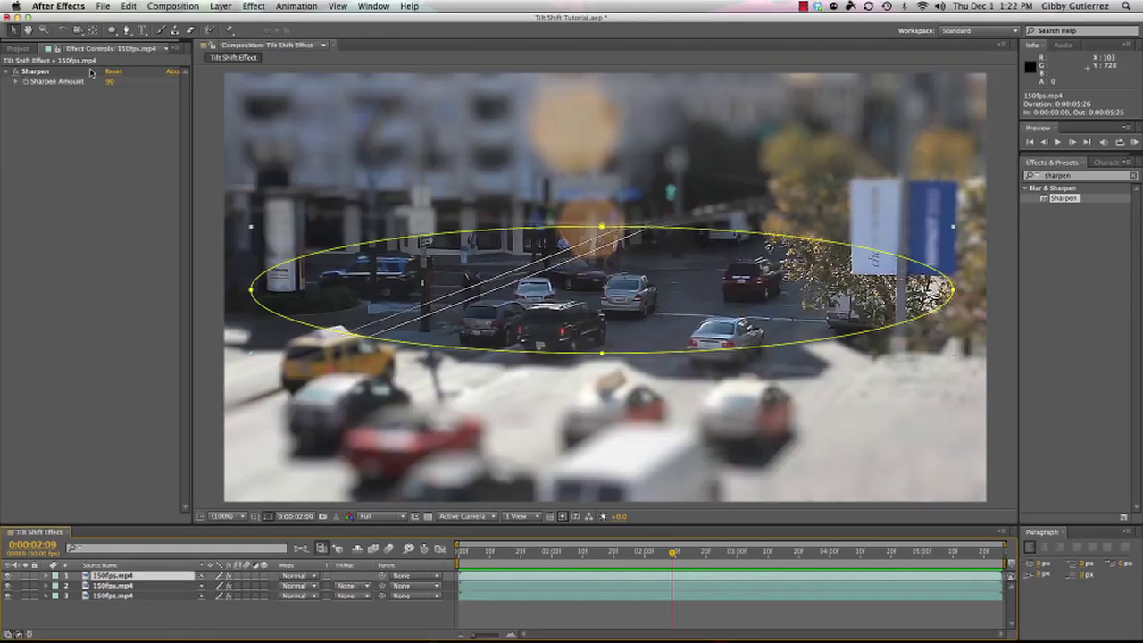
{"action": "left_click", "coordinate": [18, 48]}
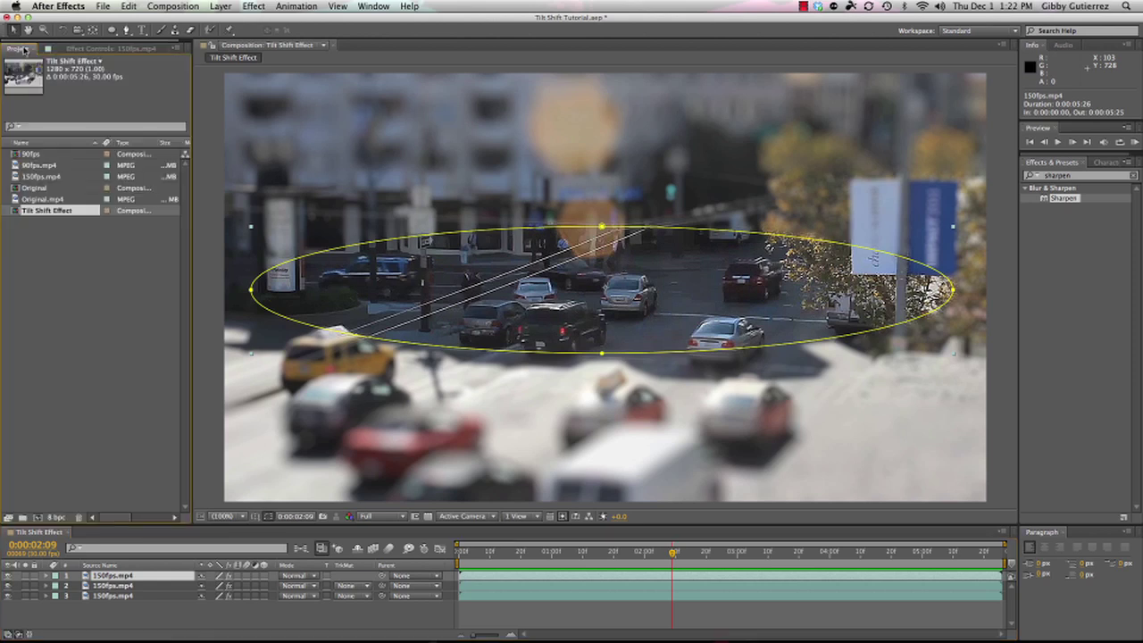
{"action": "left_click", "coordinate": [36, 177]}
{"action": "left_click_drag", "start_coordinate": [36, 177], "coordinate": [102, 578]}
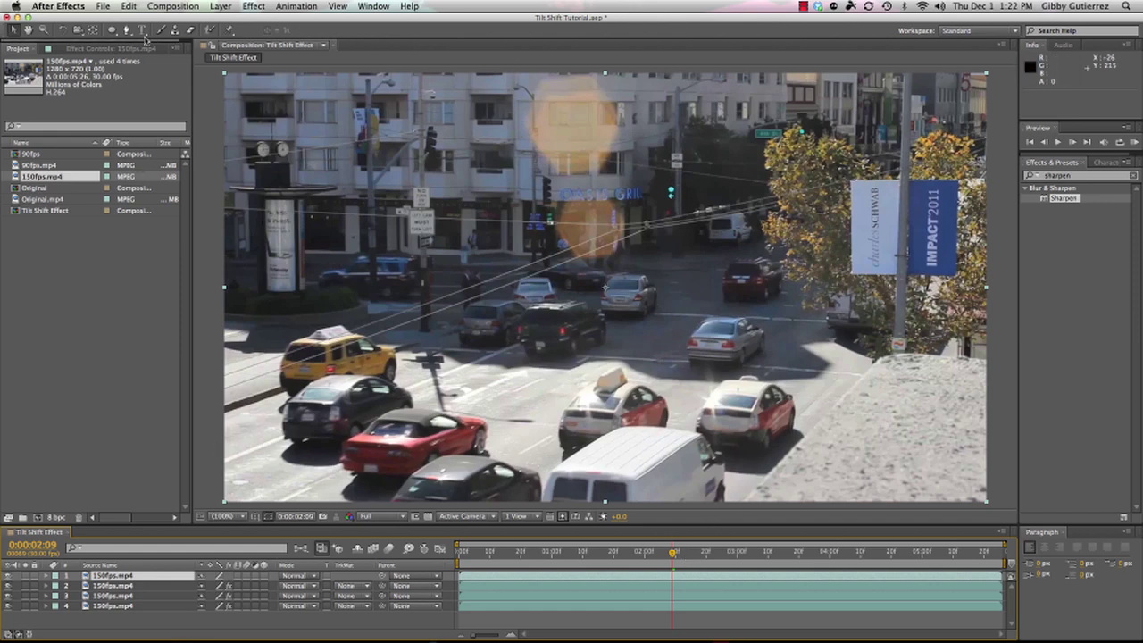
Step: Switch from the Ellipse mask tool to the Pen Tool and place Mask 1's first vertex
{"action": "left_click", "coordinate": [112, 29]}
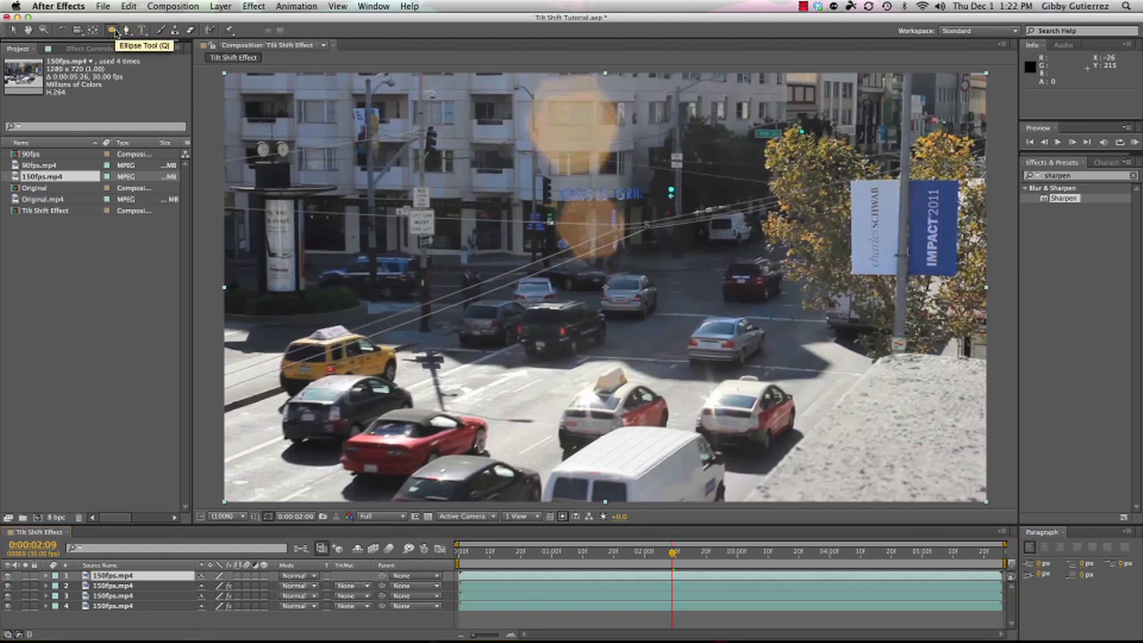
{"action": "left_click", "coordinate": [111, 30]}
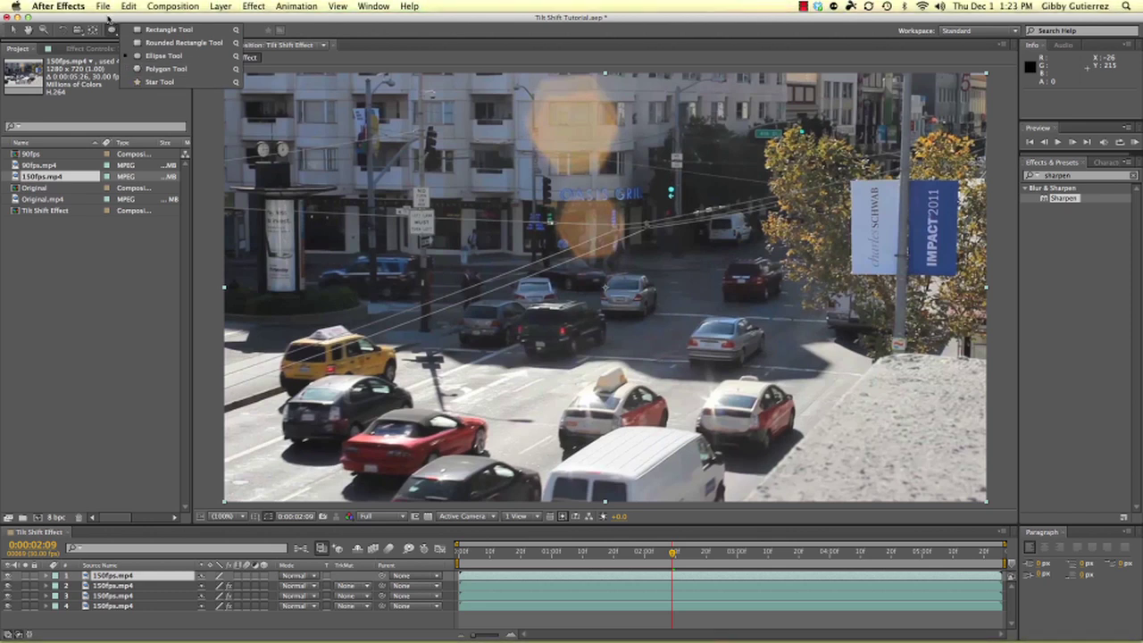
{"action": "left_click", "coordinate": [335, 27]}
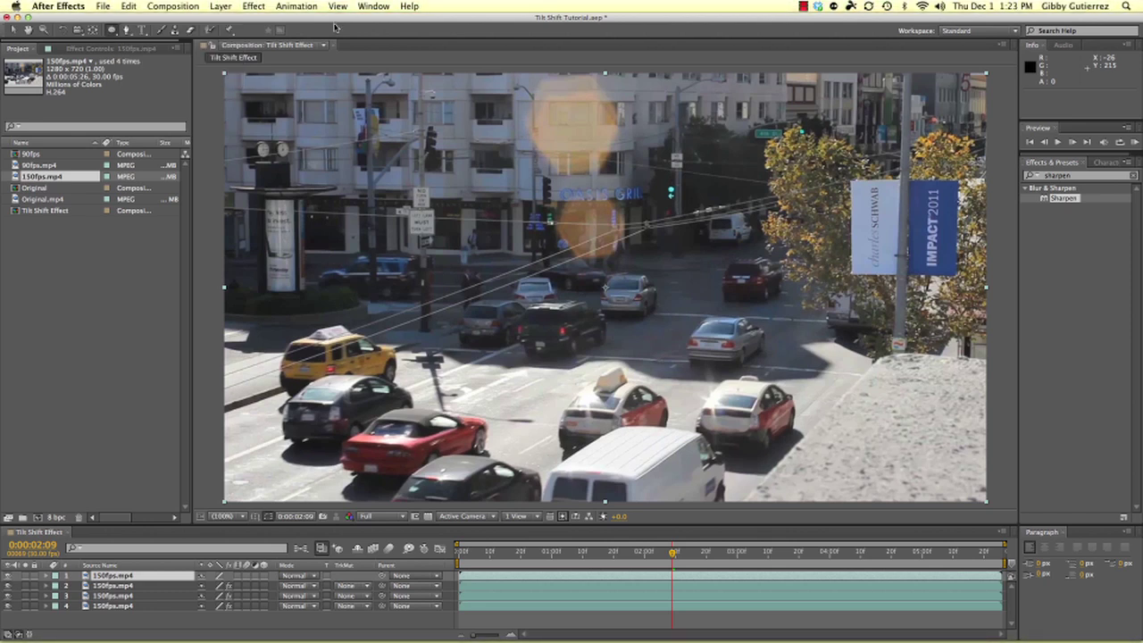
{"action": "left_click", "coordinate": [127, 31]}
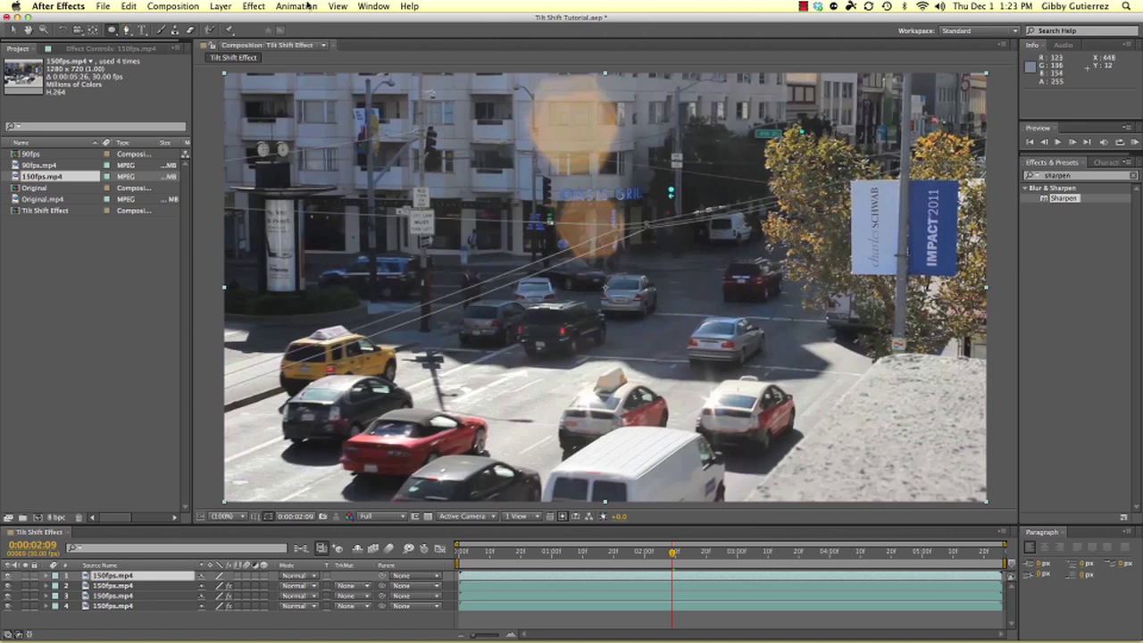
{"action": "left_click", "coordinate": [128, 31]}
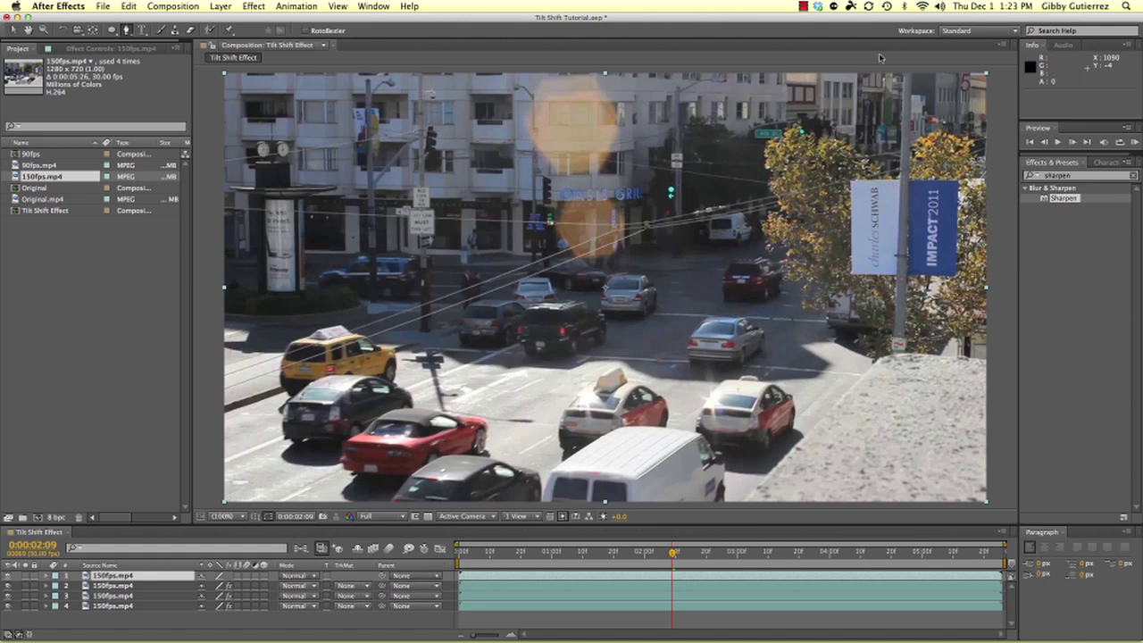
{"action": "left_click", "coordinate": [906, 78]}
Step: Trace the mask from the pole top down beside the pole and left along the tree top
{"action": "left_click", "coordinate": [901, 70]}
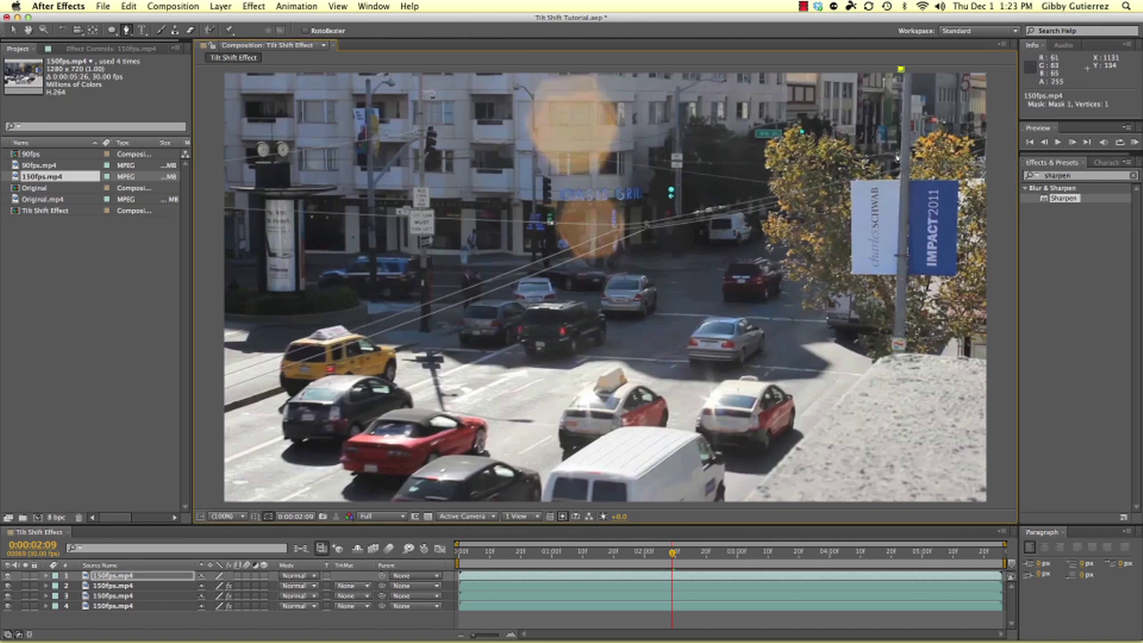
{"action": "left_click", "coordinate": [897, 165]}
{"action": "left_click", "coordinate": [891, 167]}
{"action": "left_click", "coordinate": [864, 148]}
{"action": "left_click", "coordinate": [846, 134]}
{"action": "left_click", "coordinate": [822, 126]}
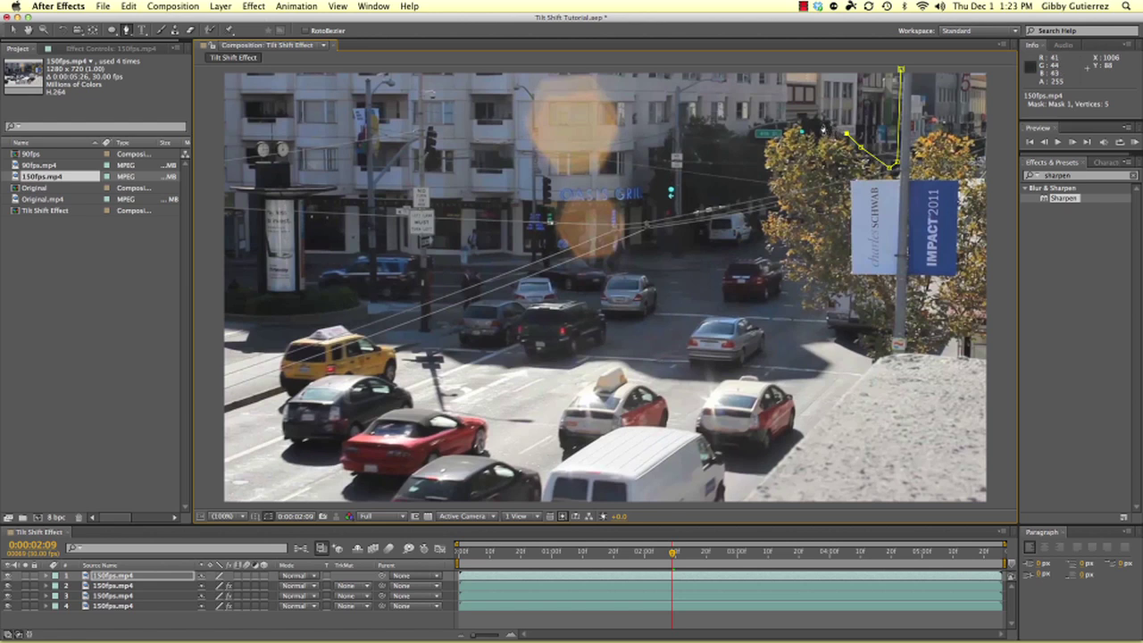
{"action": "left_click", "coordinate": [814, 129]}
{"action": "left_click", "coordinate": [800, 121]}
{"action": "left_click", "coordinate": [773, 123]}
{"action": "left_click", "coordinate": [763, 141]}
{"action": "left_click", "coordinate": [760, 181]}
Step: Continue the mask down the tree's left edge and along its lower edge
{"action": "left_click", "coordinate": [765, 194]}
{"action": "left_click", "coordinate": [775, 205]}
{"action": "left_click", "coordinate": [764, 213]}
{"action": "left_click", "coordinate": [754, 223]}
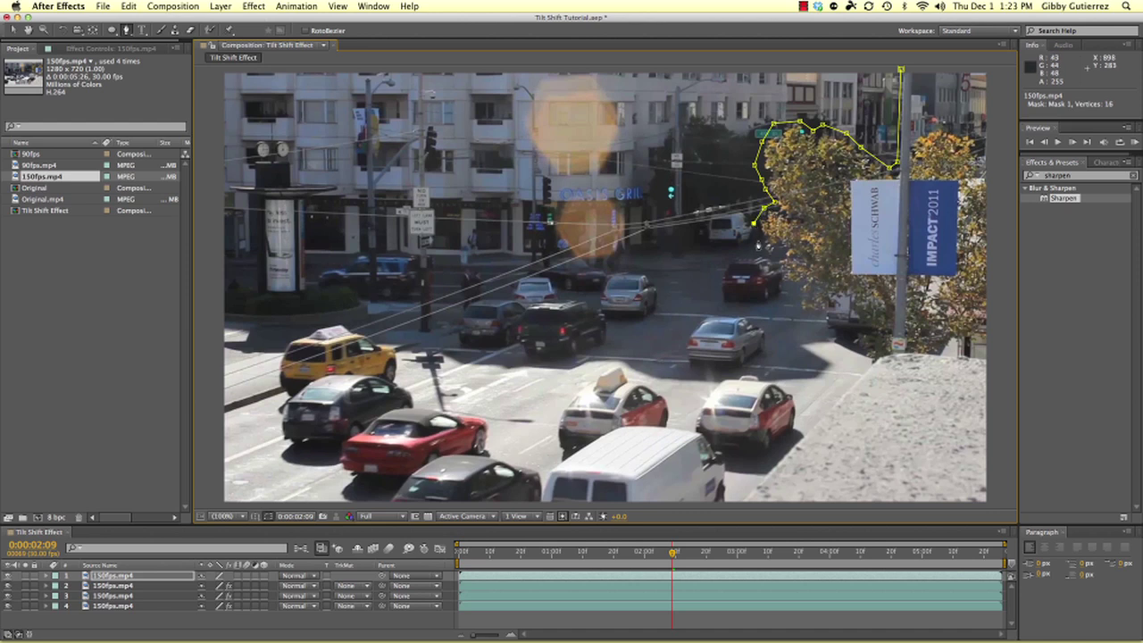
{"action": "left_click", "coordinate": [761, 241]}
{"action": "left_click", "coordinate": [768, 257]}
{"action": "left_click", "coordinate": [782, 253]}
{"action": "left_click", "coordinate": [782, 284]}
{"action": "left_click", "coordinate": [806, 293]}
{"action": "left_click", "coordinate": [815, 307]}
{"action": "left_click", "coordinate": [828, 310]}
{"action": "left_click", "coordinate": [845, 308]}
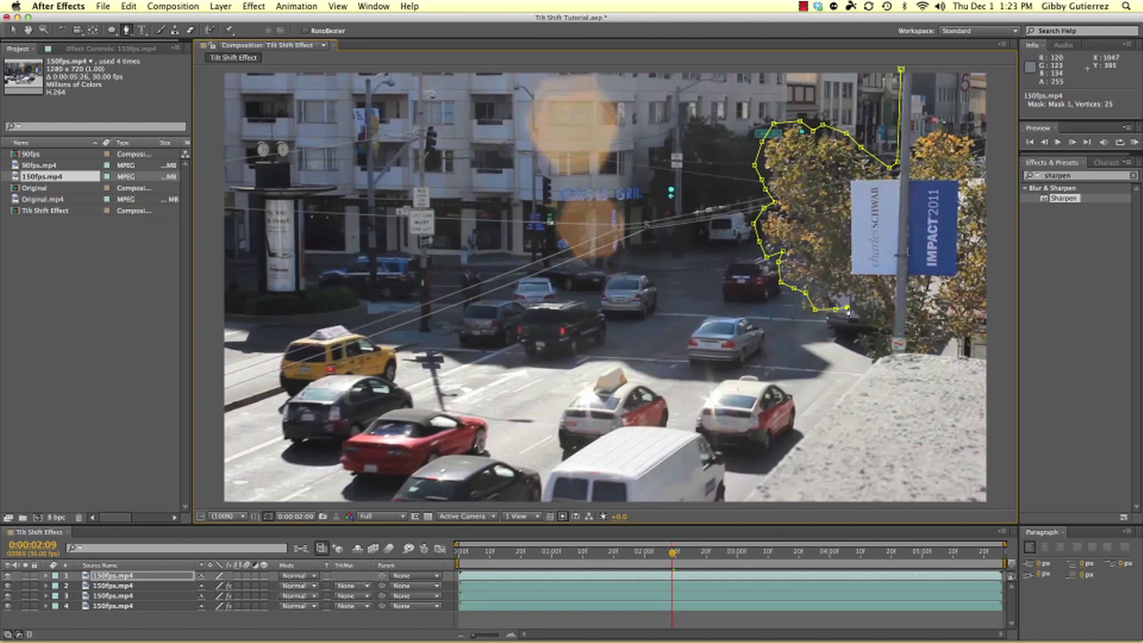
{"action": "left_click", "coordinate": [855, 325]}
{"action": "left_click", "coordinate": [860, 345]}
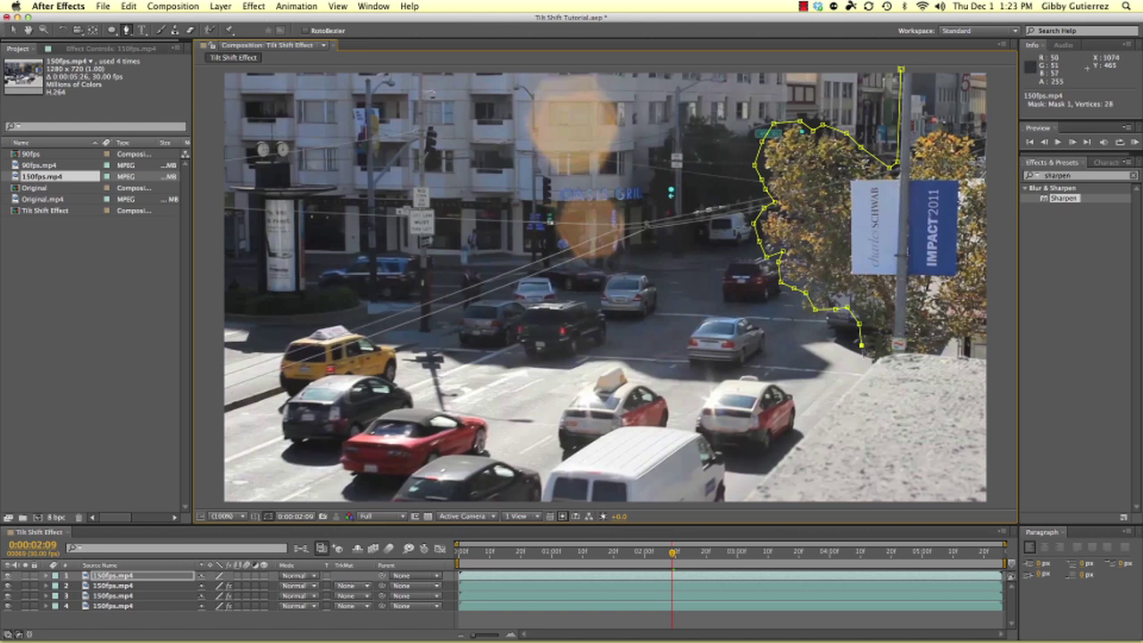
Step: Follow the curb, run up the right edge and tree top, and close at the pole
{"action": "left_click", "coordinate": [884, 356]}
{"action": "left_click", "coordinate": [929, 355]}
{"action": "left_click", "coordinate": [972, 358]}
{"action": "left_click_drag", "start_coordinate": [971, 357], "coordinate": [948, 350]}
{"action": "left_click", "coordinate": [994, 343]}
{"action": "left_click", "coordinate": [1001, 288]}
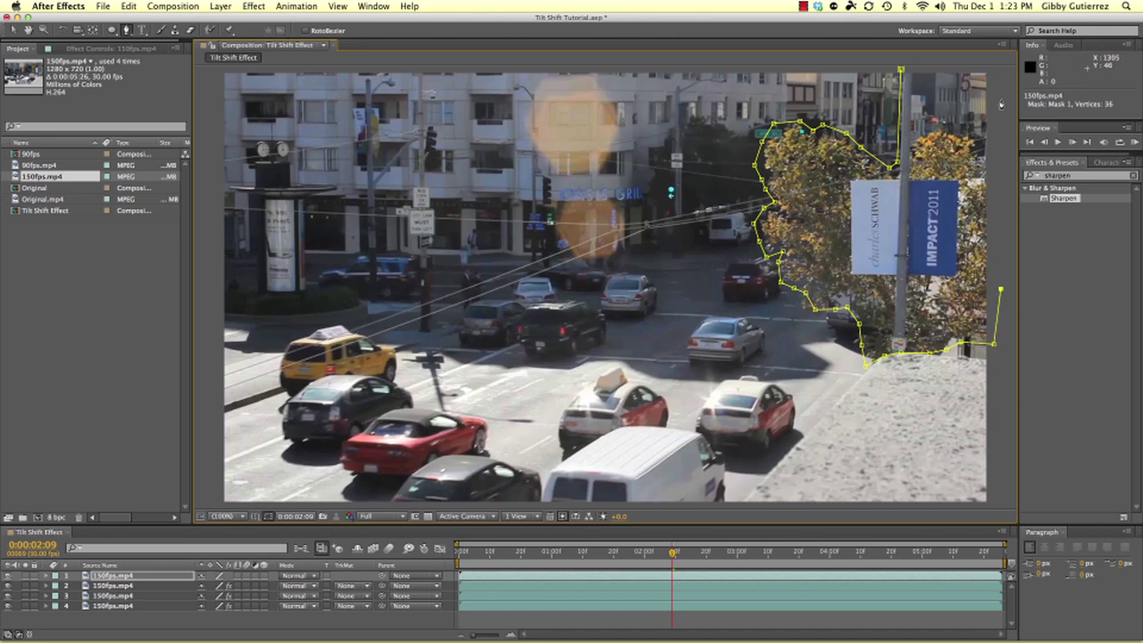
{"action": "left_click", "coordinate": [1000, 103]}
{"action": "left_click", "coordinate": [981, 140]}
{"action": "left_click", "coordinate": [970, 134]}
{"action": "left_click", "coordinate": [942, 120]}
{"action": "left_click", "coordinate": [912, 132]}
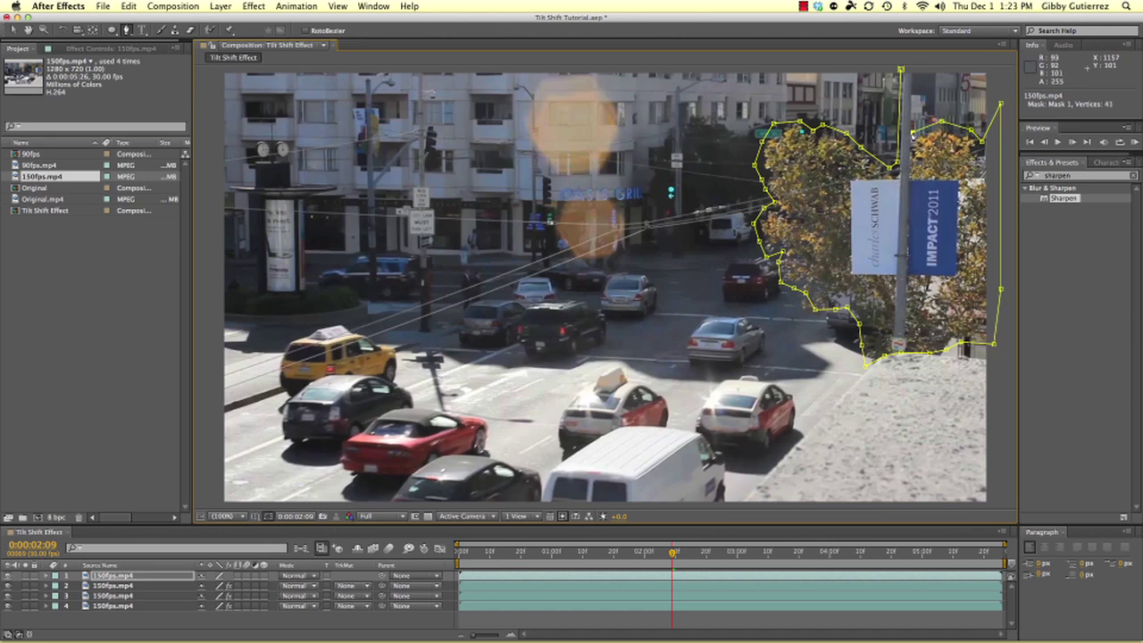
{"action": "left_click", "coordinate": [917, 68]}
{"action": "left_click", "coordinate": [902, 69]}
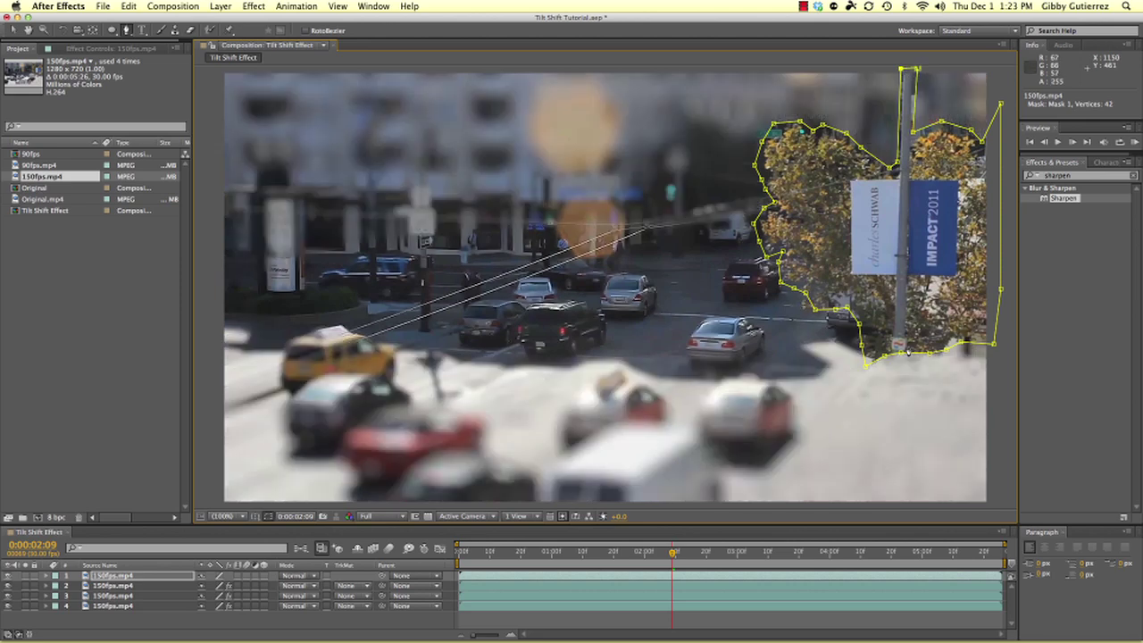
Step: Search Effects & Presets for 'blur' and apply Camera Lens Blur to the masked top layer
{"action": "left_click", "coordinate": [200, 621]}
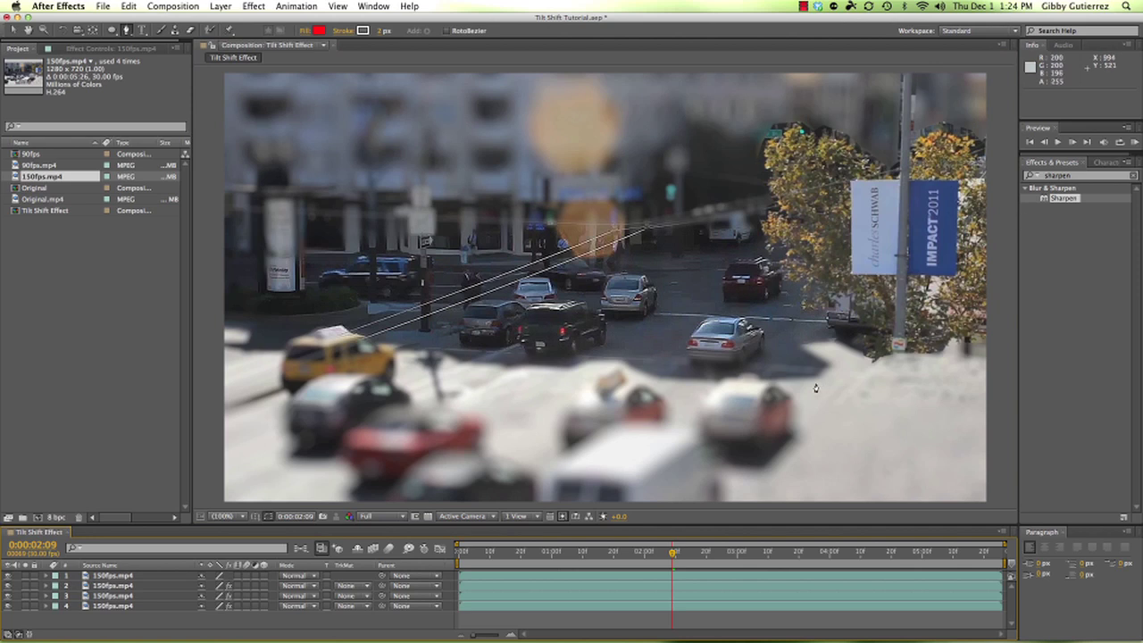
{"action": "left_click", "coordinate": [103, 578]}
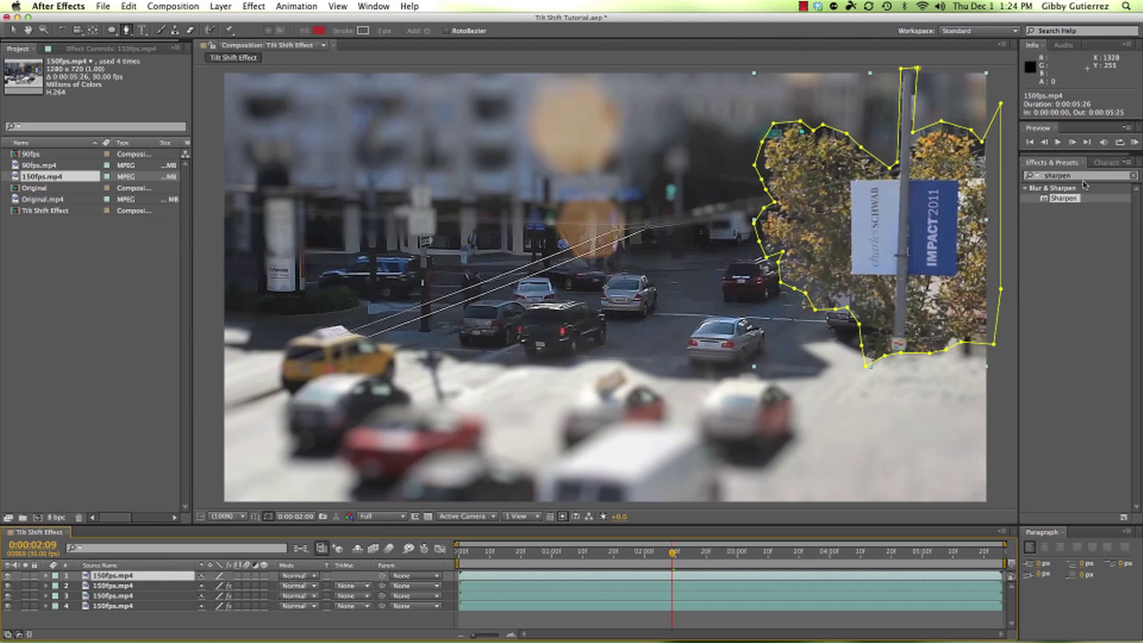
{"action": "left_click", "coordinate": [1132, 176]}
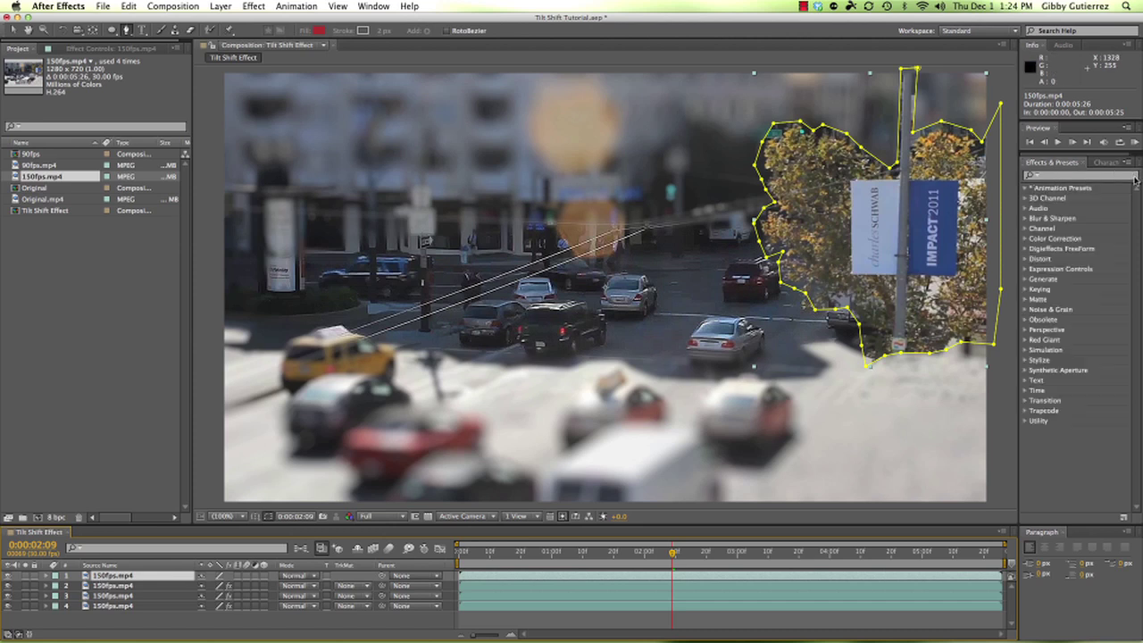
{"action": "left_click", "coordinate": [1061, 177]}
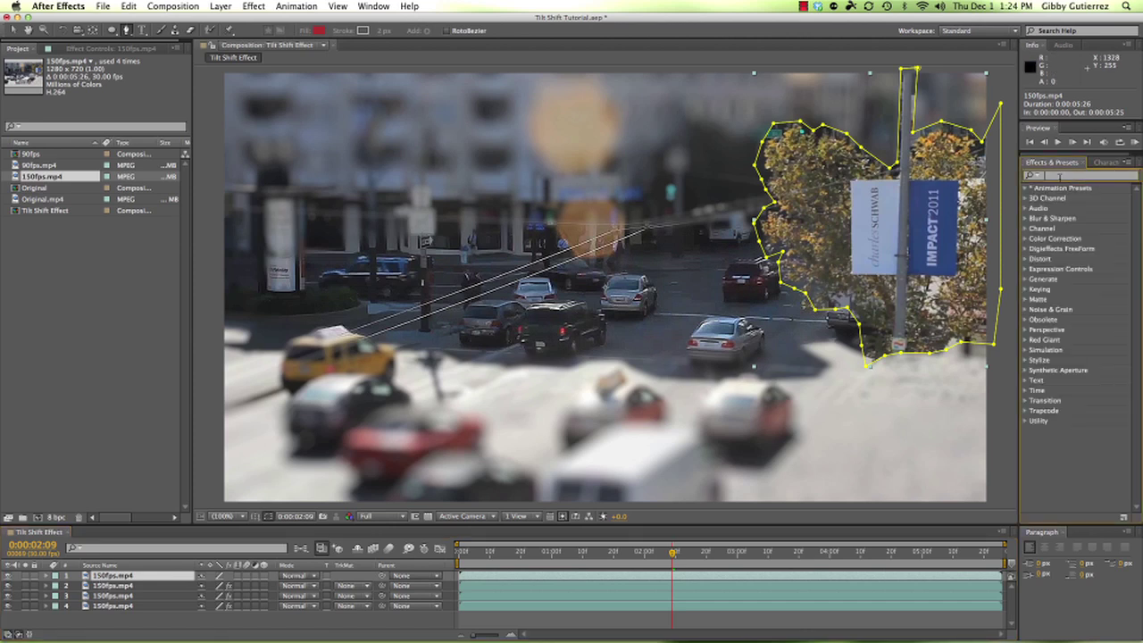
{"action": "type", "text": "blur"}
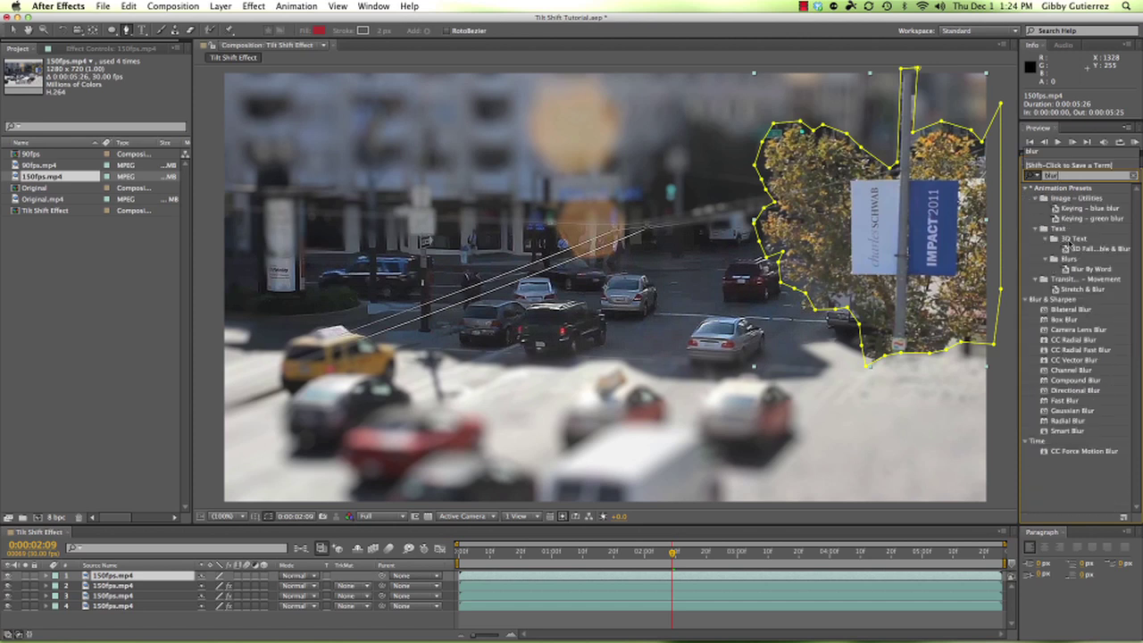
{"action": "left_click", "coordinate": [1067, 332]}
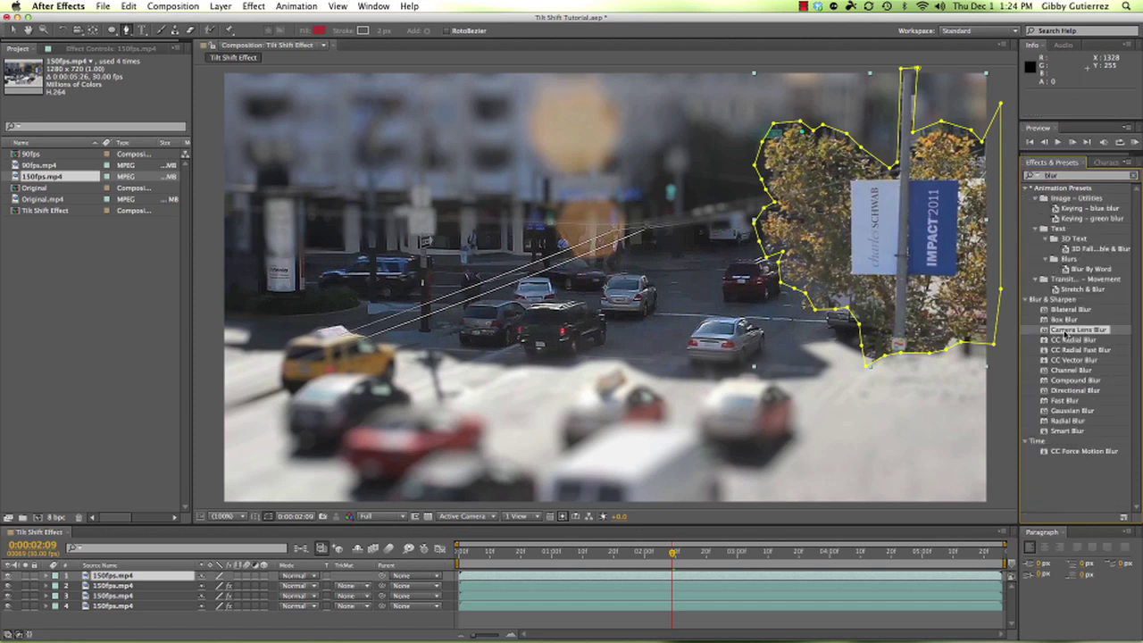
{"action": "left_click_drag", "start_coordinate": [1065, 332], "coordinate": [877, 578]}
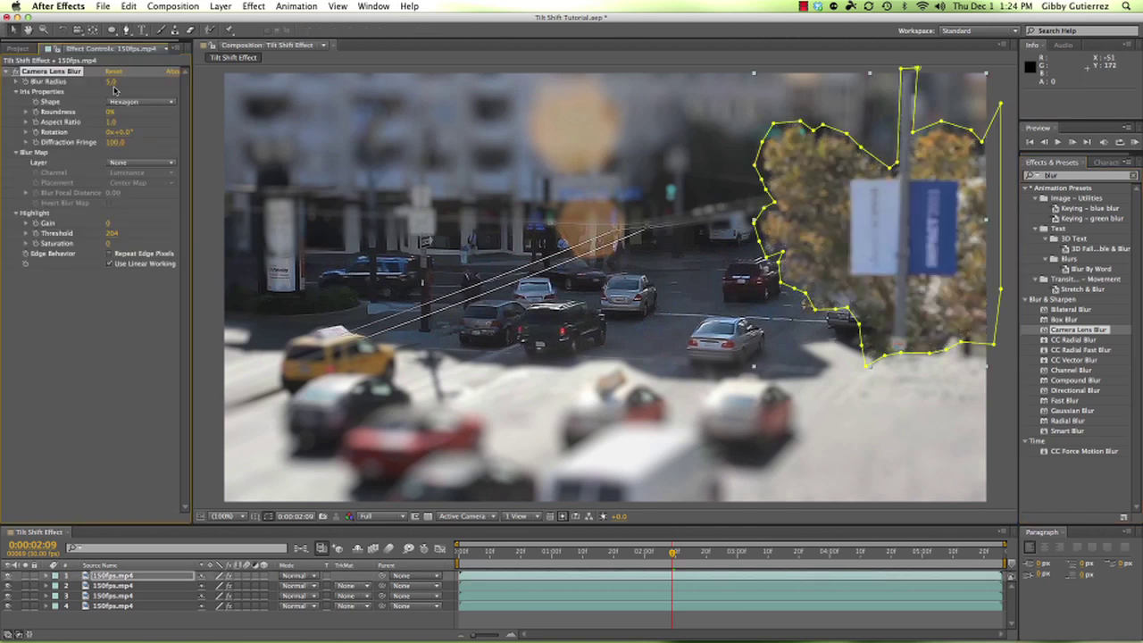
Step: Lower Camera Lens Blur's Blur Radius from 5.0 to 4
{"action": "left_click", "coordinate": [170, 627]}
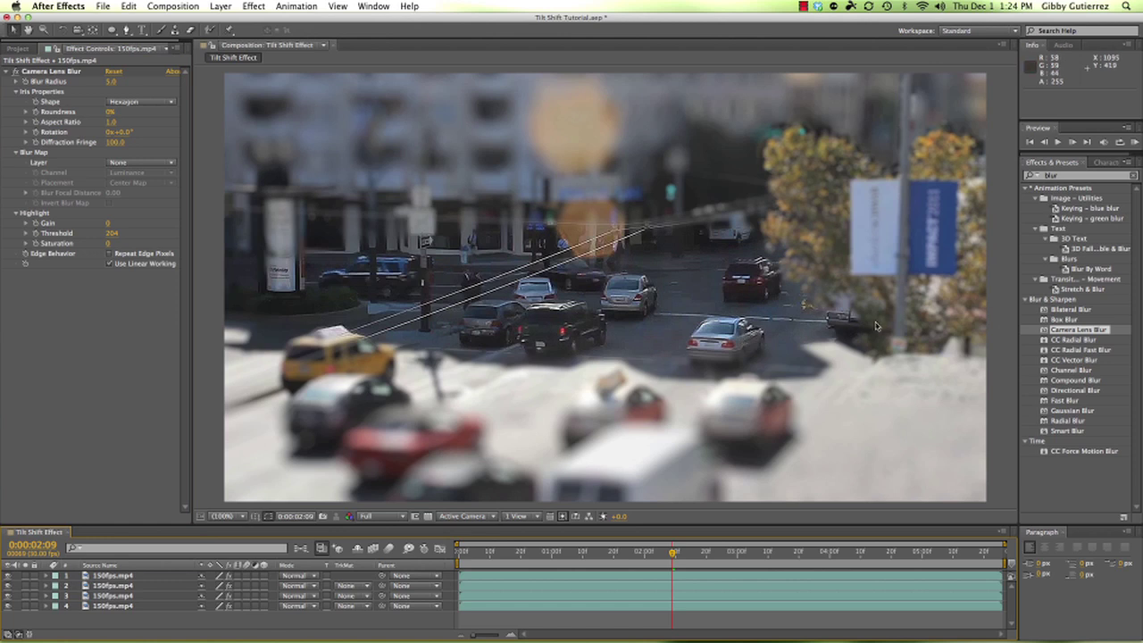
{"action": "left_click", "coordinate": [111, 81]}
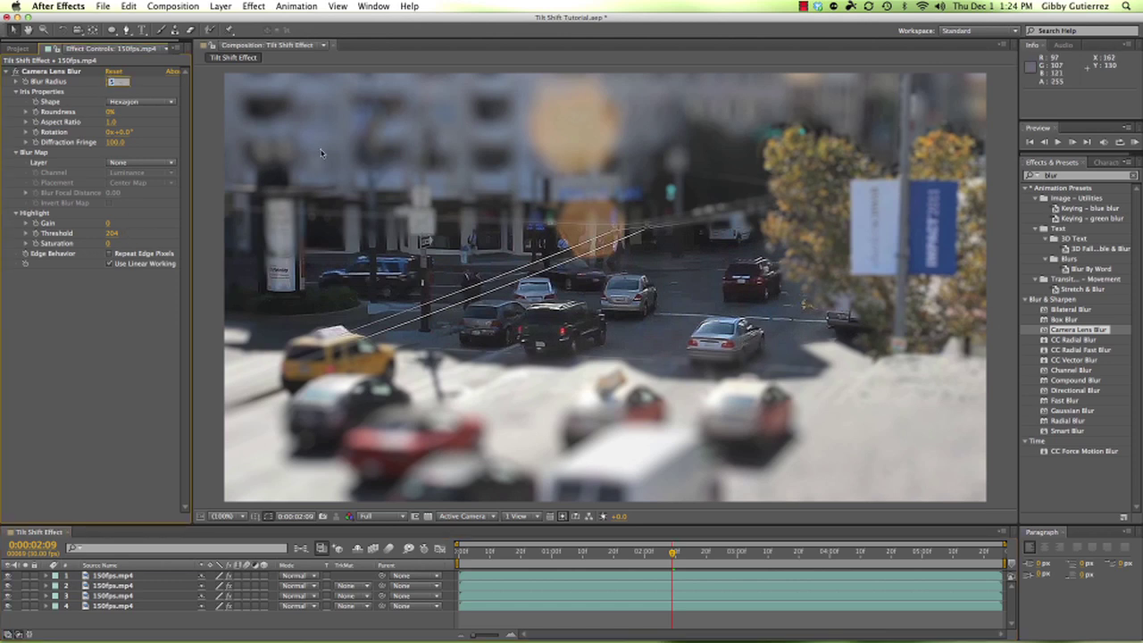
{"action": "type", "text": "4"}
{"action": "left_click", "coordinate": [389, 164]}
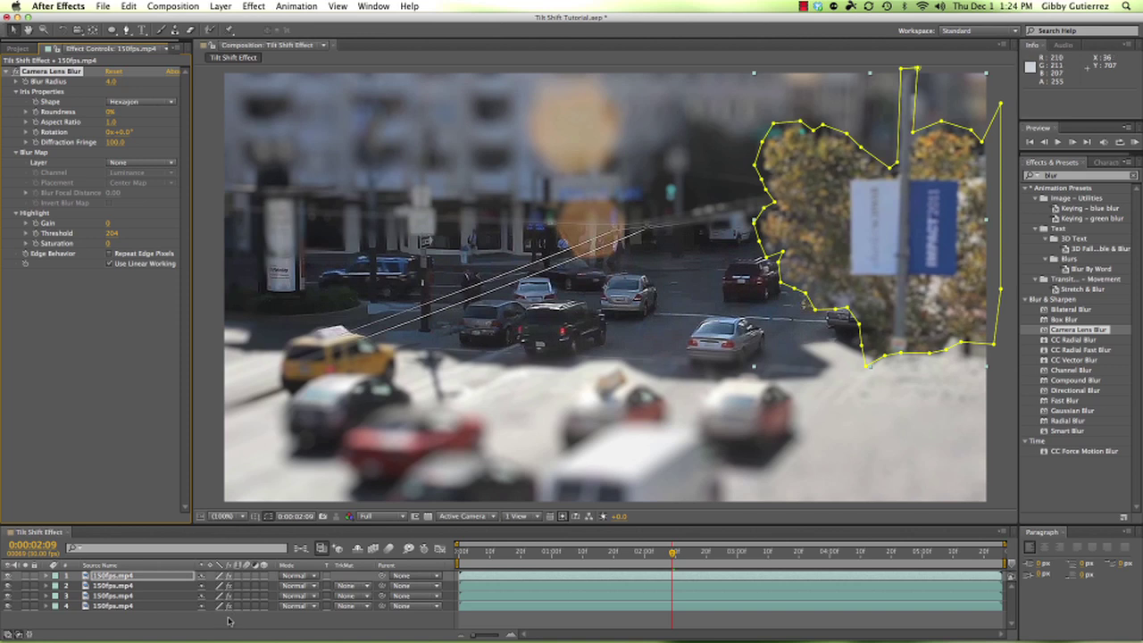
{"action": "left_click", "coordinate": [230, 621]}
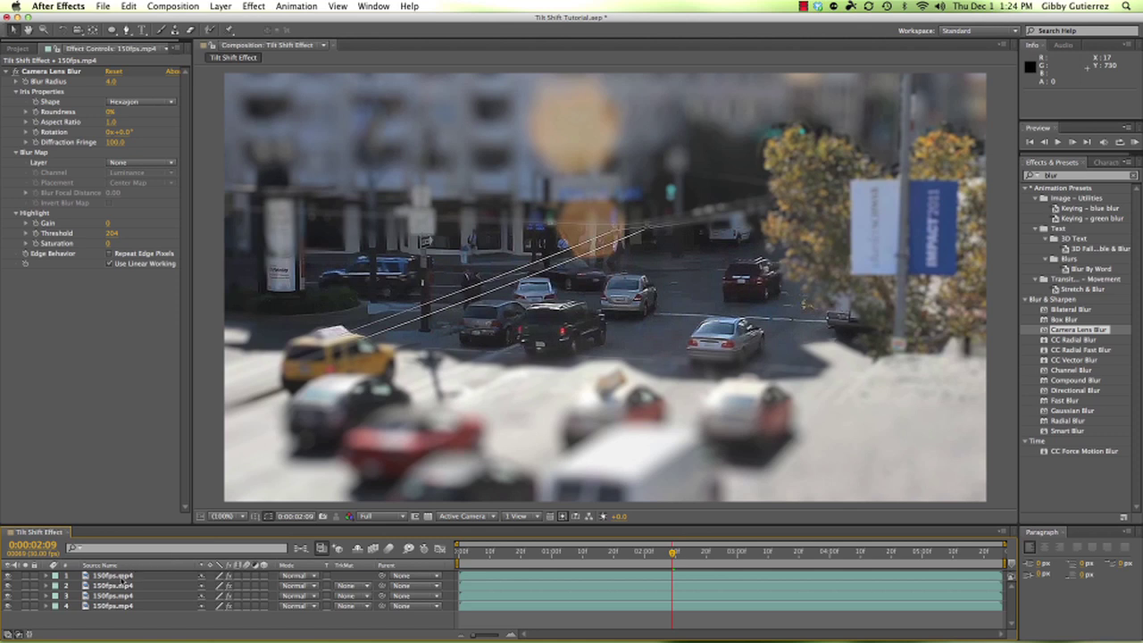
Step: Reveal Mask 1's Mask Feather and scrub it up to soften the tree mask edge
{"action": "left_click", "coordinate": [118, 576]}
{"action": "key", "text": "m"}
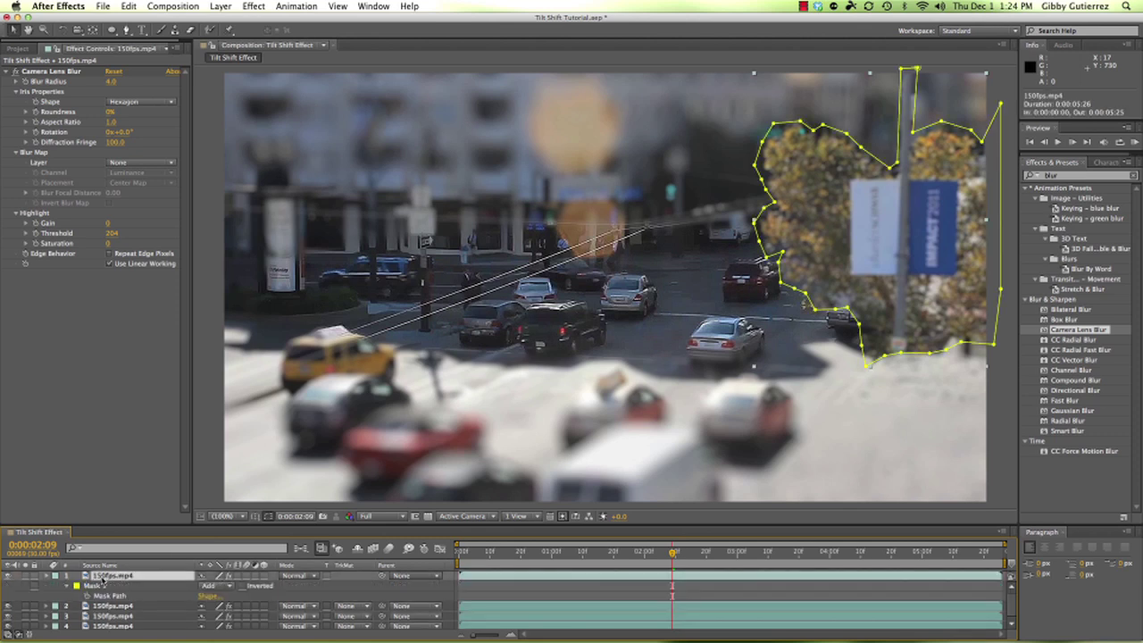
{"action": "left_click", "coordinate": [99, 586]}
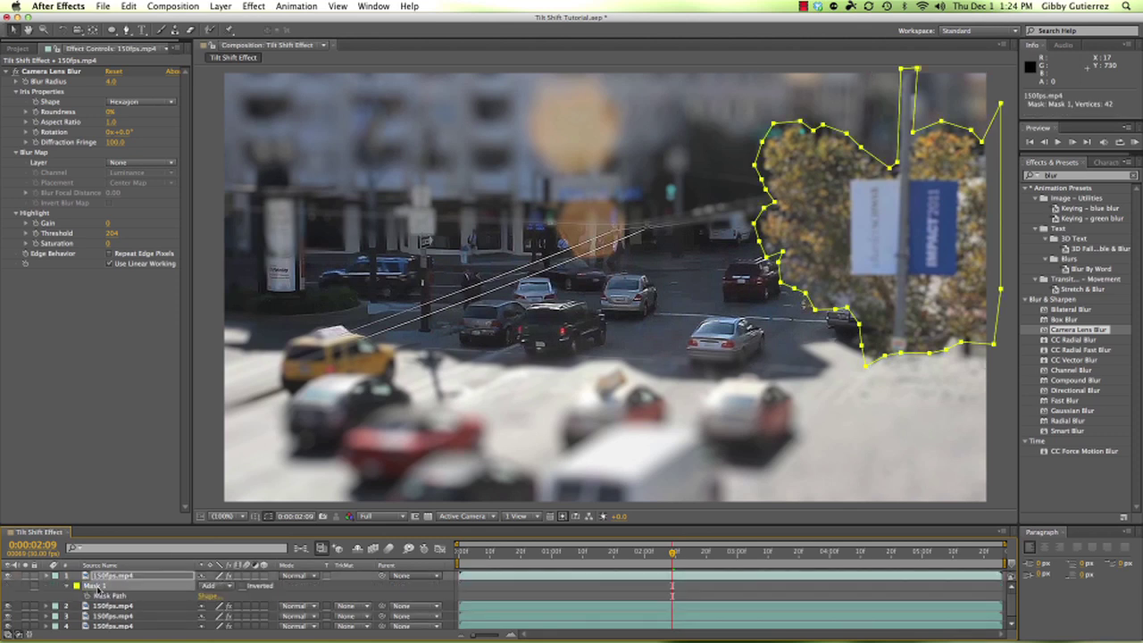
{"action": "key", "text": "f"}
{"action": "left_click_drag", "start_coordinate": [219, 595], "coordinate": [229, 595]}
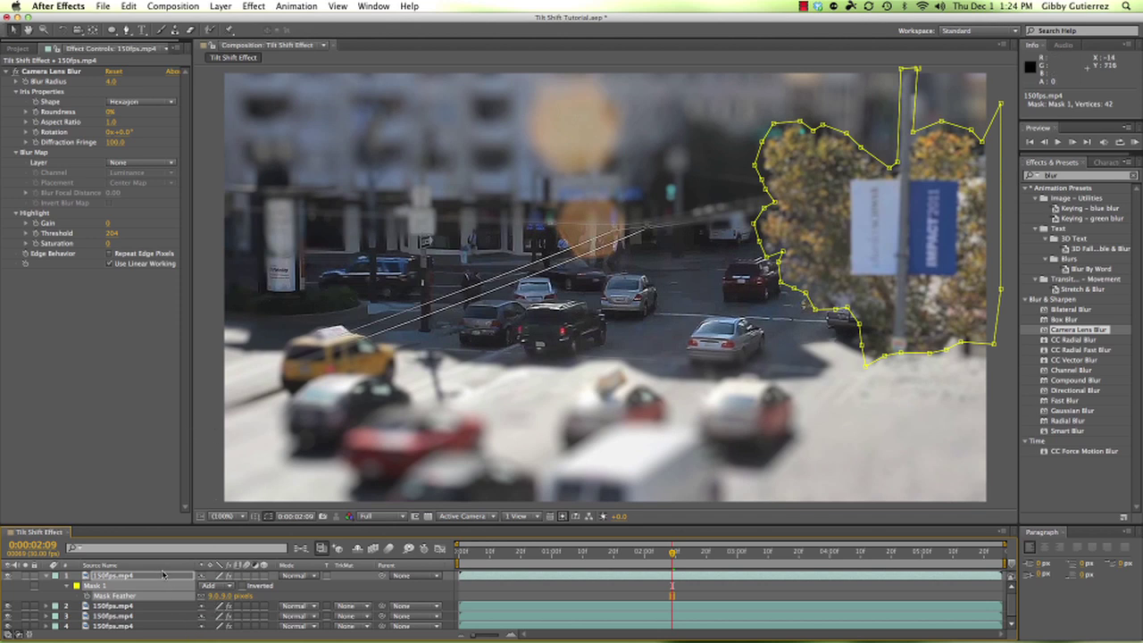
{"action": "left_click_drag", "start_coordinate": [179, 524], "coordinate": [178, 493]}
Step: Reduce the feather slightly to 16.0, 16.0 pixels and return to frame 0:00:01:23
{"action": "left_click", "coordinate": [187, 611]}
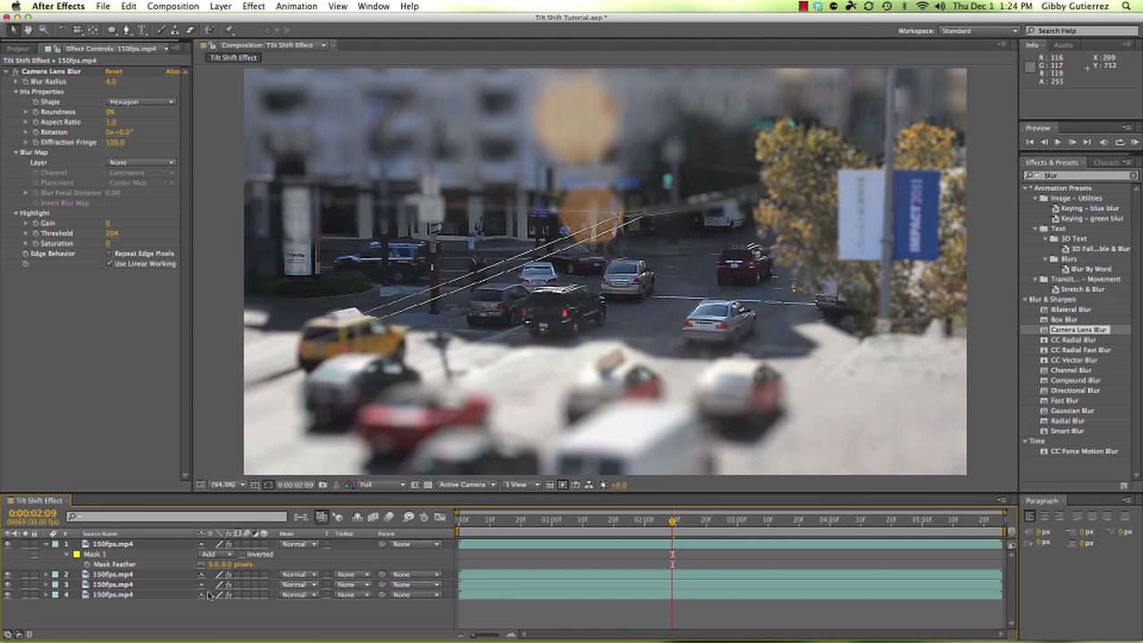
{"action": "left_click", "coordinate": [217, 564]}
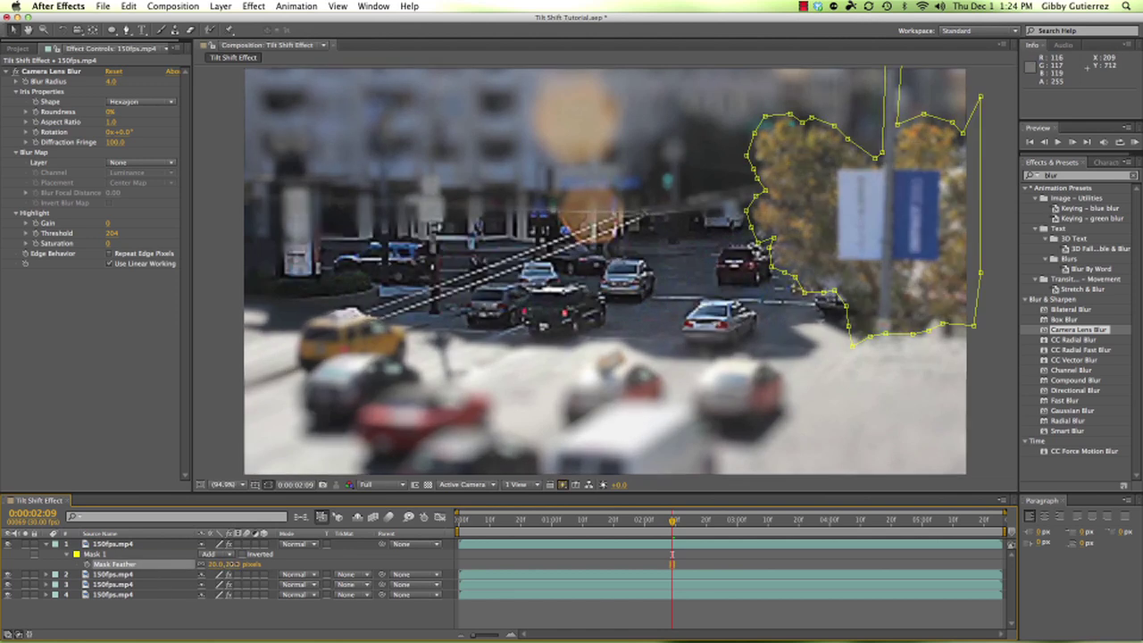
{"action": "left_click", "coordinate": [222, 624]}
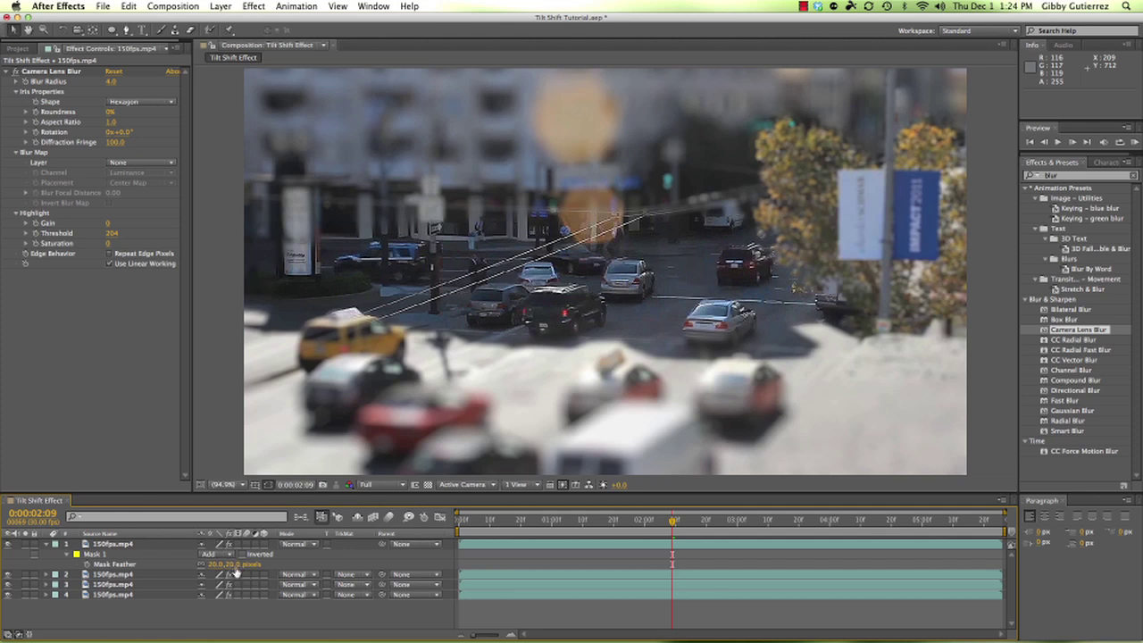
{"action": "left_click_drag", "start_coordinate": [224, 564], "coordinate": [215, 564]}
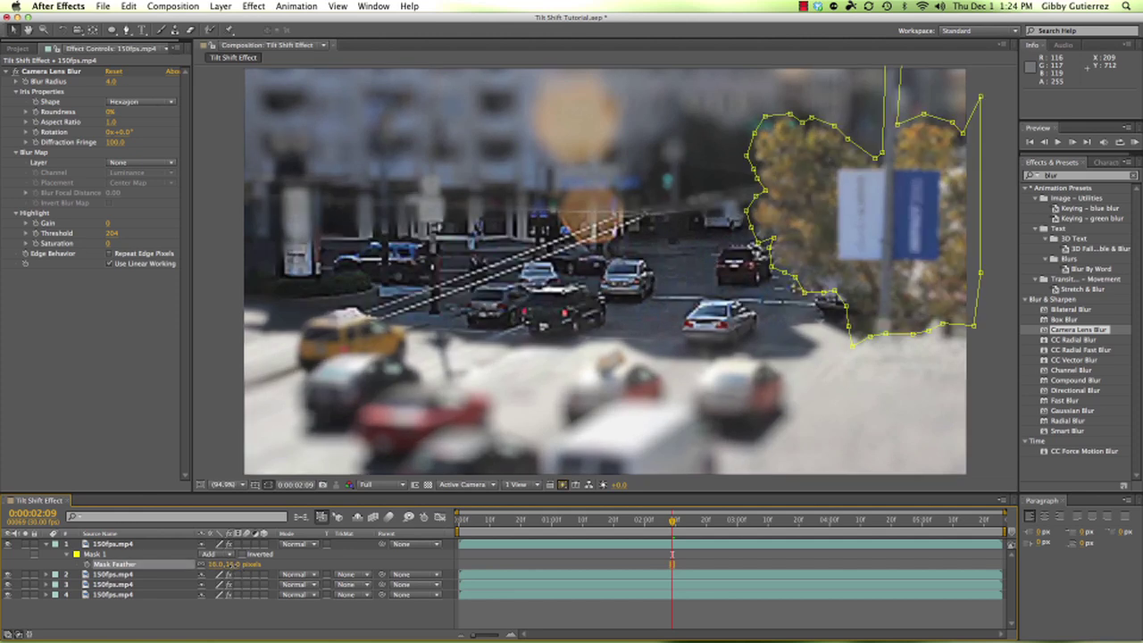
{"action": "left_click", "coordinate": [222, 624]}
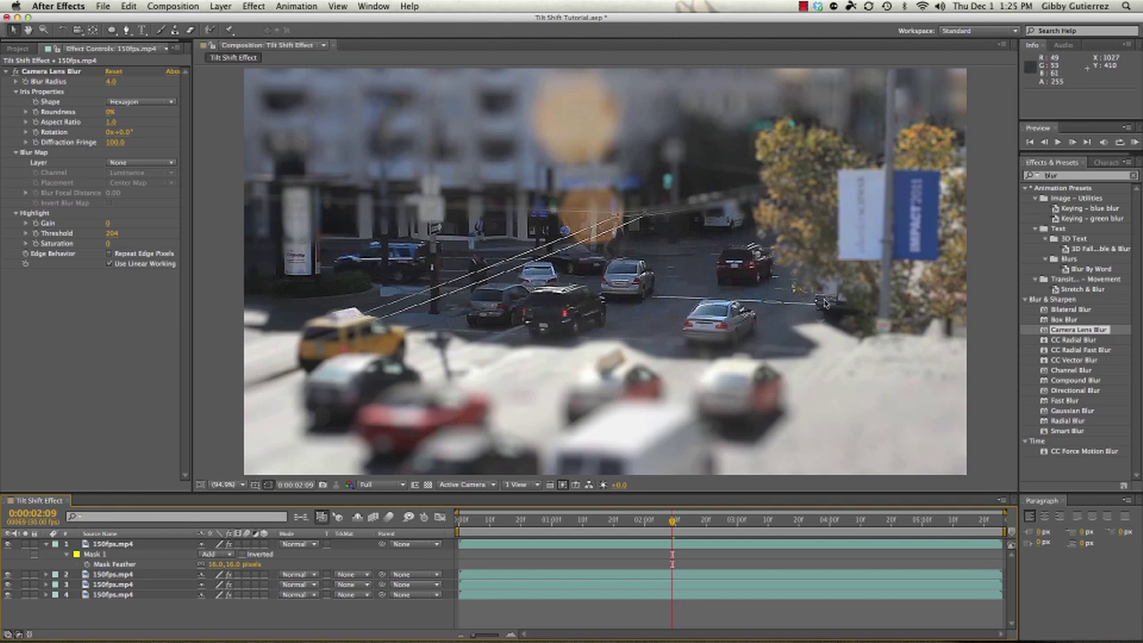
{"action": "left_click_drag", "start_coordinate": [672, 524], "coordinate": [622, 533]}
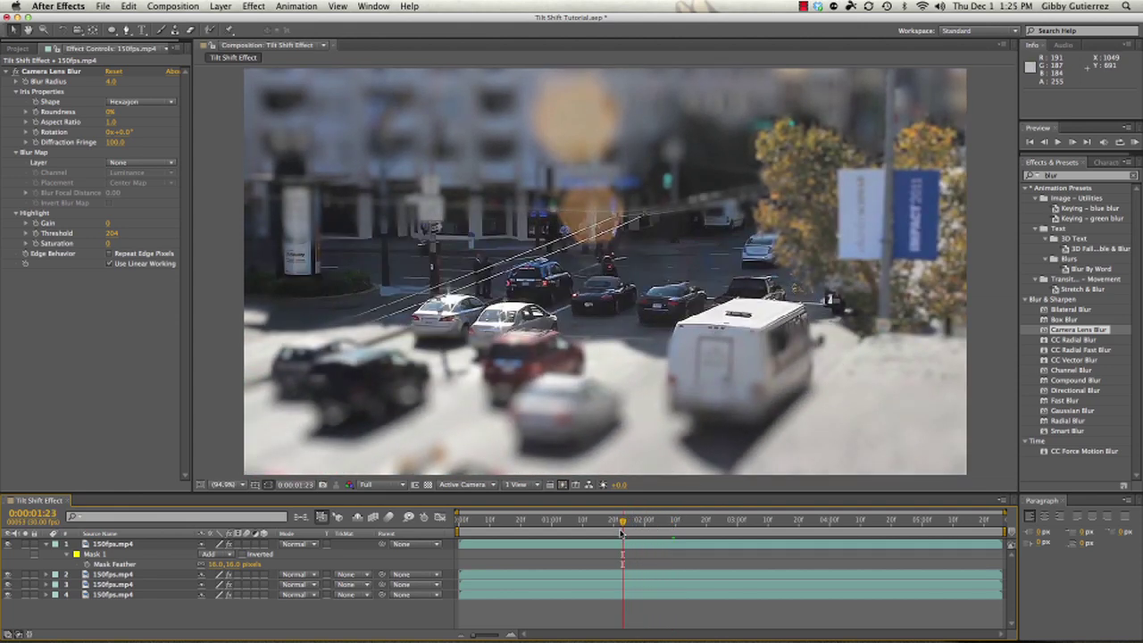
{"action": "key", "text": "KP_0"}
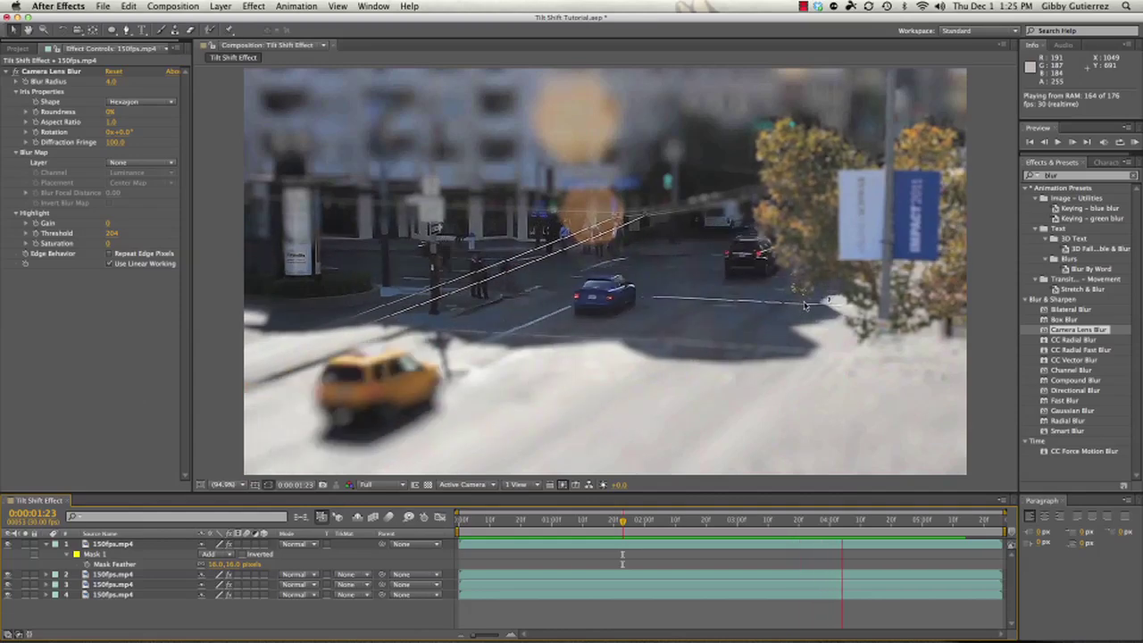
{"action": "left_click", "coordinate": [642, 555]}
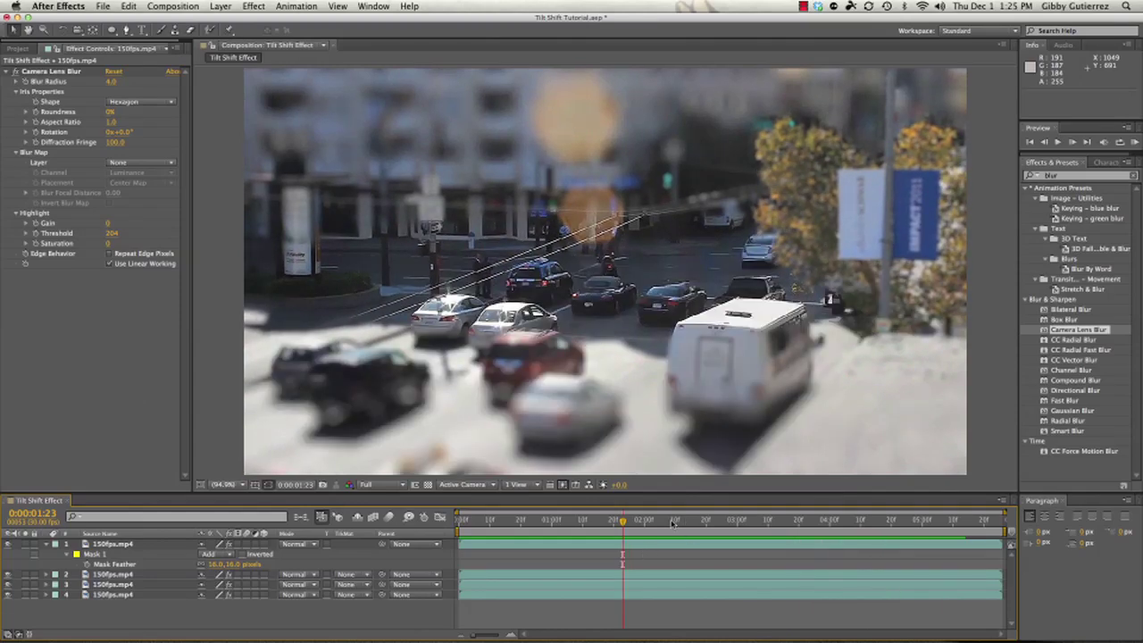
{"action": "left_click", "coordinate": [647, 548]}
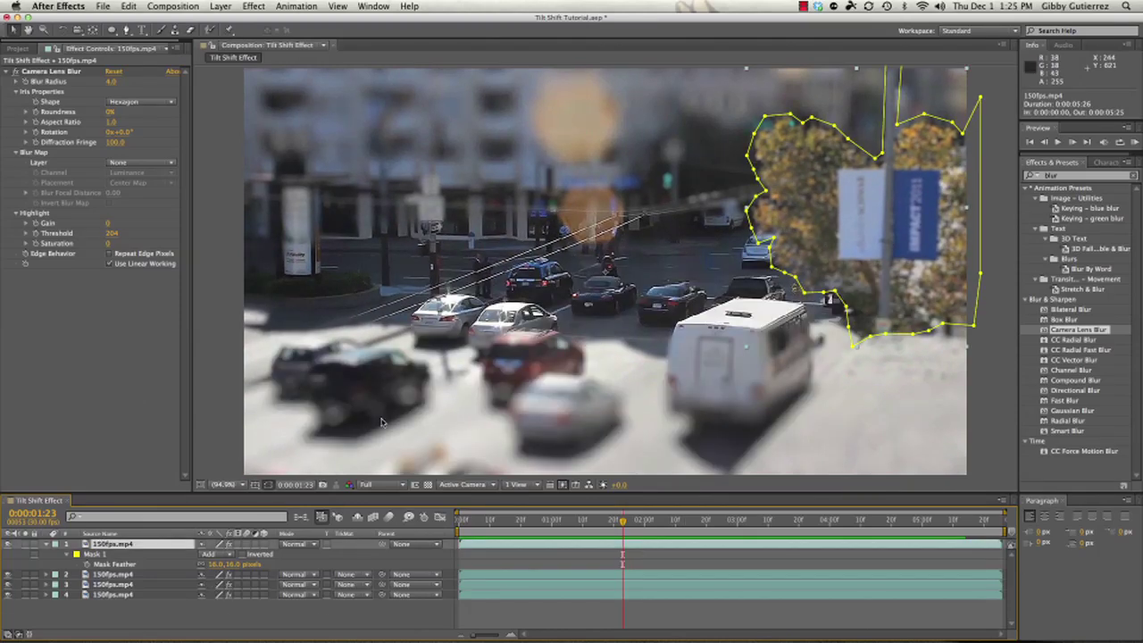
{"action": "left_click", "coordinate": [15, 29]}
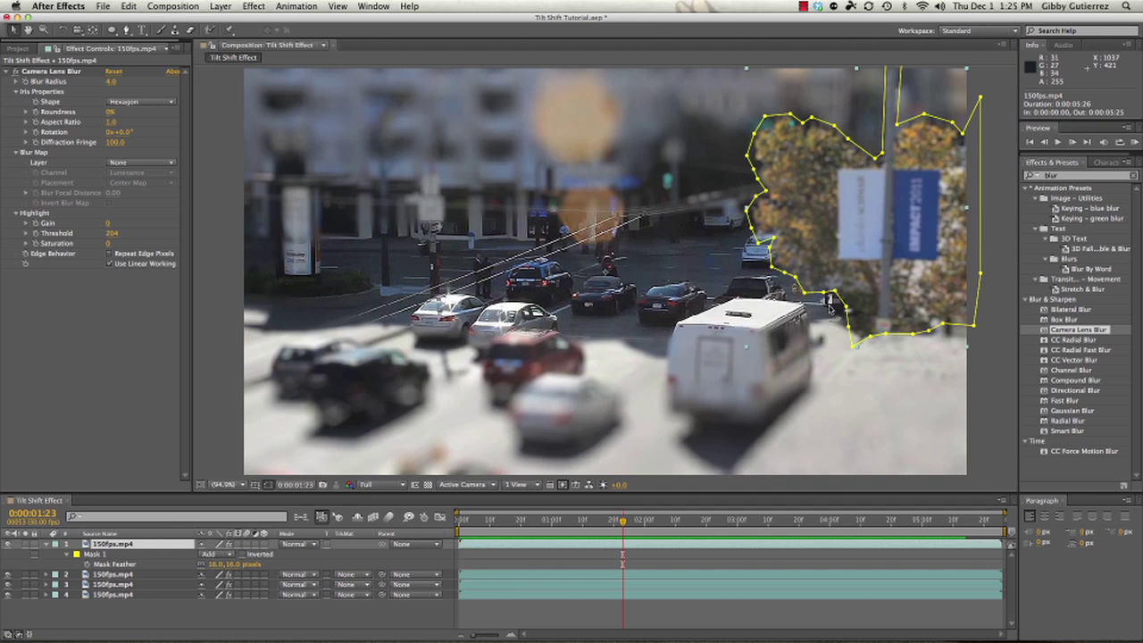
Step: Drag Mask 1's lower-edge vertices so the outline hugs the tree and curb
{"action": "left_click", "coordinate": [105, 556]}
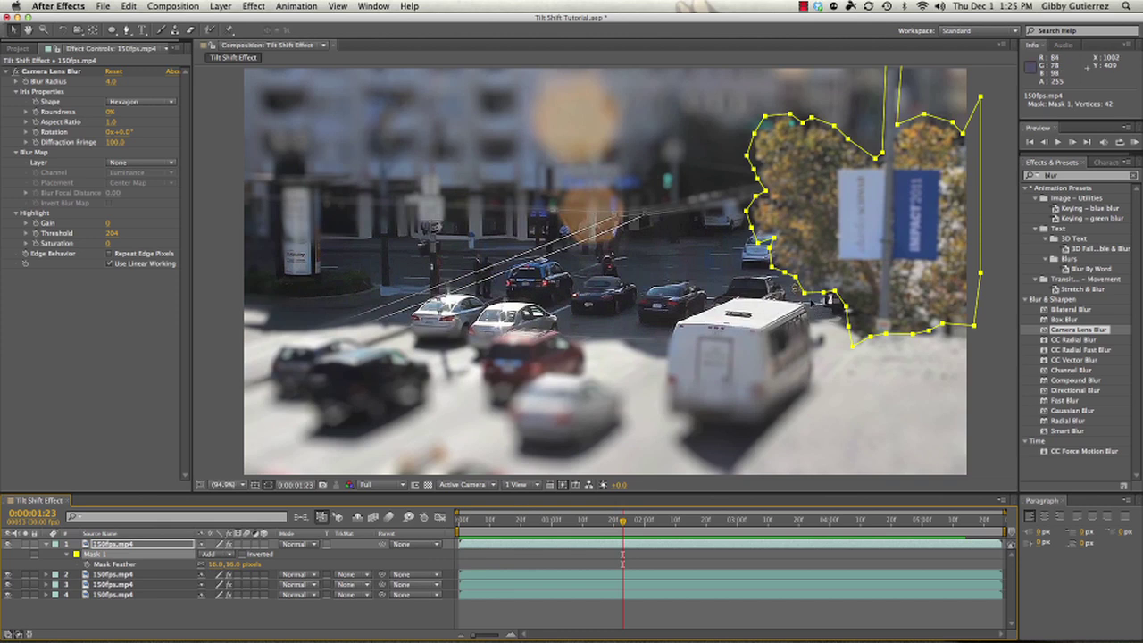
{"action": "key", "text": "super+z"}
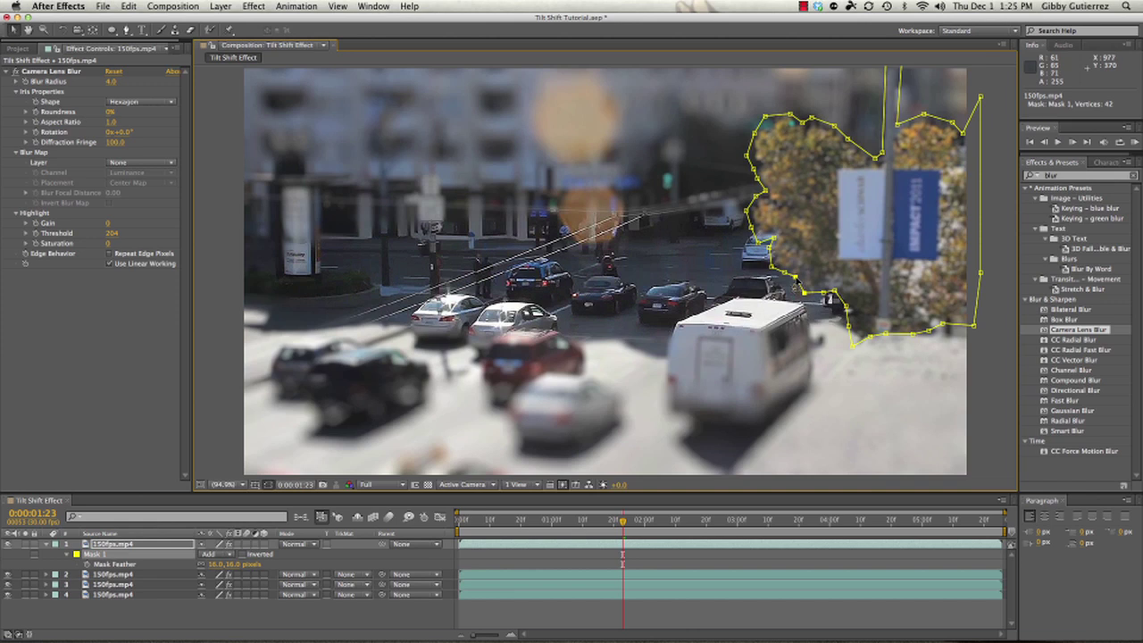
{"action": "left_click_drag", "start_coordinate": [832, 302], "coordinate": [834, 306]}
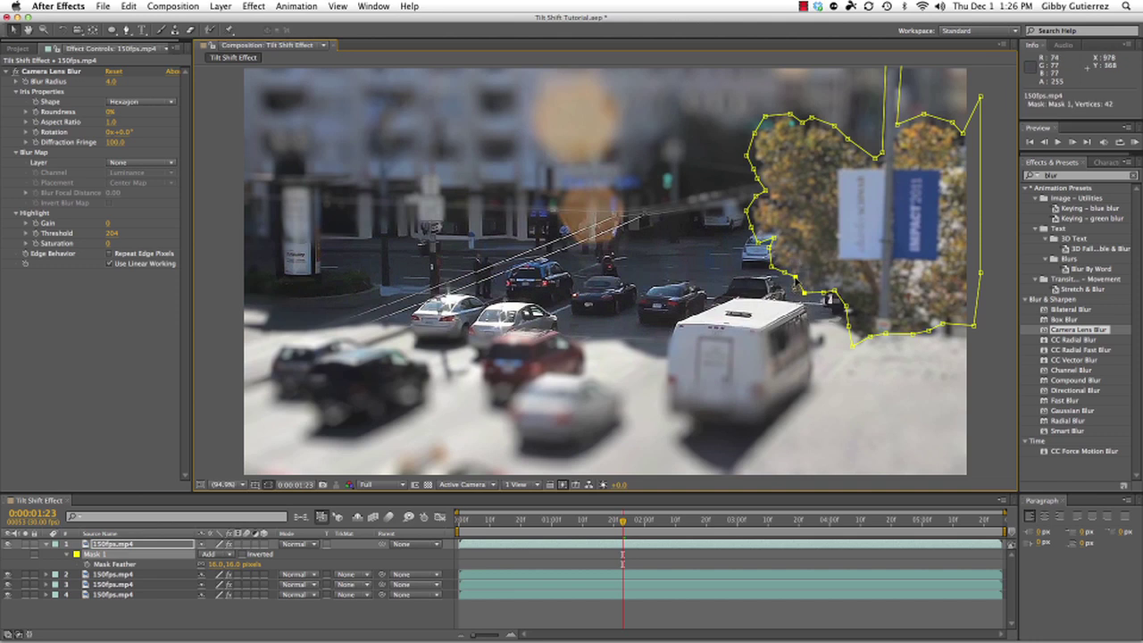
{"action": "left_click_drag", "start_coordinate": [795, 279], "coordinate": [796, 303]}
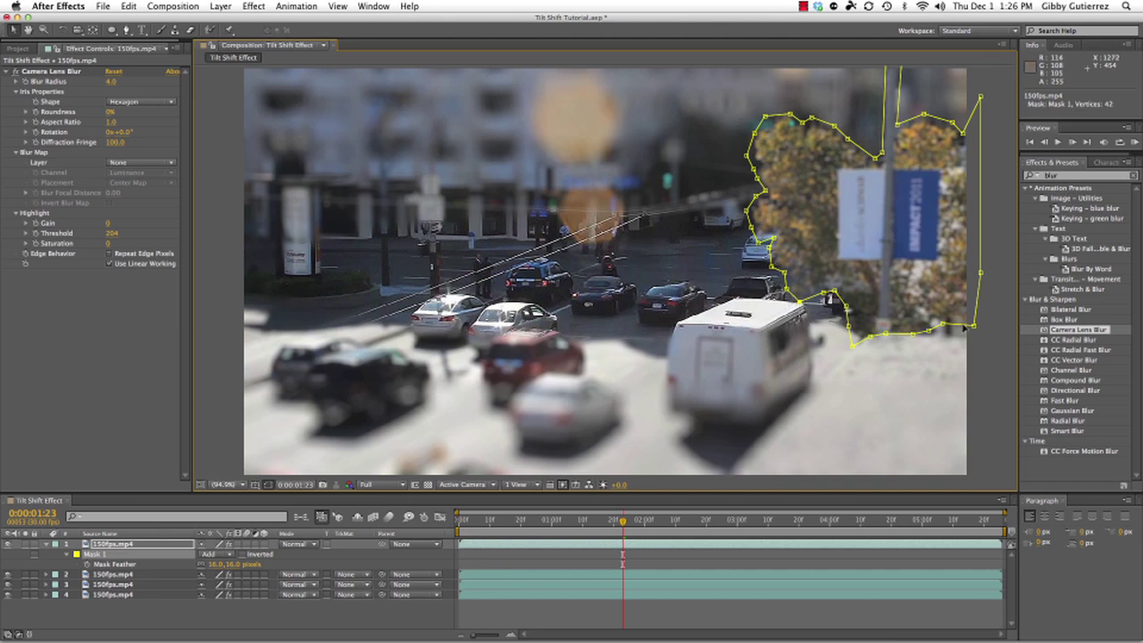
{"action": "left_click", "coordinate": [267, 623]}
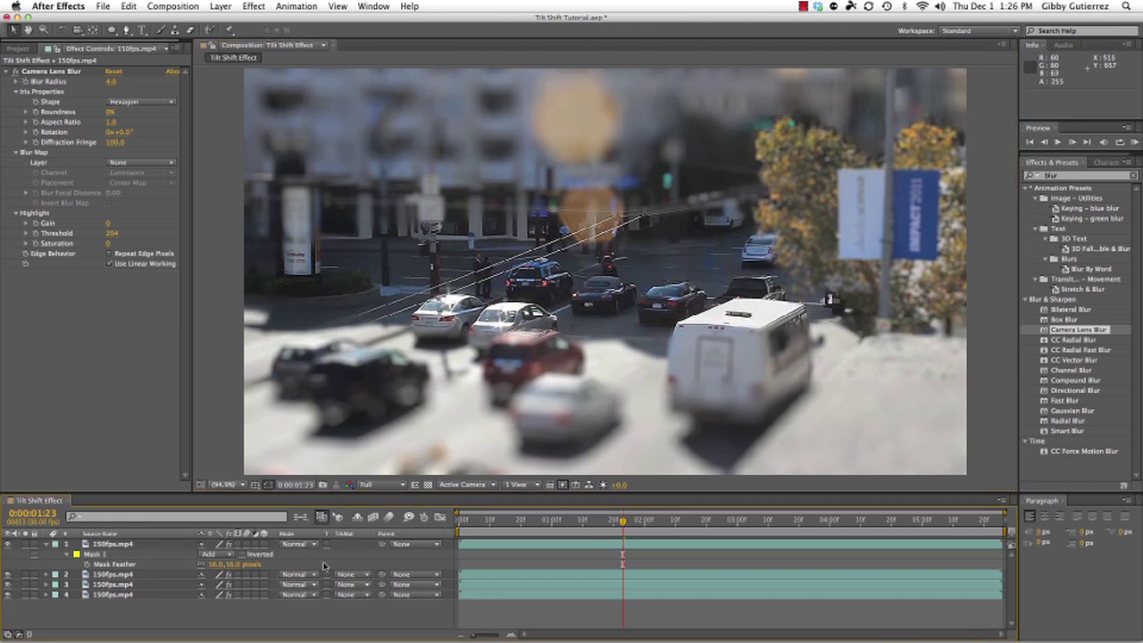
{"action": "key", "text": "Page_Down"}
{"action": "key", "text": "Page_Down"}
{"action": "key", "text": "Page_Down"}
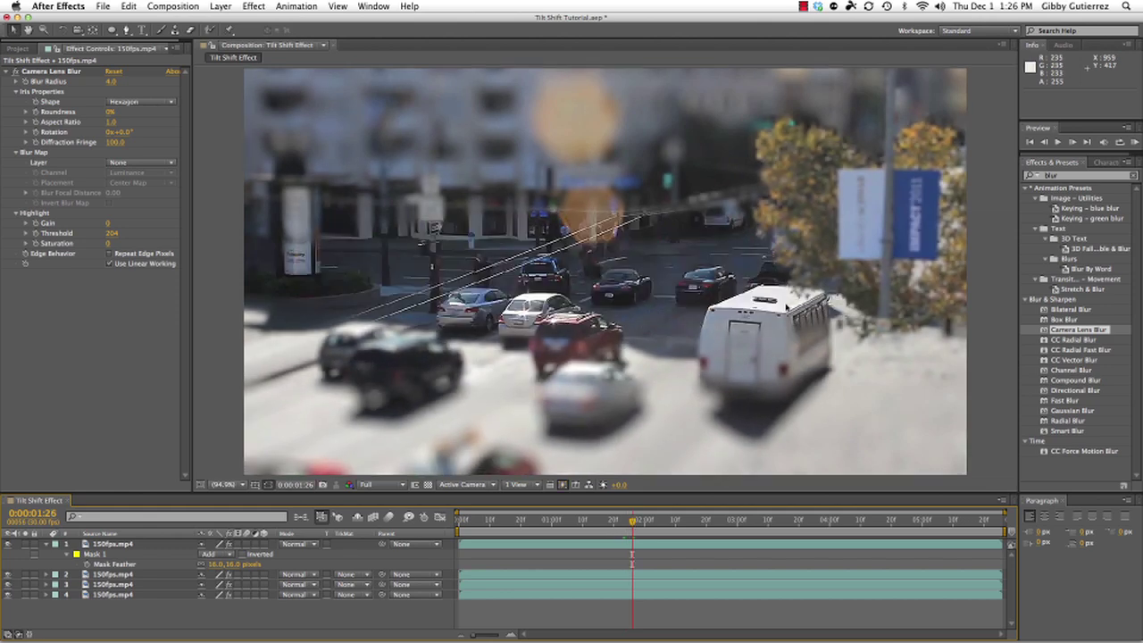
{"action": "key", "text": "Page_Up"}
{"action": "key", "text": "Page_Up"}
{"action": "key", "text": "Page_Up"}
{"action": "key", "text": "Page_Up"}
{"action": "key", "text": "Page_Up"}
{"action": "key", "text": "Page_Up"}
{"action": "key", "text": "Page_Up"}
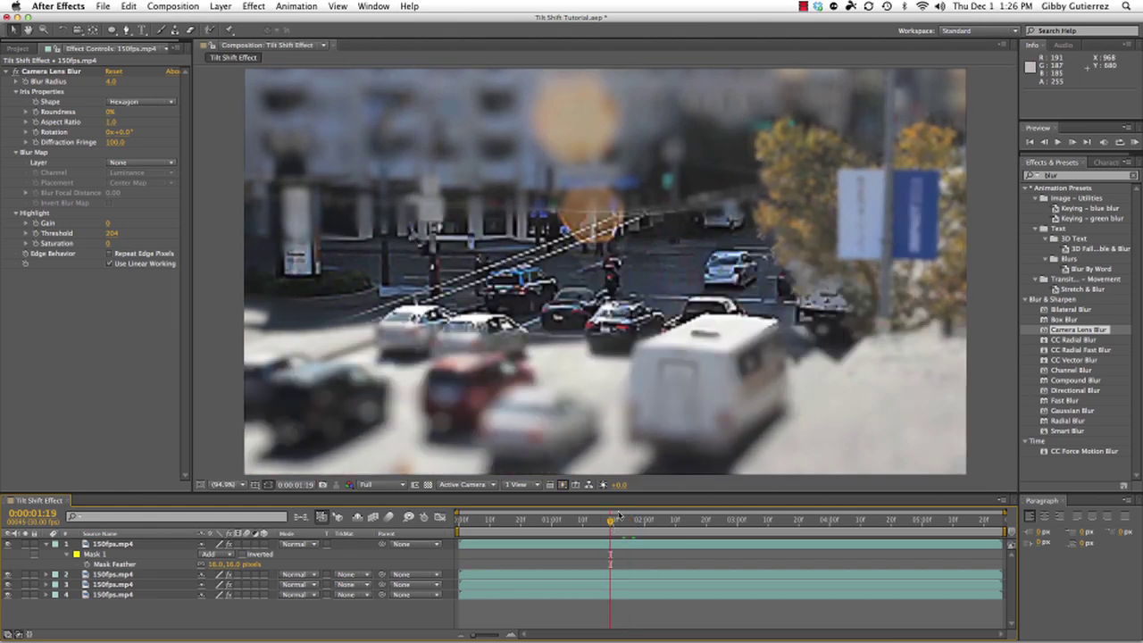
{"action": "left_click", "coordinate": [101, 554]}
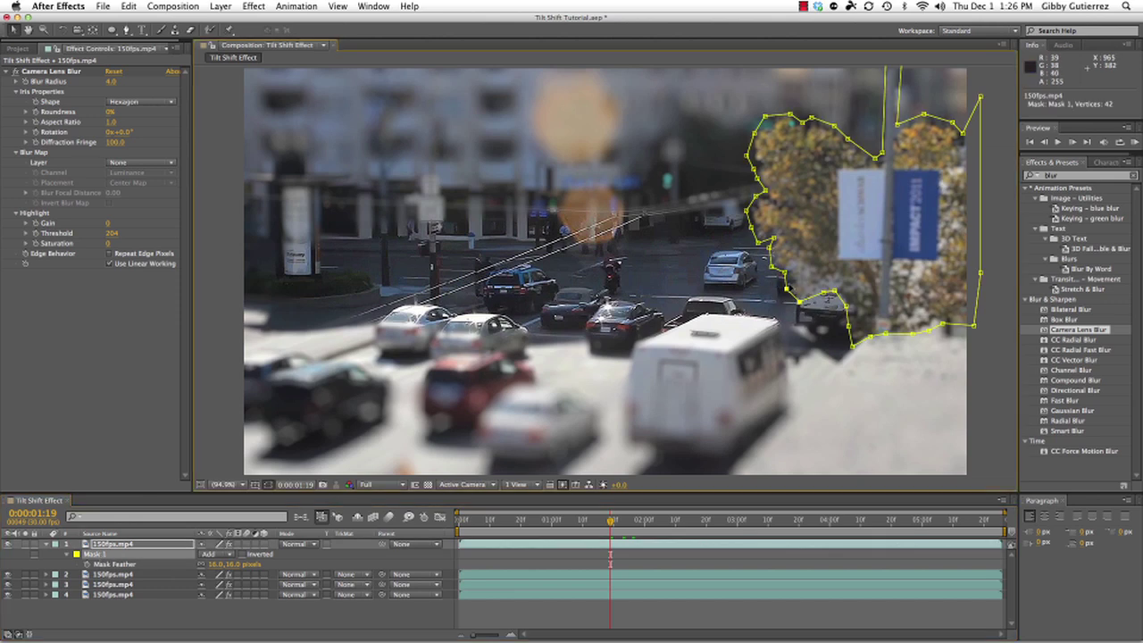
{"action": "left_click", "coordinate": [605, 213]}
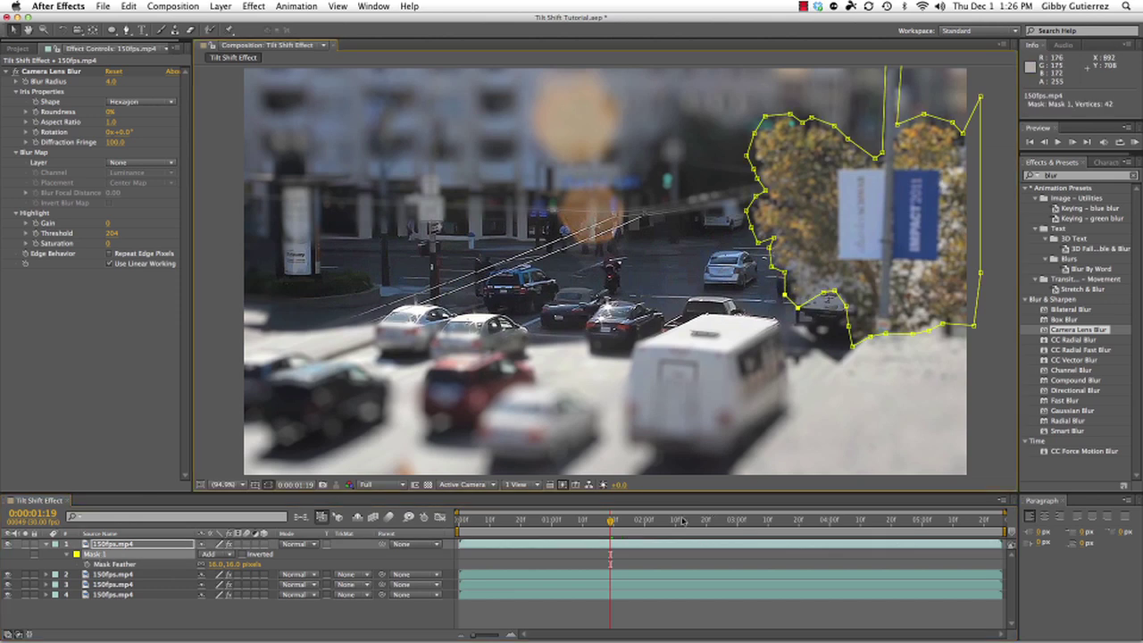
{"action": "left_click_drag", "start_coordinate": [614, 513], "coordinate": [671, 528]}
{"action": "left_click", "coordinate": [551, 534]}
{"action": "key", "text": "KP_0"}
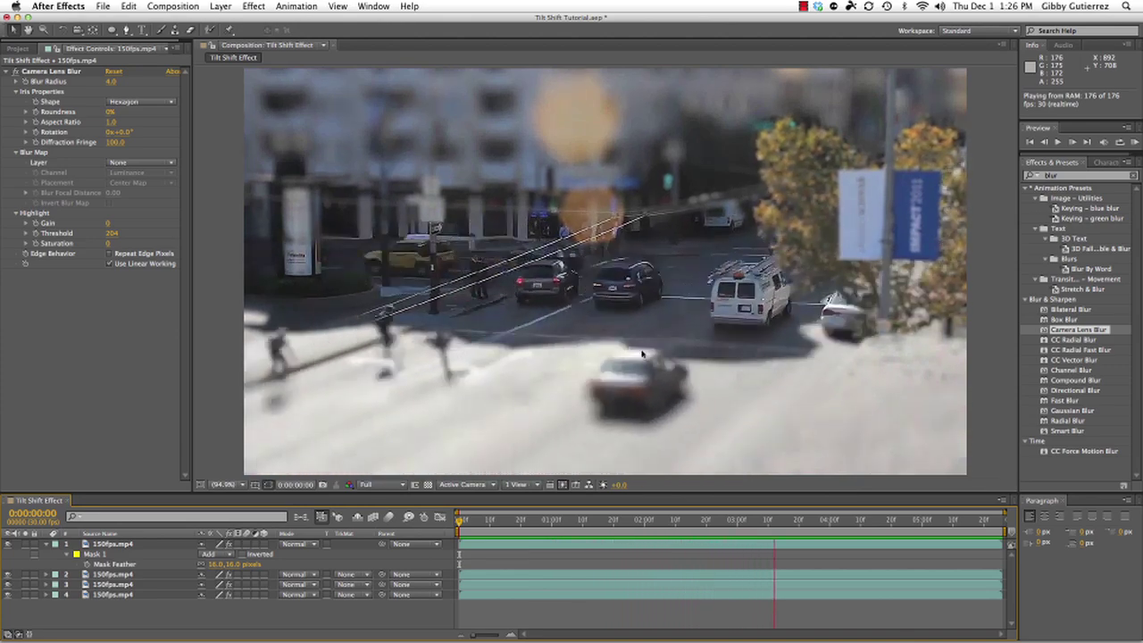
{"action": "left_click", "coordinate": [642, 354]}
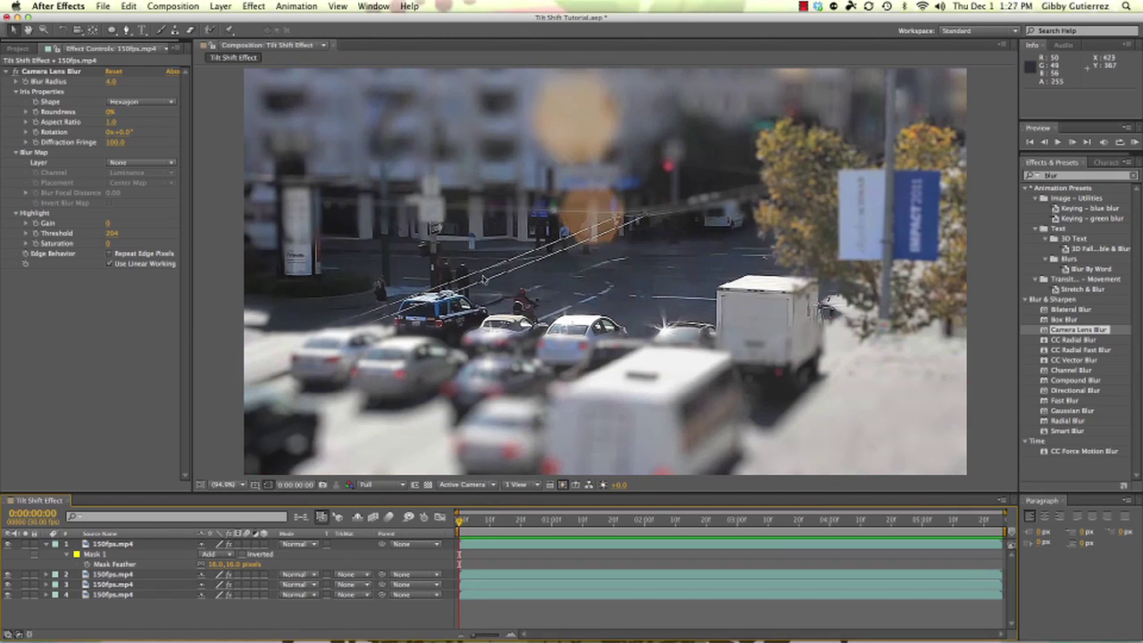
{"action": "left_click", "coordinate": [23, 49]}
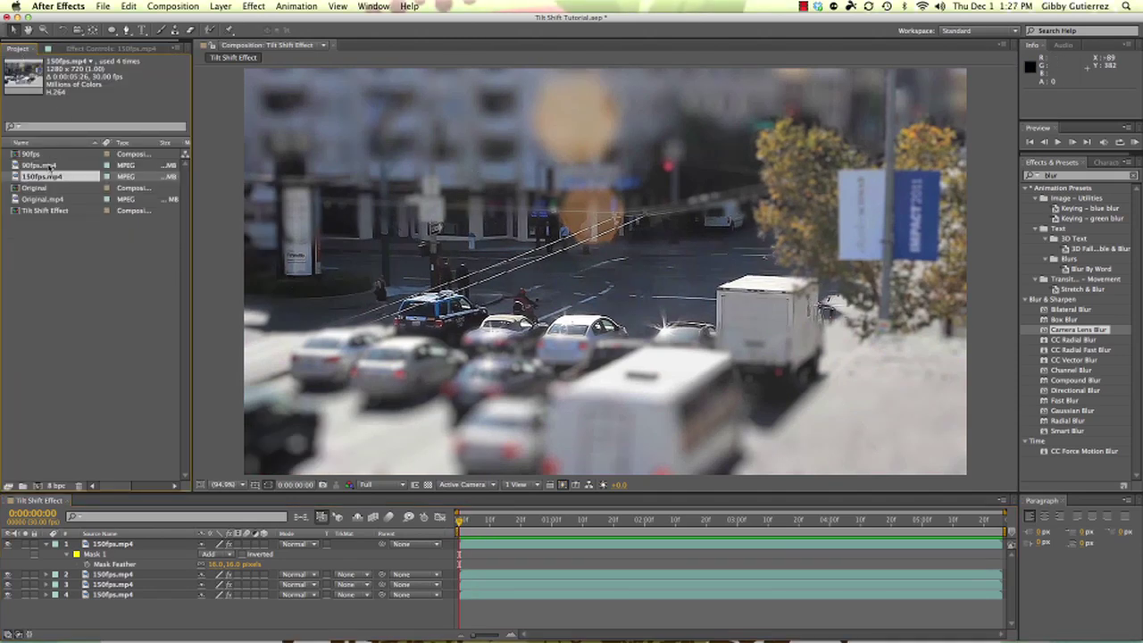
{"action": "left_click_drag", "start_coordinate": [27, 177], "coordinate": [69, 547]}
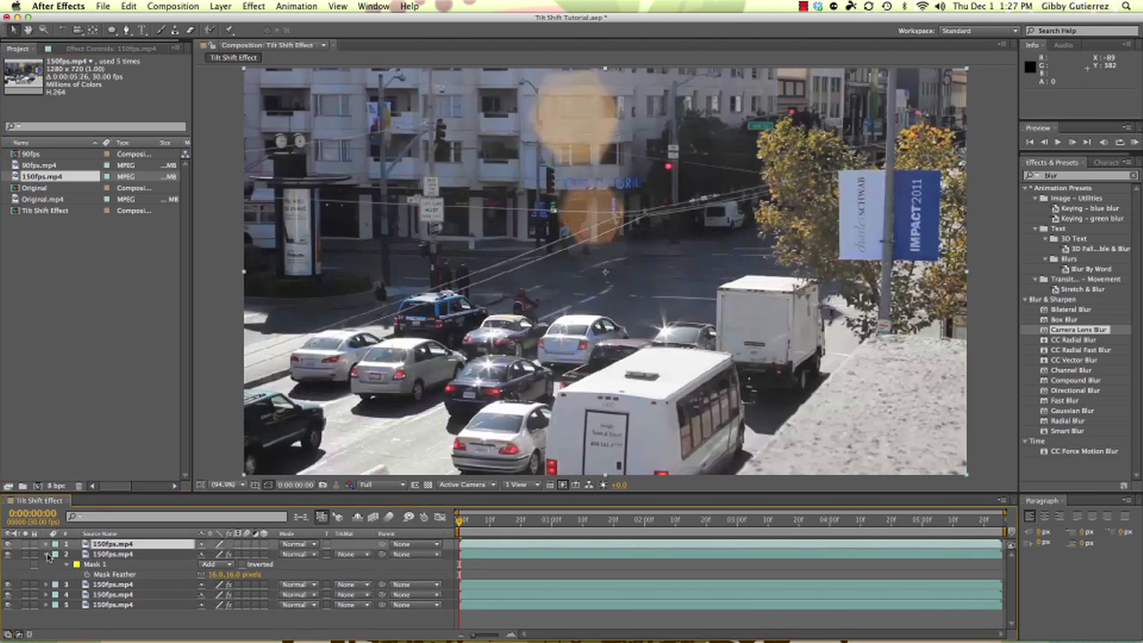
{"action": "left_click", "coordinate": [47, 554]}
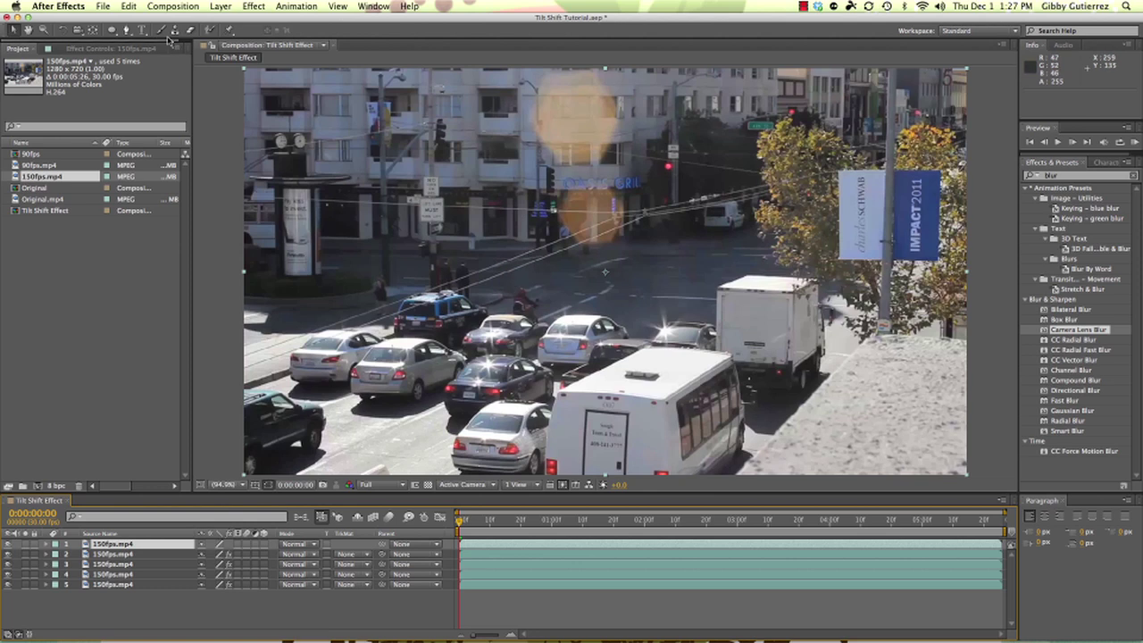
{"action": "left_click", "coordinate": [127, 30]}
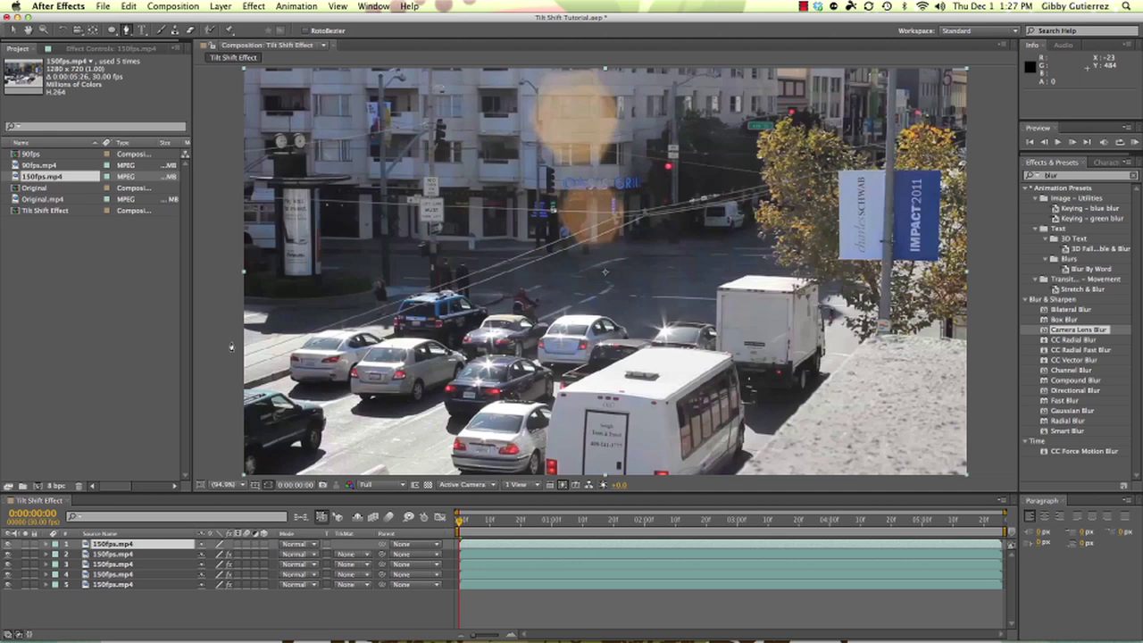
{"action": "key", "text": "period"}
{"action": "key", "text": "period"}
{"action": "key", "text": "period"}
{"action": "key", "text": "period"}
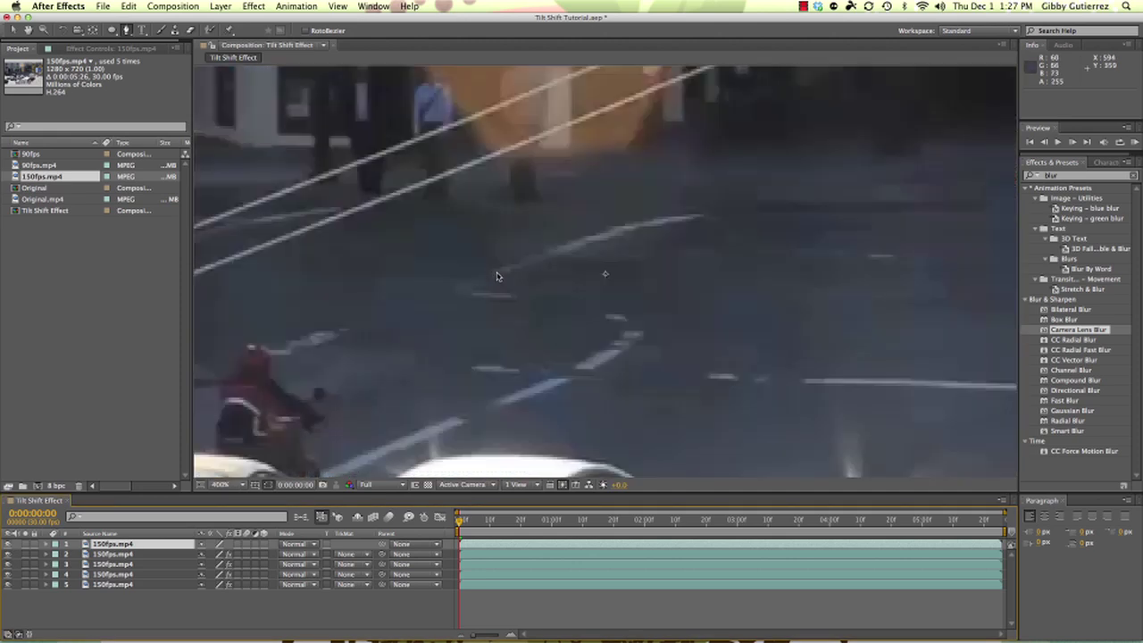
{"action": "left_click_drag", "start_coordinate": [344, 233], "coordinate": [556, 303]}
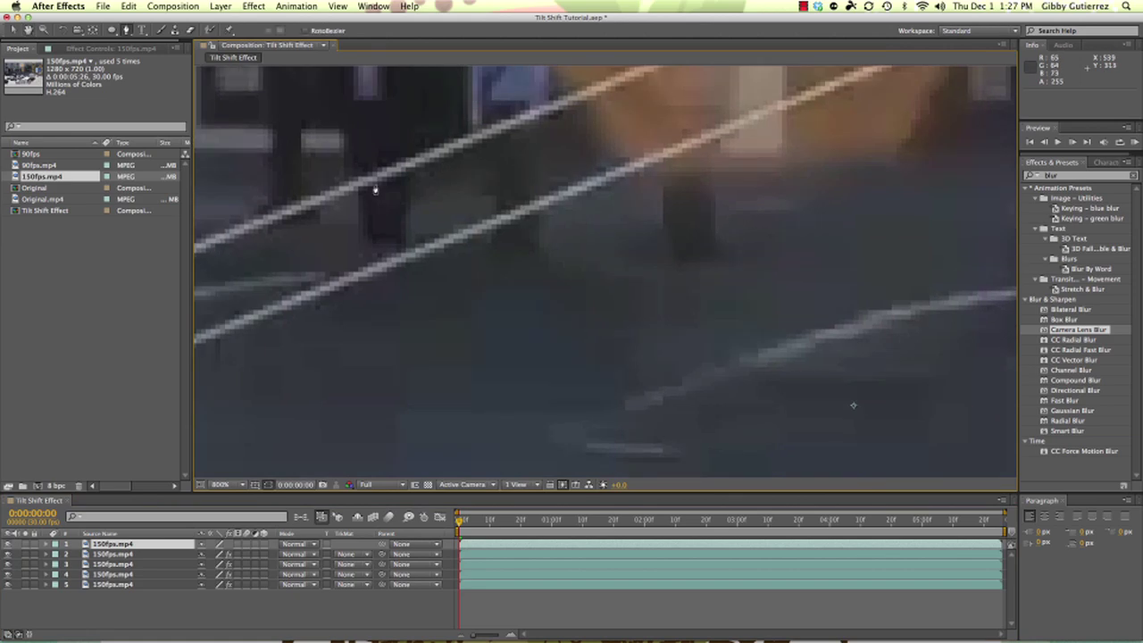
{"action": "key", "text": "comma"}
{"action": "key", "text": "comma"}
{"action": "key", "text": "comma"}
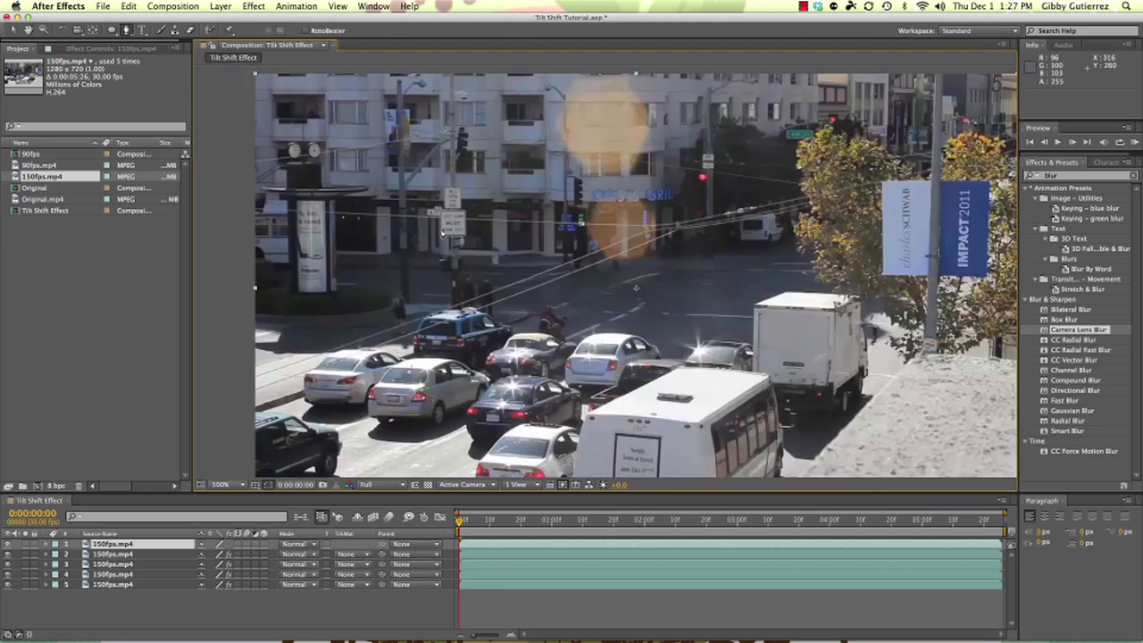
{"action": "key", "text": "period"}
{"action": "key", "text": "period"}
{"action": "left_click_drag", "start_coordinate": [447, 230], "coordinate": [686, 184]}
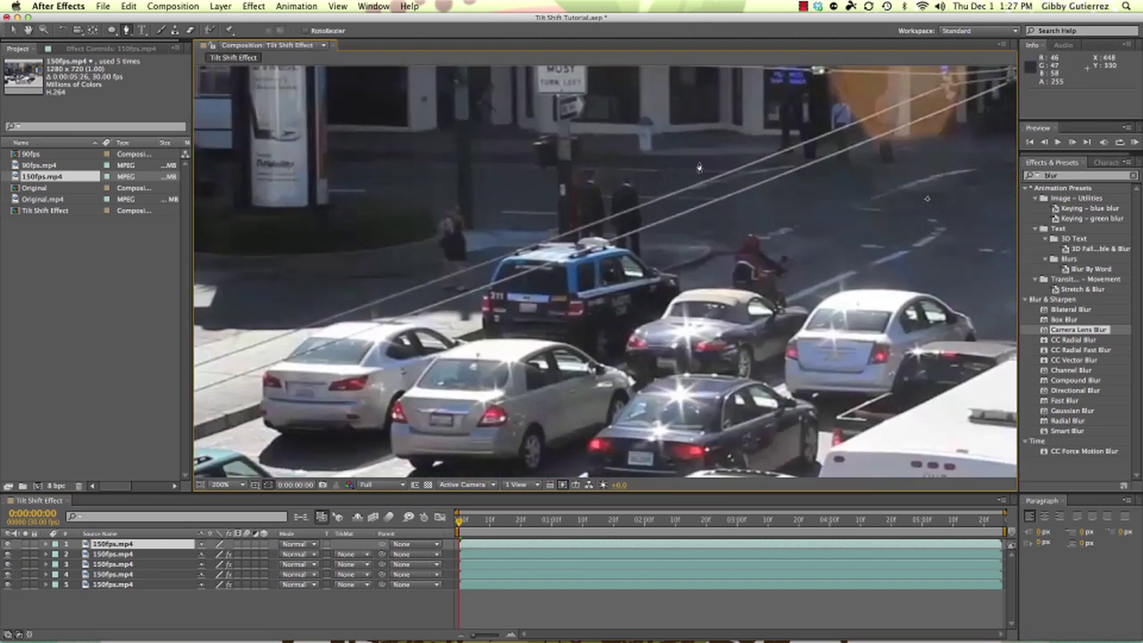
{"action": "key", "text": "comma"}
{"action": "key", "text": "comma"}
{"action": "left_click_drag", "start_coordinate": [368, 308], "coordinate": [268, 311]}
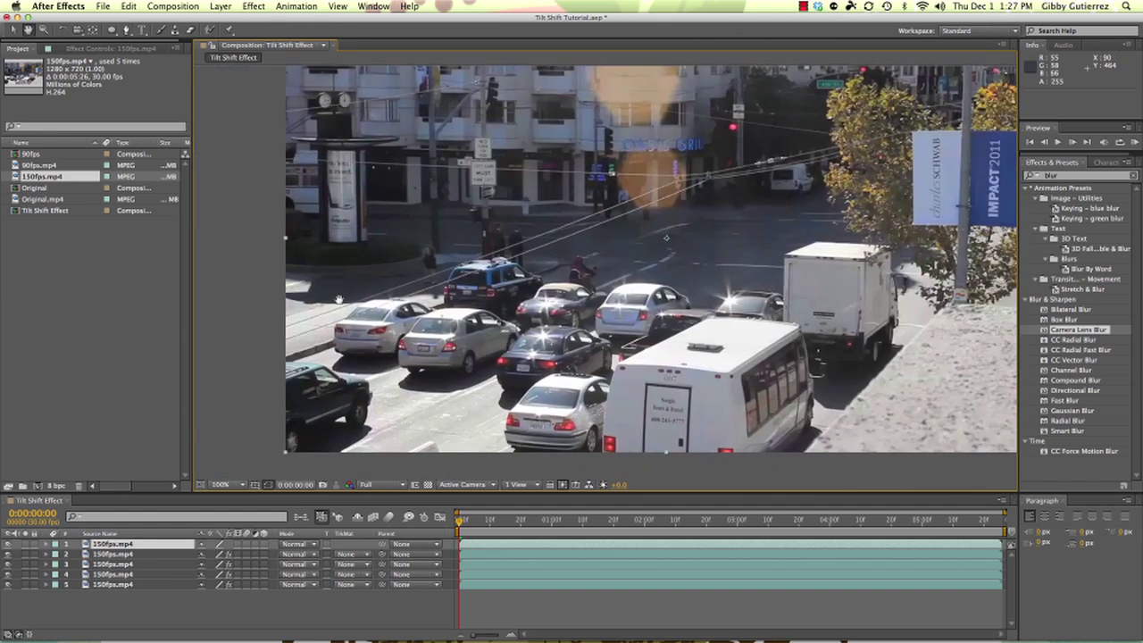
Step: Draw a closed five-point Pen mask around the left curb strip on the top layer
{"action": "left_click", "coordinate": [276, 312]}
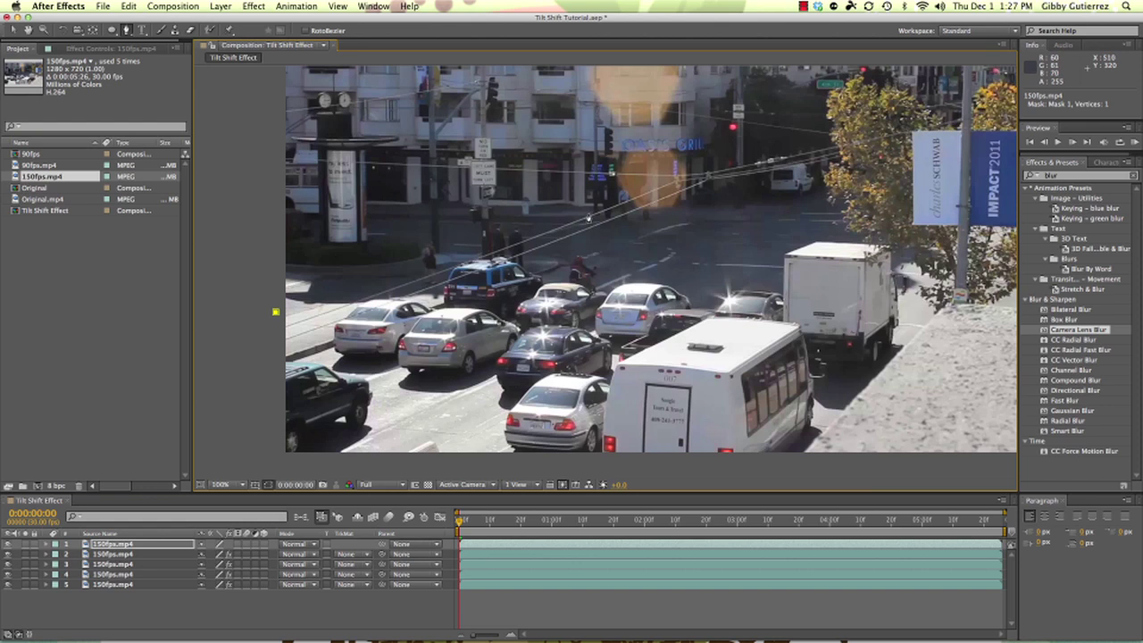
{"action": "left_click", "coordinate": [596, 214]}
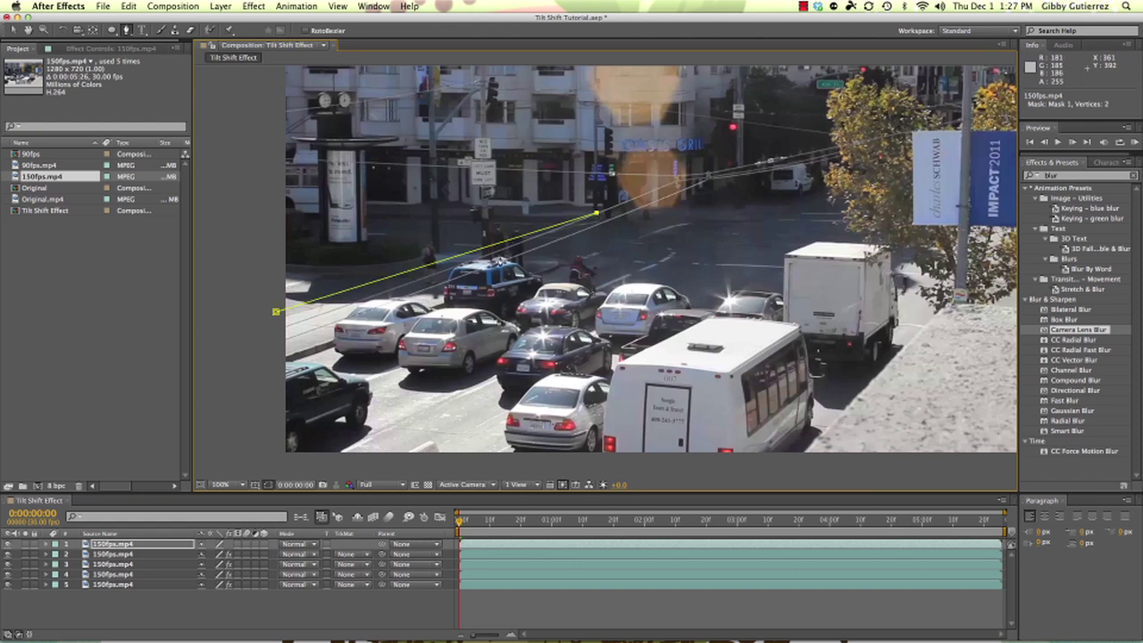
{"action": "left_click", "coordinate": [499, 259]}
{"action": "left_click", "coordinate": [606, 221]}
{"action": "left_click", "coordinate": [278, 367]}
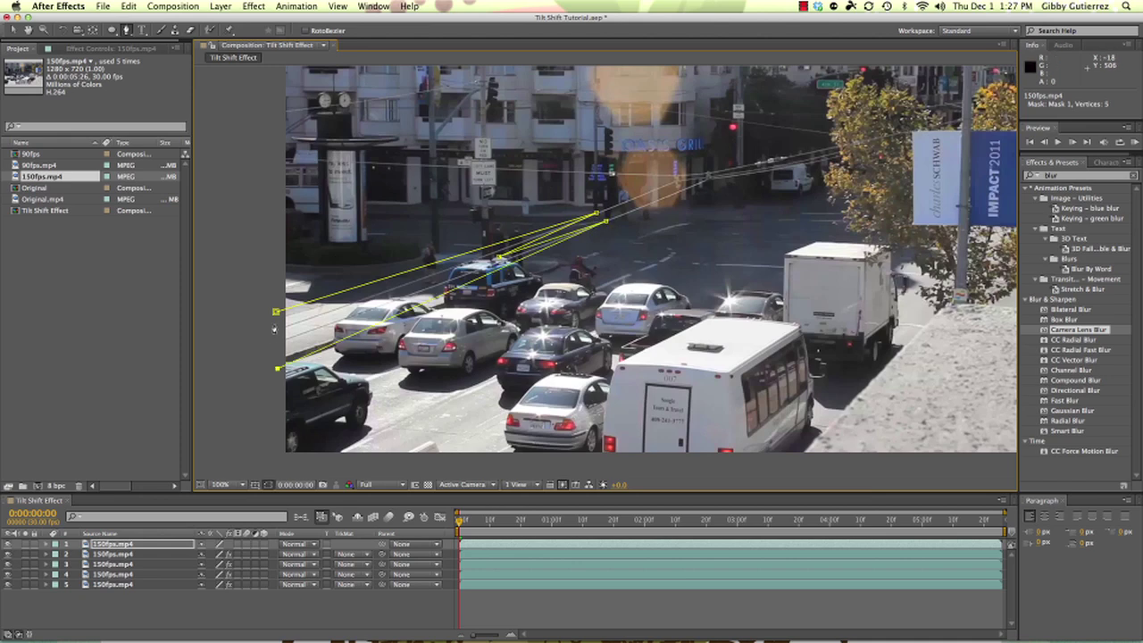
{"action": "left_click", "coordinate": [276, 313]}
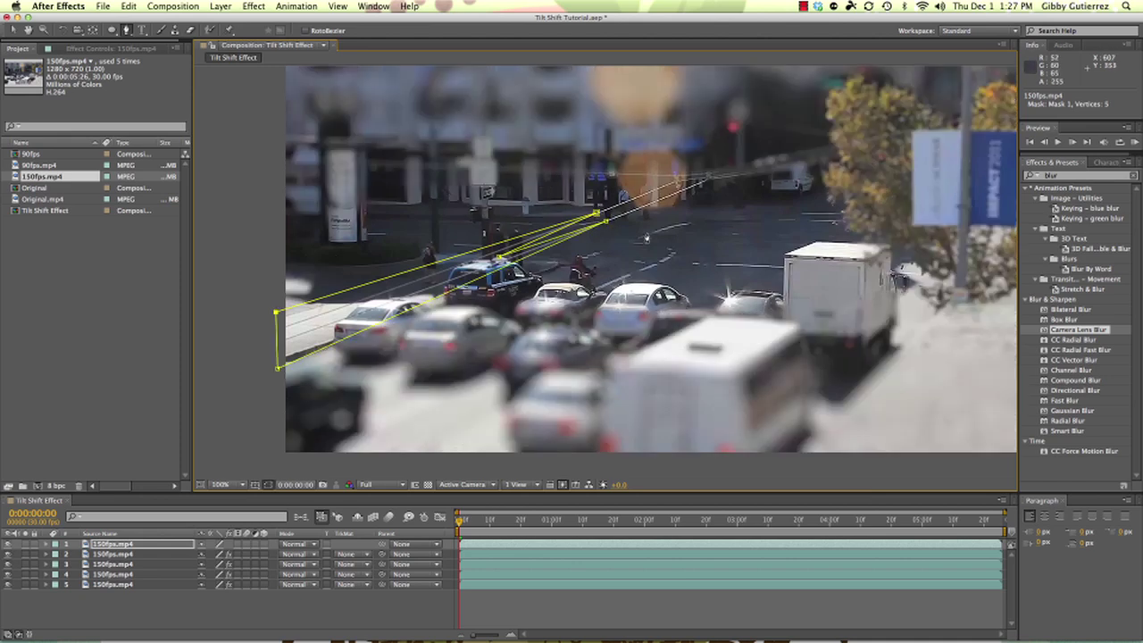
{"action": "left_click", "coordinate": [253, 617]}
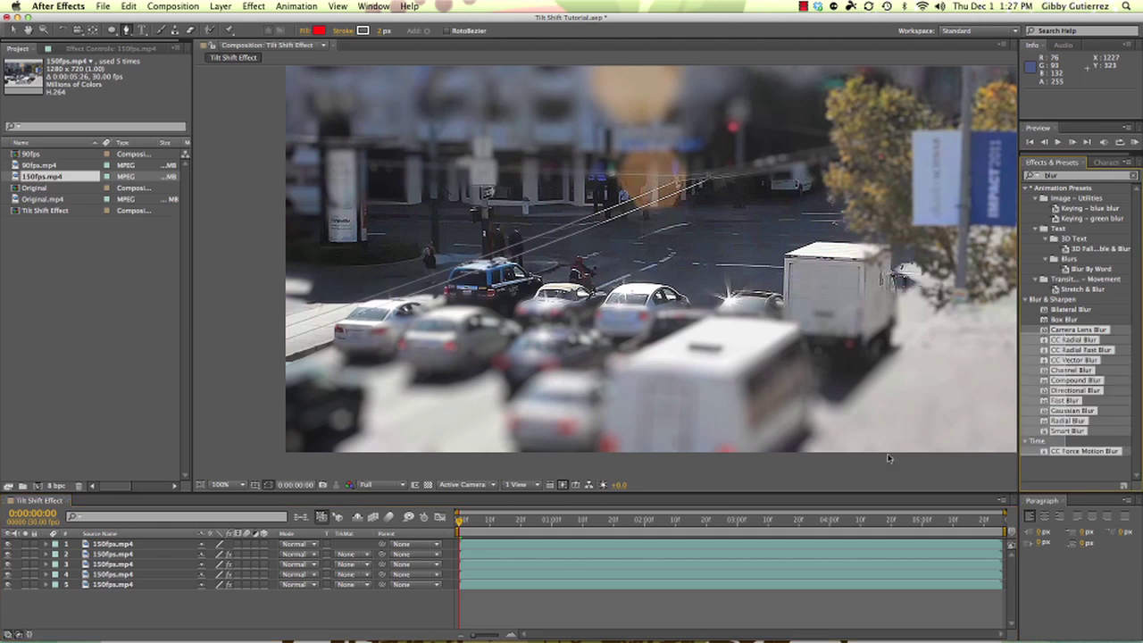
Step: Apply Camera Lens Blur to the top layer and reveal its Mask 1
{"action": "left_click_drag", "start_coordinate": [1066, 338], "coordinate": [809, 546]}
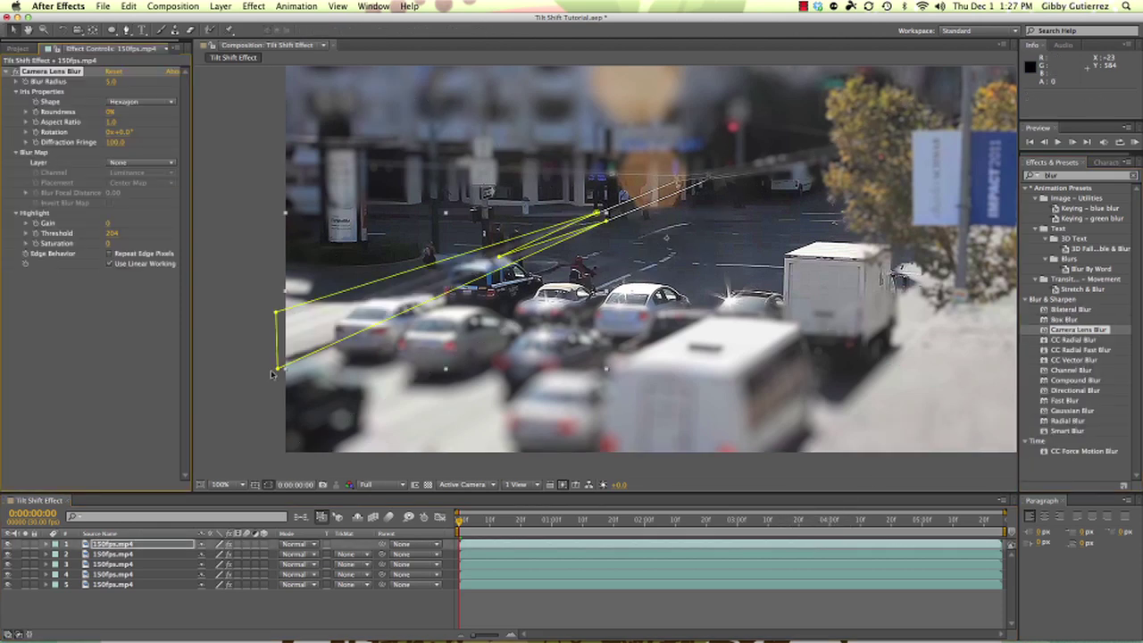
{"action": "left_click", "coordinate": [226, 619]}
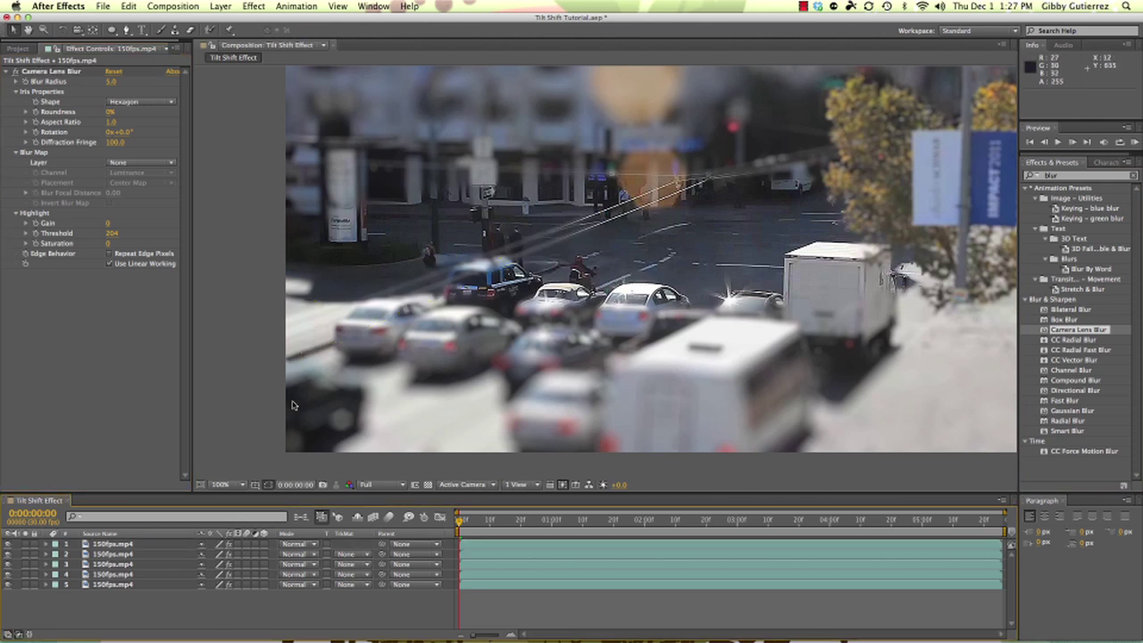
{"action": "left_click", "coordinate": [107, 545]}
{"action": "key", "text": "m"}
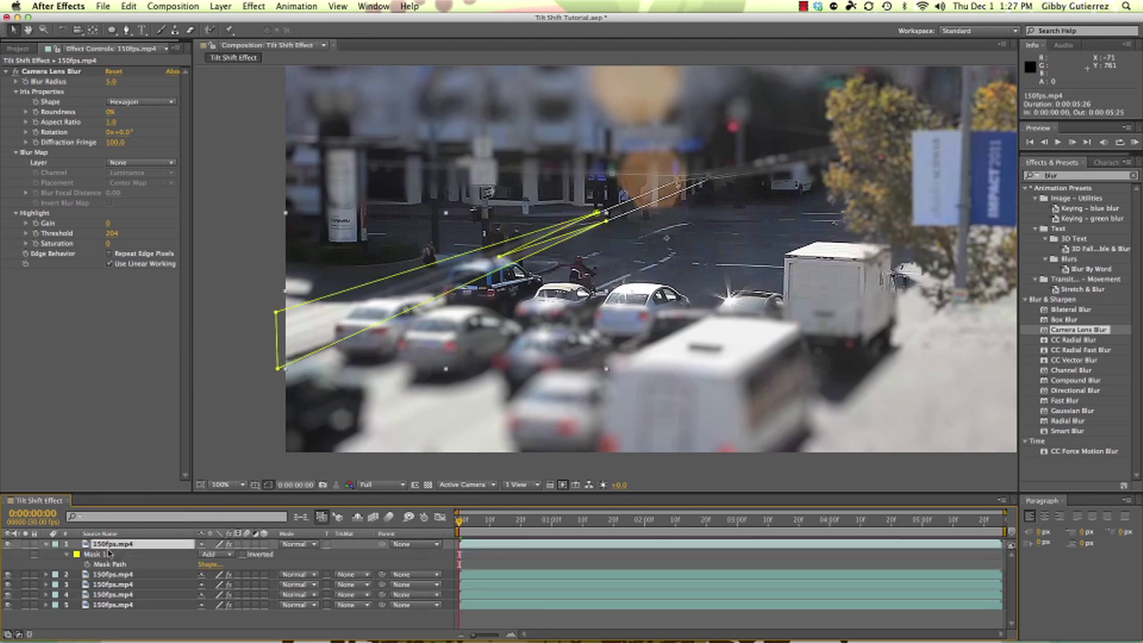
{"action": "left_click", "coordinate": [109, 554]}
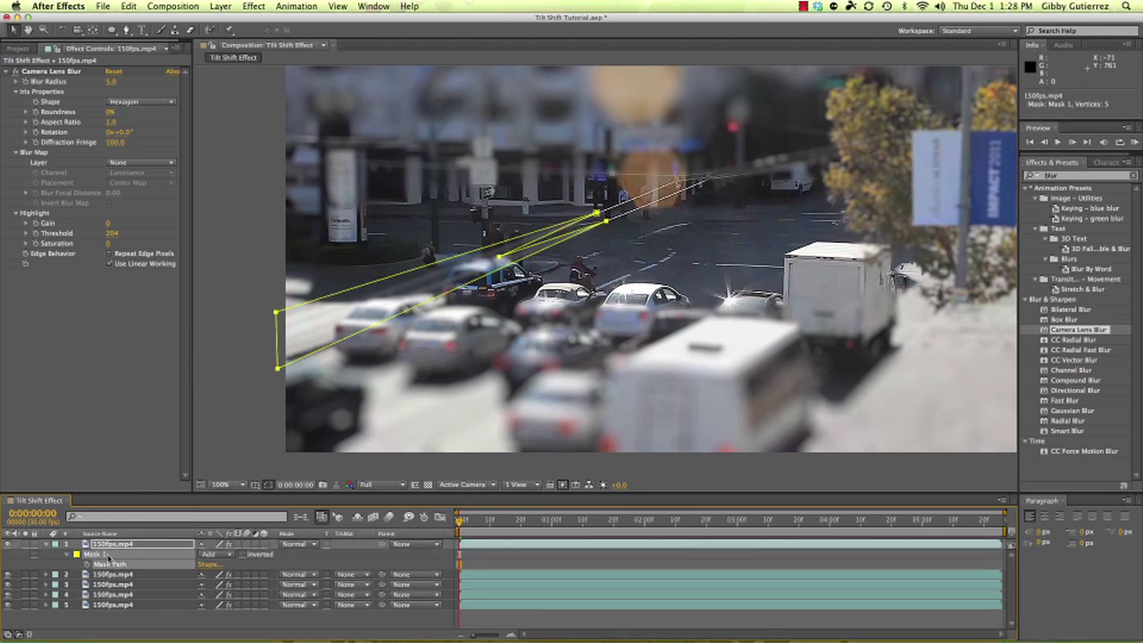
Step: Set Mask 1's feather to 5 pixels and start a playback preview
{"action": "key", "text": "f"}
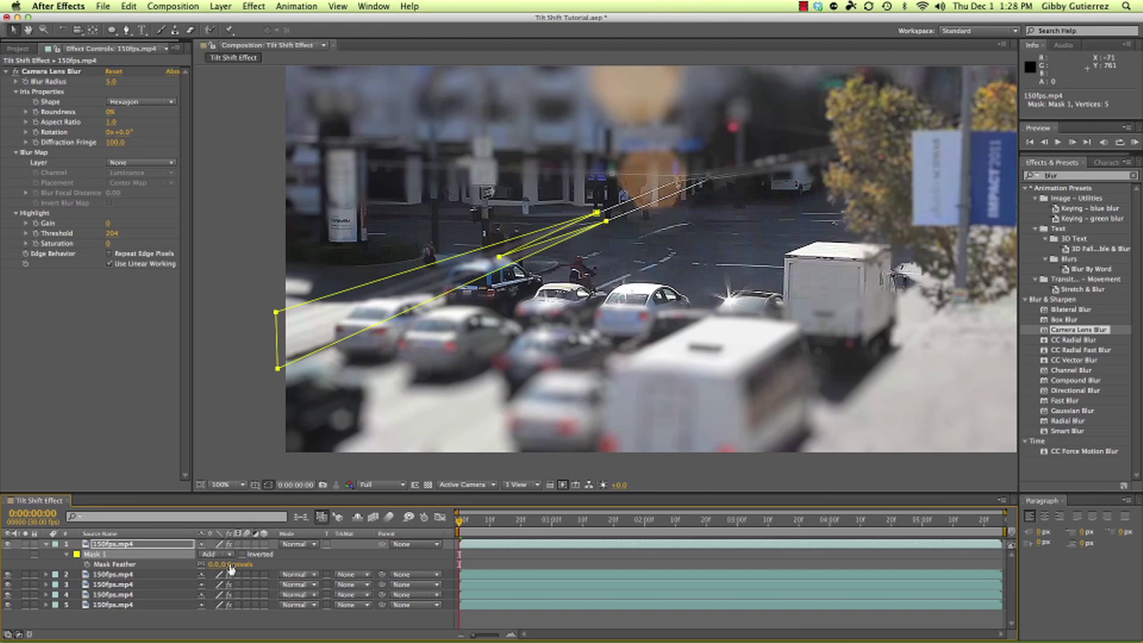
{"action": "left_click", "coordinate": [227, 564]}
{"action": "type", "text": "5"}
{"action": "key", "text": "Return"}
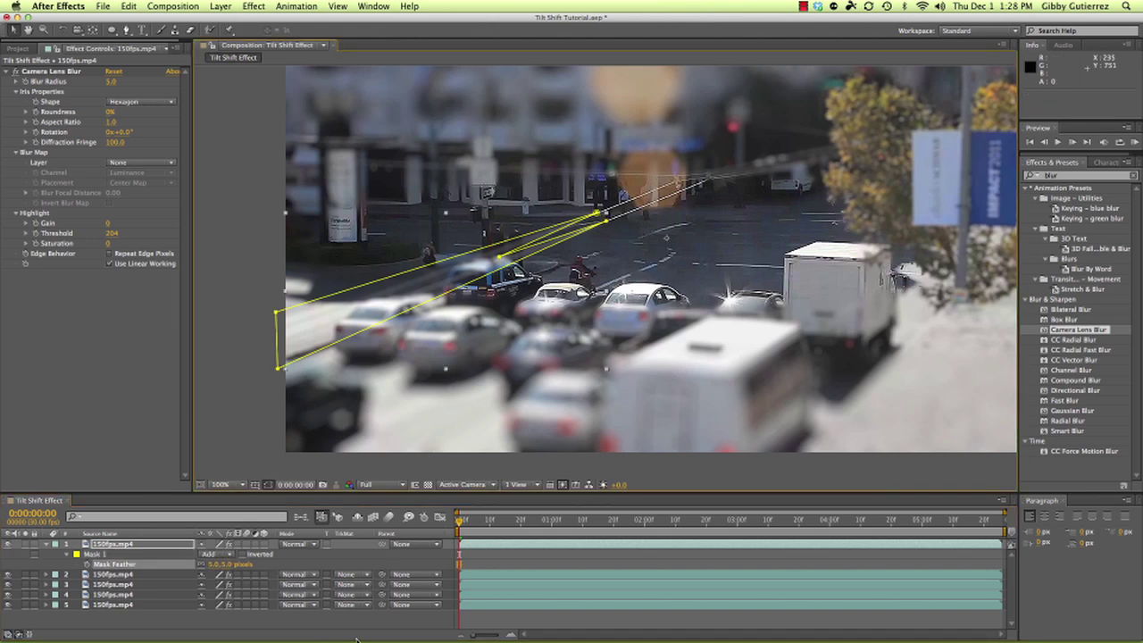
{"action": "left_click", "coordinate": [330, 623]}
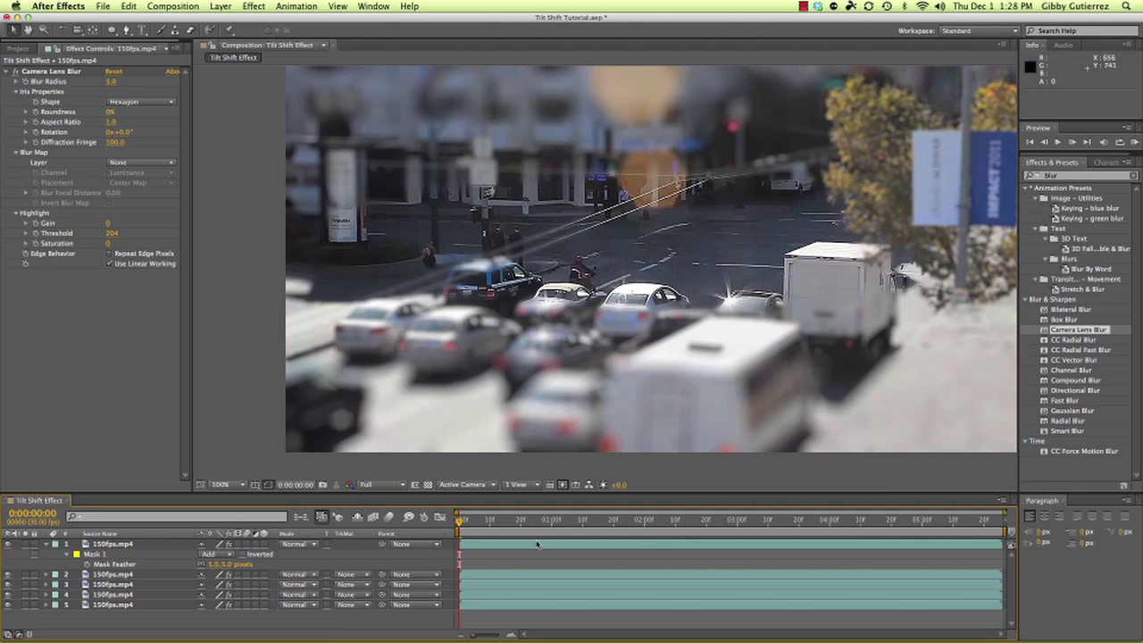
{"action": "key", "text": "space"}
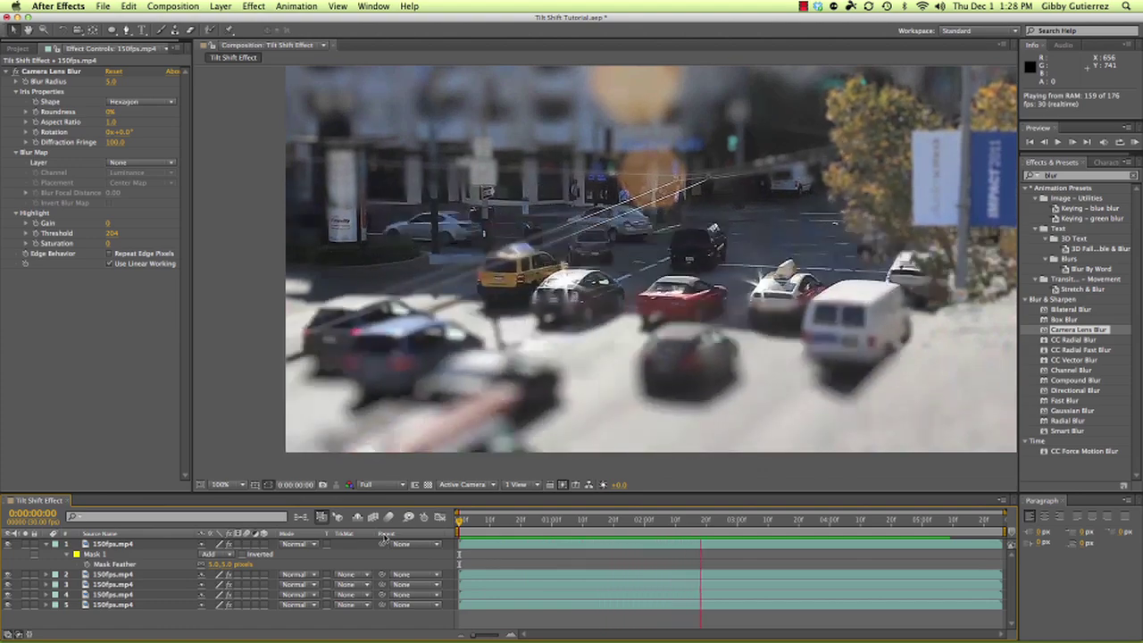
Step: Stop the preview and switch to QuickTime Player with Cmd+Tab
{"action": "key", "text": "space"}
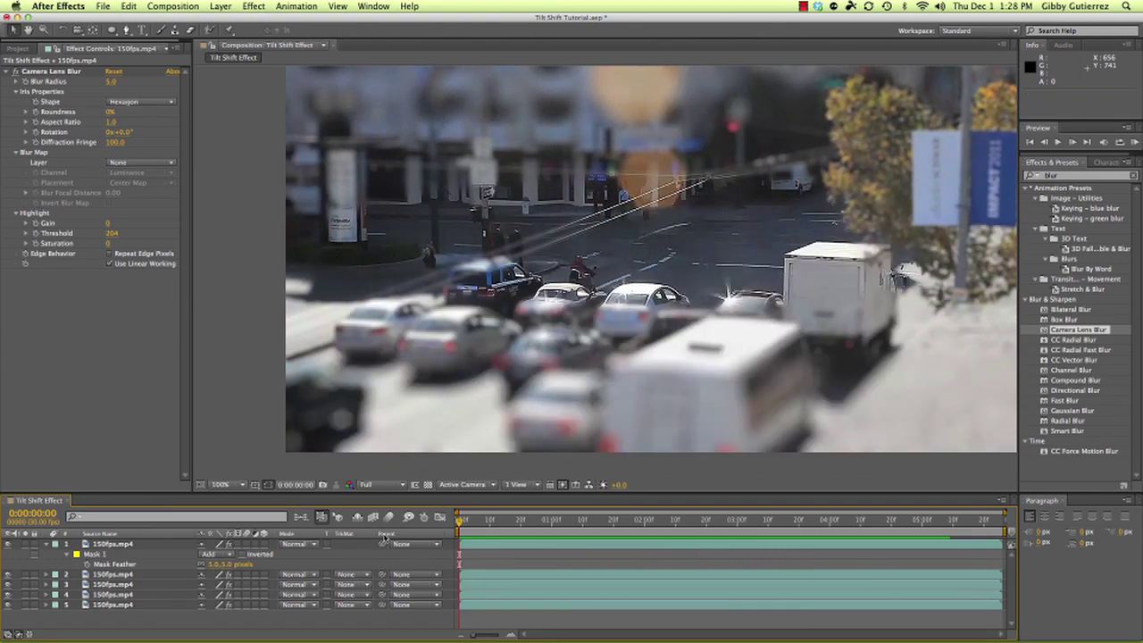
{"action": "key", "text": "super+Tab"}
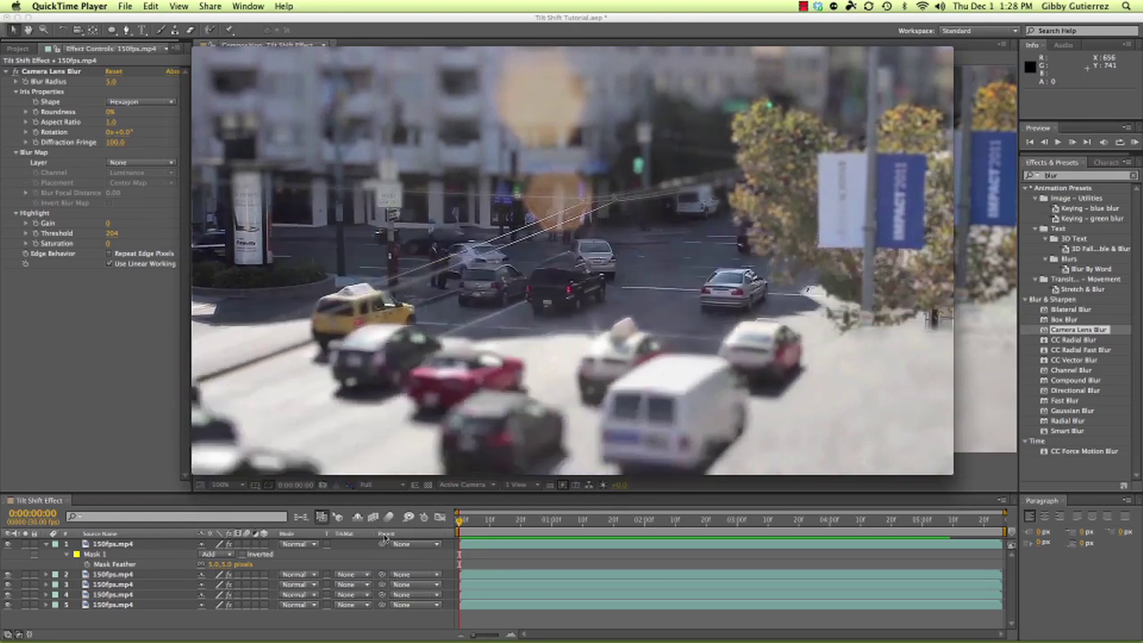
Step: Watch TiltShiftTutorialFinal.mp4 play through its 6 seconds in QuickTime Player
{"action": "mouse_move", "coordinate": [396, 369]}
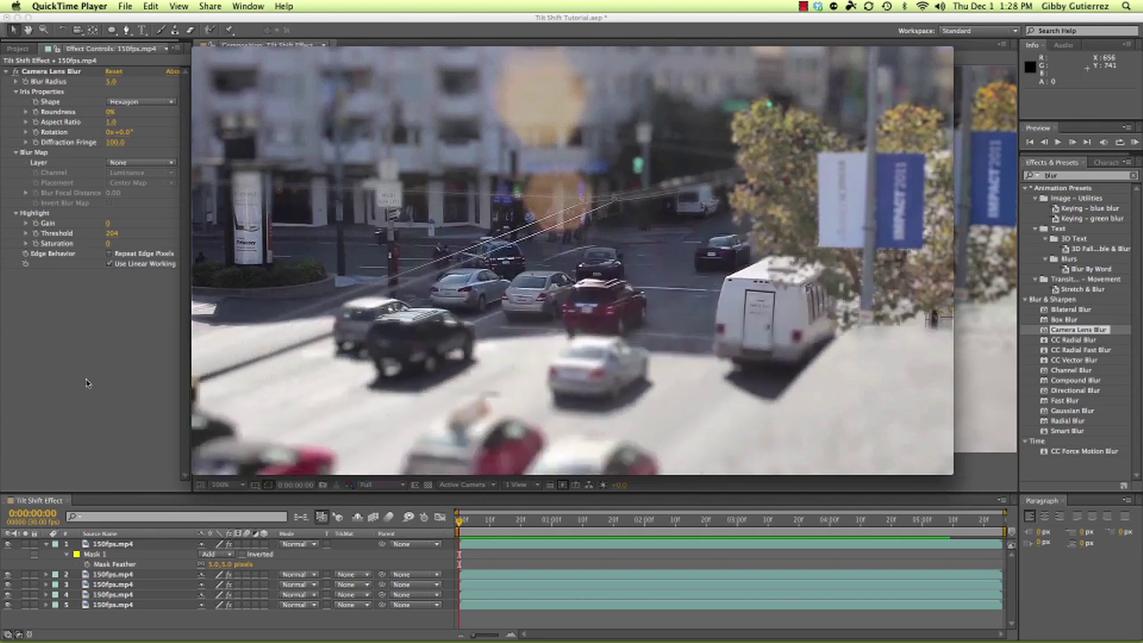
Step: RAM preview the masked tilt-shift composition in After Effects, then return to QuickTime Player
{"action": "left_click", "coordinate": [120, 370]}
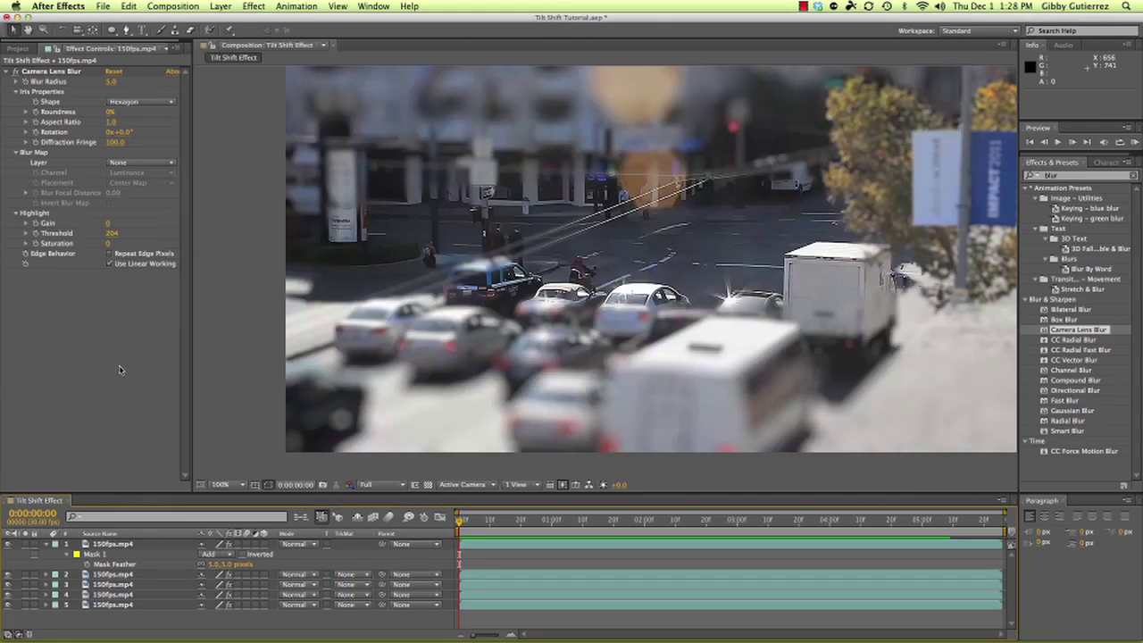
{"action": "key", "text": "0"}
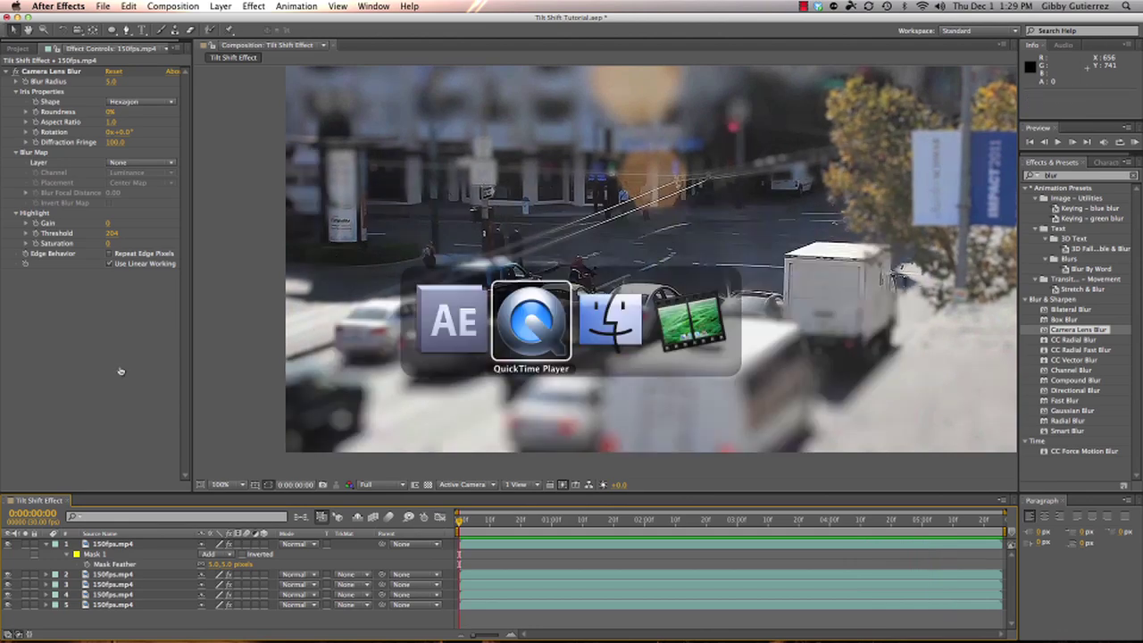
{"action": "key", "text": "super+Tab"}
Step: Play TiltShiftTutorialFinal.mp4 from the start, then scrub back to 0:03
{"action": "key", "text": "space"}
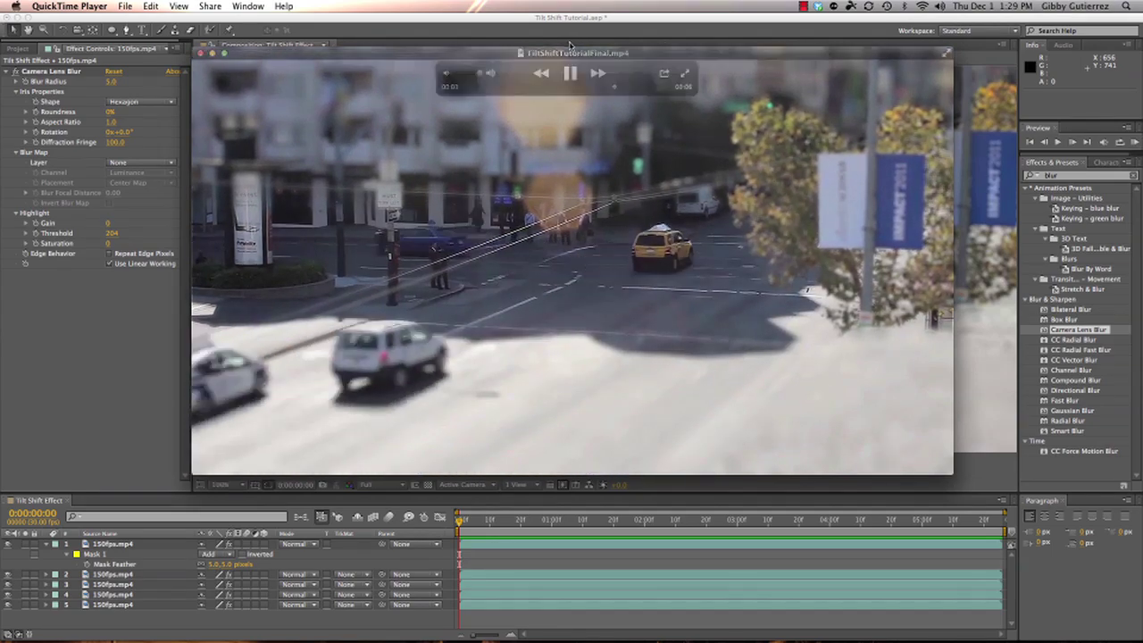
{"action": "left_click", "coordinate": [577, 87]}
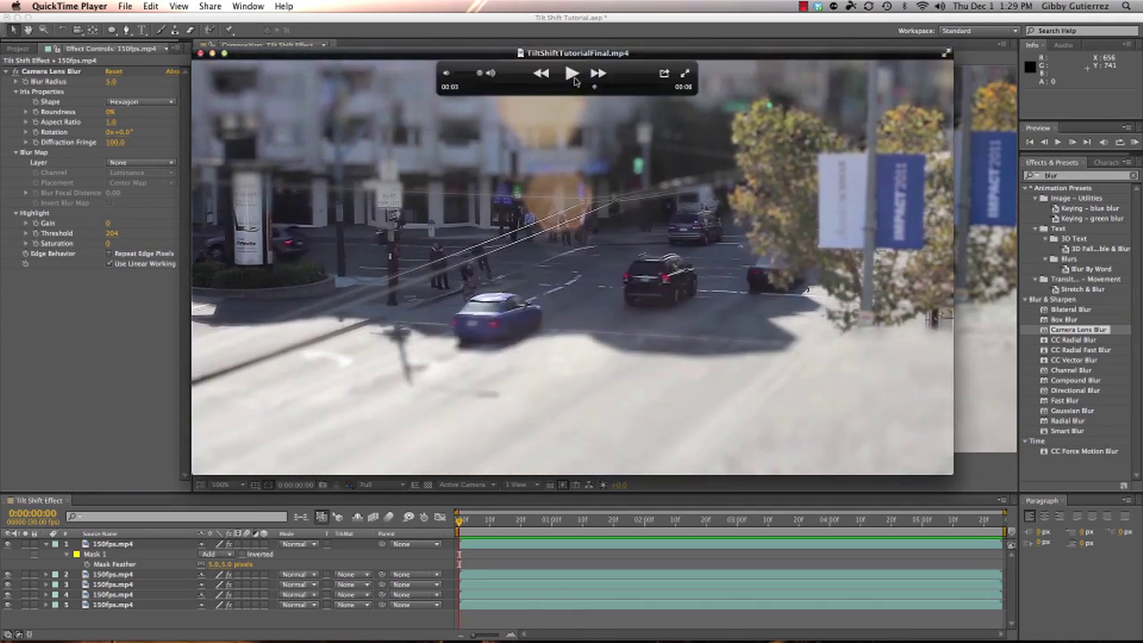